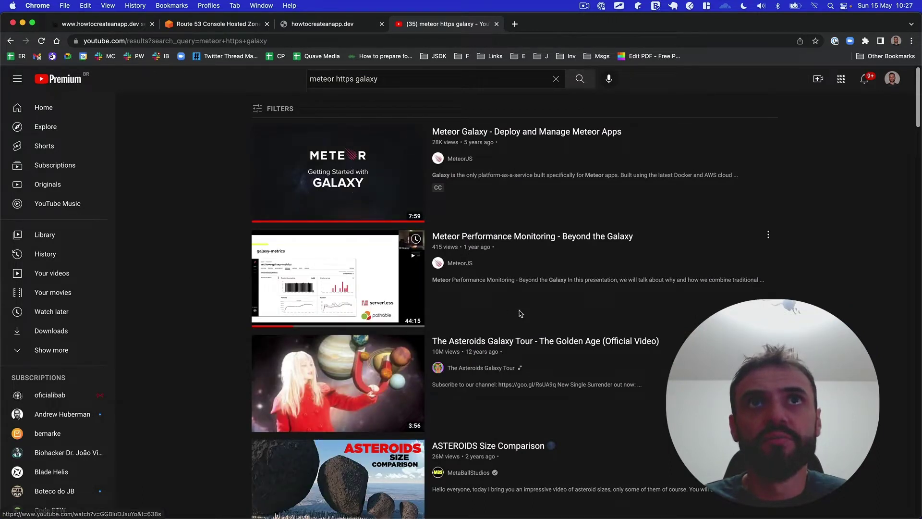
- Open the video "How to Set Up a DNS on Meteor Cloud" from the MeteorJS channel's uploads and pause it
{"action": "left_click", "coordinate": [438, 160]}
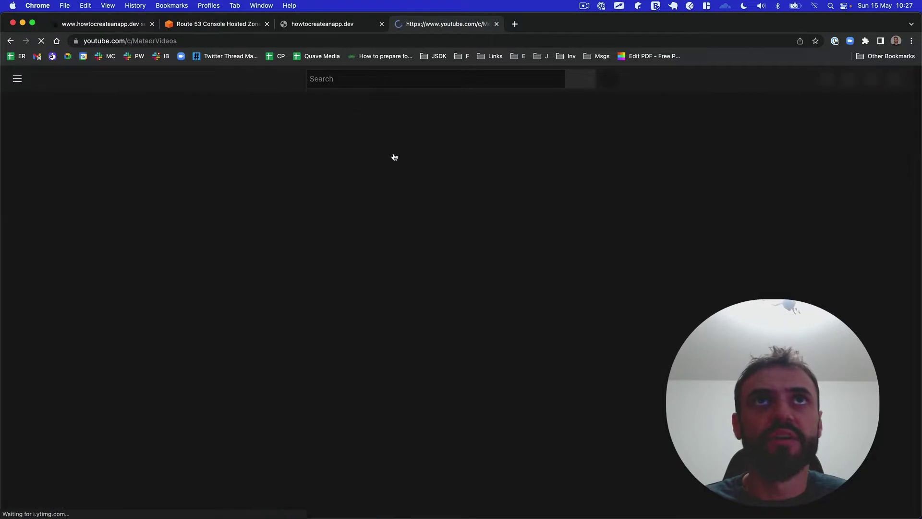
{"action": "left_click", "coordinate": [288, 282]}
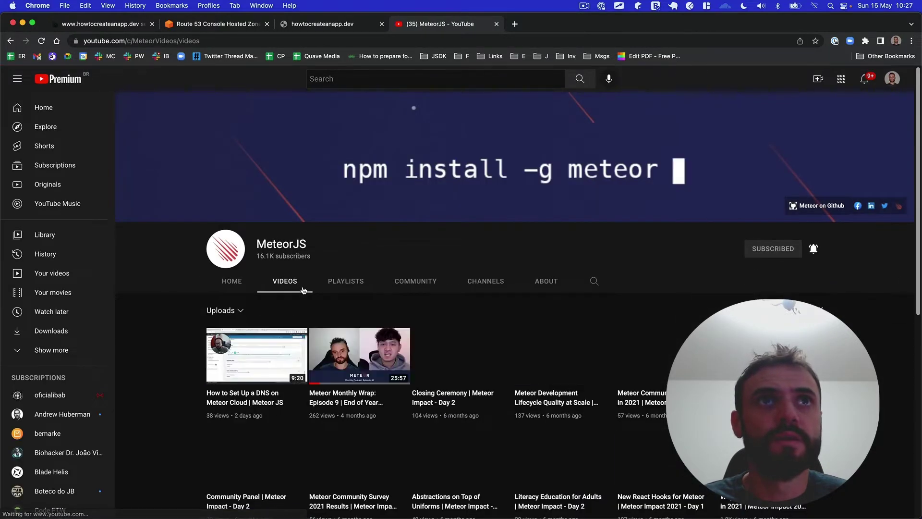
{"action": "left_click", "coordinate": [288, 355]}
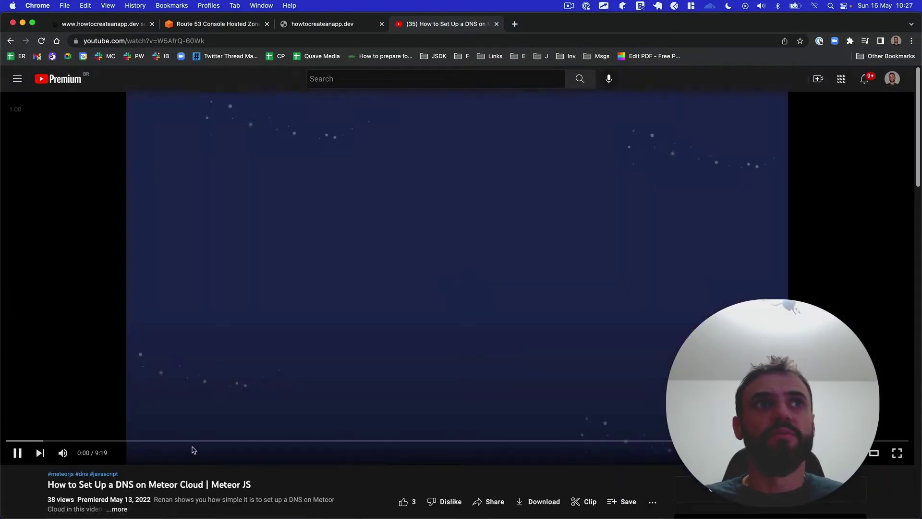
{"action": "left_click", "coordinate": [17, 453]}
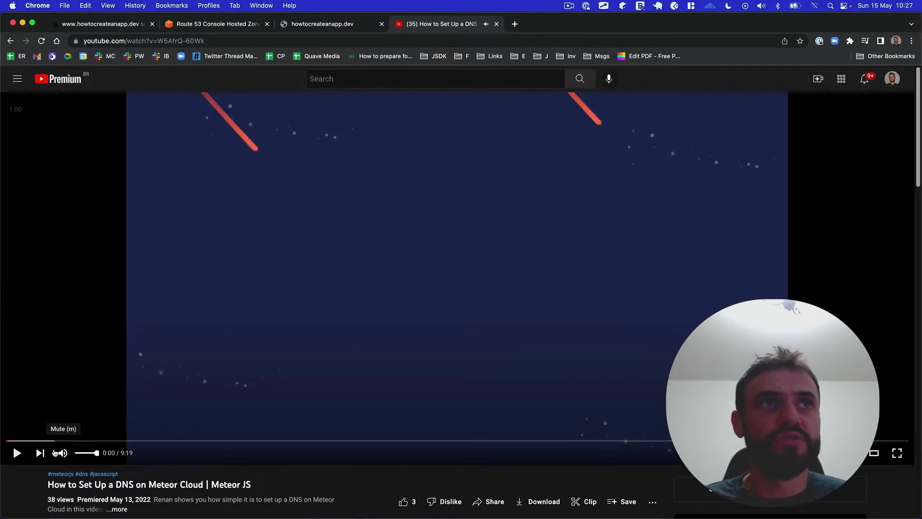
- Skim through the Meteor Cloud DNS video and leave it paused at 1:16 on the Route 53 hosted zone
{"action": "left_click_drag", "start_coordinate": [87, 440], "coordinate": [256, 432]}
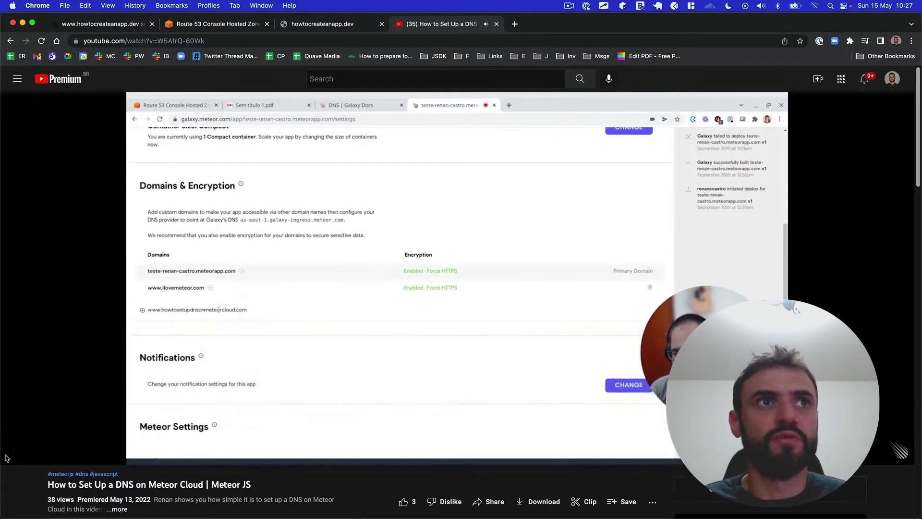
{"action": "left_click", "coordinate": [49, 440]}
{"action": "left_click", "coordinate": [18, 453]}
{"action": "left_click_drag", "start_coordinate": [49, 440], "coordinate": [128, 440]}
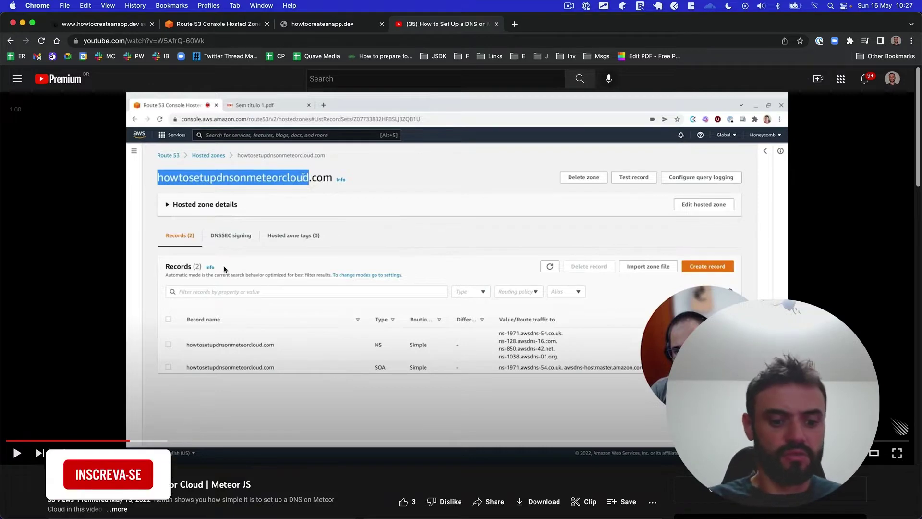
- Open the Como Criar um App YouTube channel's videos page in a new browser tab
{"action": "key", "text": "super+t"}
{"action": "type", "text": "youtube"}
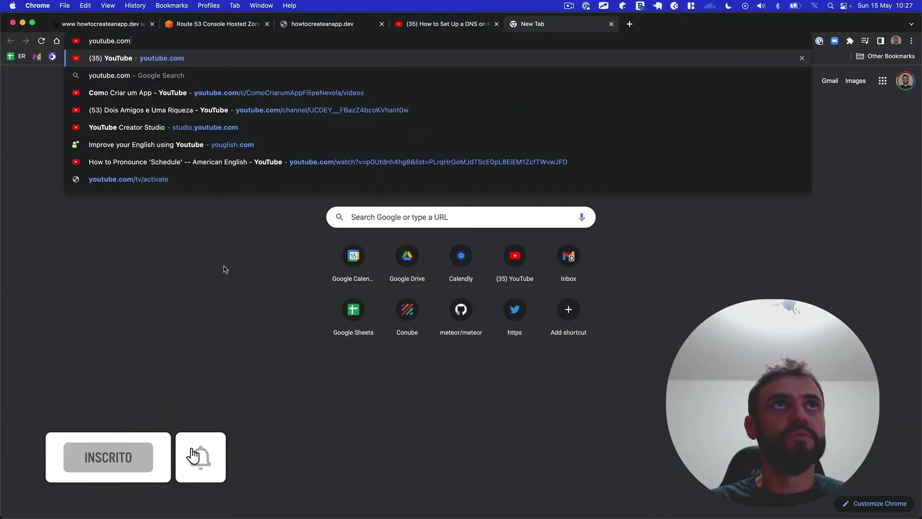
{"action": "type", "text": " comoc"}
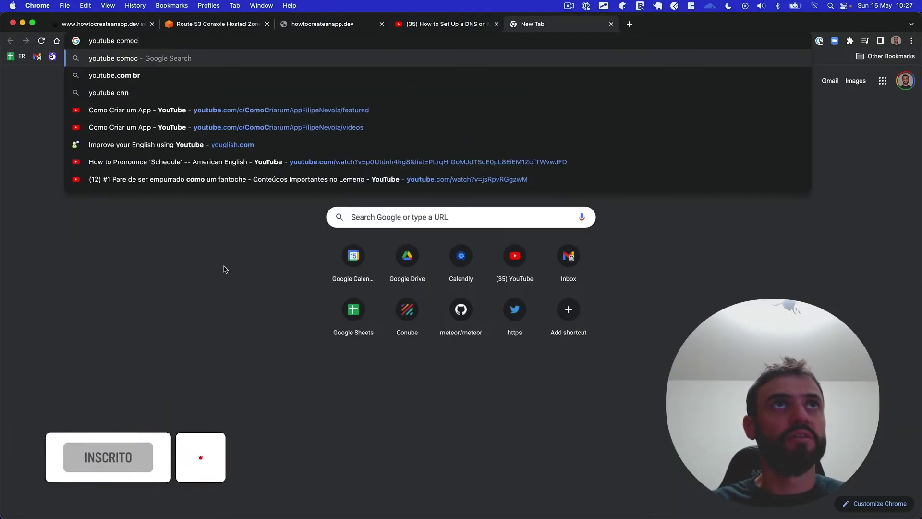
{"action": "type", "text": "riarum"}
{"action": "key", "text": "Up"}
{"action": "key", "text": "Up"}
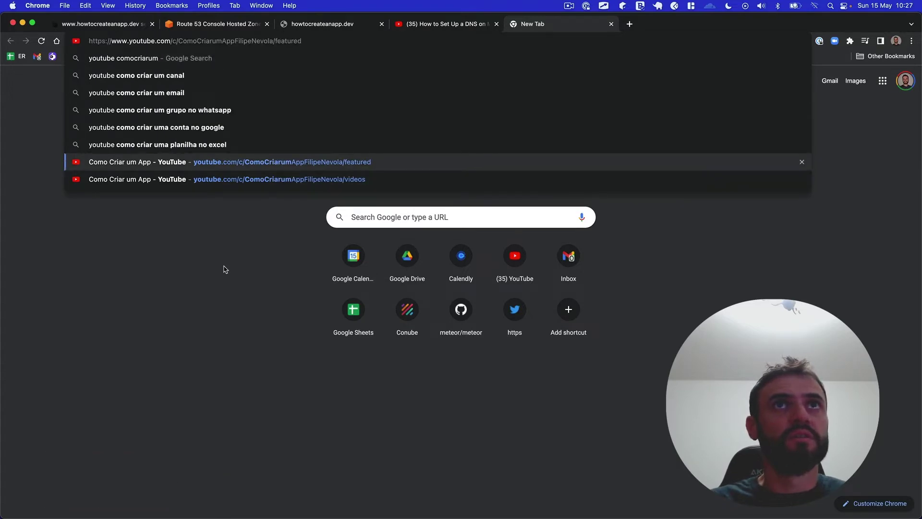
{"action": "key", "text": "Down"}
{"action": "key", "text": "Return"}
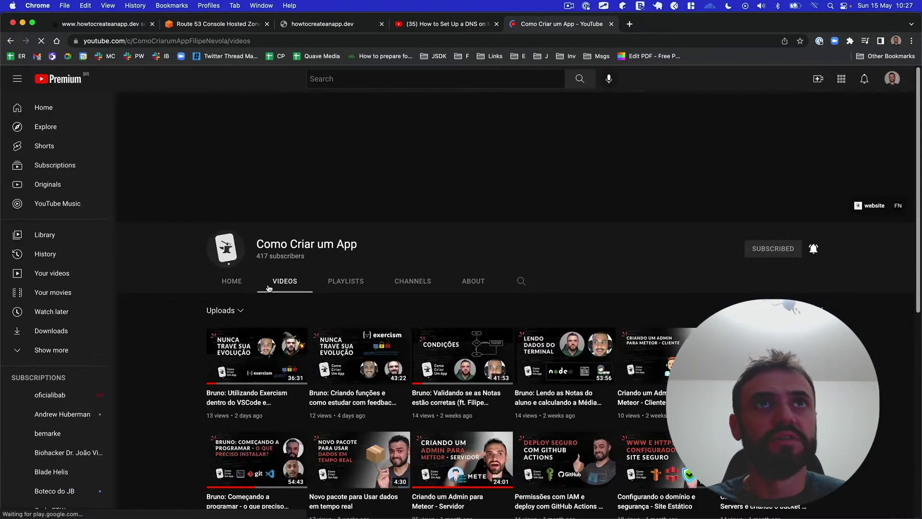
- Play the channel's "Site Estático" playlist and pause its introduction video
{"action": "left_click", "coordinate": [339, 283]}
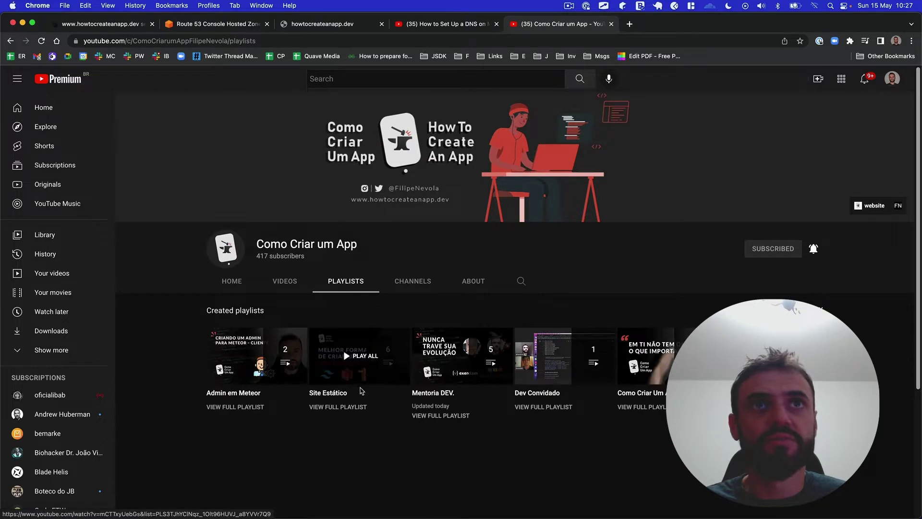
{"action": "left_click", "coordinate": [345, 382]}
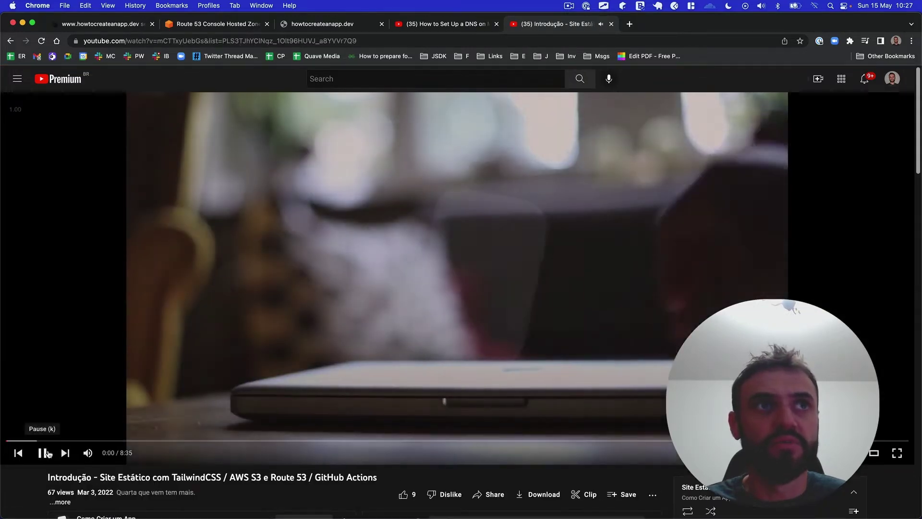
{"action": "left_click", "coordinate": [48, 454]}
- Open the playlist's fifth video, "Configurando o domínio e segurança - Site Estático", and pause it
{"action": "scroll", "coordinate": [692, 331], "scroll_direction": "down", "scroll_amount": 7}
{"action": "scroll", "coordinate": [770, 294], "scroll_direction": "down", "scroll_amount": 1}
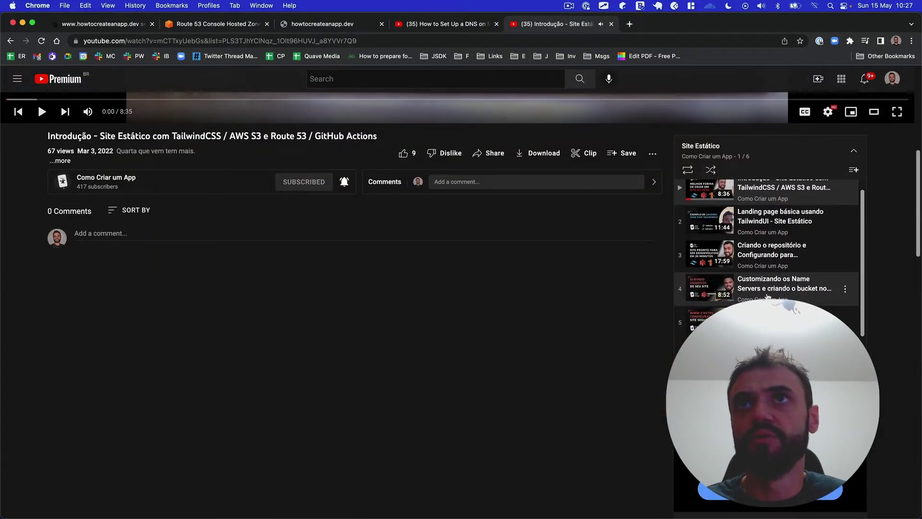
{"action": "scroll", "coordinate": [770, 295], "scroll_direction": "down", "scroll_amount": 1}
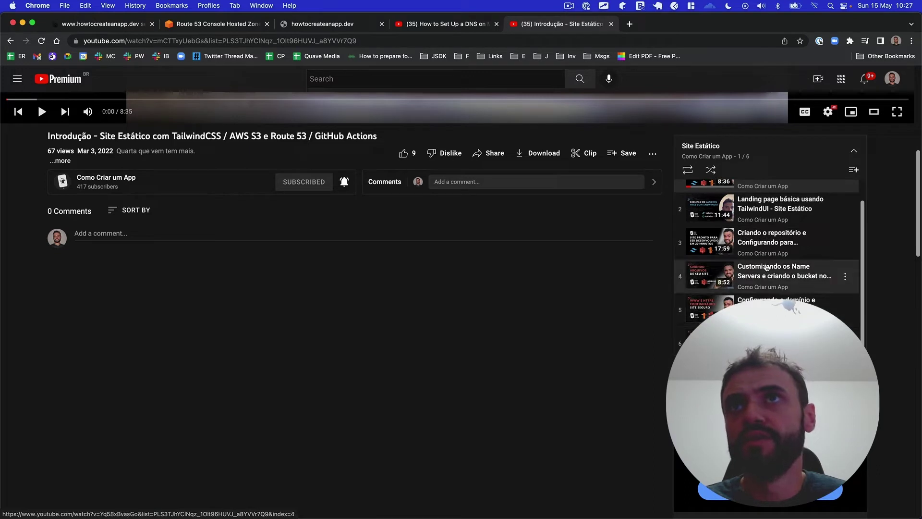
{"action": "scroll", "coordinate": [767, 269], "scroll_direction": "up", "scroll_amount": 2}
{"action": "scroll", "coordinate": [765, 242], "scroll_direction": "down", "scroll_amount": 2}
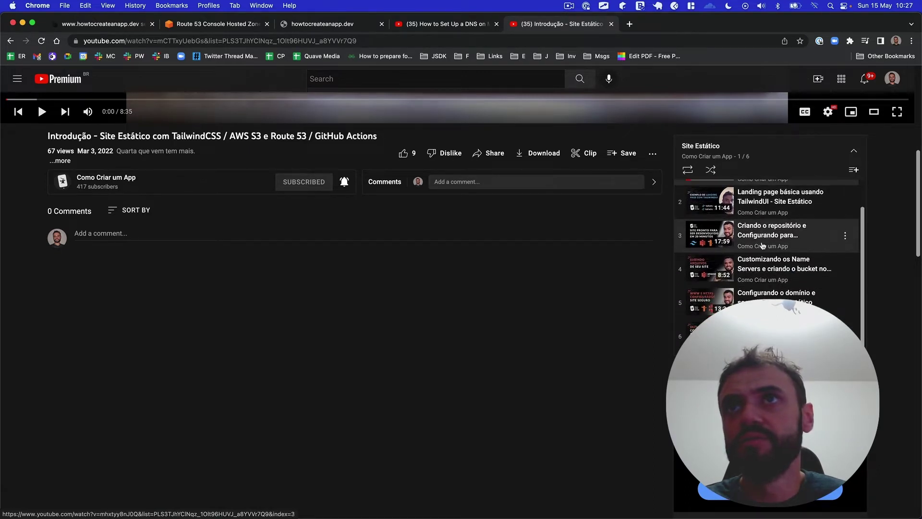
{"action": "left_click", "coordinate": [769, 300]}
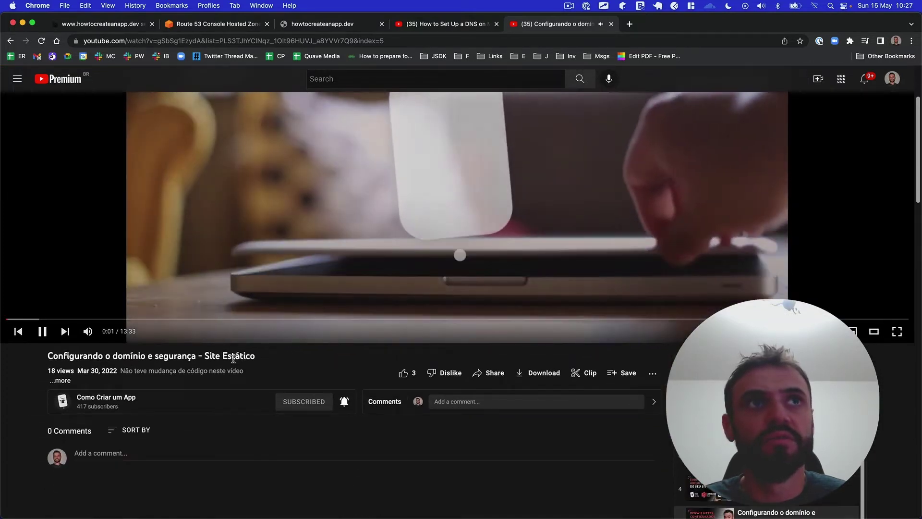
{"action": "scroll", "coordinate": [215, 360], "scroll_direction": "down", "scroll_amount": 1}
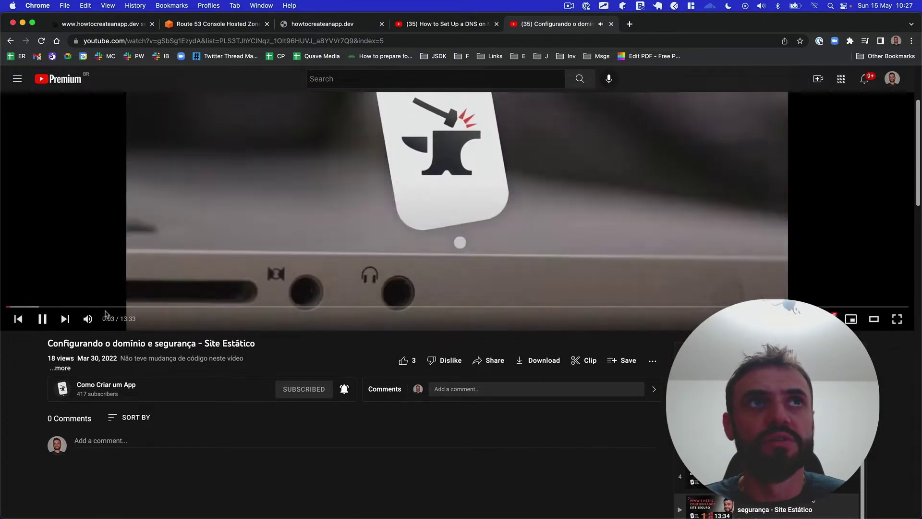
{"action": "left_click", "coordinate": [42, 319]}
- Skim through the paused domain and security video up to 9:21 to preview the certificate, CloudFront and Route 53 configuration
{"action": "left_click", "coordinate": [78, 307]}
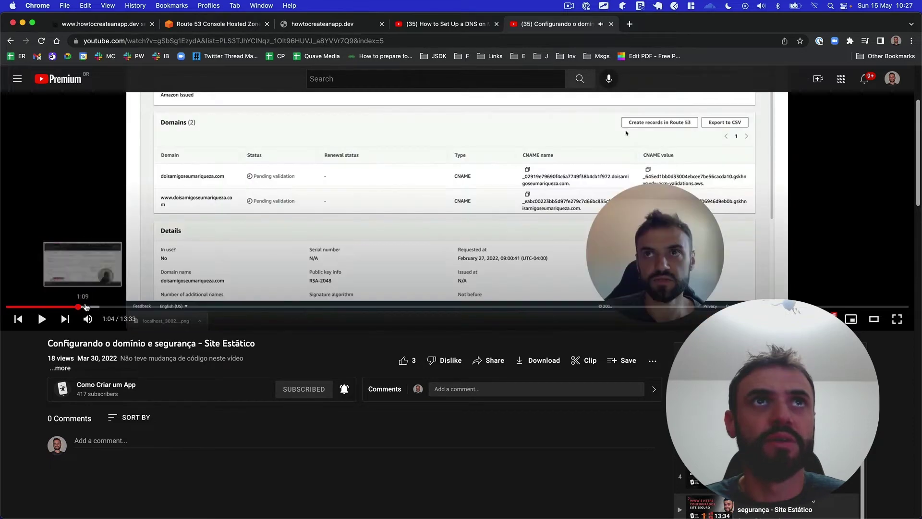
{"action": "left_click", "coordinate": [99, 306]}
{"action": "scroll", "coordinate": [249, 316], "scroll_direction": "up", "scroll_amount": 3}
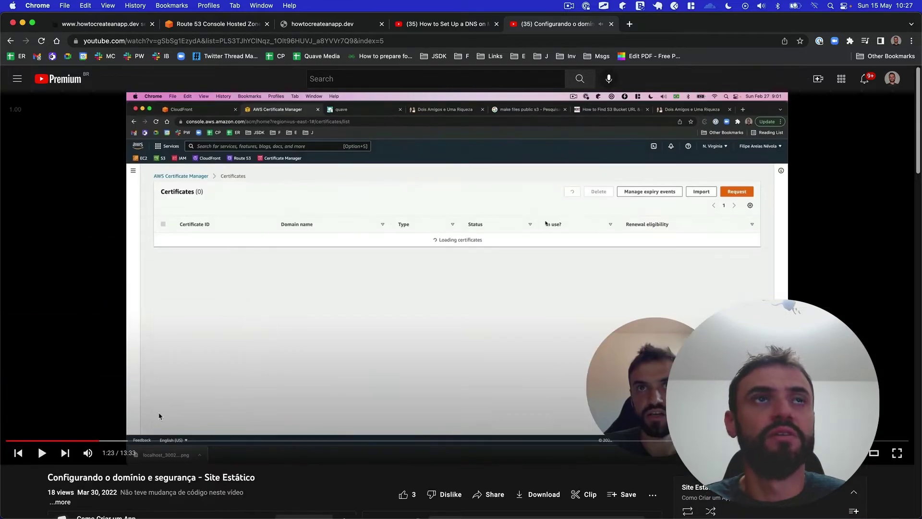
{"action": "left_click", "coordinate": [198, 440]}
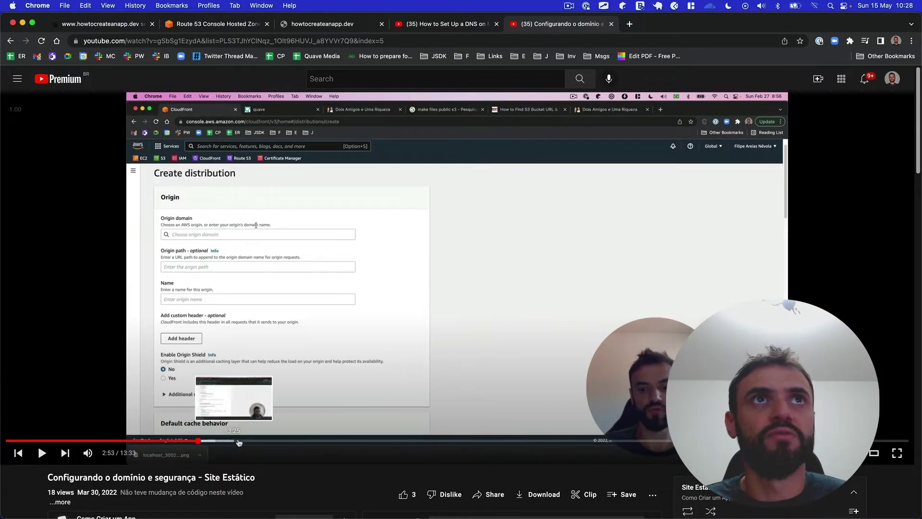
{"action": "left_click", "coordinate": [240, 440]}
{"action": "left_click", "coordinate": [264, 441]}
{"action": "left_click", "coordinate": [286, 440]}
{"action": "left_click", "coordinate": [302, 440]}
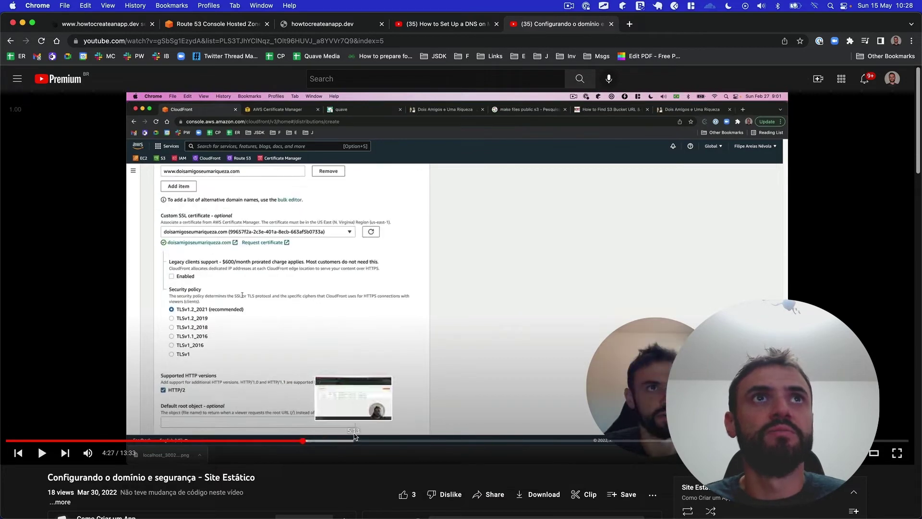
{"action": "left_click", "coordinate": [365, 441]}
{"action": "left_click", "coordinate": [406, 441]}
{"action": "left_click", "coordinate": [422, 440]}
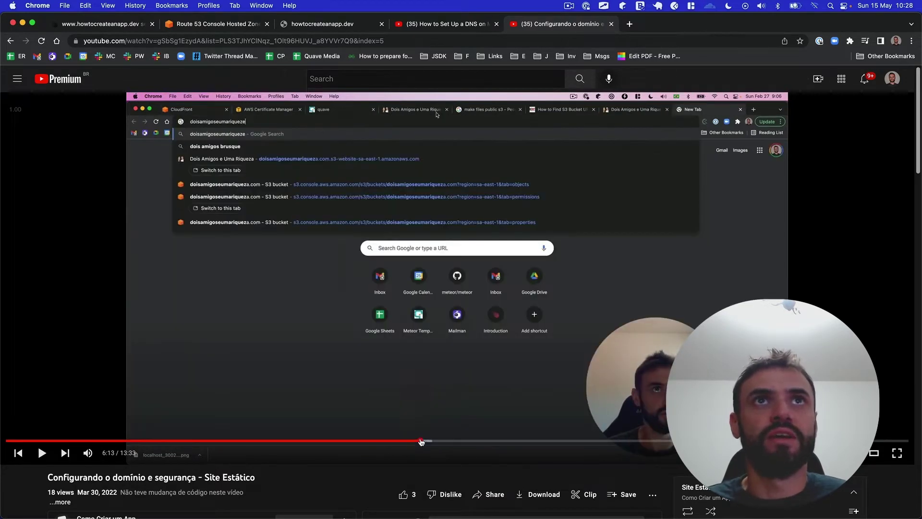
{"action": "left_click", "coordinate": [463, 441]}
{"action": "left_click", "coordinate": [488, 440]}
{"action": "left_click", "coordinate": [542, 440]}
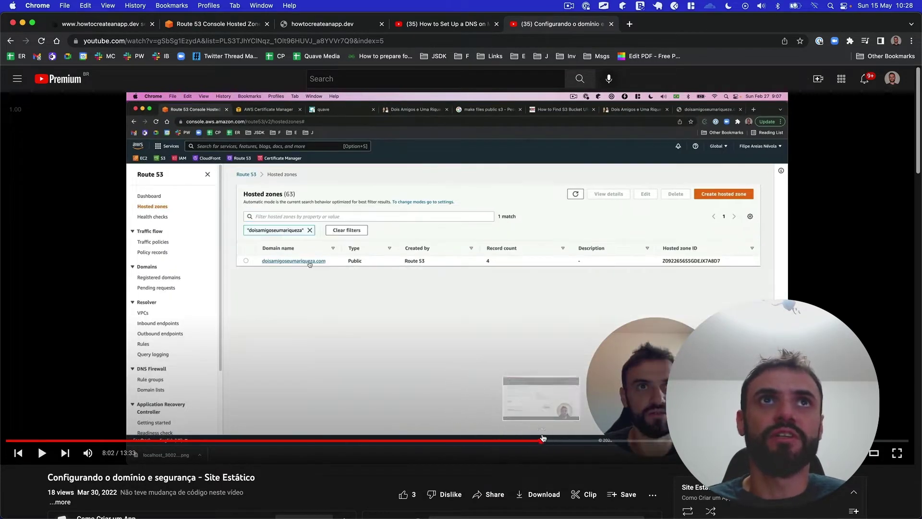
{"action": "left_click", "coordinate": [559, 440]}
{"action": "left_click", "coordinate": [608, 441]}
{"action": "left_click", "coordinate": [629, 440]}
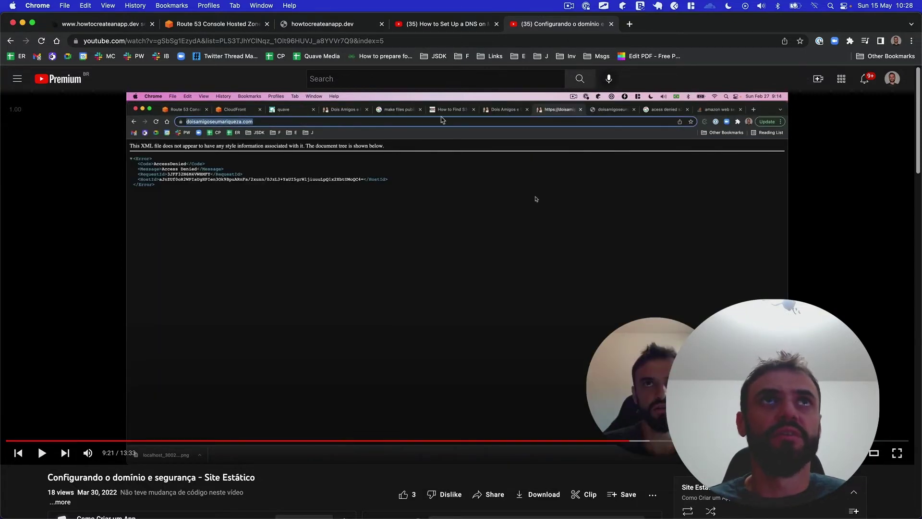
{"action": "left_click", "coordinate": [210, 25]}
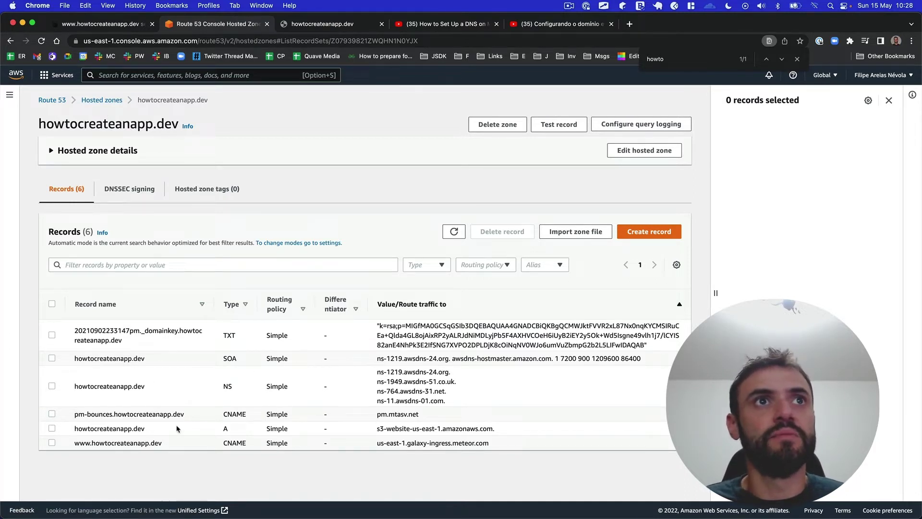
{"action": "left_click_drag", "start_coordinate": [111, 428], "coordinate": [146, 428]}
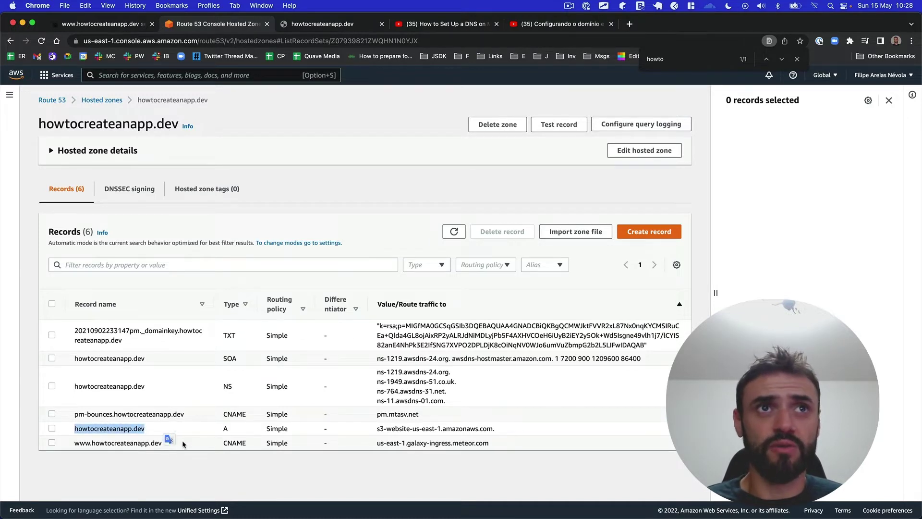
{"action": "left_click", "coordinate": [91, 431]}
{"action": "left_click_drag", "start_coordinate": [76, 444], "coordinate": [153, 445]}
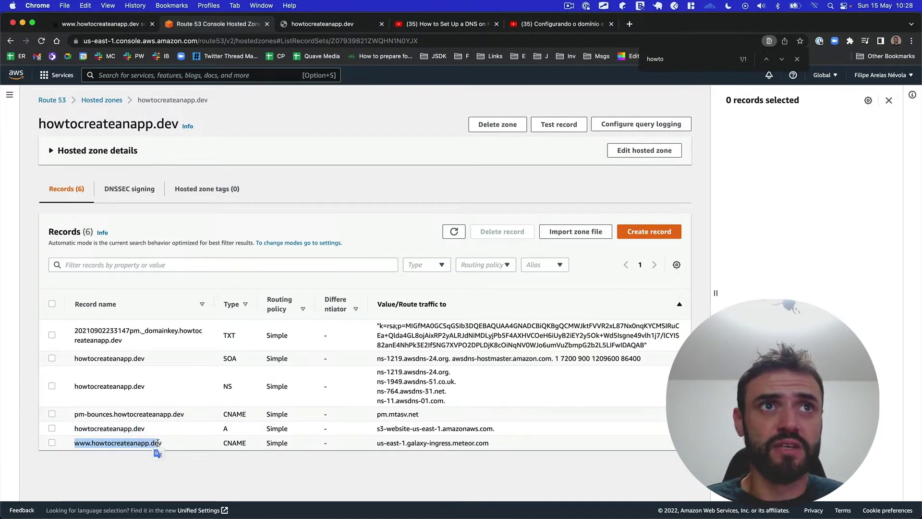
{"action": "left_click", "coordinate": [150, 435]}
{"action": "left_click_drag", "start_coordinate": [78, 430], "coordinate": [144, 431]}
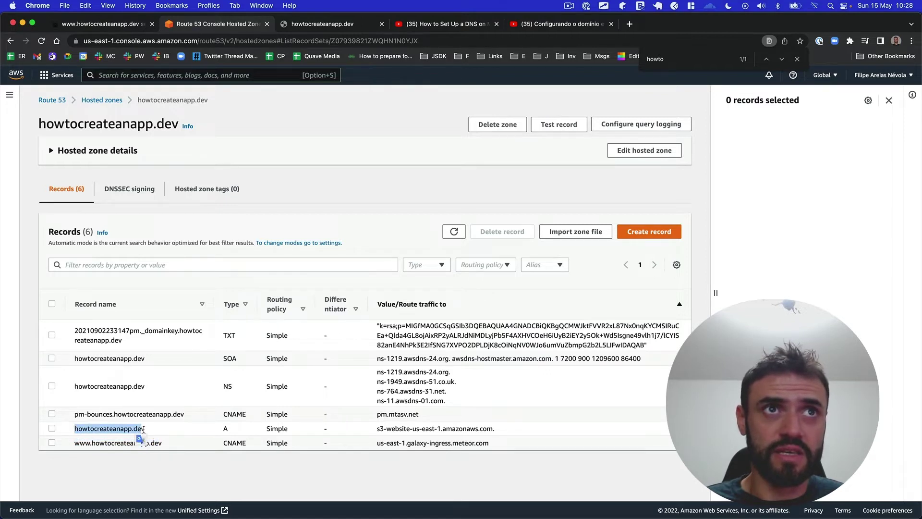
{"action": "left_click", "coordinate": [144, 432]}
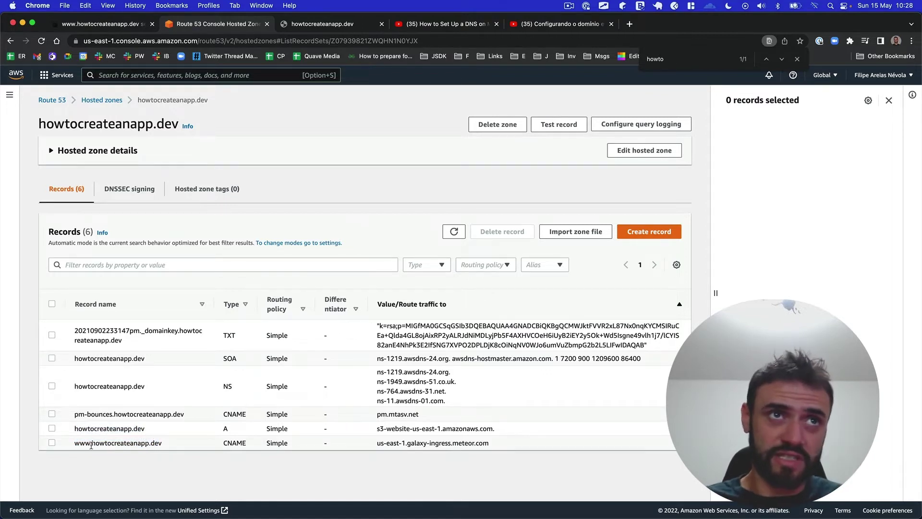
{"action": "left_click_drag", "start_coordinate": [76, 443], "coordinate": [155, 443]}
{"action": "left_click", "coordinate": [156, 451]}
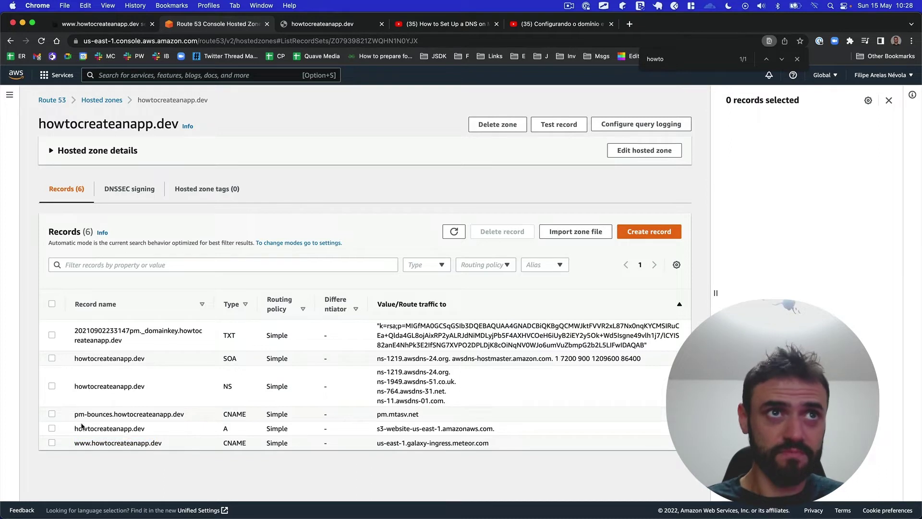
- Copy the name howtocreateanapp.dev from the A record and open the AWS Certificate Manager service
{"action": "left_click_drag", "start_coordinate": [74, 428], "coordinate": [155, 424]}
{"action": "key", "text": "super+c"}
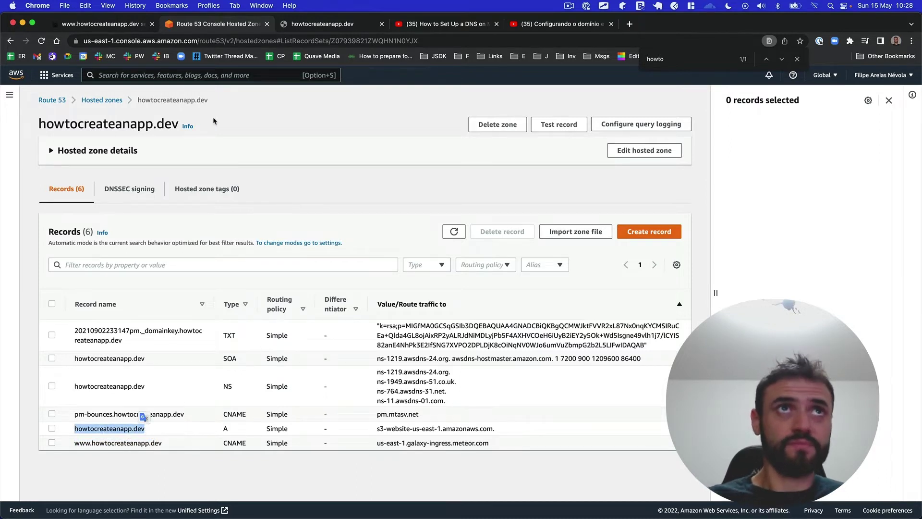
{"action": "left_click", "coordinate": [44, 79]}
{"action": "left_click", "coordinate": [184, 75]}
{"action": "type", "text": "ce"}
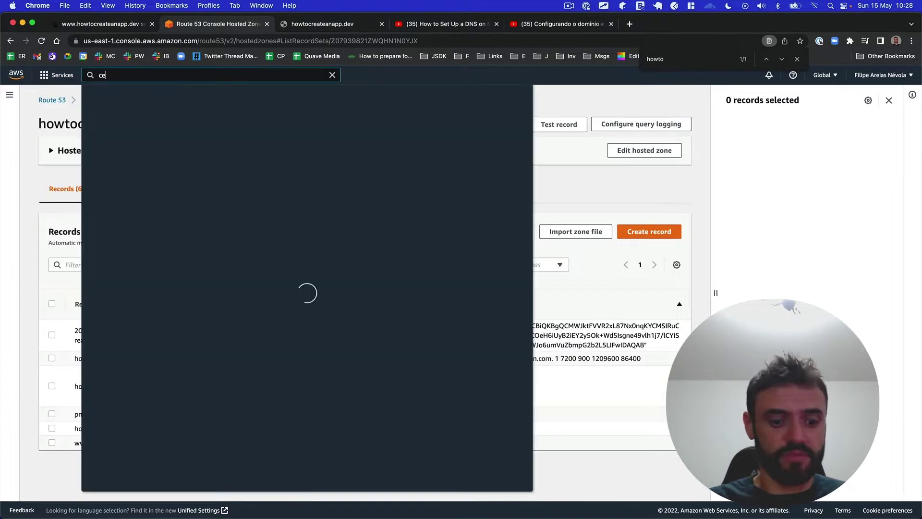
{"action": "type", "text": "rtifica"}
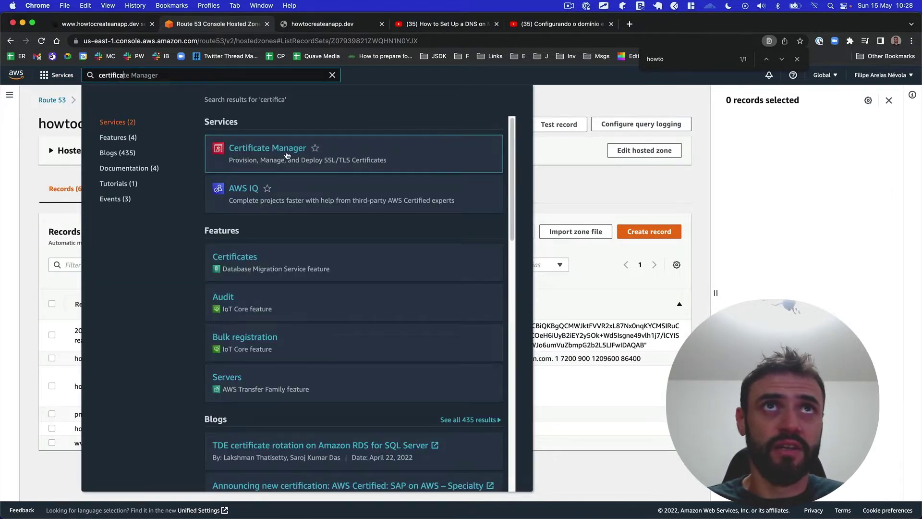
{"action": "left_click", "coordinate": [288, 155]}
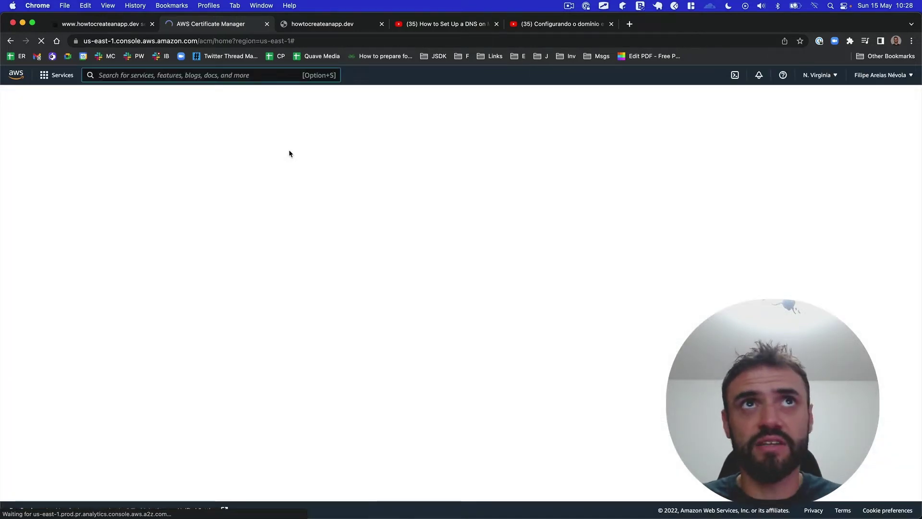
{"action": "left_click", "coordinate": [456, 24]}
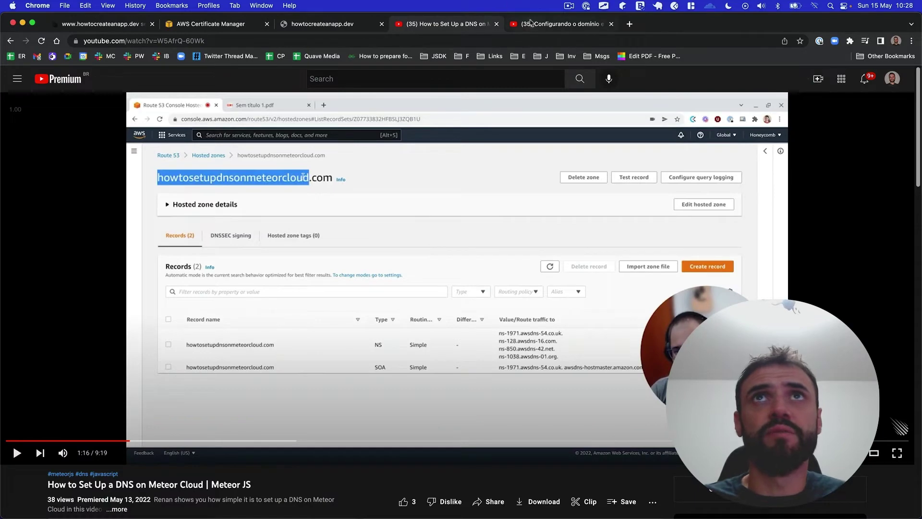
{"action": "left_click", "coordinate": [530, 25]}
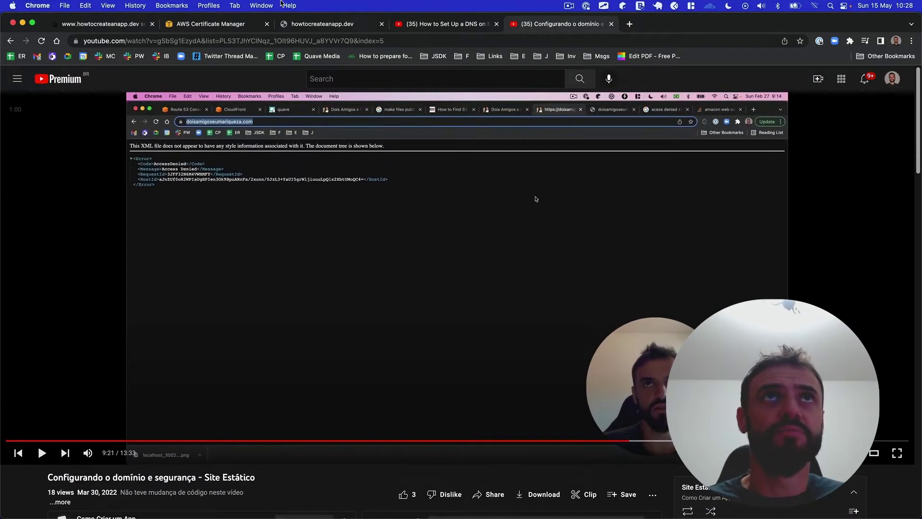
{"action": "left_click", "coordinate": [285, 25]}
{"action": "left_click", "coordinate": [229, 25]}
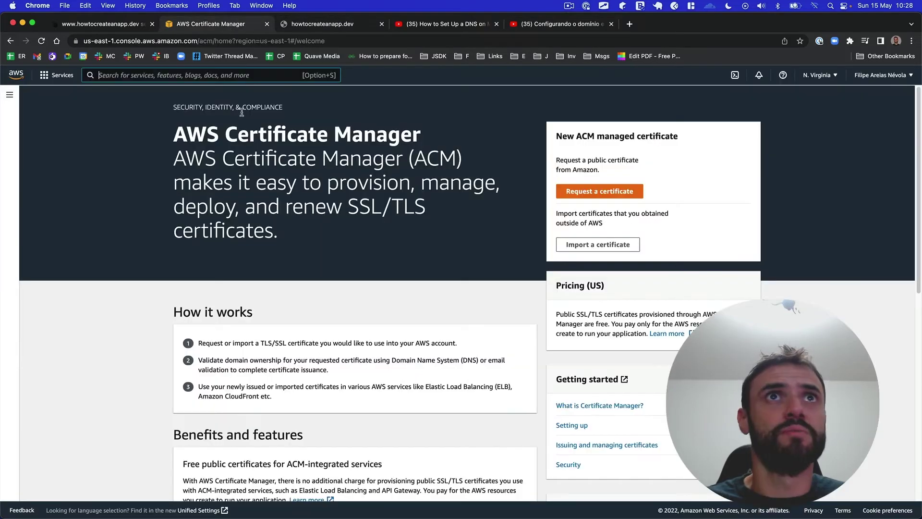
{"action": "left_click", "coordinate": [598, 188]}
{"action": "left_click", "coordinate": [539, 269]}
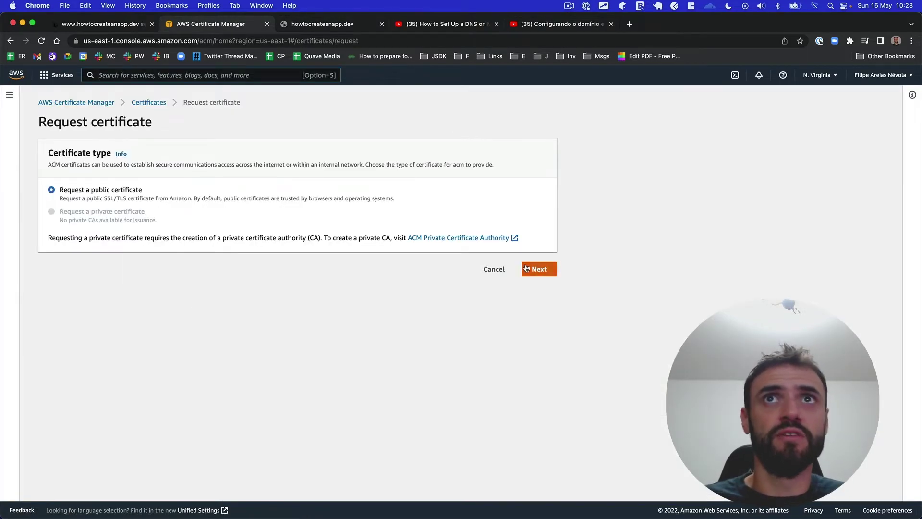
{"action": "left_click", "coordinate": [130, 194]}
{"action": "key", "text": "super+v"}
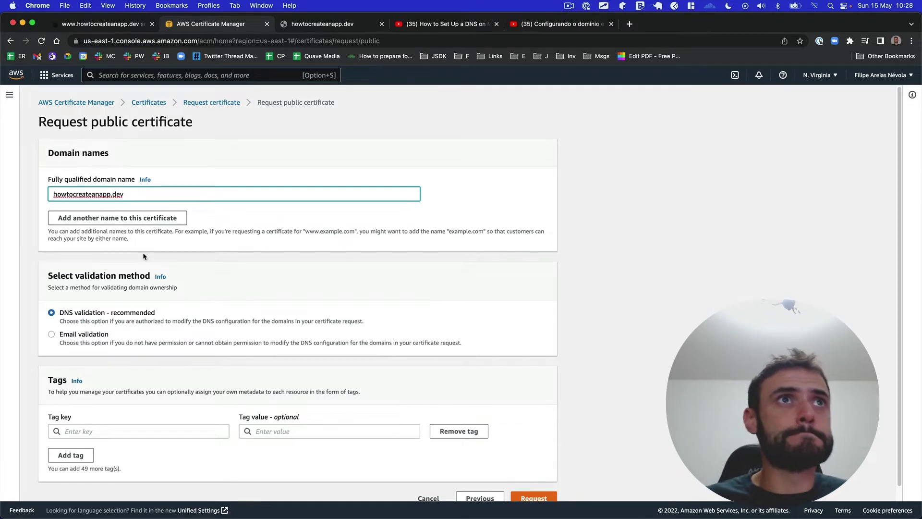
{"action": "scroll", "coordinate": [143, 255], "scroll_direction": "down", "scroll_amount": 1}
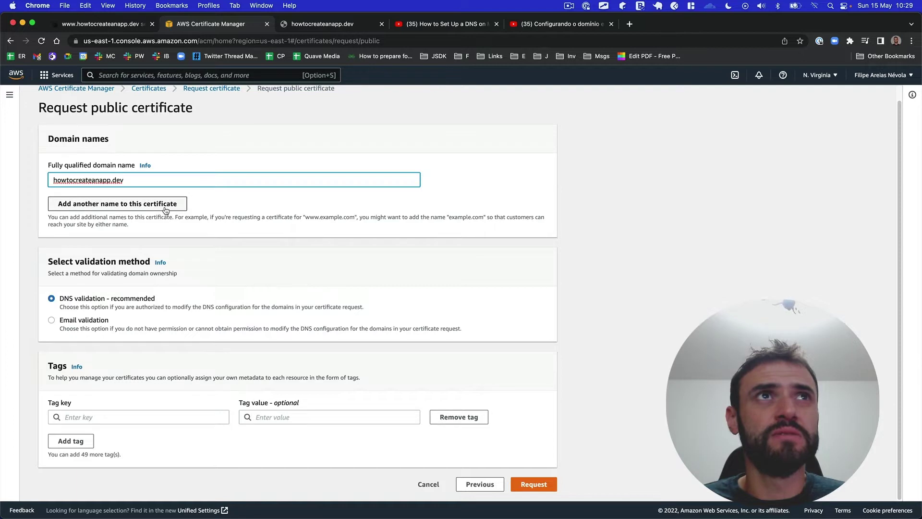
{"action": "left_click", "coordinate": [140, 204]}
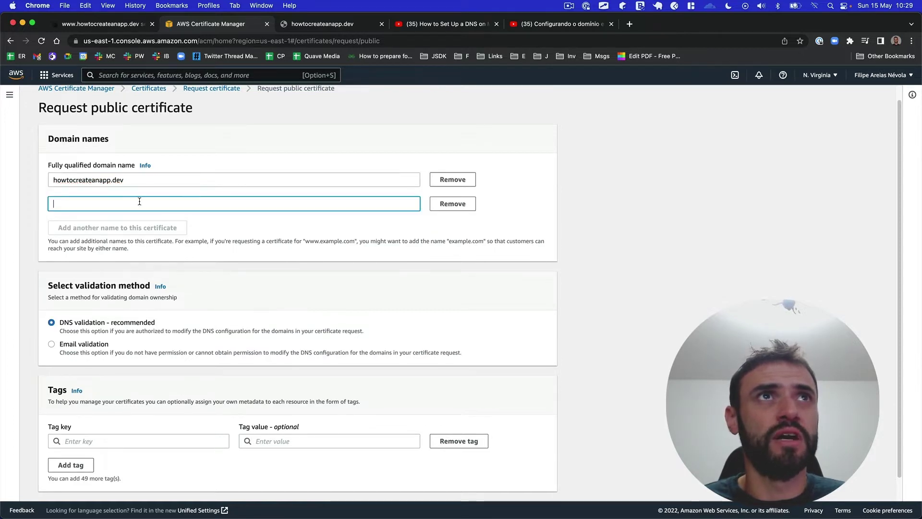
{"action": "type", "text": "www.howtocreateanapp.dev"}
{"action": "scroll", "coordinate": [107, 301], "scroll_direction": "down", "scroll_amount": 1}
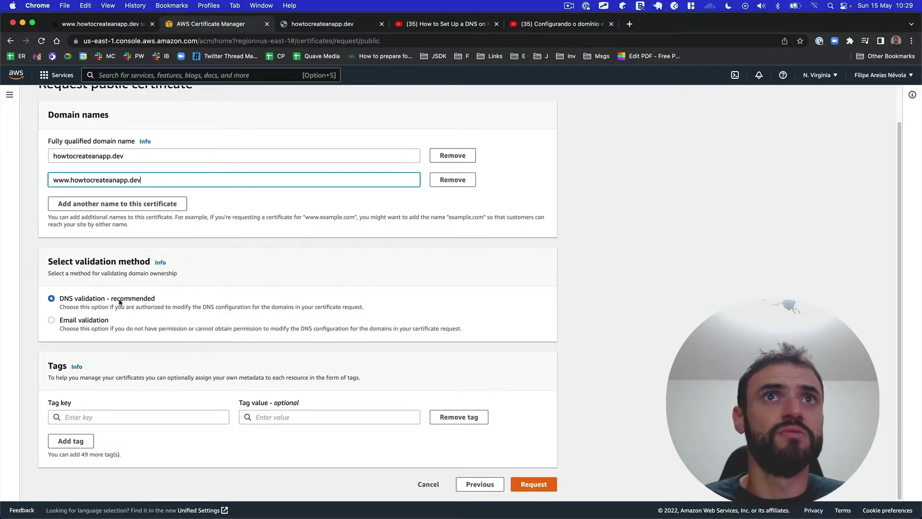
- Choose DNS validation as the validation method, check both domain names, and submit the certificate request
{"action": "left_click", "coordinate": [82, 301]}
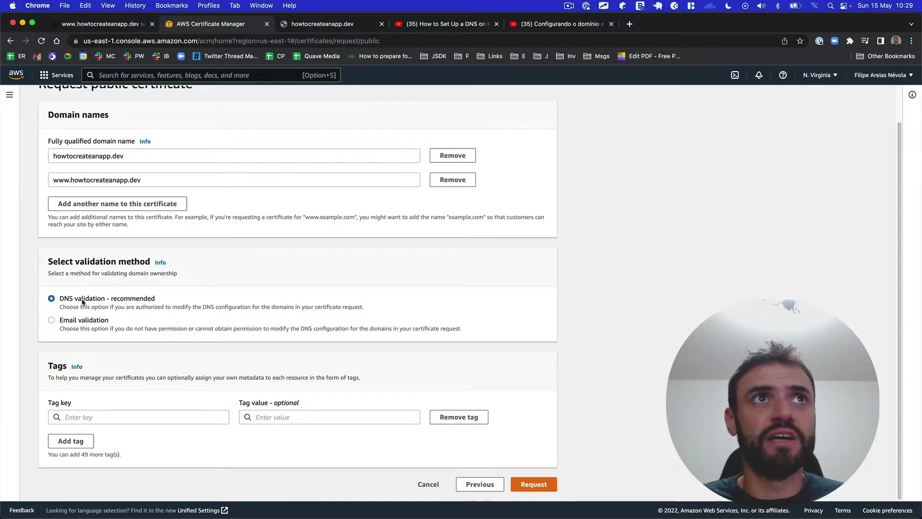
{"action": "scroll", "coordinate": [243, 148], "scroll_direction": "up", "scroll_amount": 1}
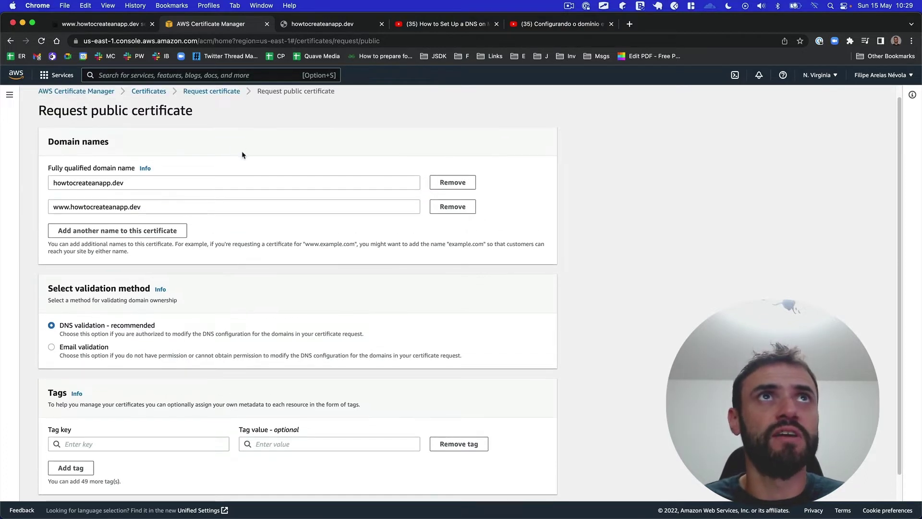
{"action": "scroll", "coordinate": [231, 159], "scroll_direction": "down", "scroll_amount": 1}
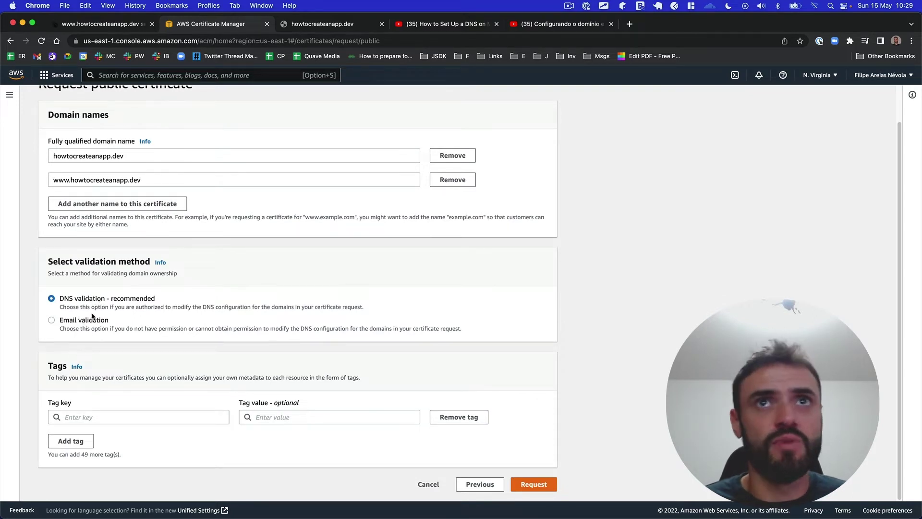
{"action": "left_click", "coordinate": [518, 481]}
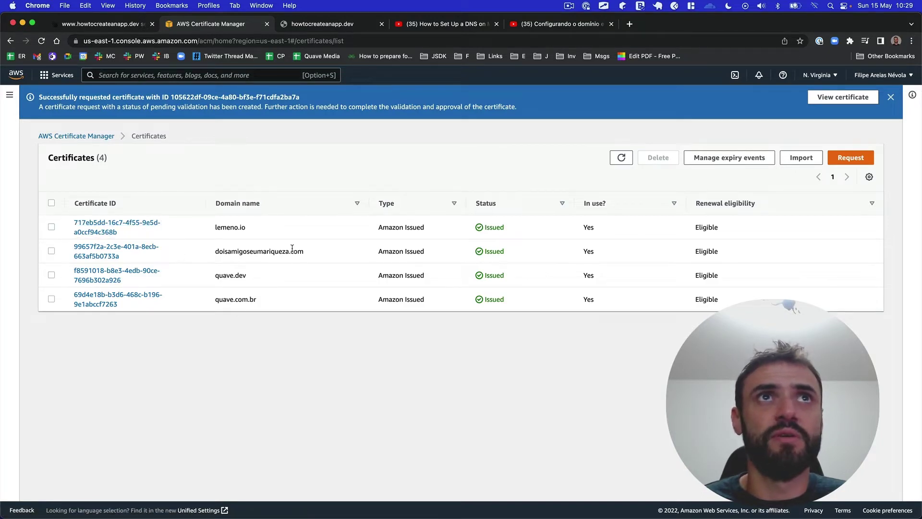
- Refresh the certificate list, open the howtocreateanapp.dev certificate, and create the validation CNAME records for both domains in Route 53
{"action": "left_click_drag", "start_coordinate": [225, 251], "coordinate": [304, 254]}
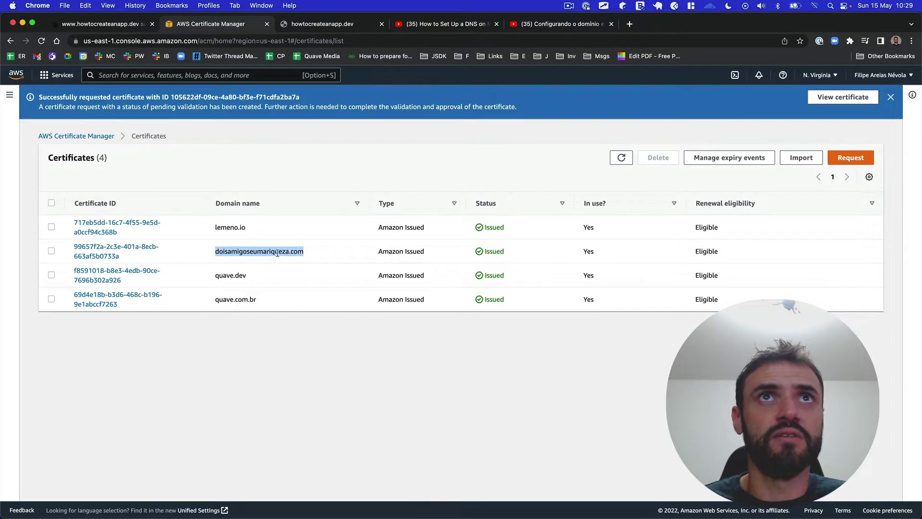
{"action": "left_click", "coordinate": [621, 158]}
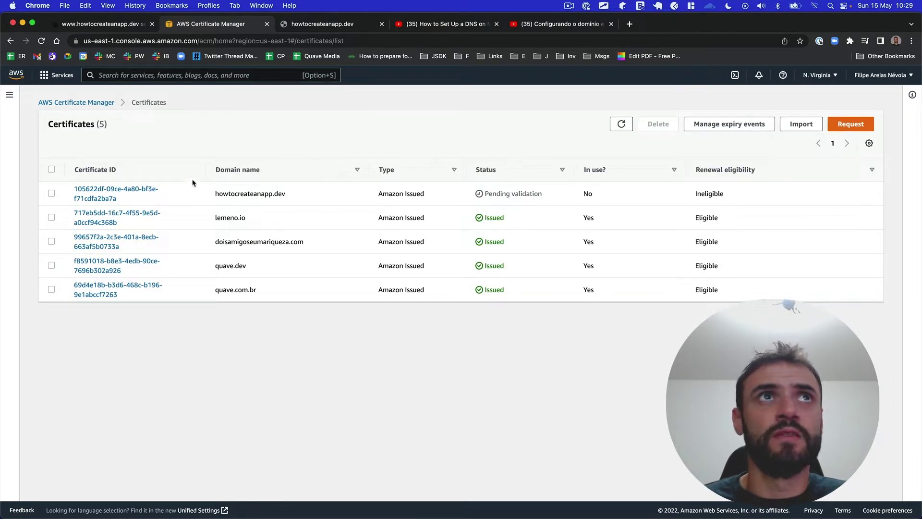
{"action": "left_click", "coordinate": [147, 188]}
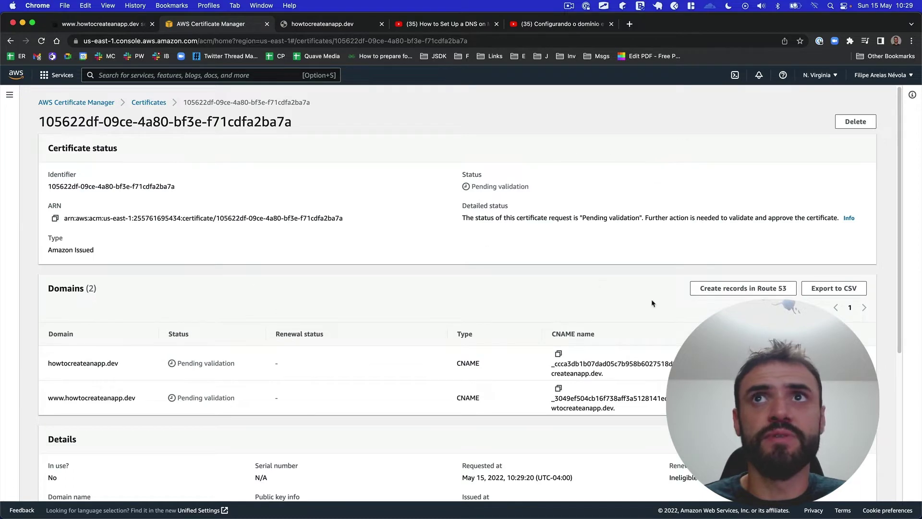
{"action": "left_click", "coordinate": [737, 291]}
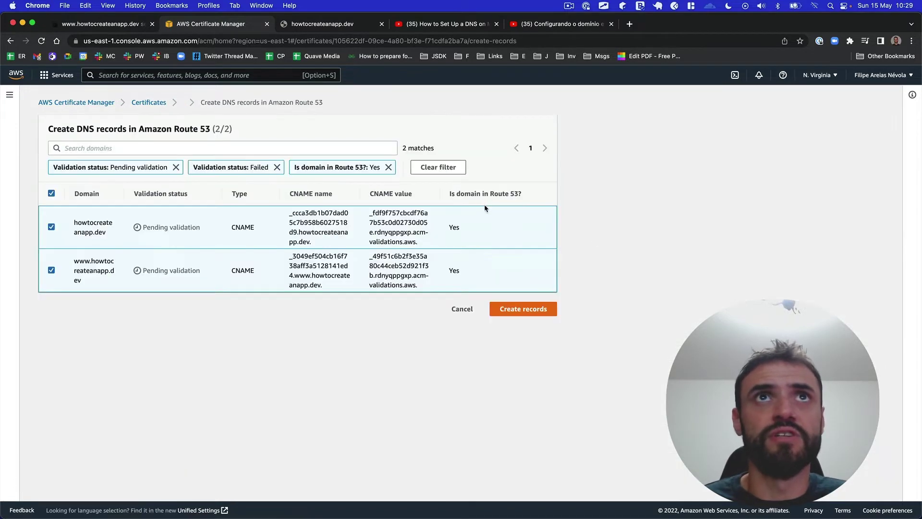
{"action": "left_click", "coordinate": [516, 309]}
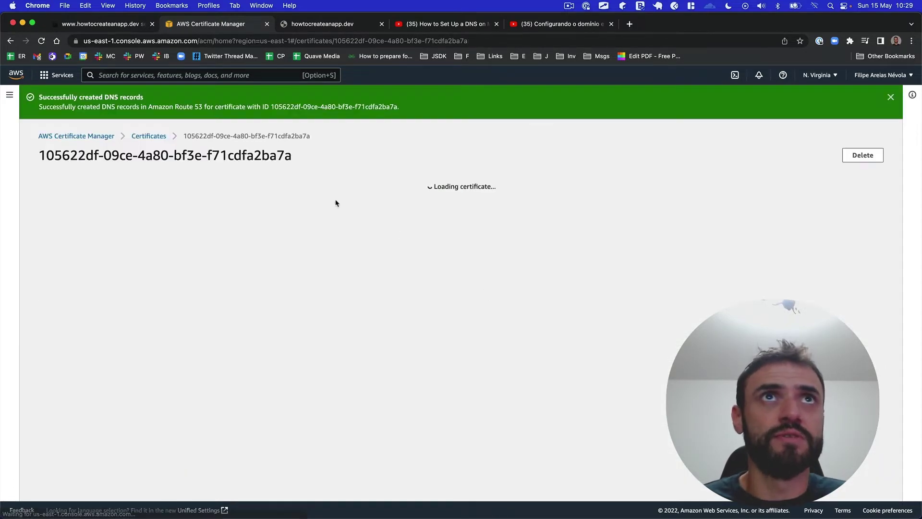
- Check the validation status of the howtocreateanapp.dev certificate and its two domains, in its details and in the refreshed certificate list
{"action": "scroll", "coordinate": [669, 346], "scroll_direction": "down", "scroll_amount": 3}
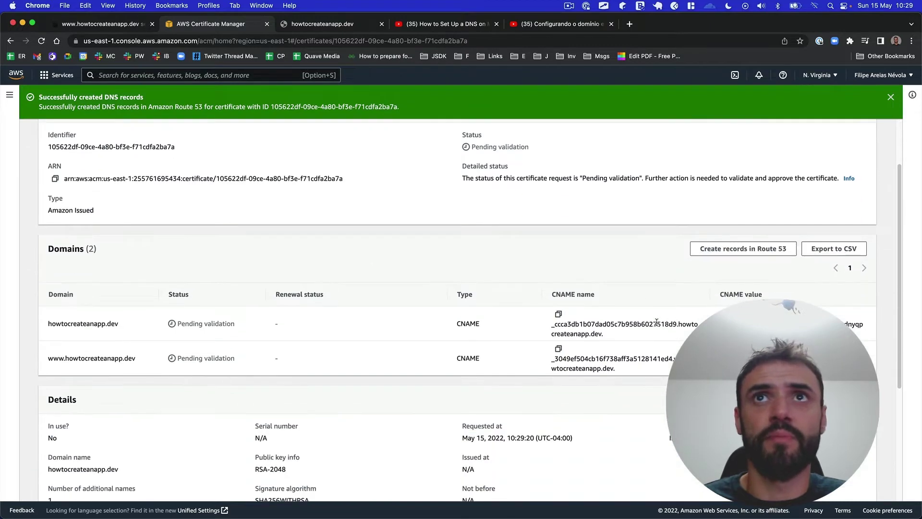
{"action": "scroll", "coordinate": [494, 256], "scroll_direction": "down", "scroll_amount": 1}
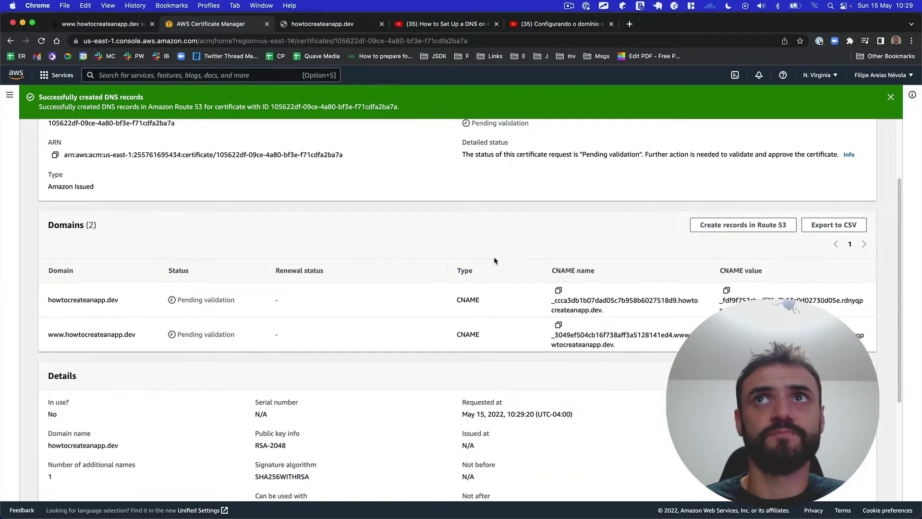
{"action": "scroll", "coordinate": [493, 257], "scroll_direction": "up", "scroll_amount": 4}
{"action": "left_click", "coordinate": [155, 138]}
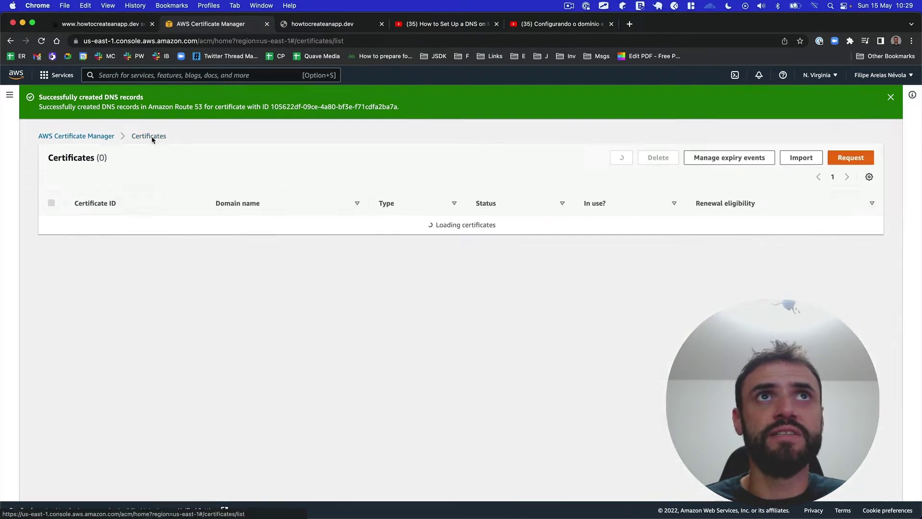
{"action": "left_click", "coordinate": [620, 157]}
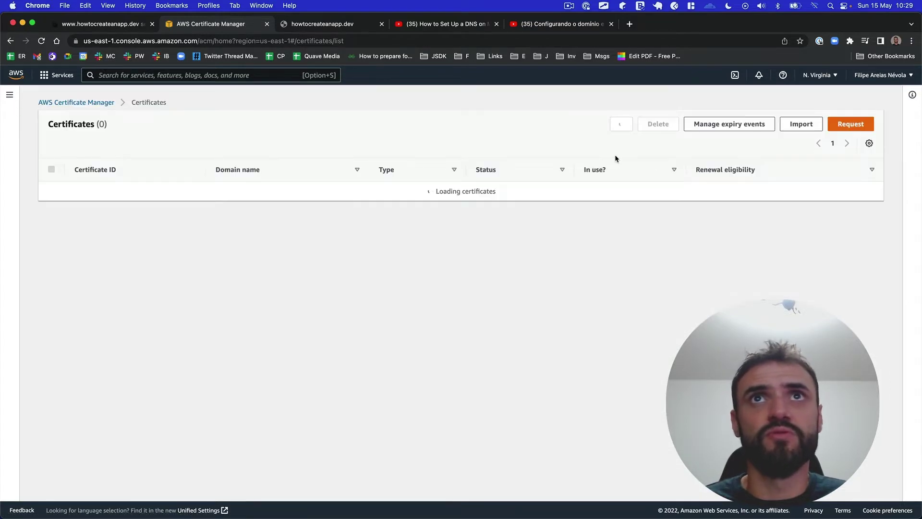
{"action": "left_click", "coordinate": [622, 124]}
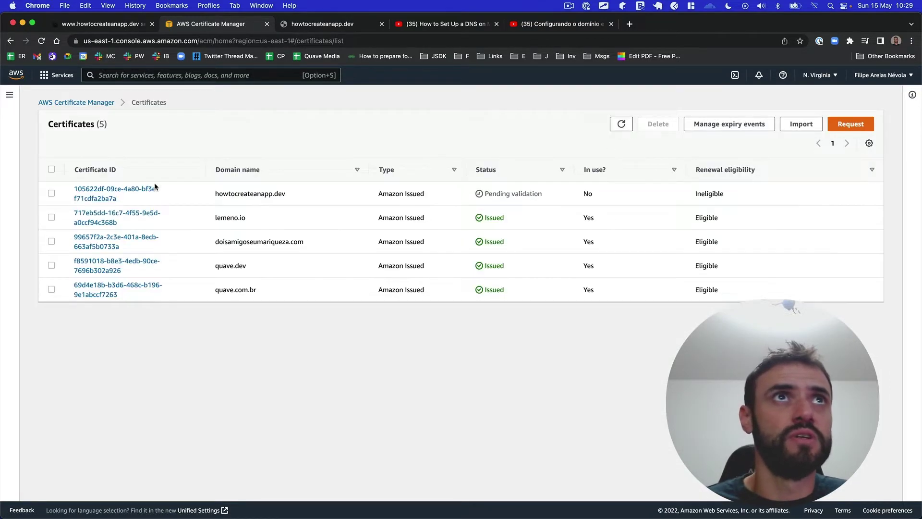
{"action": "left_click", "coordinate": [147, 193]}
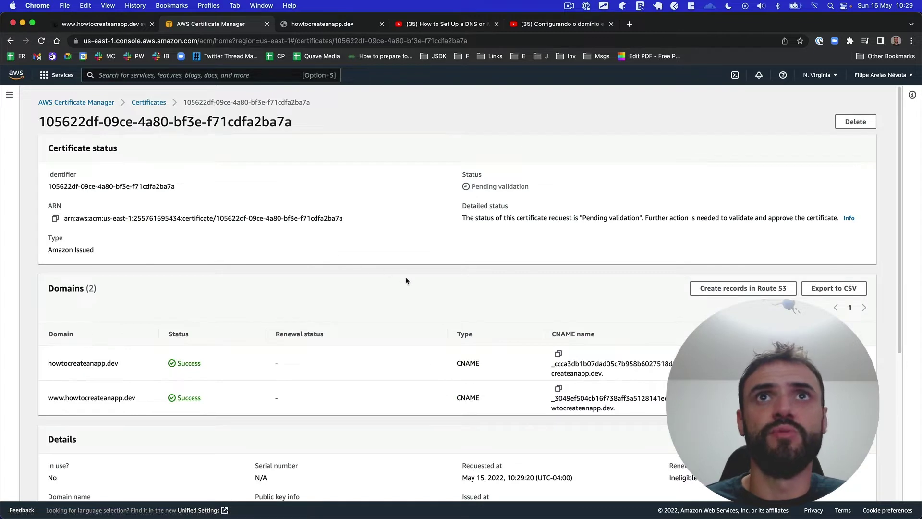
{"action": "scroll", "coordinate": [407, 279], "scroll_direction": "down", "scroll_amount": 3}
{"action": "scroll", "coordinate": [202, 253], "scroll_direction": "up", "scroll_amount": 3}
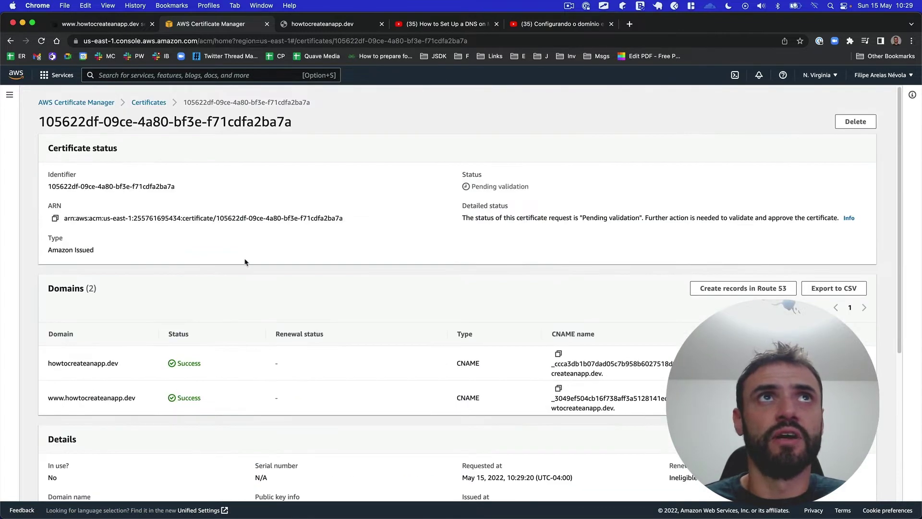
{"action": "left_click", "coordinate": [149, 103]}
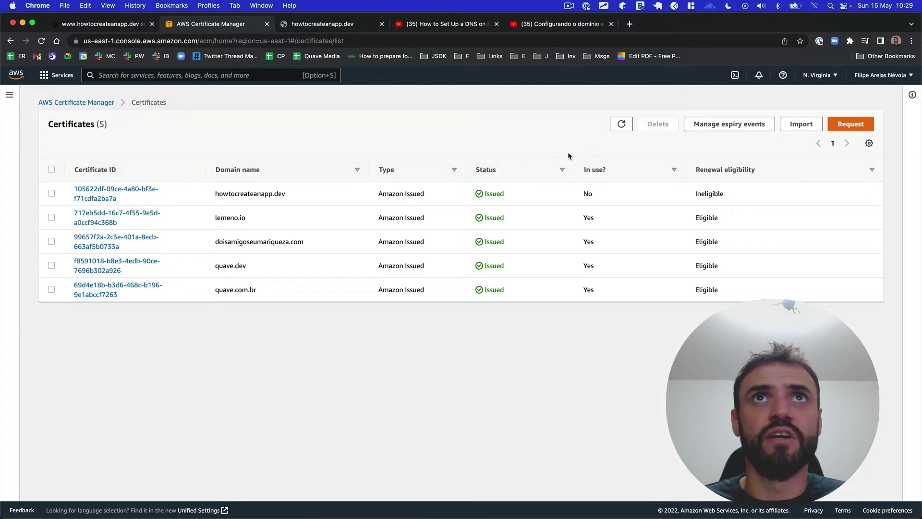
- Reopen the howtocreateanapp.dev certificate and review its status, domains, issue and expiry dates, and supported services
{"action": "left_click", "coordinate": [110, 191]}
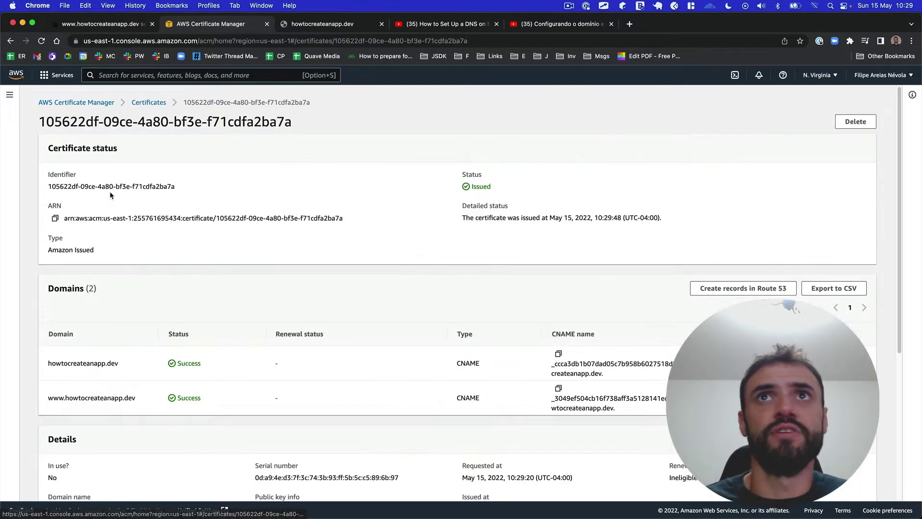
{"action": "scroll", "coordinate": [495, 233], "scroll_direction": "down", "scroll_amount": 5}
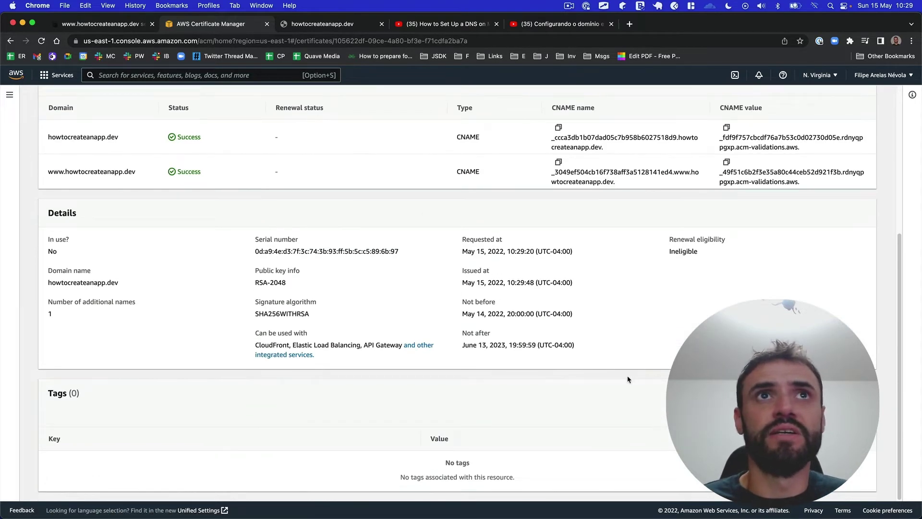
{"action": "scroll", "coordinate": [625, 378], "scroll_direction": "up", "scroll_amount": 5}
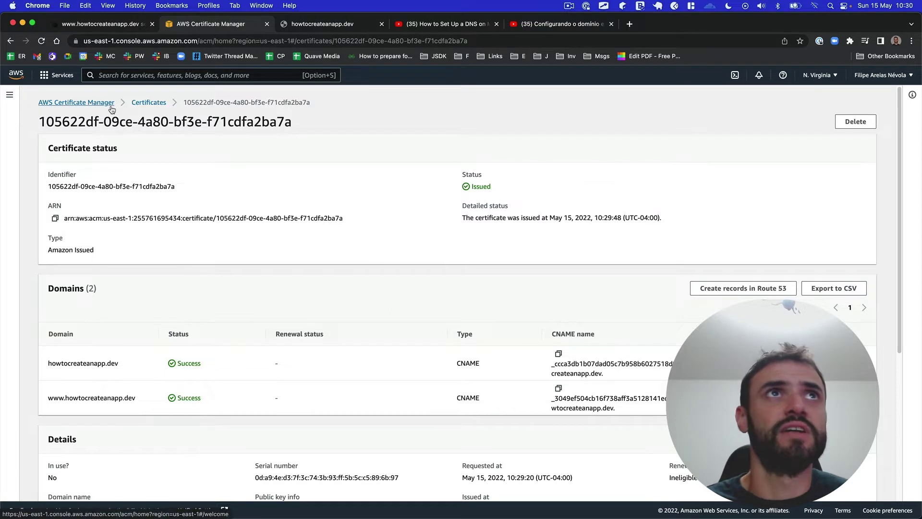
- Search the AWS services for "cloudfront" and open the CloudFront service
{"action": "left_click", "coordinate": [57, 75]}
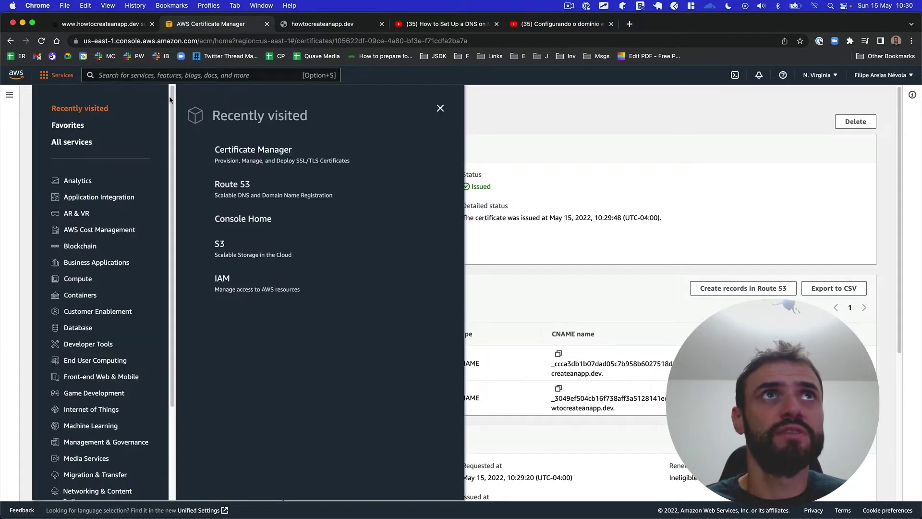
{"action": "left_click", "coordinate": [215, 76]}
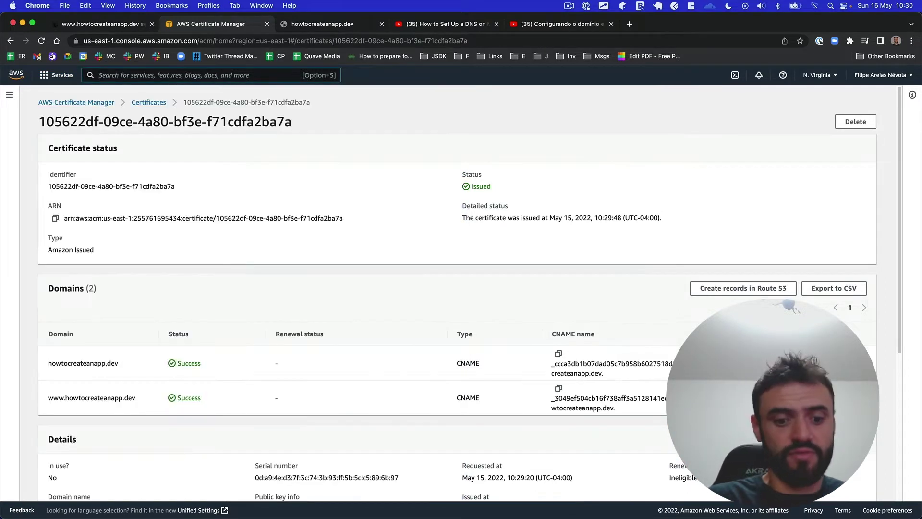
{"action": "type", "text": "cloud"}
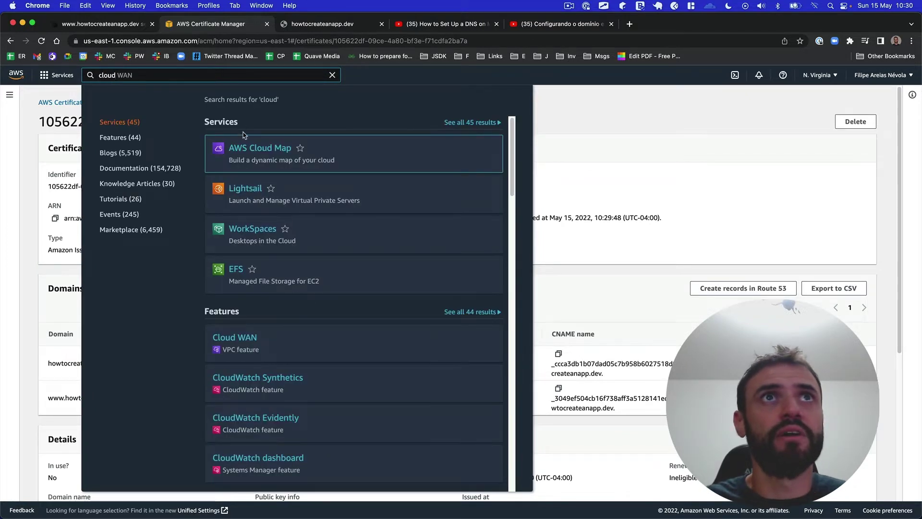
{"action": "type", "text": "front"}
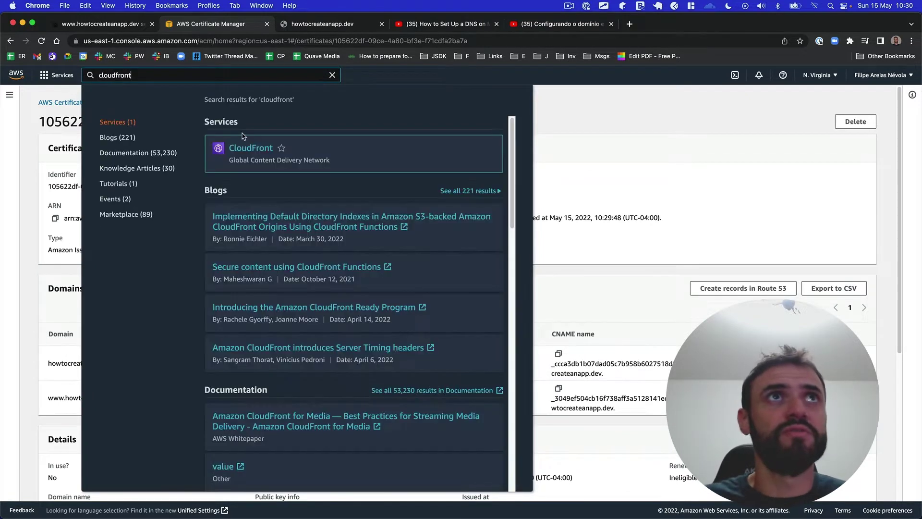
{"action": "left_click", "coordinate": [251, 148]}
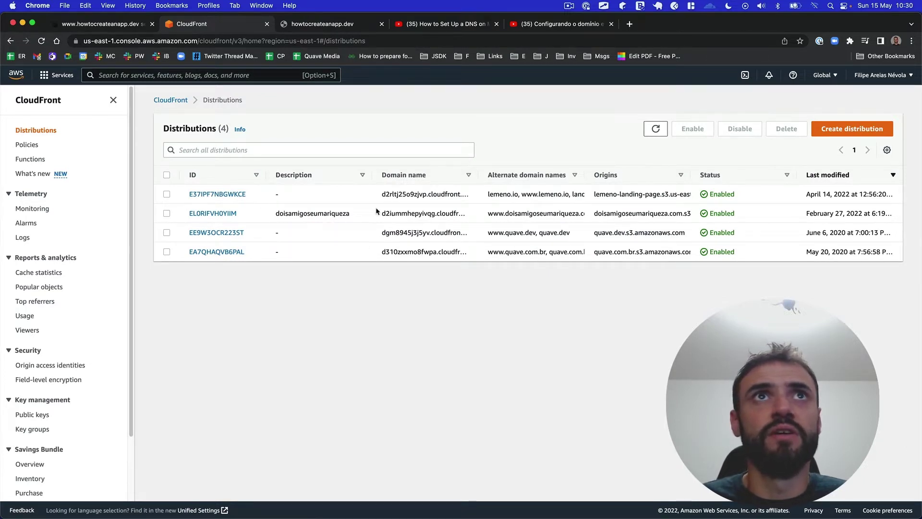
- Start a new CloudFront distribution and choose the howtocreateanapp.dev S3 bucket as its origin domain
{"action": "left_click", "coordinate": [829, 129]}
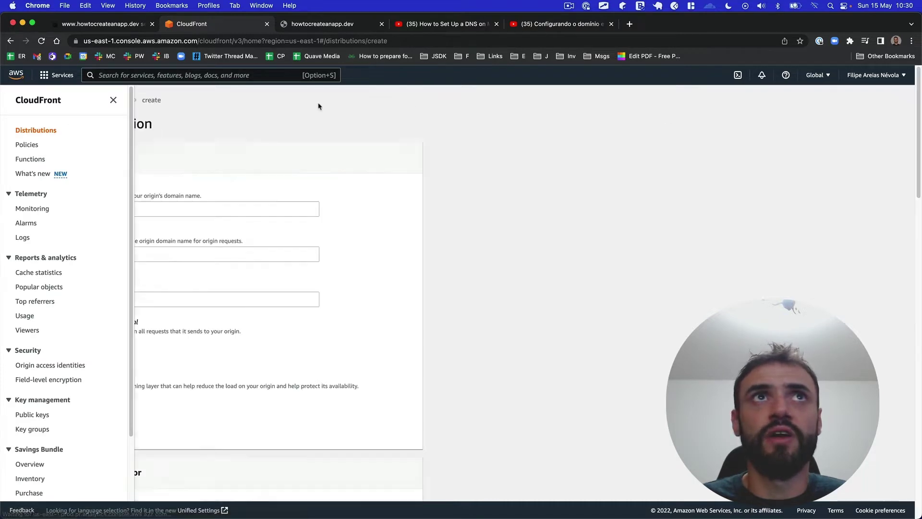
{"action": "left_click", "coordinate": [176, 211]}
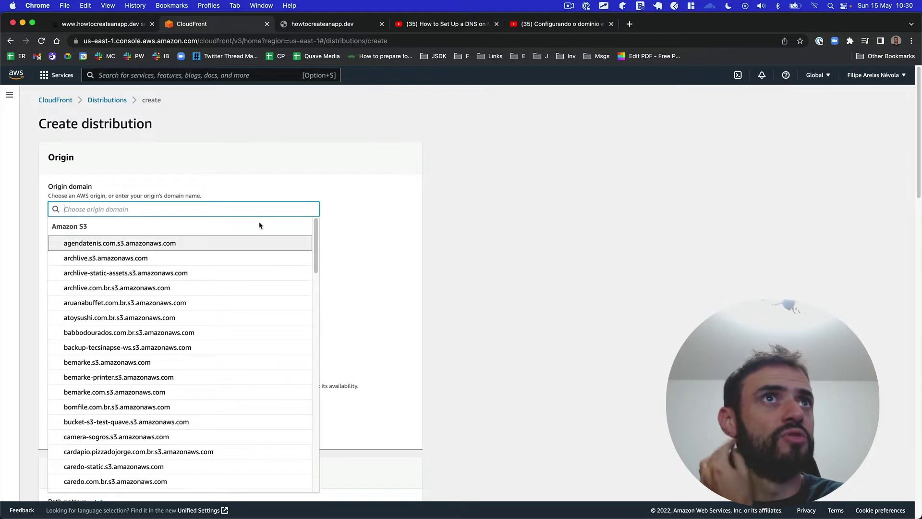
{"action": "scroll", "coordinate": [272, 255], "scroll_direction": "down", "scroll_amount": 8}
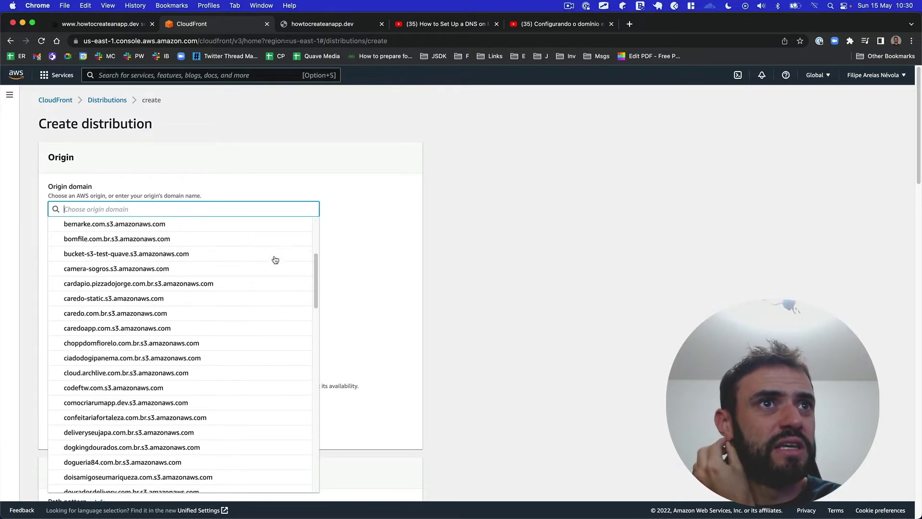
{"action": "scroll", "coordinate": [274, 259], "scroll_direction": "down", "scroll_amount": 10}
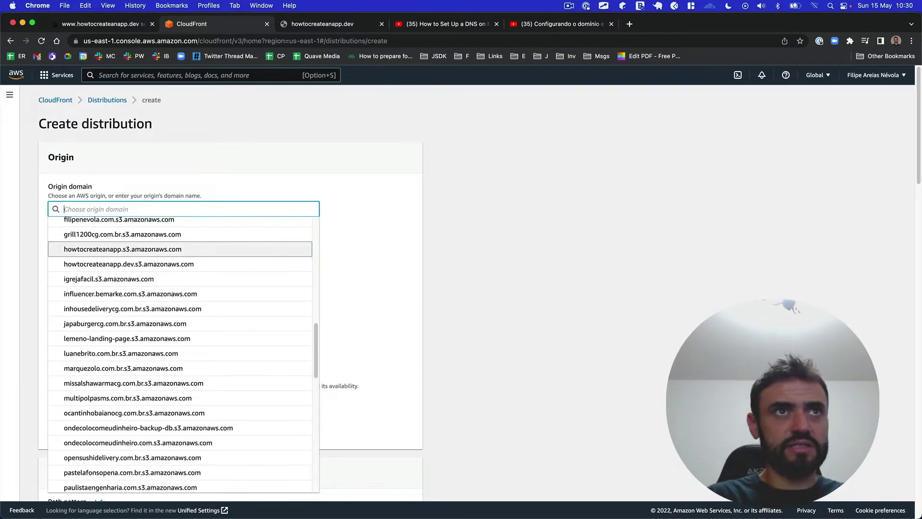
{"action": "type", "text": "howtocreate"}
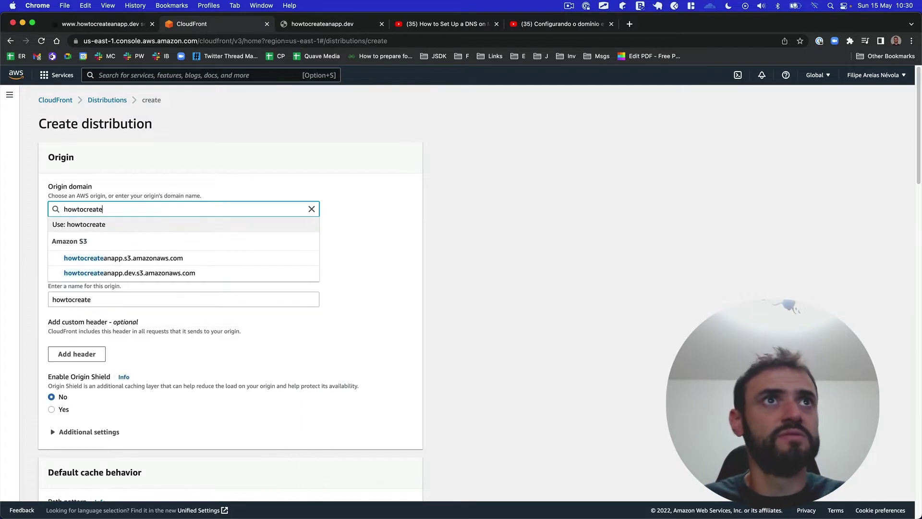
{"action": "left_click", "coordinate": [143, 271]}
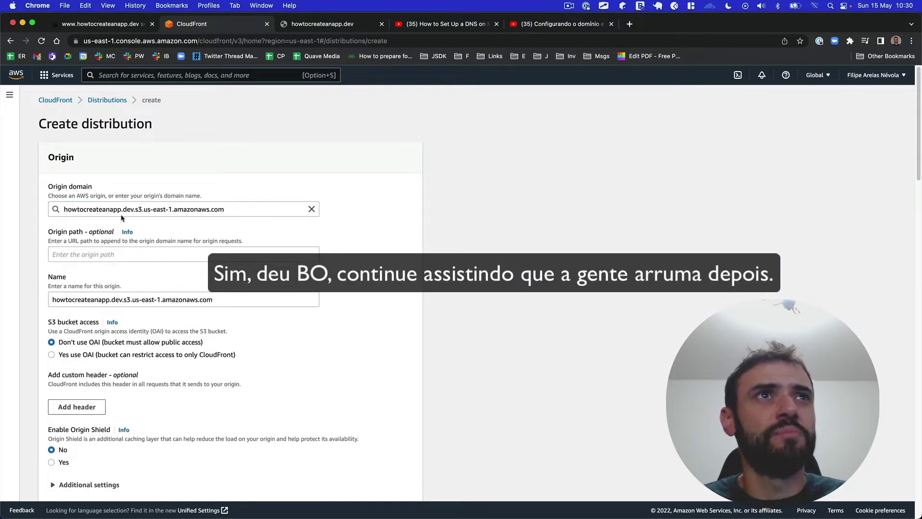
- Keep the default origin and cache settings and assign the howtocreateanapp.dev ACM certificate as the custom SSL certificate
{"action": "scroll", "coordinate": [113, 247], "scroll_direction": "down", "scroll_amount": 5}
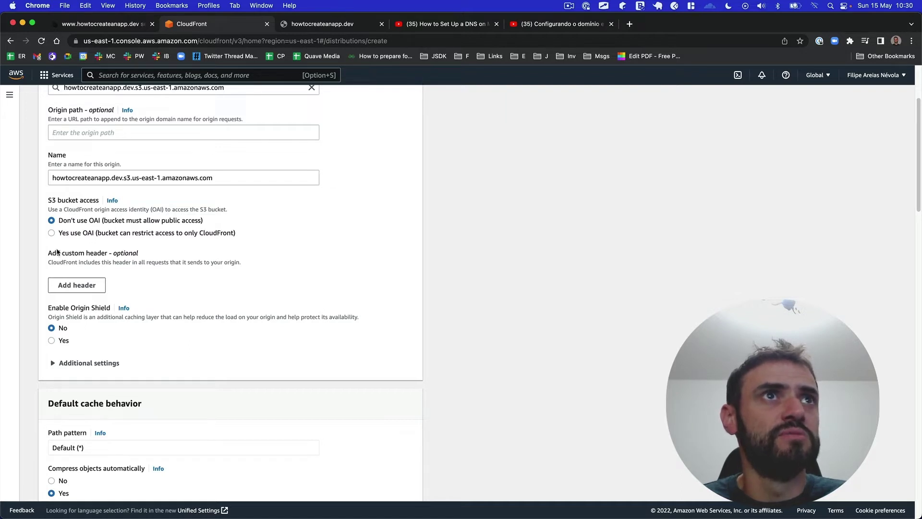
{"action": "scroll", "coordinate": [62, 268], "scroll_direction": "down", "scroll_amount": 7}
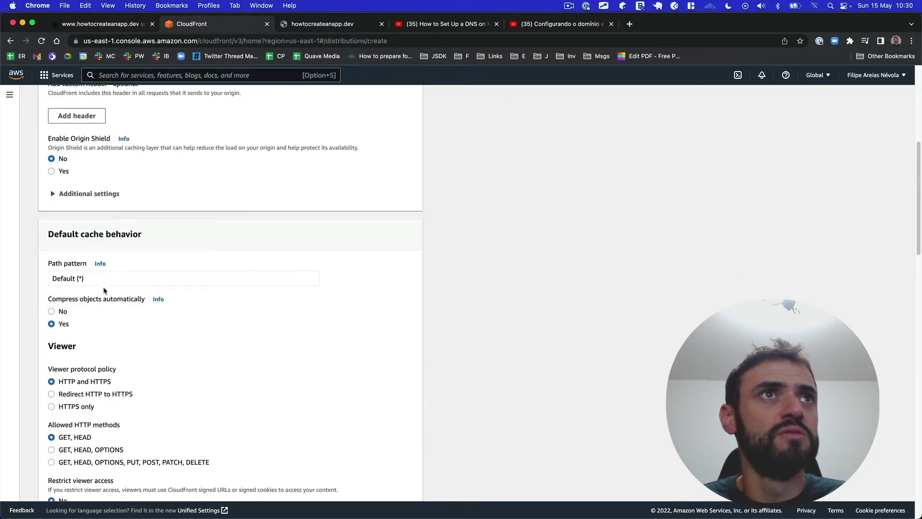
{"action": "scroll", "coordinate": [101, 278], "scroll_direction": "down", "scroll_amount": 10}
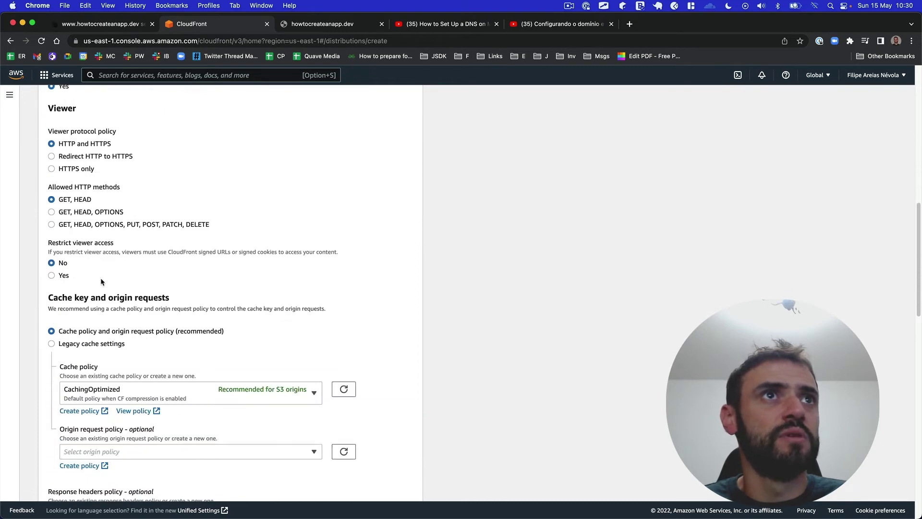
{"action": "scroll", "coordinate": [100, 278], "scroll_direction": "down", "scroll_amount": 15}
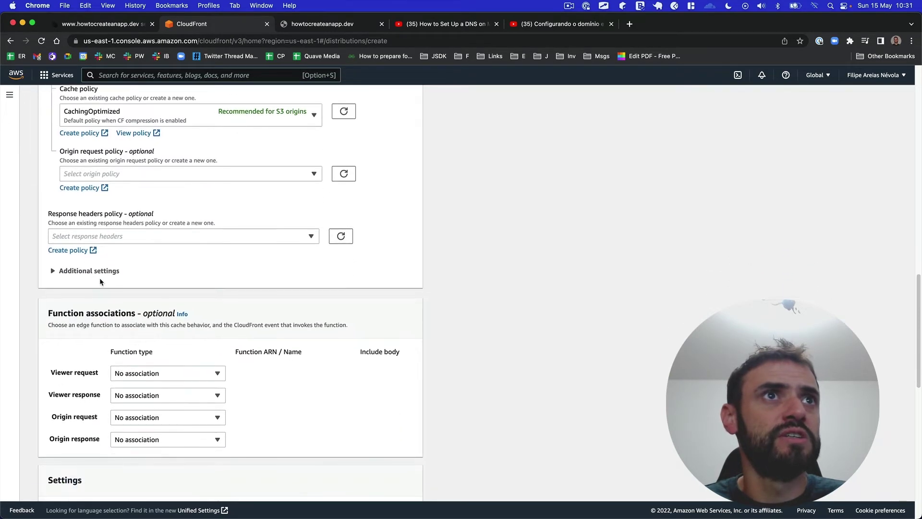
{"action": "scroll", "coordinate": [100, 281], "scroll_direction": "down", "scroll_amount": 9}
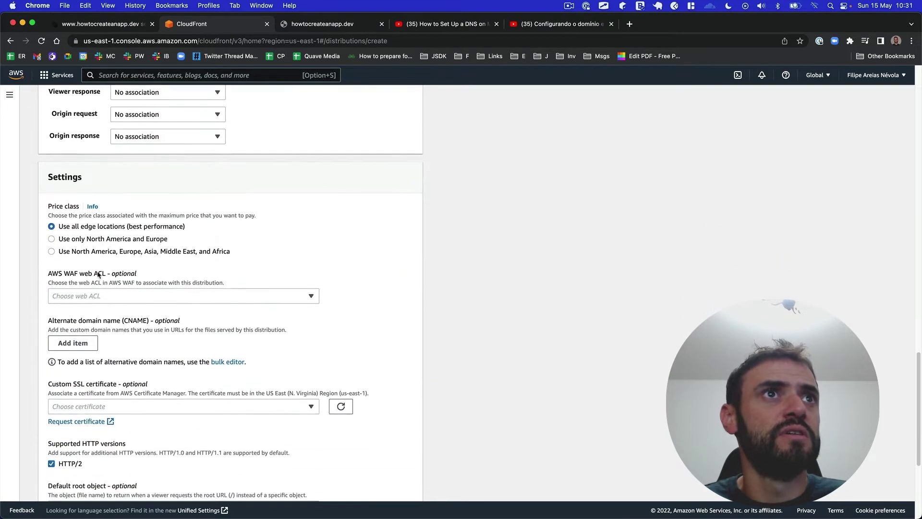
{"action": "scroll", "coordinate": [102, 247], "scroll_direction": "down", "scroll_amount": 2}
{"action": "left_click", "coordinate": [203, 363]}
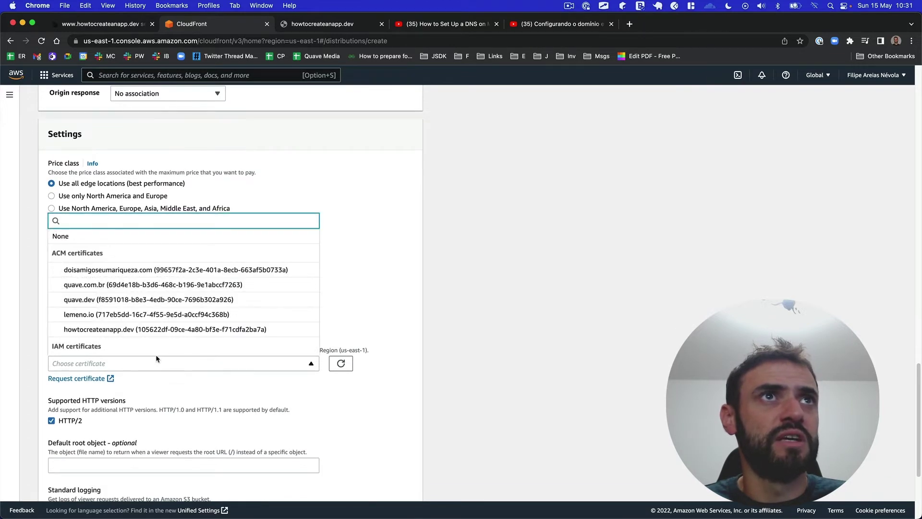
{"action": "left_click", "coordinate": [140, 329]}
- Create the distribution with the remaining default settings and check its deployment status
{"action": "scroll", "coordinate": [276, 376], "scroll_direction": "down", "scroll_amount": 7}
{"action": "scroll", "coordinate": [111, 321], "scroll_direction": "down", "scroll_amount": 6}
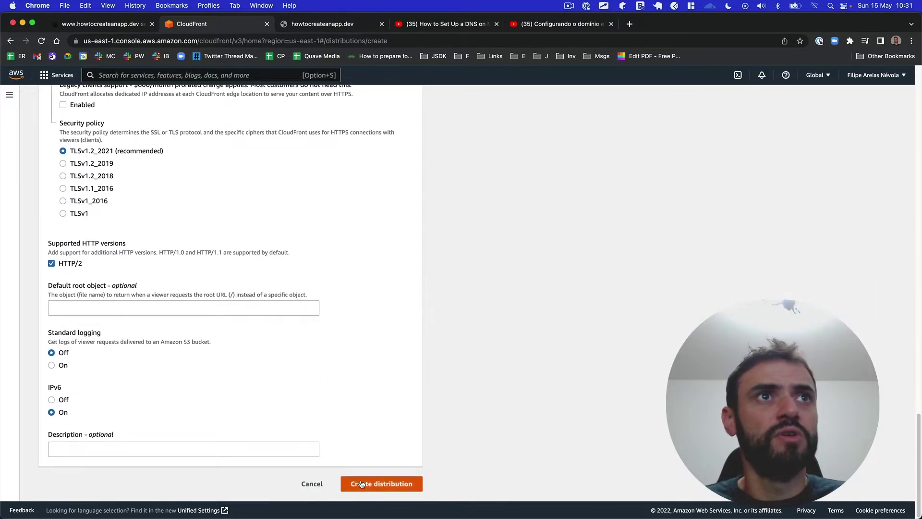
{"action": "left_click", "coordinate": [365, 485]}
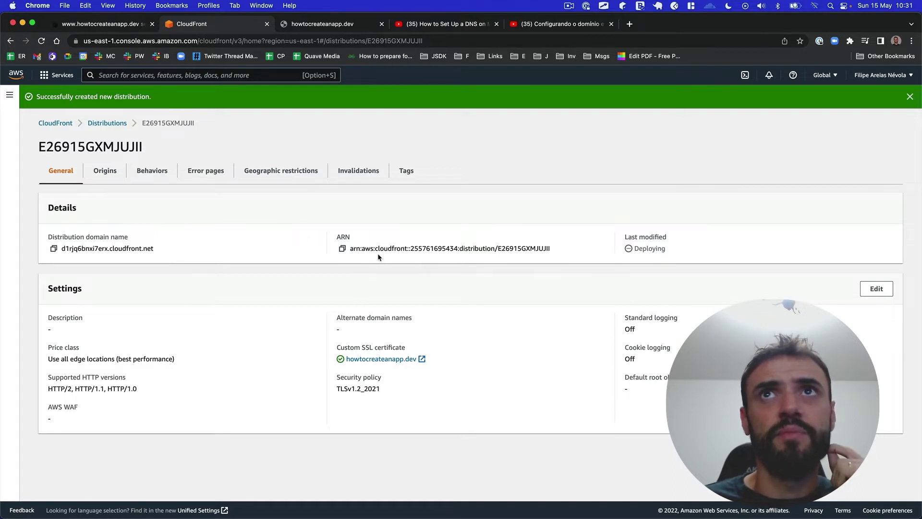
{"action": "double_click", "coordinate": [637, 248]}
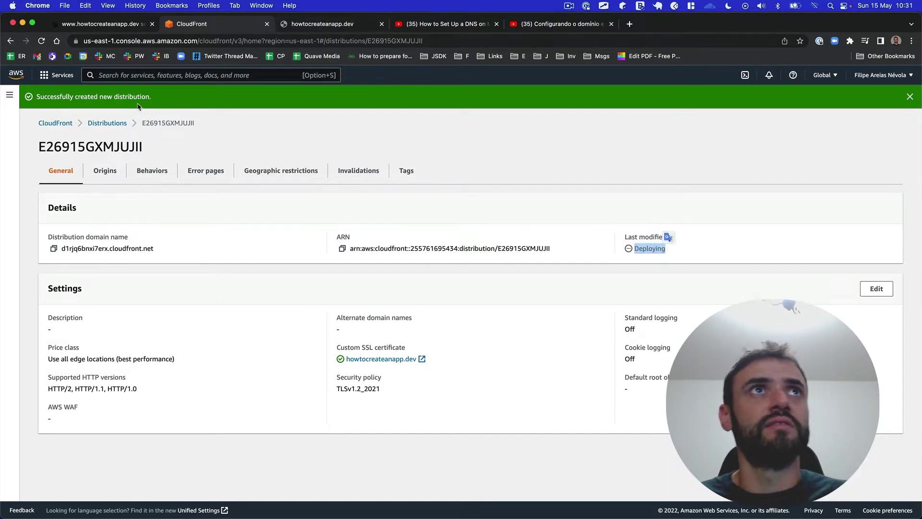
- Open S3 in a separate tab, filter the buckets by "howtoc", and open the howtocreateanapp.dev bucket
{"action": "left_click", "coordinate": [57, 75]}
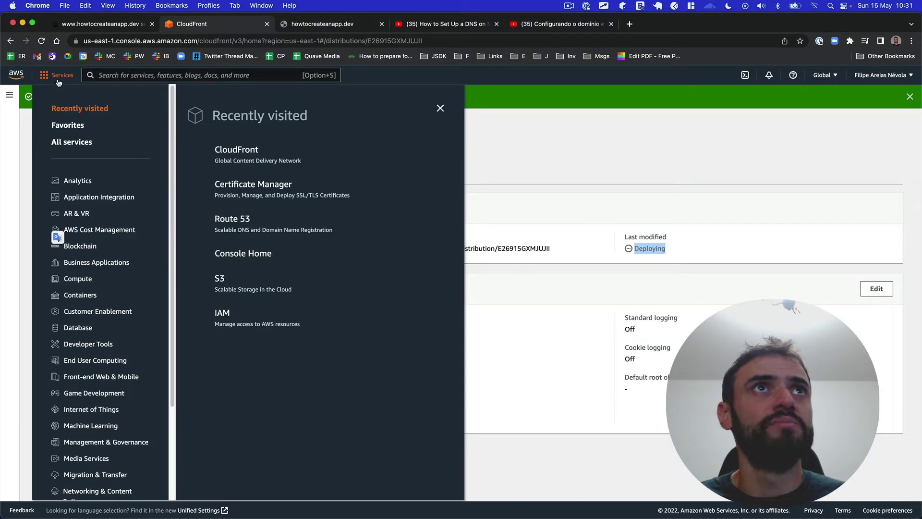
{"action": "left_click", "coordinate": [220, 278], "text": "super"}
{"action": "left_click", "coordinate": [353, 25]}
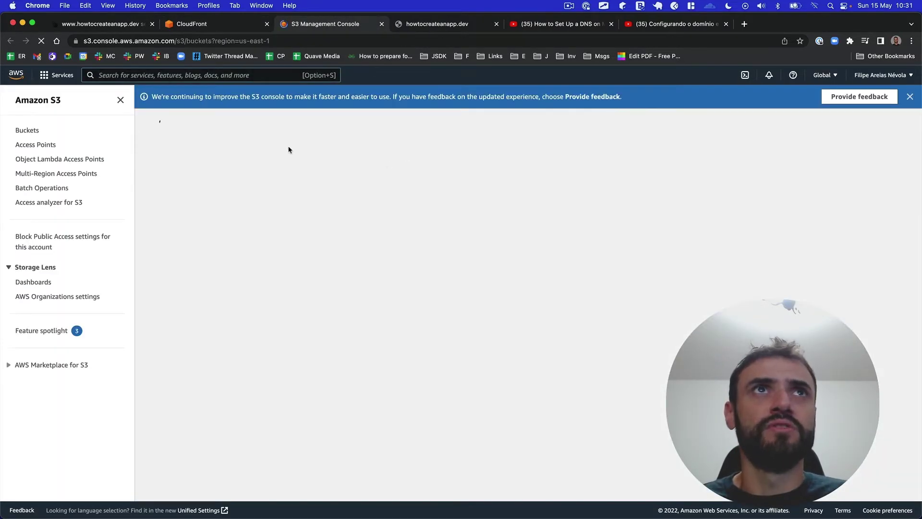
{"action": "left_click", "coordinate": [203, 268]}
{"action": "type", "text": "howtoc"}
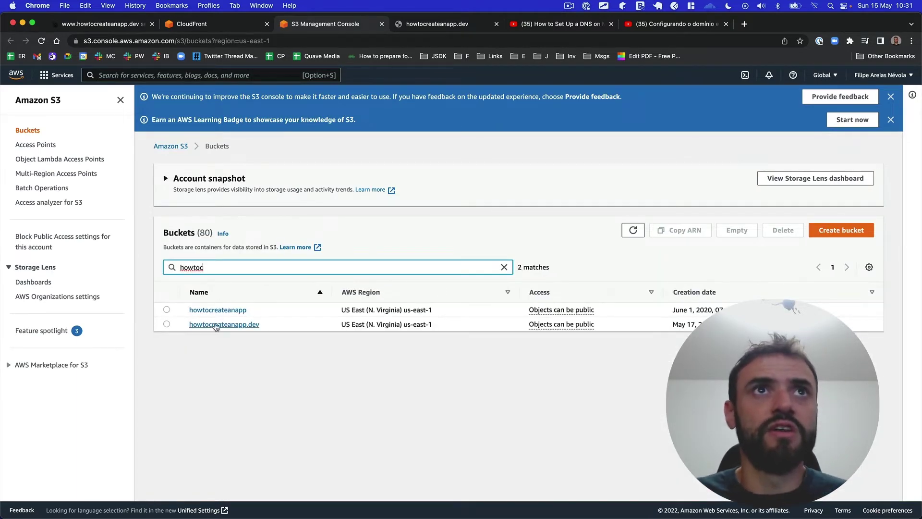
{"action": "left_click", "coordinate": [223, 324]}
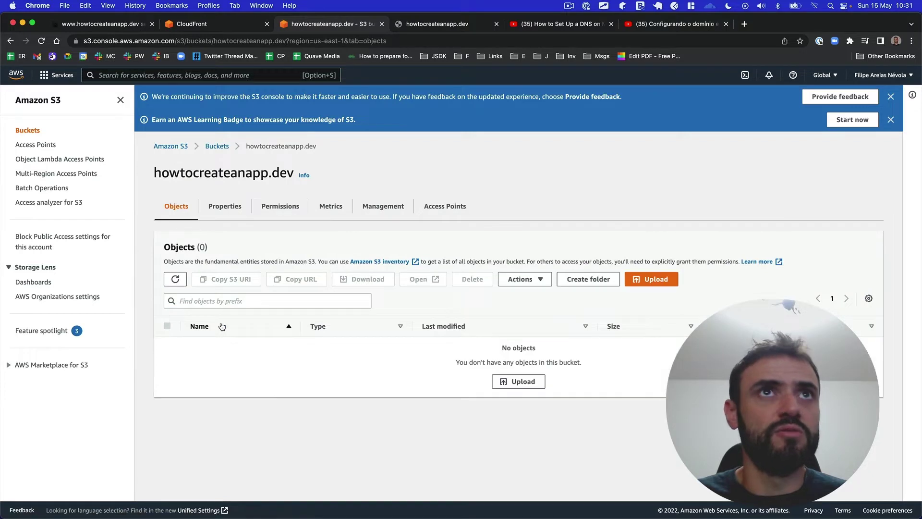
- Find the static website hosting section in the bucket's properties and open the bucket website endpoint
{"action": "left_click", "coordinate": [236, 206]}
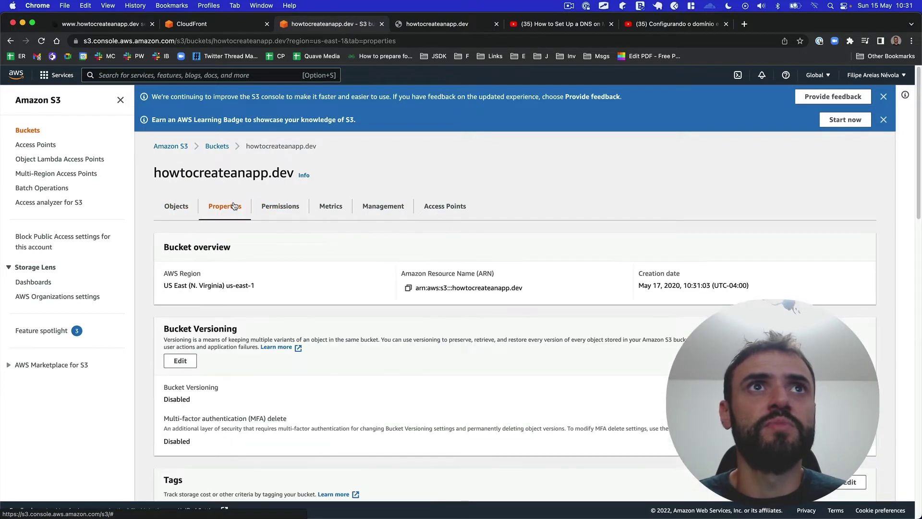
{"action": "scroll", "coordinate": [346, 249], "scroll_direction": "down", "scroll_amount": 3}
{"action": "scroll", "coordinate": [347, 252], "scroll_direction": "down", "scroll_amount": 10}
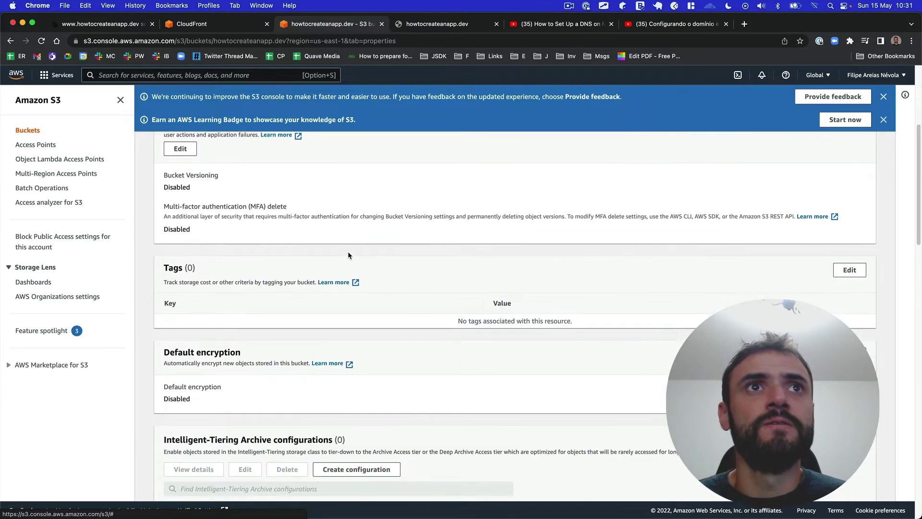
{"action": "scroll", "coordinate": [363, 275], "scroll_direction": "down", "scroll_amount": 15}
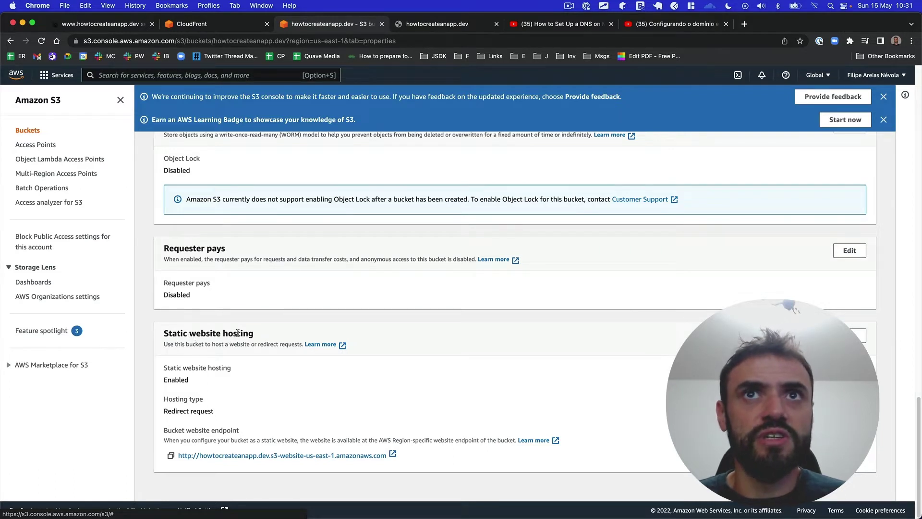
{"action": "left_click", "coordinate": [334, 456]}
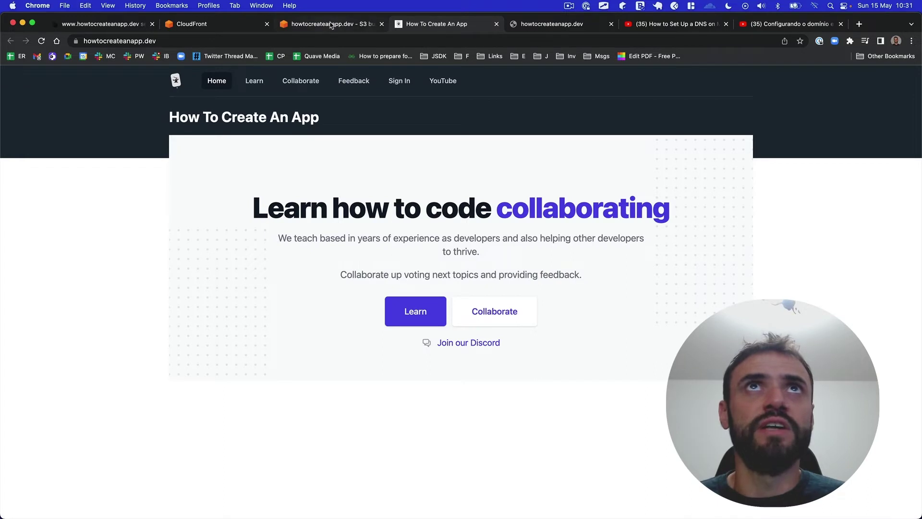
- Inspect the full address the endpoint redirects to, including its subdomain, and look back at the bucket's properties
{"action": "left_click", "coordinate": [126, 41]}
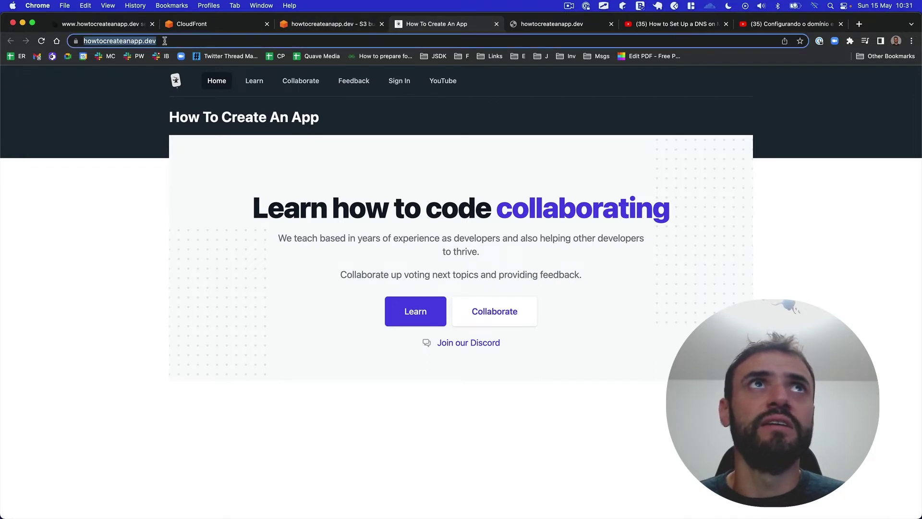
{"action": "double_click", "coordinate": [112, 41]}
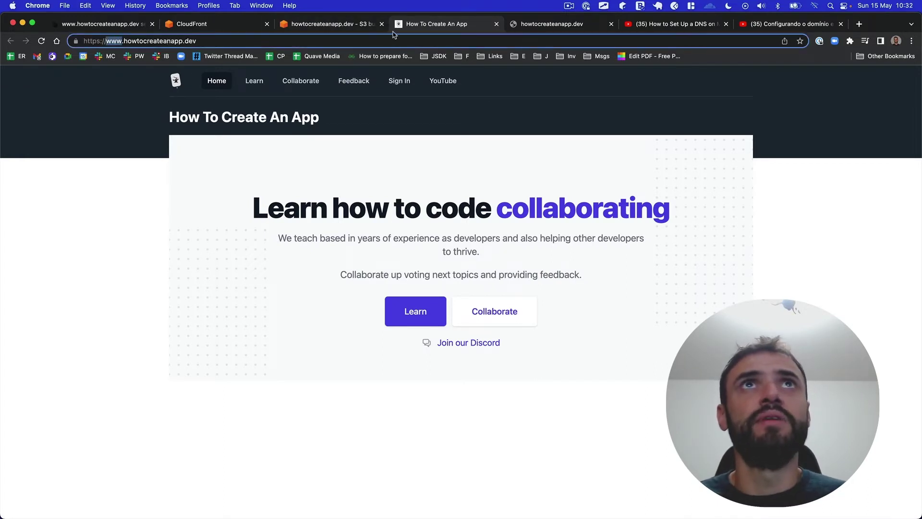
{"action": "left_click", "coordinate": [347, 29]}
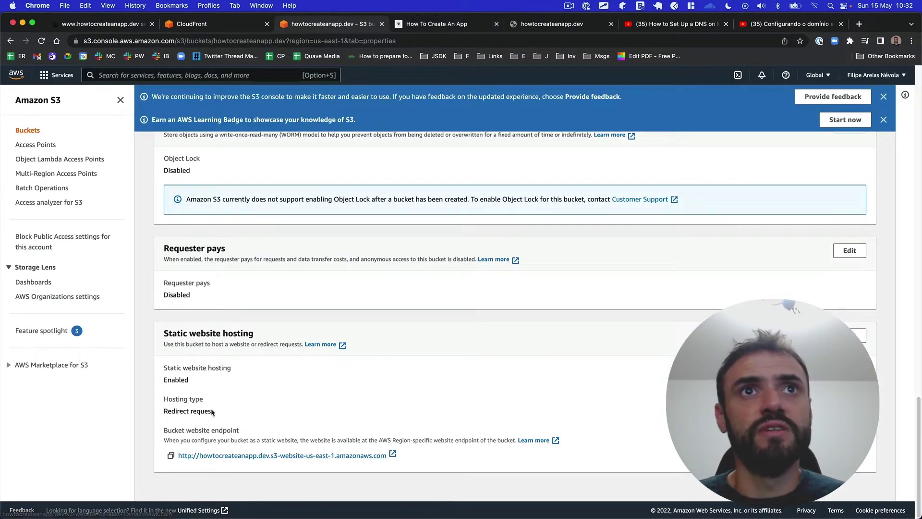
{"action": "scroll", "coordinate": [263, 413], "scroll_direction": "up", "scroll_amount": 15}
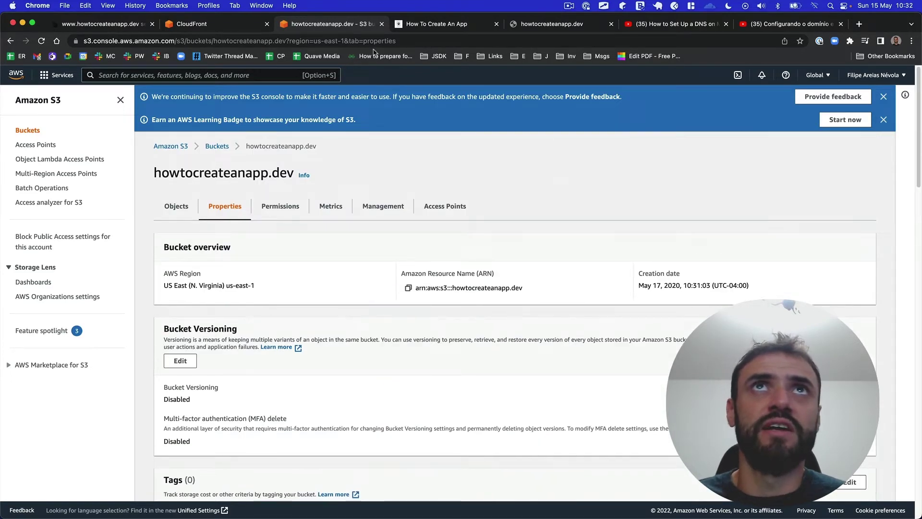
{"action": "left_click", "coordinate": [431, 24]}
{"action": "left_click", "coordinate": [117, 42]}
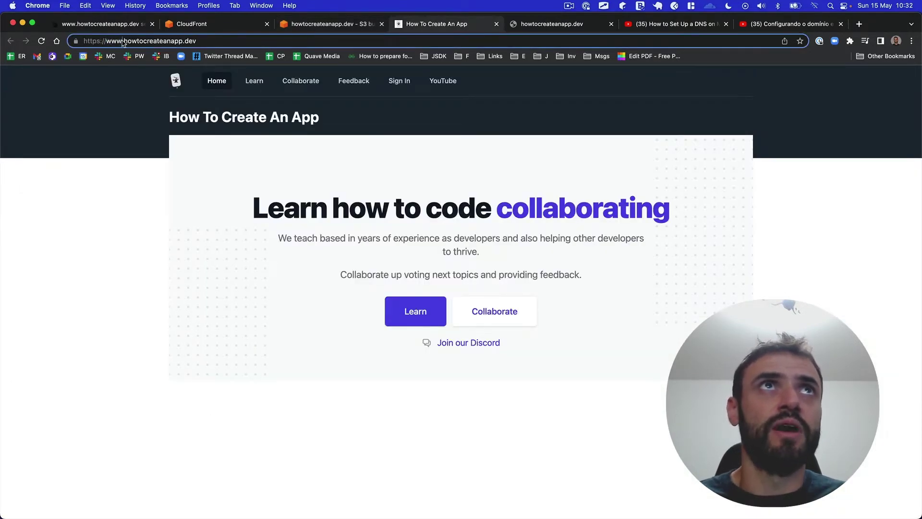
{"action": "left_click_drag", "start_coordinate": [123, 41], "coordinate": [109, 41]}
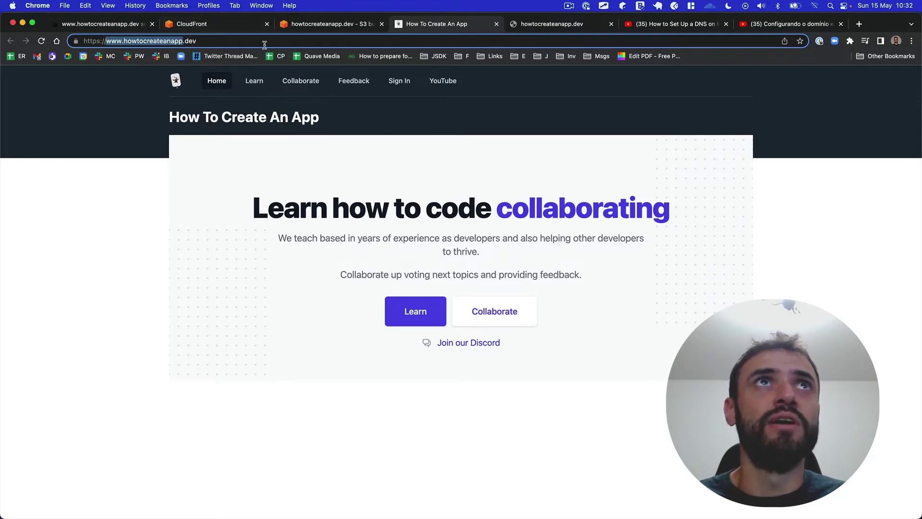
{"action": "left_click", "coordinate": [299, 41]}
- Review the bucket's static website hosting settings again and return to the new CloudFront distribution's details
{"action": "left_click", "coordinate": [366, 27]}
{"action": "scroll", "coordinate": [313, 418], "scroll_direction": "down", "scroll_amount": 10}
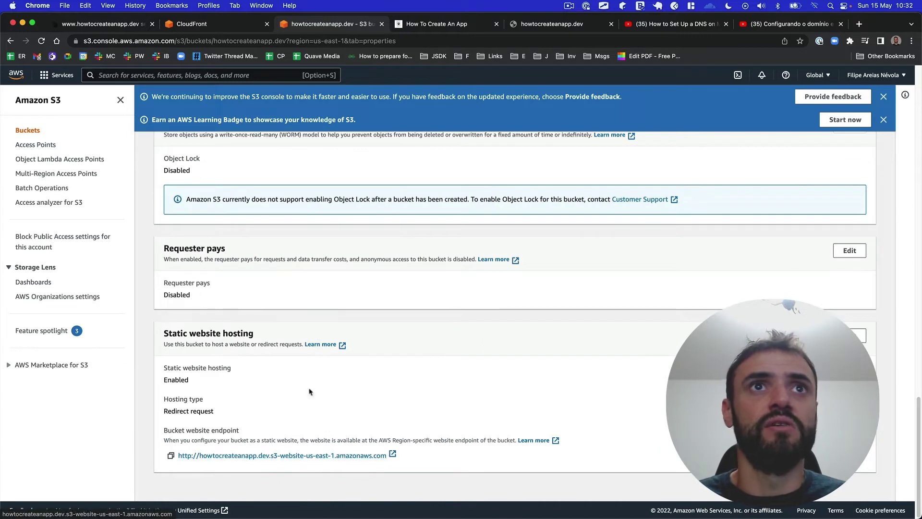
{"action": "left_click", "coordinate": [201, 27]}
{"action": "left_click", "coordinate": [574, 186]}
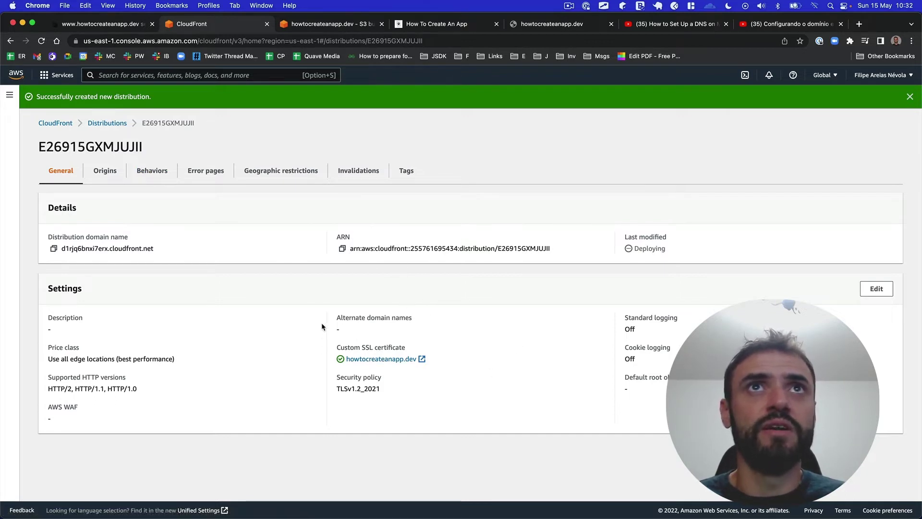
- Reopen the bucket website endpoint to check the address it leads to, and go back to the CloudFront distribution
{"action": "key", "text": "ctrl+Tab"}
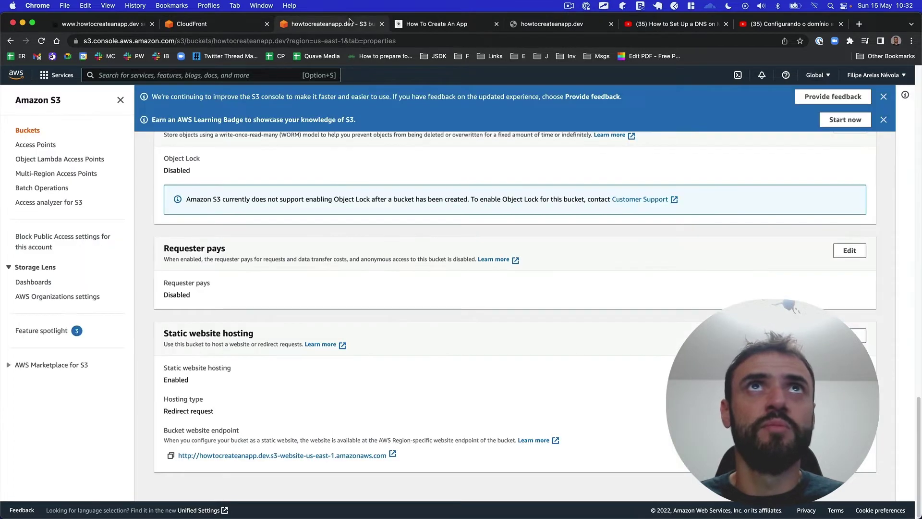
{"action": "left_click", "coordinate": [354, 455]}
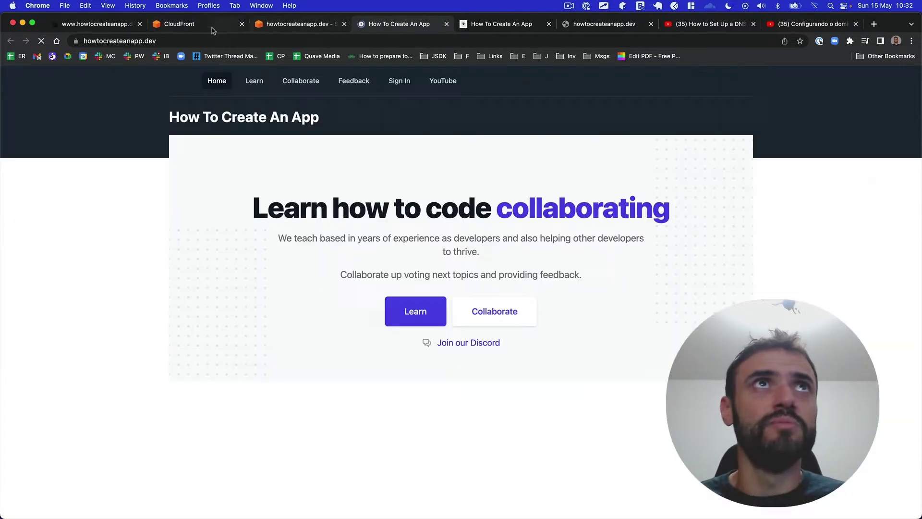
{"action": "left_click", "coordinate": [170, 42]}
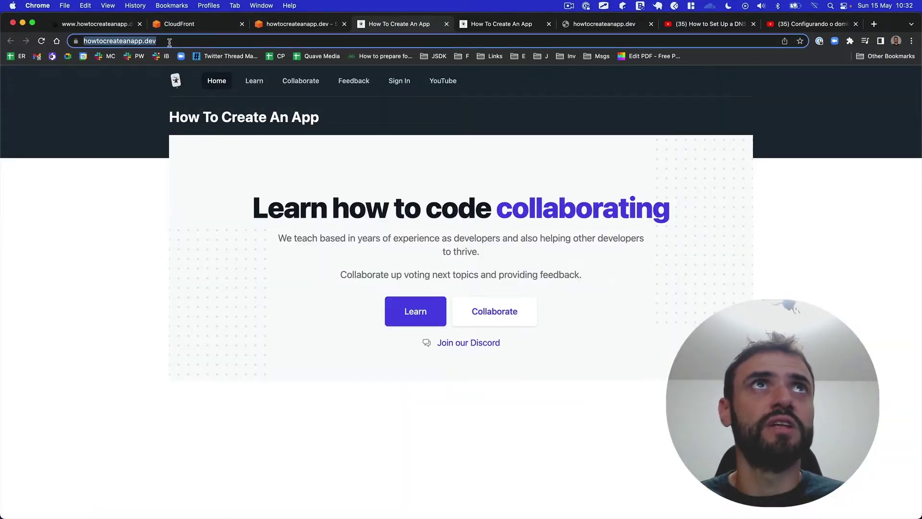
{"action": "left_click", "coordinate": [211, 29]}
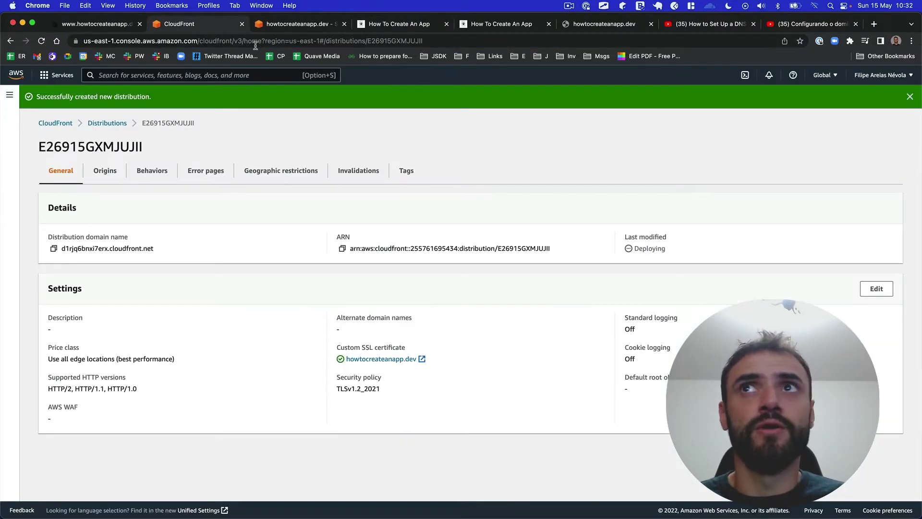
- Return to the CloudFront distributions list and refresh it to check the new distribution's deployment status
{"action": "left_click", "coordinate": [120, 125]}
{"action": "left_click", "coordinate": [656, 129]}
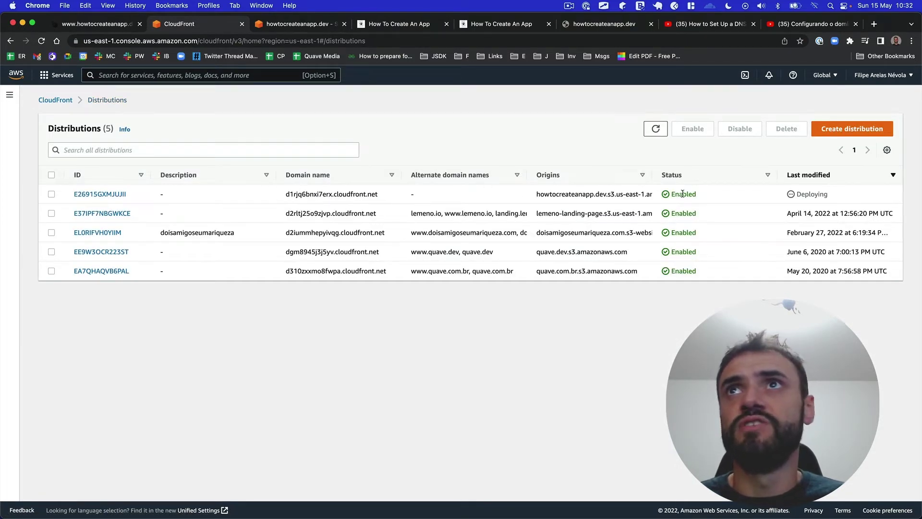
{"action": "left_click_drag", "start_coordinate": [799, 194], "coordinate": [828, 198]}
{"action": "left_click", "coordinate": [656, 129]}
{"action": "left_click", "coordinate": [657, 130]}
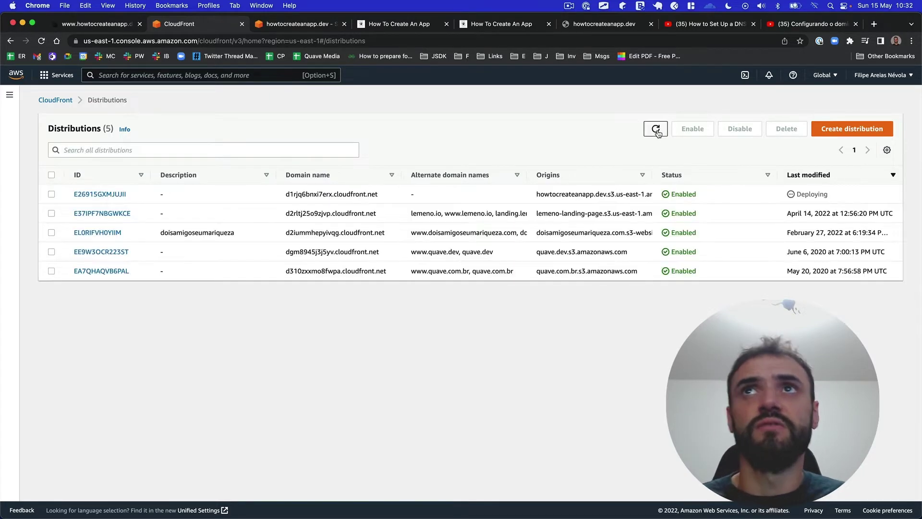
{"action": "left_click", "coordinate": [656, 129]}
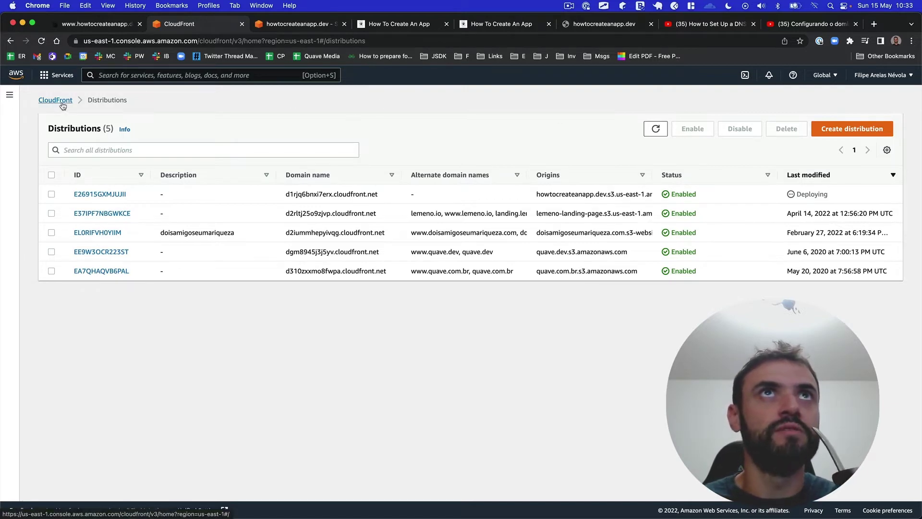
- Open Certificate Manager and start a request for a new public certificate
{"action": "left_click", "coordinate": [262, 25]}
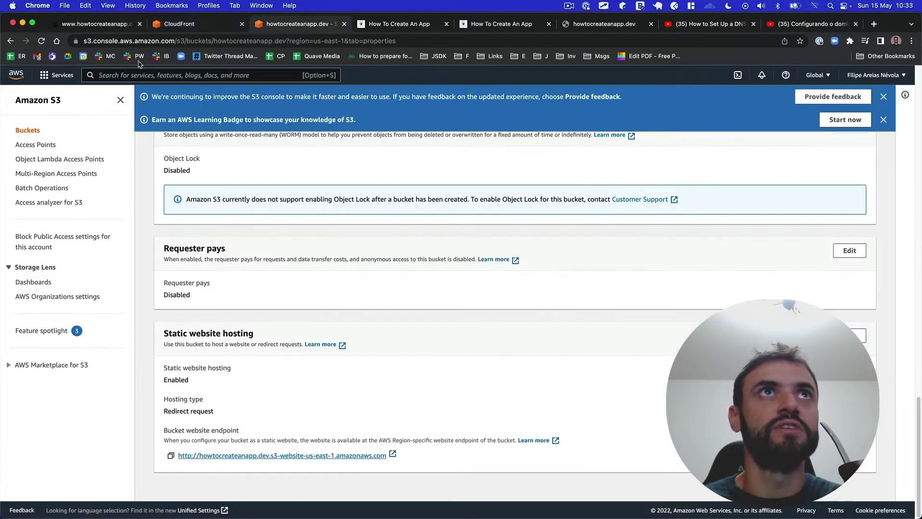
{"action": "left_click", "coordinate": [44, 75]}
{"action": "left_click", "coordinate": [230, 218]}
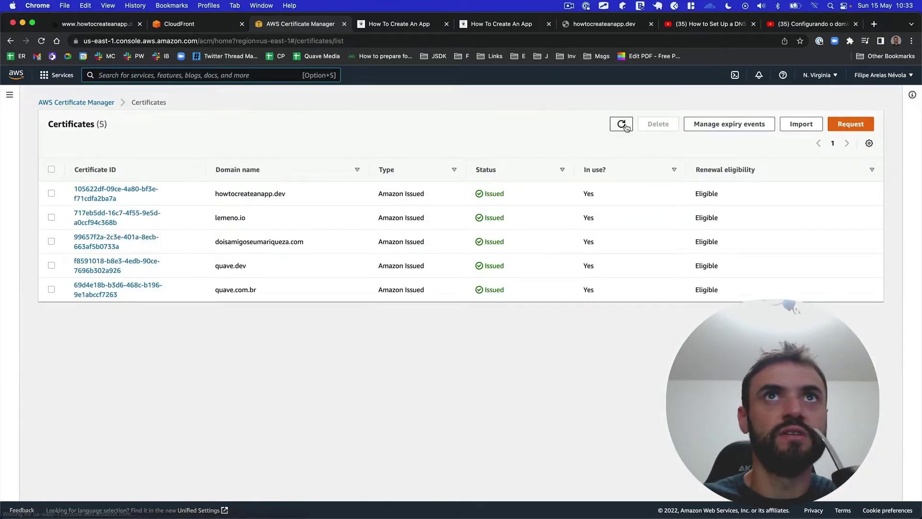
{"action": "left_click", "coordinate": [859, 127]}
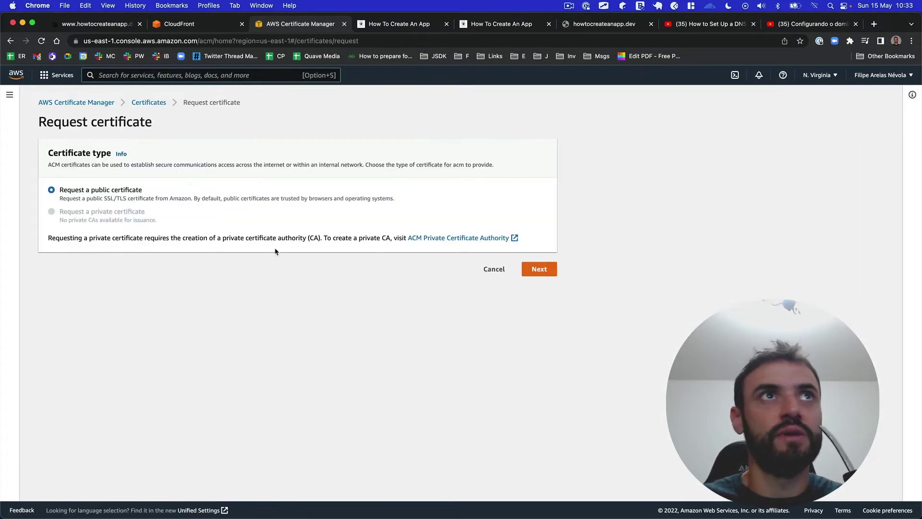
{"action": "left_click", "coordinate": [537, 269]}
{"action": "left_click", "coordinate": [236, 195]}
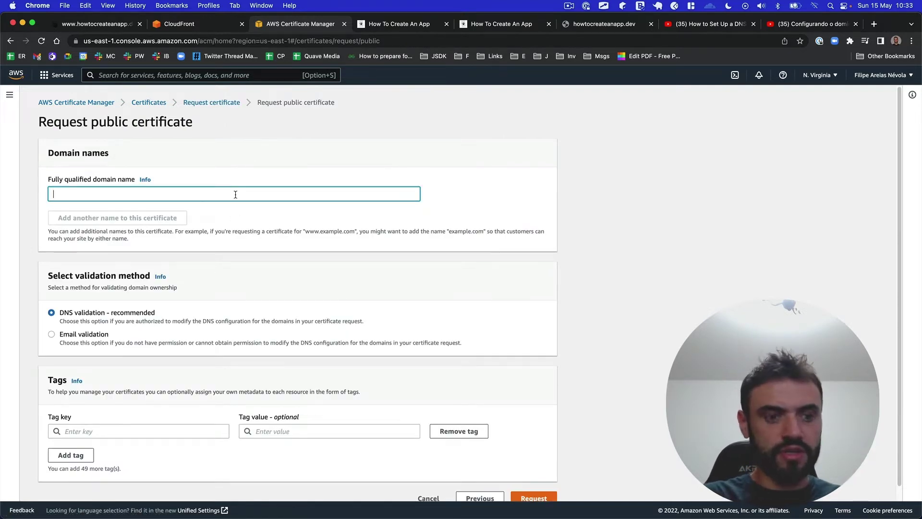
{"action": "type", "text": "comocriarumapp.dev"}
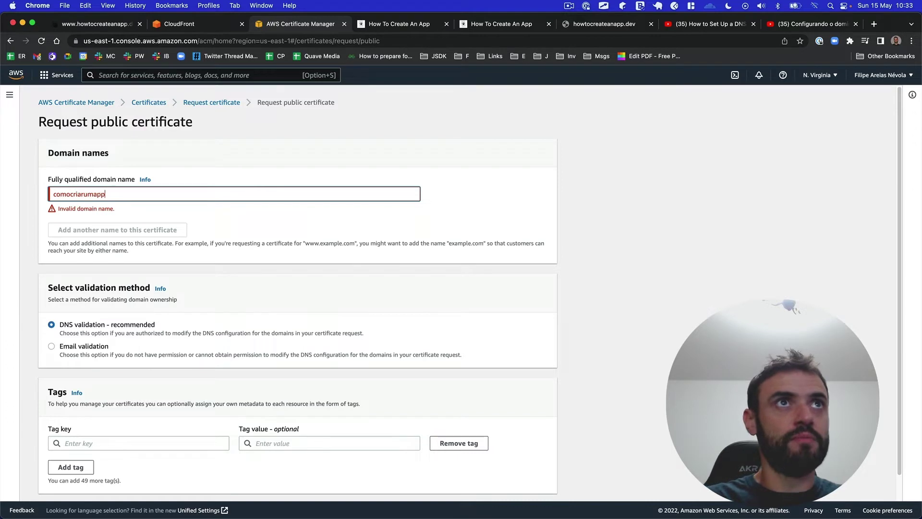
{"action": "left_click", "coordinate": [164, 219]}
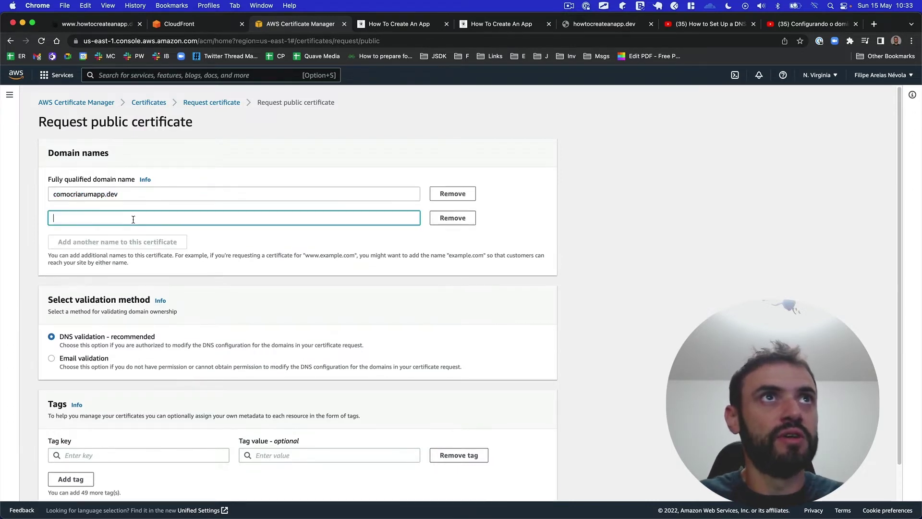
{"action": "type", "text": "www."}
{"action": "type", "text": "comocriarumapp.dev"}
{"action": "scroll", "coordinate": [100, 315], "scroll_direction": "down", "scroll_amount": 2}
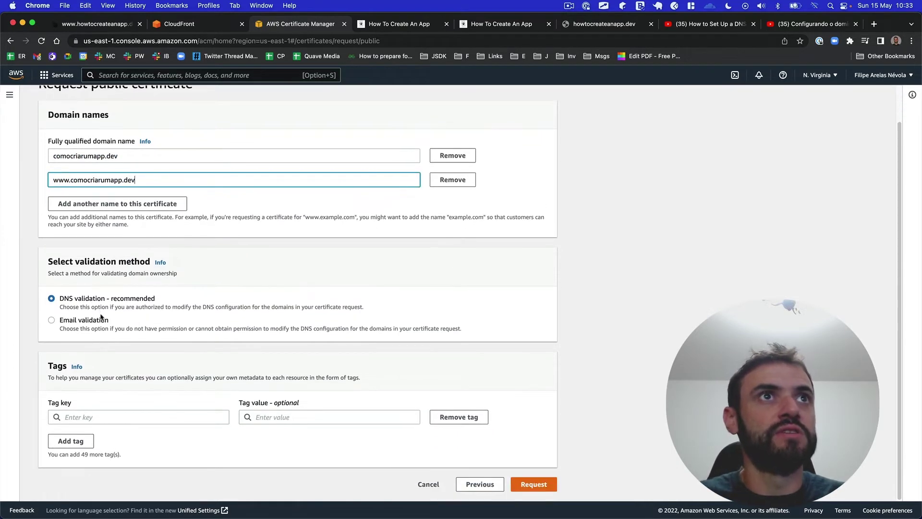
{"action": "left_click", "coordinate": [521, 484]}
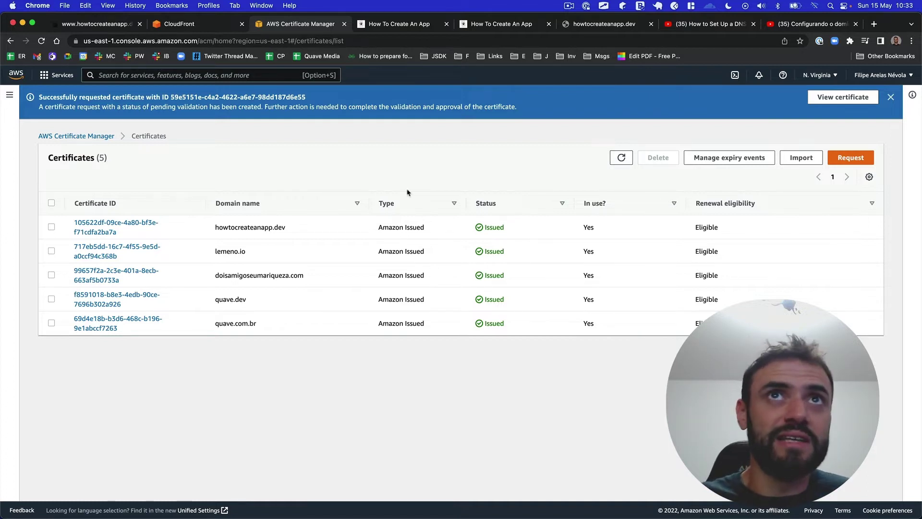
- Refresh the certificates list, open the comocriarumapp.dev certificate and create its validation records in Route 53
{"action": "left_click", "coordinate": [621, 159]}
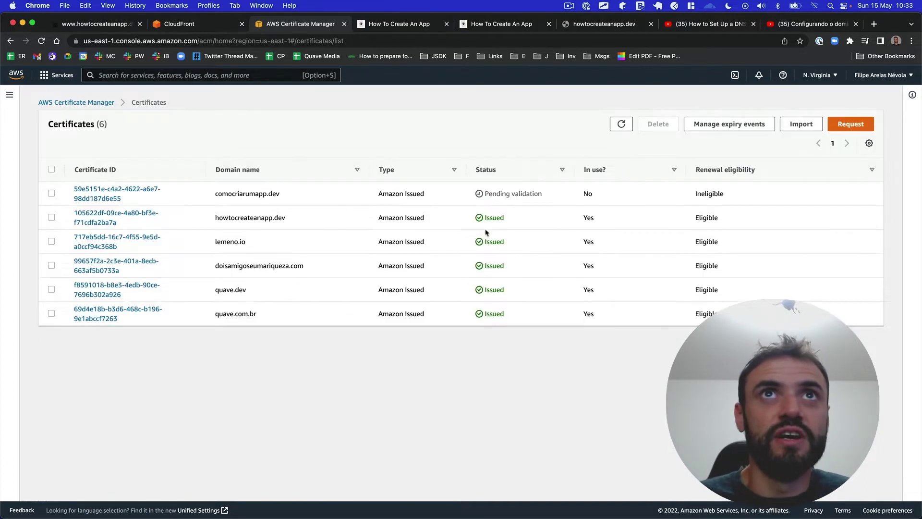
{"action": "left_click", "coordinate": [136, 195]}
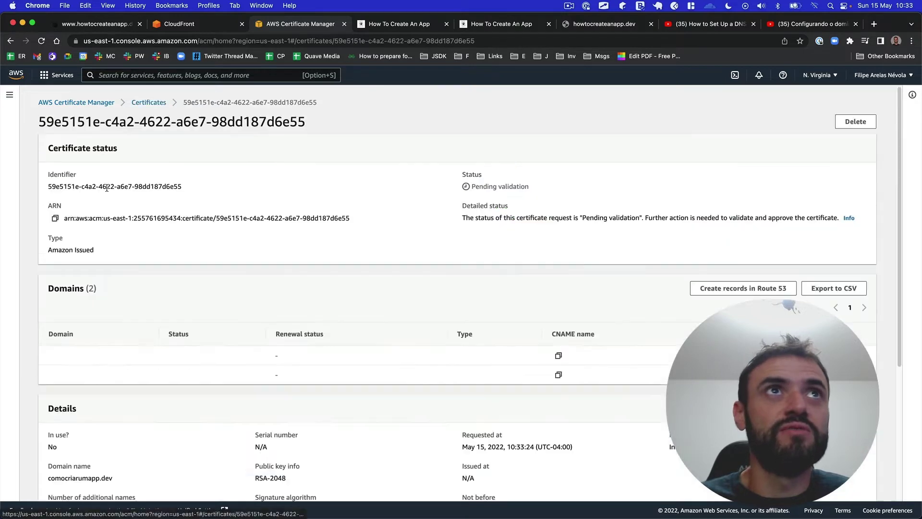
{"action": "scroll", "coordinate": [541, 274], "scroll_direction": "down", "scroll_amount": 1}
{"action": "left_click", "coordinate": [731, 268]}
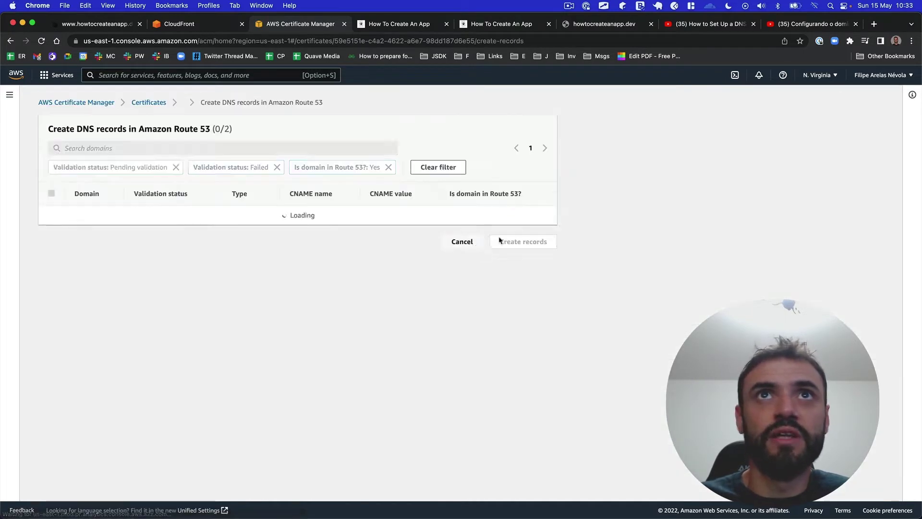
{"action": "left_click", "coordinate": [524, 309]}
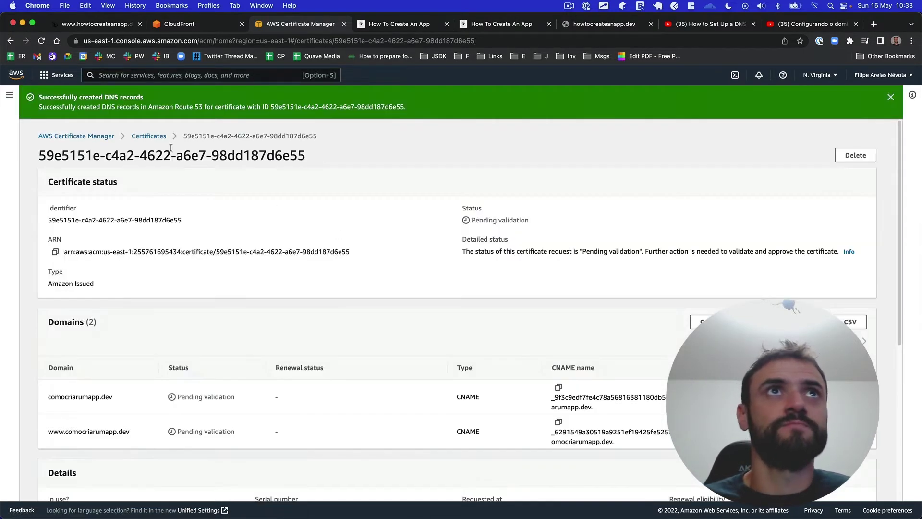
- Check the validation status of the comocriarumapp.dev certificate in the certificates list and in its details
{"action": "left_click", "coordinate": [154, 137]}
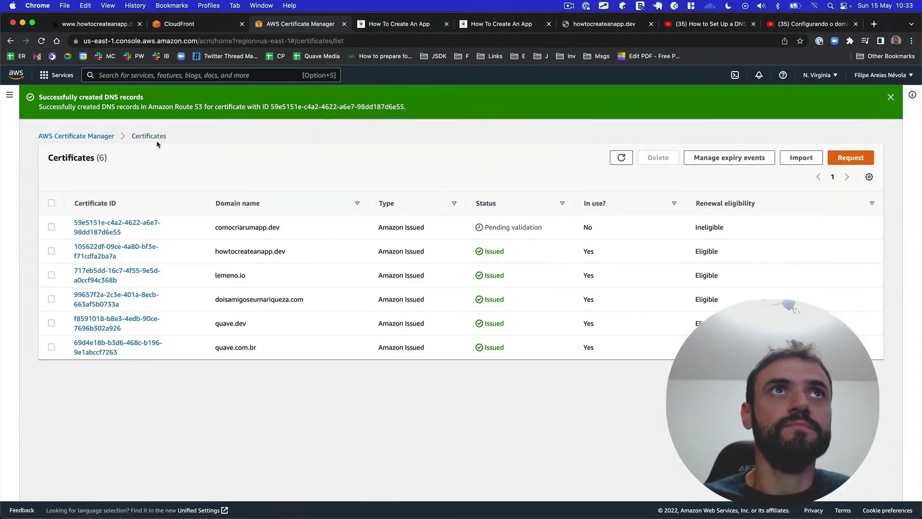
{"action": "left_click", "coordinate": [135, 224]}
{"action": "scroll", "coordinate": [666, 226], "scroll_direction": "down", "scroll_amount": 5}
{"action": "scroll", "coordinate": [690, 241], "scroll_direction": "up", "scroll_amount": 5}
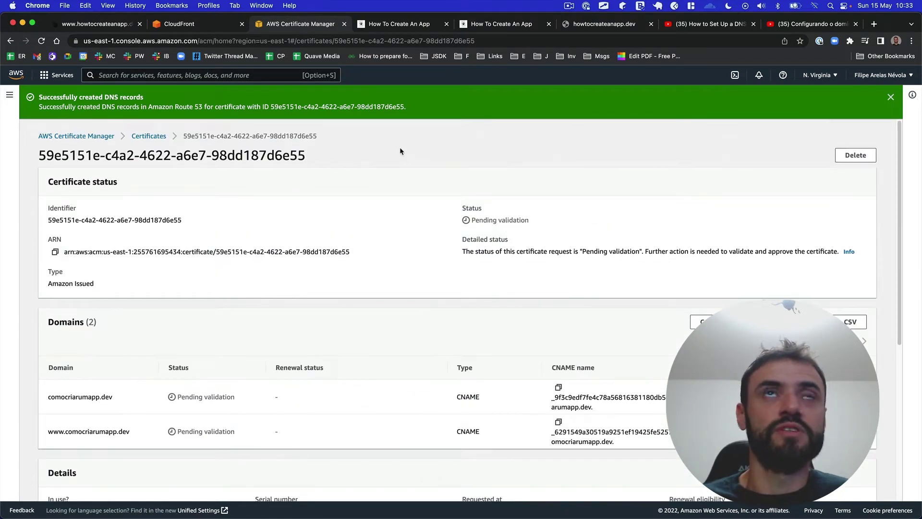
- Load comocriarumapp.dev in a new browser tab, inspect its full HTTPS address, and close the tab
{"action": "key", "text": "super+t"}
{"action": "type", "text": "comocriarumapp.dev"}
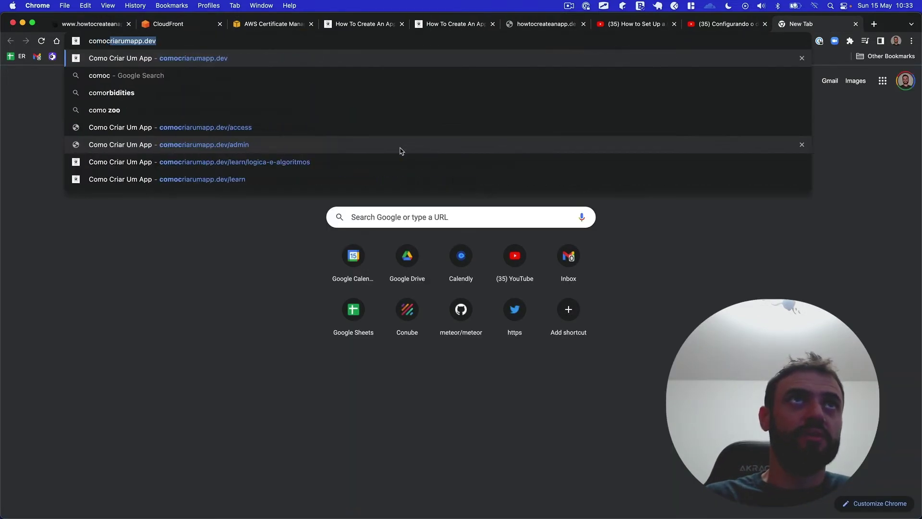
{"action": "key", "text": "Right"}
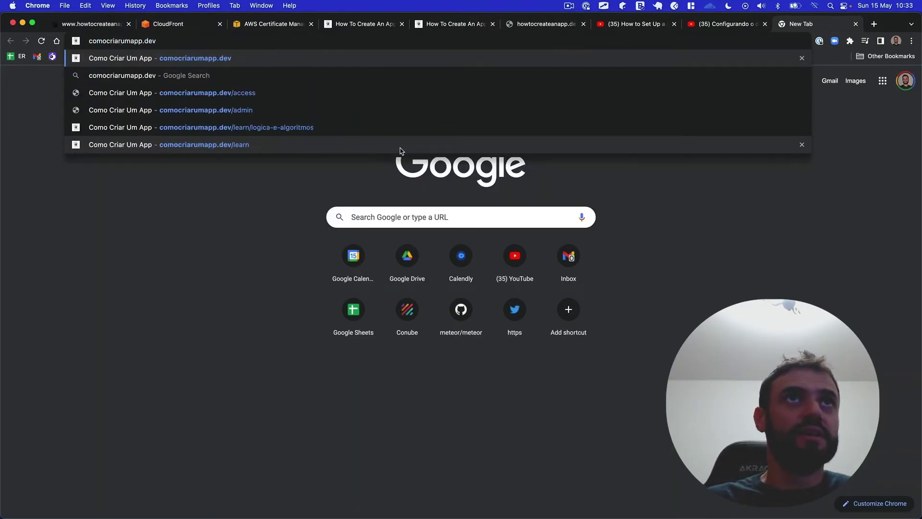
{"action": "key", "text": "Return"}
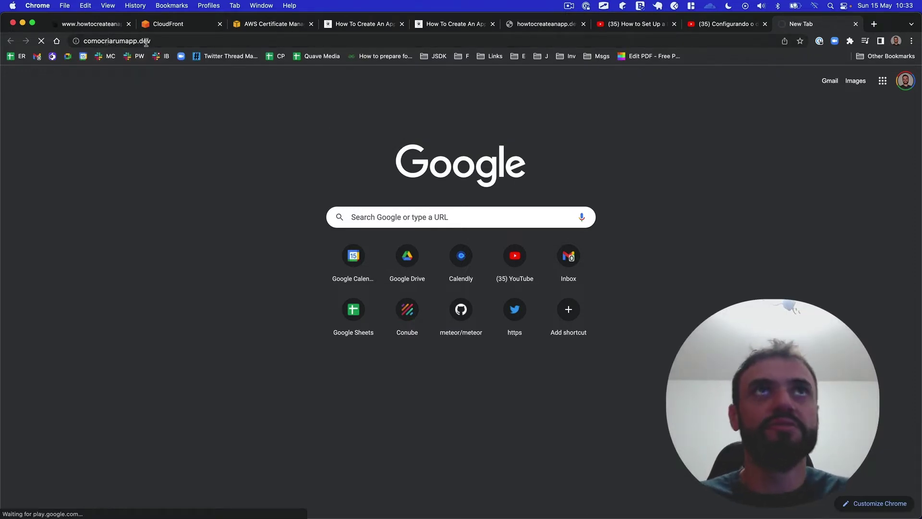
{"action": "left_click", "coordinate": [99, 41]}
{"action": "left_click", "coordinate": [98, 44]}
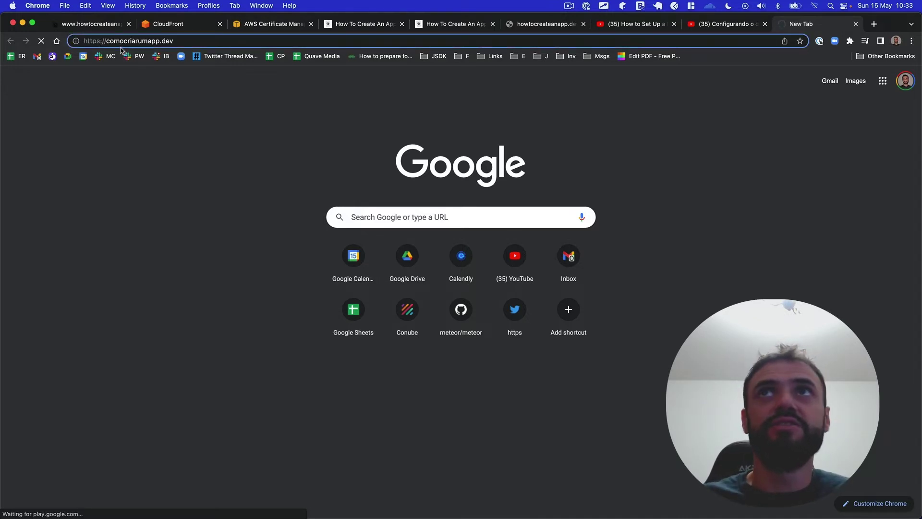
{"action": "key", "text": "super+w"}
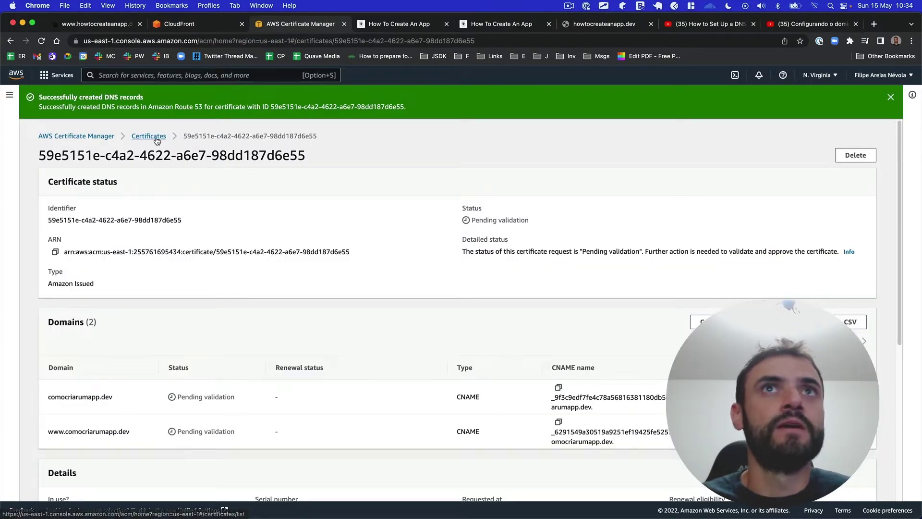
- Recheck the comocriarumapp.dev certificate's status and domains, and refresh the CloudFront distributions list
{"action": "left_click", "coordinate": [160, 137]}
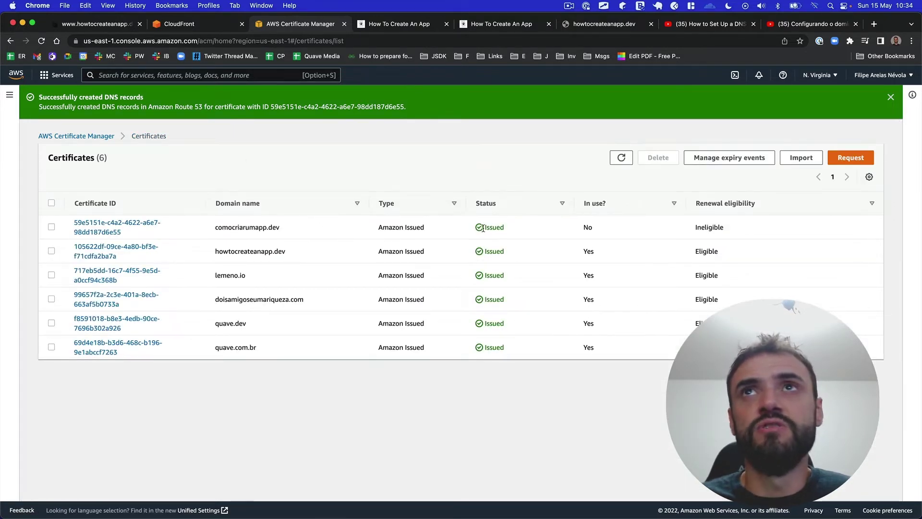
{"action": "left_click", "coordinate": [129, 222]}
{"action": "scroll", "coordinate": [321, 214], "scroll_direction": "down", "scroll_amount": 5}
{"action": "scroll", "coordinate": [319, 213], "scroll_direction": "up", "scroll_amount": 5}
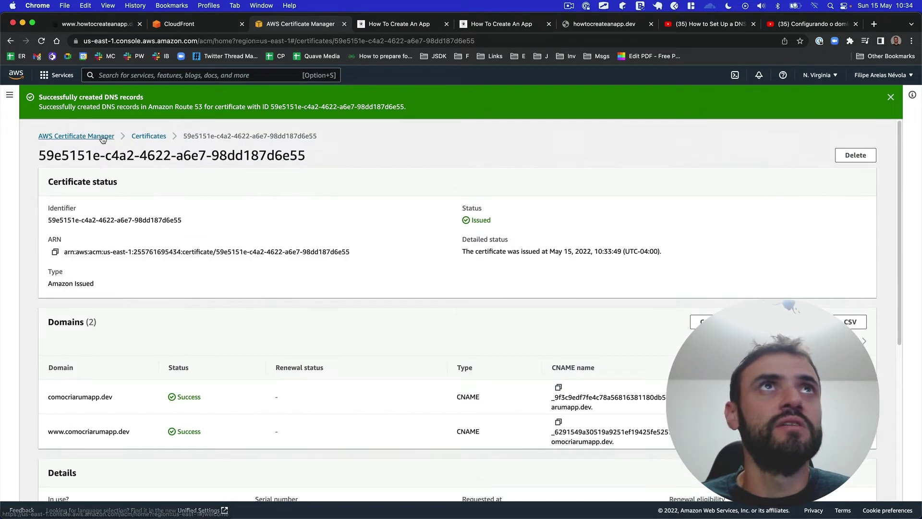
{"action": "left_click", "coordinate": [180, 27]}
{"action": "left_click", "coordinate": [655, 129]}
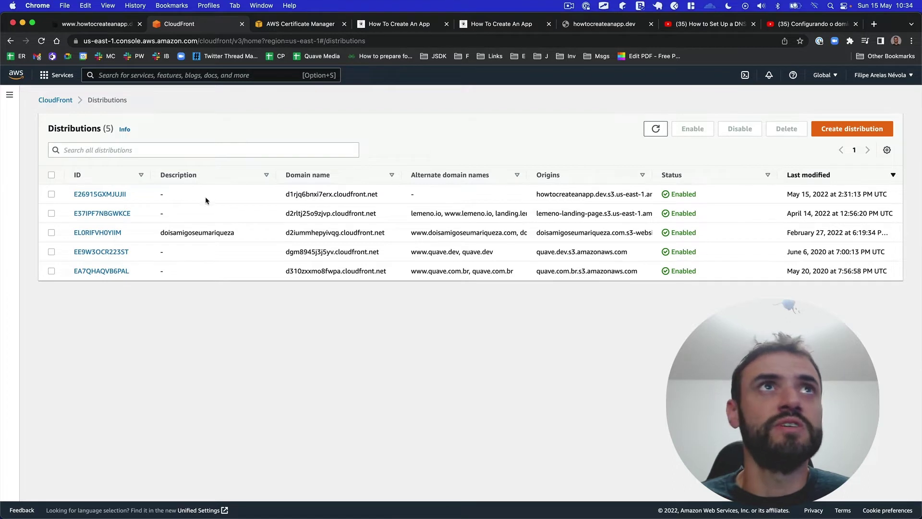
- Reload howtocreateanapp.dev in its existing browser tab and inspect the full address
{"action": "left_click", "coordinate": [597, 26]}
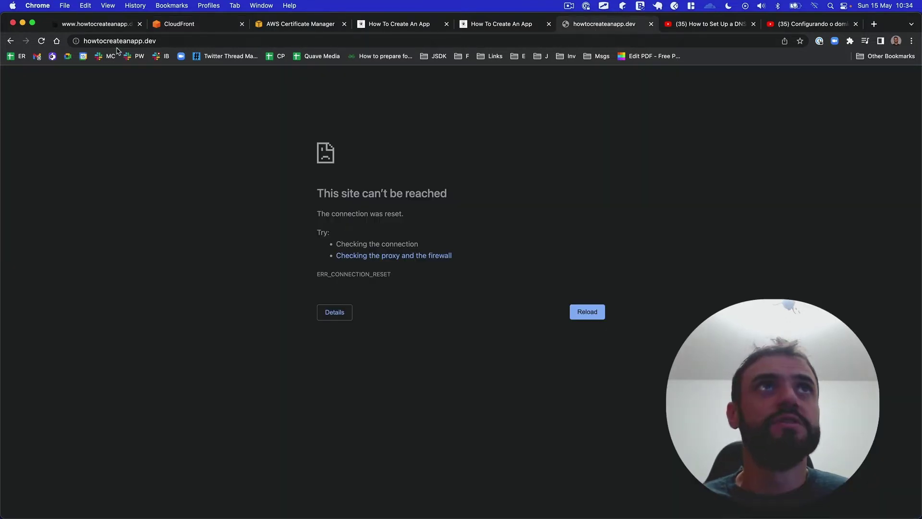
{"action": "left_click", "coordinate": [120, 42]}
{"action": "left_click", "coordinate": [120, 42]}
{"action": "key", "text": "super+a"}
{"action": "key", "text": "Return"}
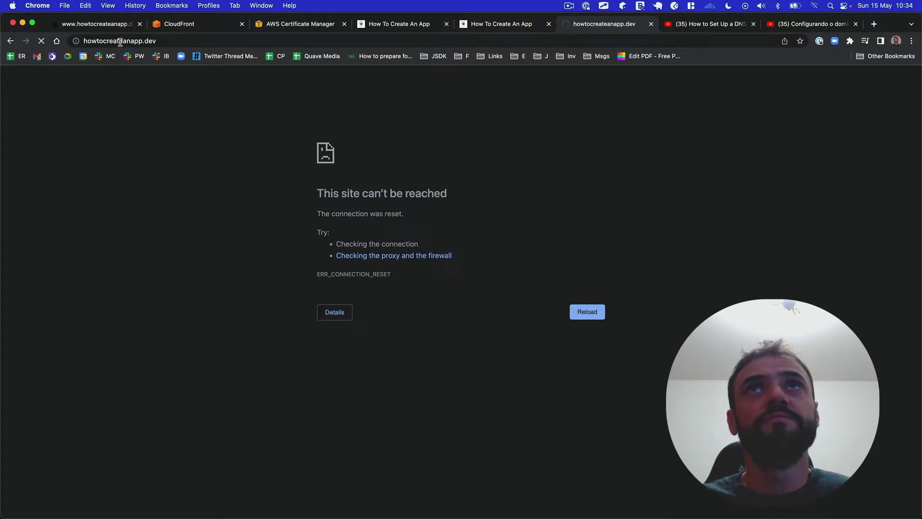
{"action": "left_click", "coordinate": [121, 42]}
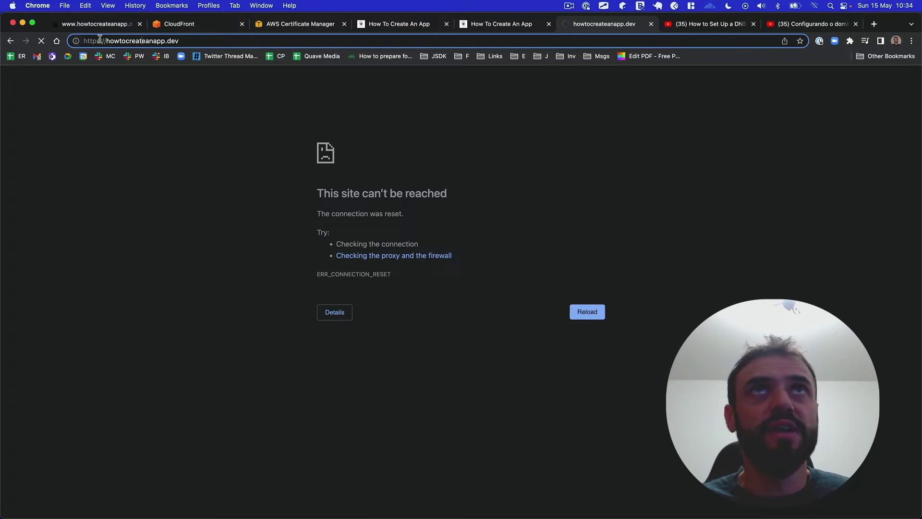
{"action": "key", "text": "super+a"}
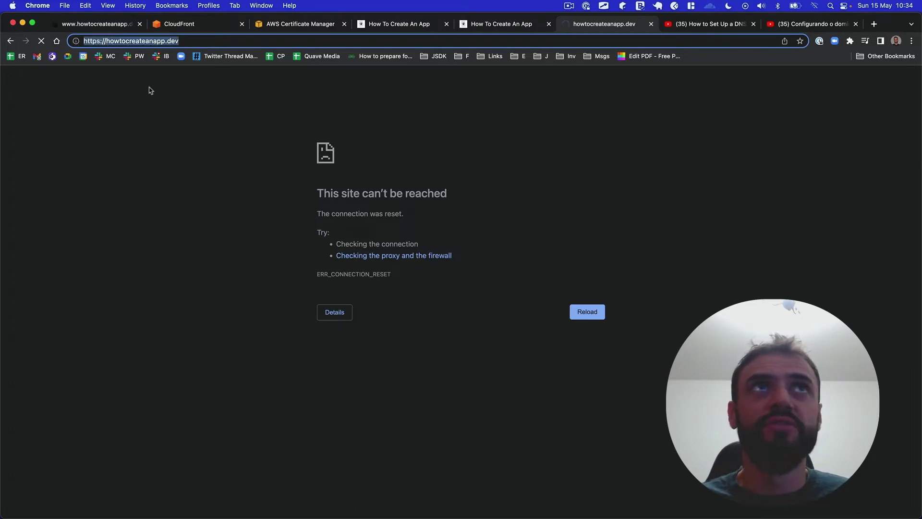
{"action": "key", "text": "super+c"}
{"action": "key", "text": "super+shift+n"}
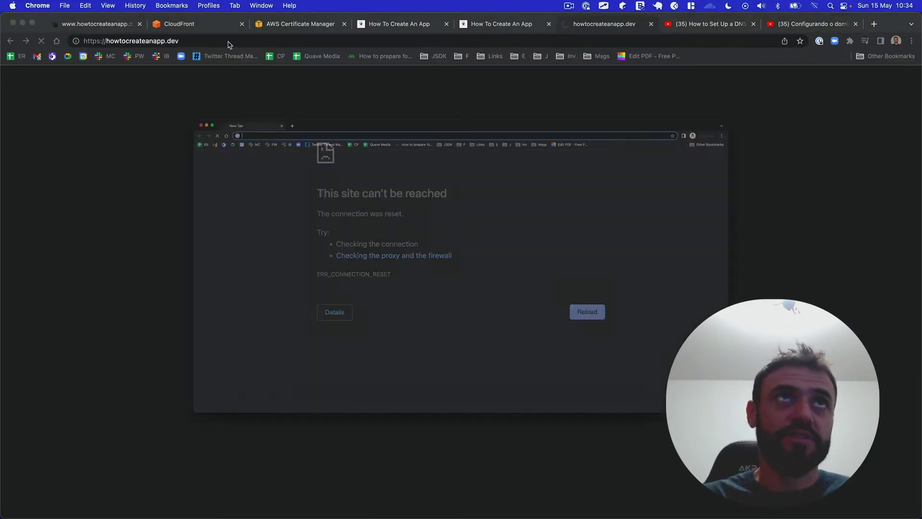
{"action": "key", "text": "super+v"}
{"action": "key", "text": "Return"}
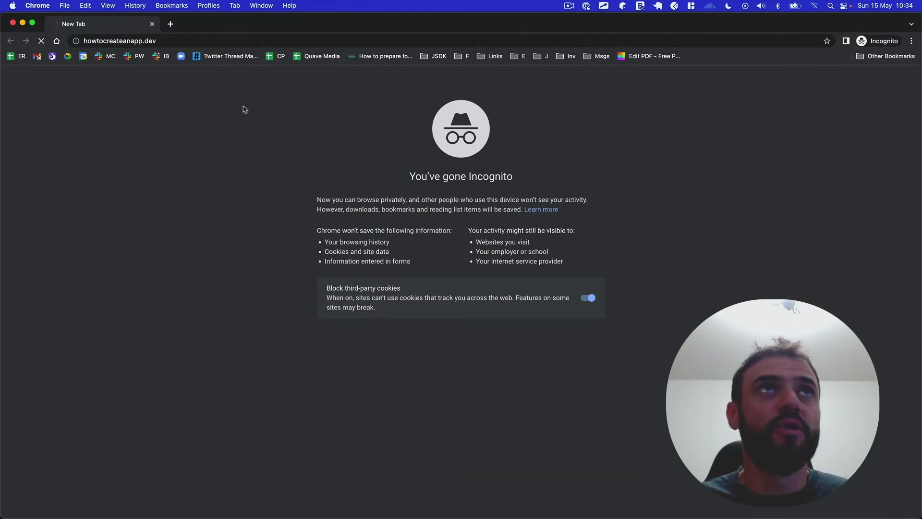
- Inspect the protocol in the incognito address, close that window, and select the domain in the original tab's address
{"action": "left_click", "coordinate": [144, 42]}
{"action": "left_click", "coordinate": [104, 42]}
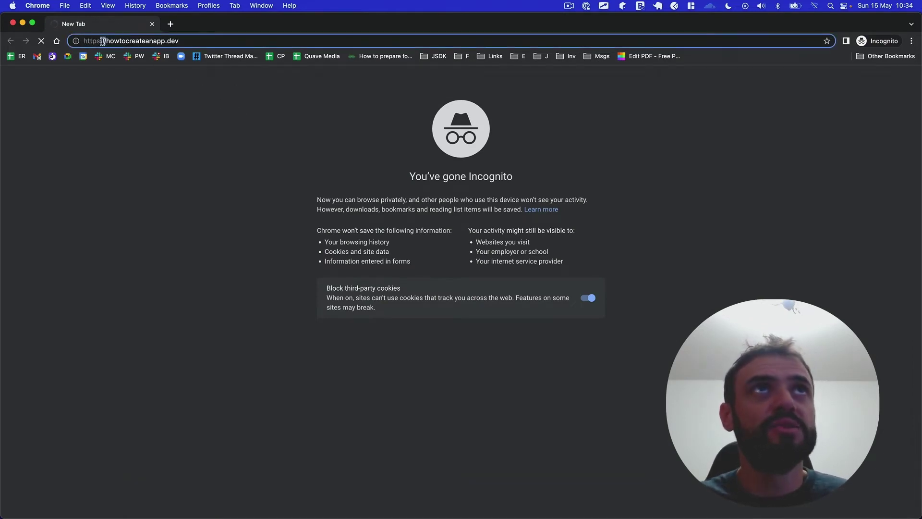
{"action": "triple_click", "coordinate": [106, 41]}
{"action": "double_click", "coordinate": [107, 41]}
{"action": "left_click", "coordinate": [107, 41]}
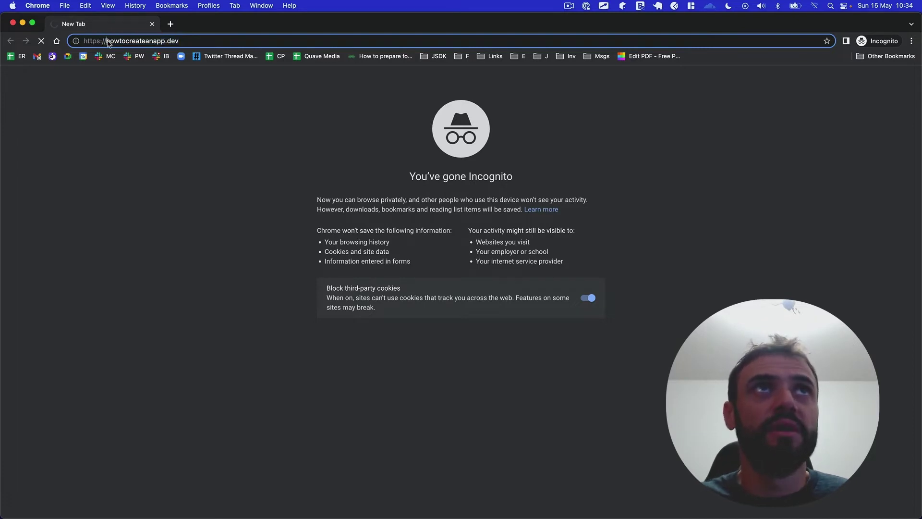
{"action": "key", "text": "super+w"}
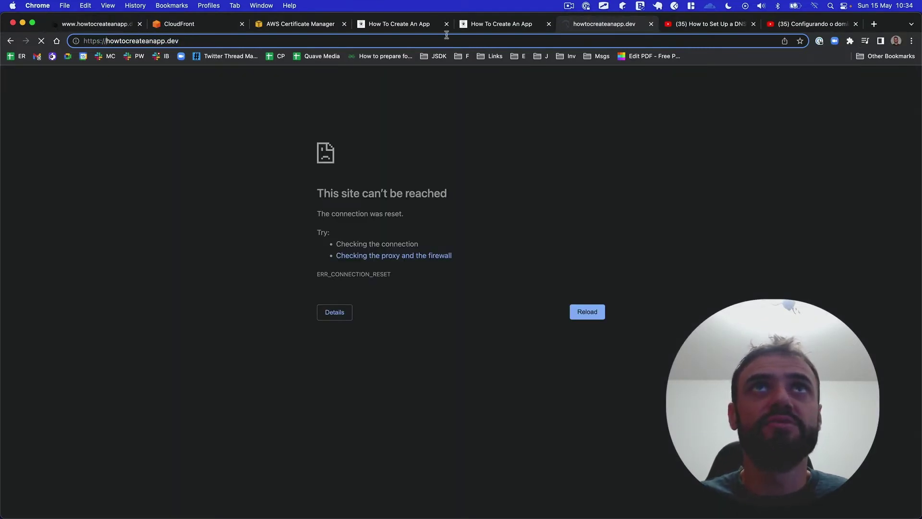
{"action": "left_click_drag", "start_coordinate": [105, 42], "coordinate": [209, 41]}
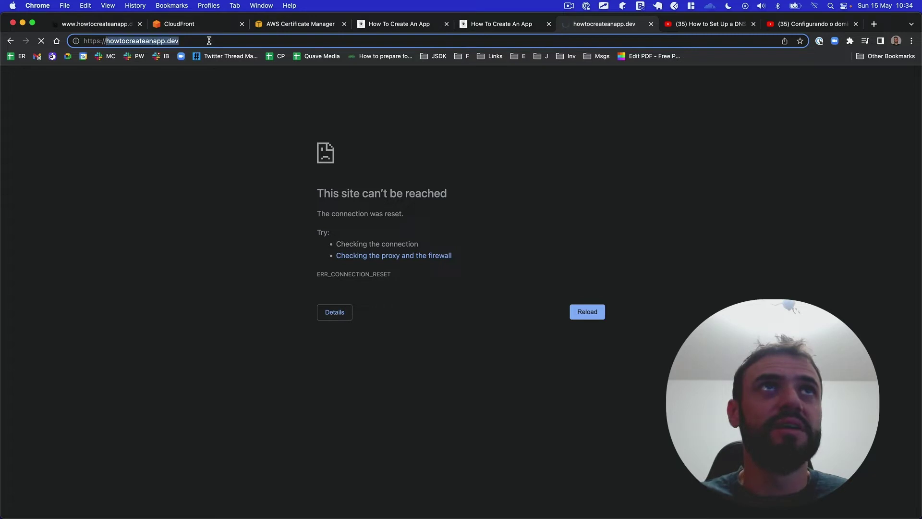
- Compare the CloudFront distributions list with the status and domains of the comocriarumapp.dev certificate
{"action": "left_click", "coordinate": [209, 40]}
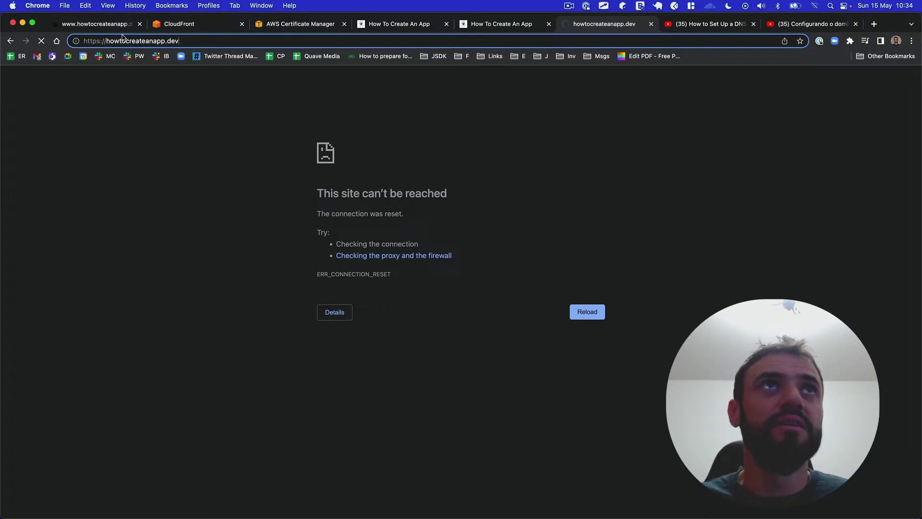
{"action": "left_click", "coordinate": [179, 24]}
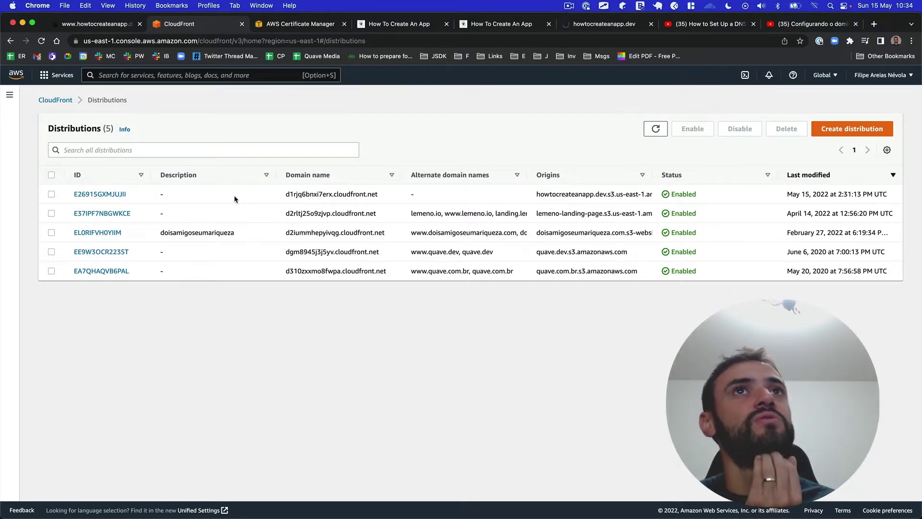
{"action": "left_click", "coordinate": [308, 25]}
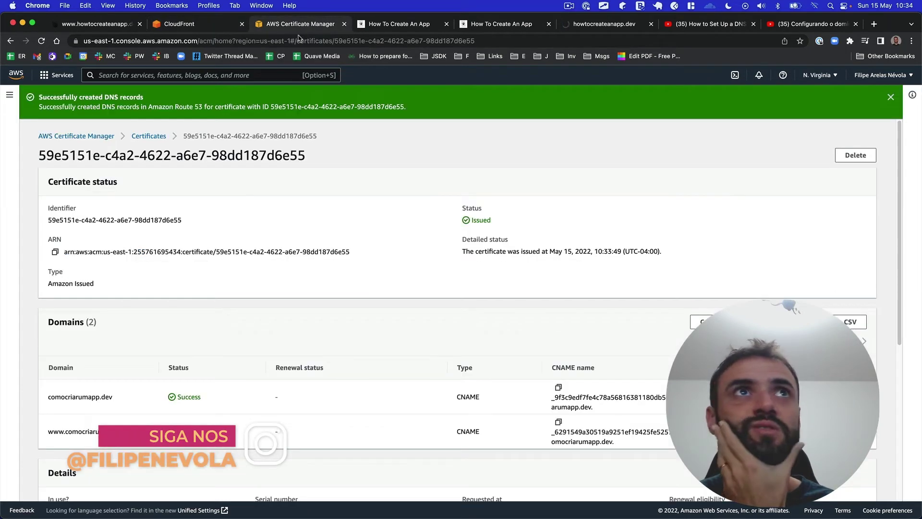
{"action": "left_click", "coordinate": [178, 25]}
{"action": "left_click", "coordinate": [276, 25]}
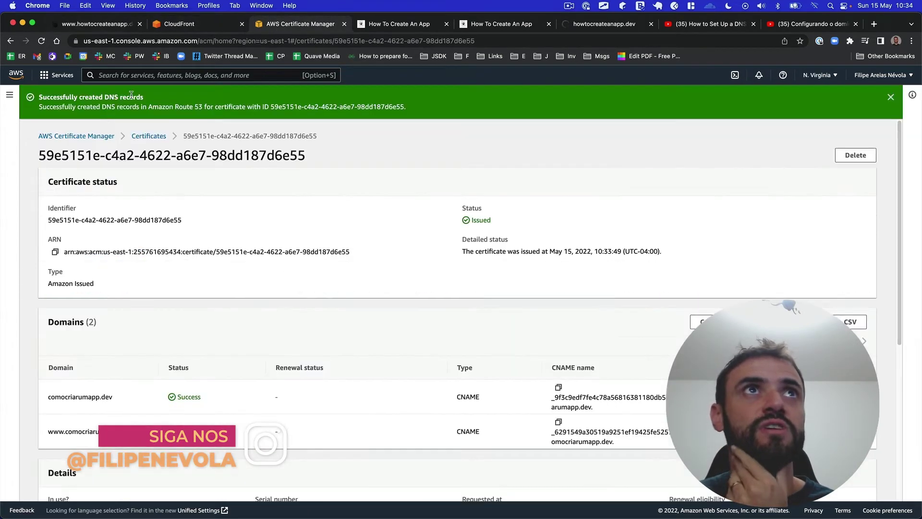
- Open S3 from Certificate Manager and look through the list of buckets
{"action": "left_click", "coordinate": [56, 75]}
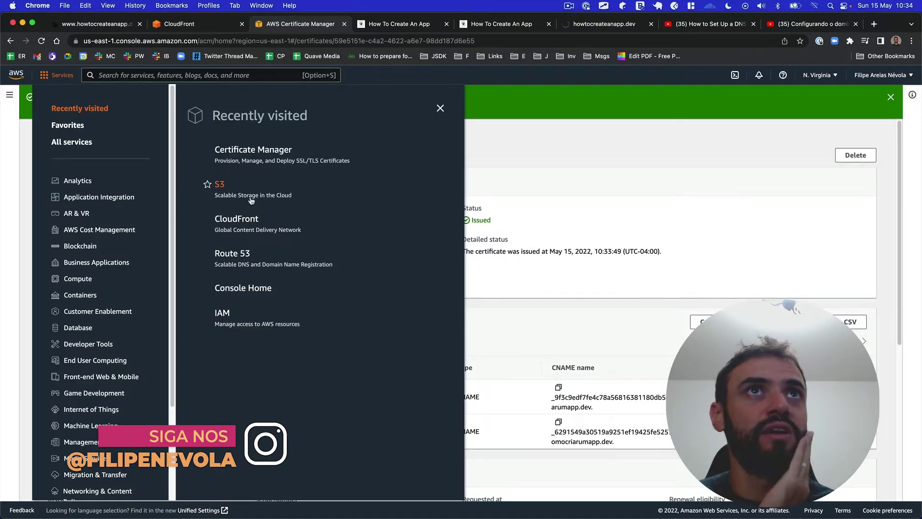
{"action": "left_click", "coordinate": [220, 185]}
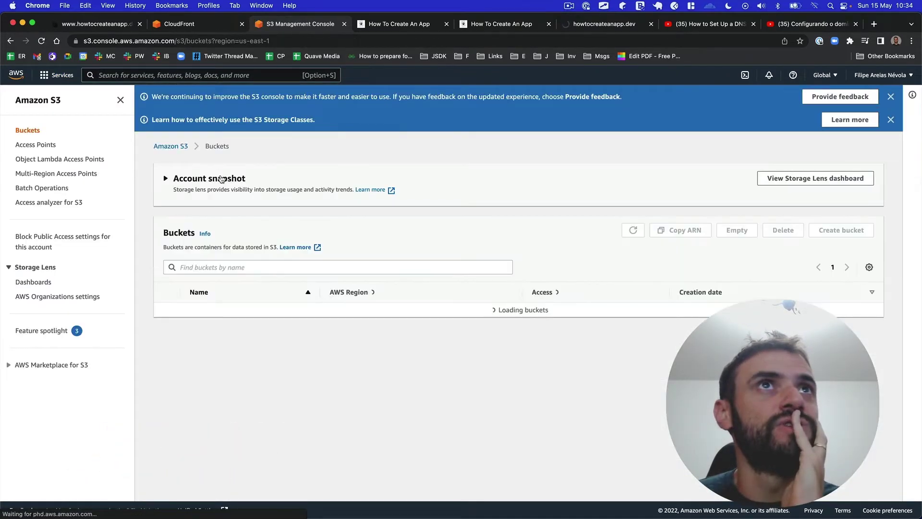
{"action": "scroll", "coordinate": [303, 273], "scroll_direction": "down", "scroll_amount": 10}
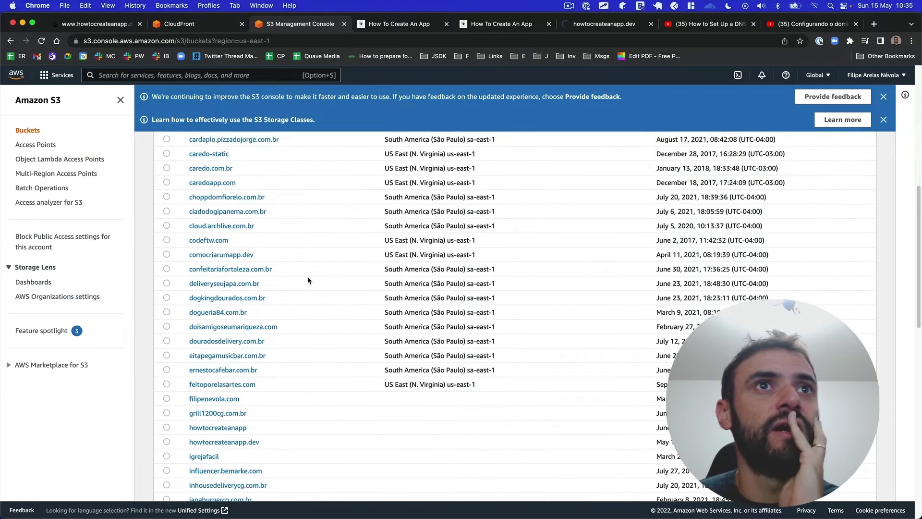
{"action": "scroll", "coordinate": [247, 180], "scroll_direction": "up", "scroll_amount": 10}
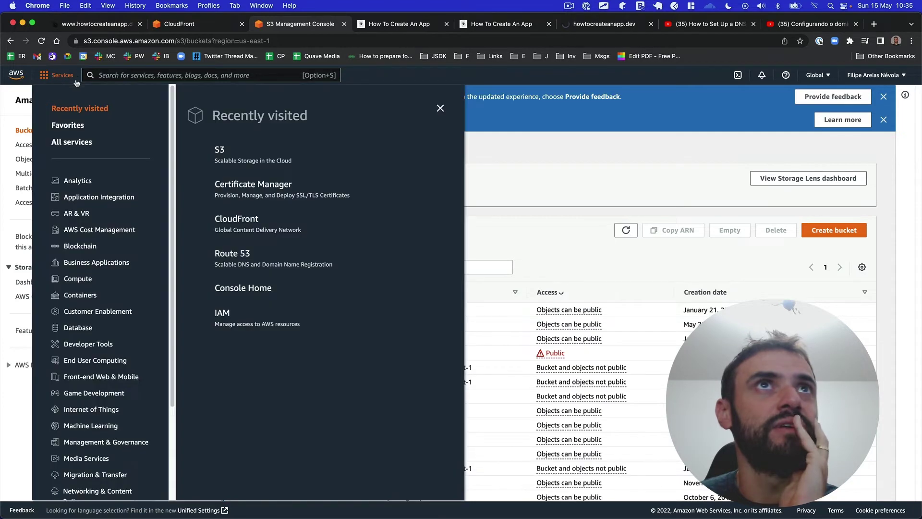
- Switch to Route 53 and open its list of hosted zones
{"action": "left_click", "coordinate": [56, 75]}
{"action": "left_click", "coordinate": [237, 254]}
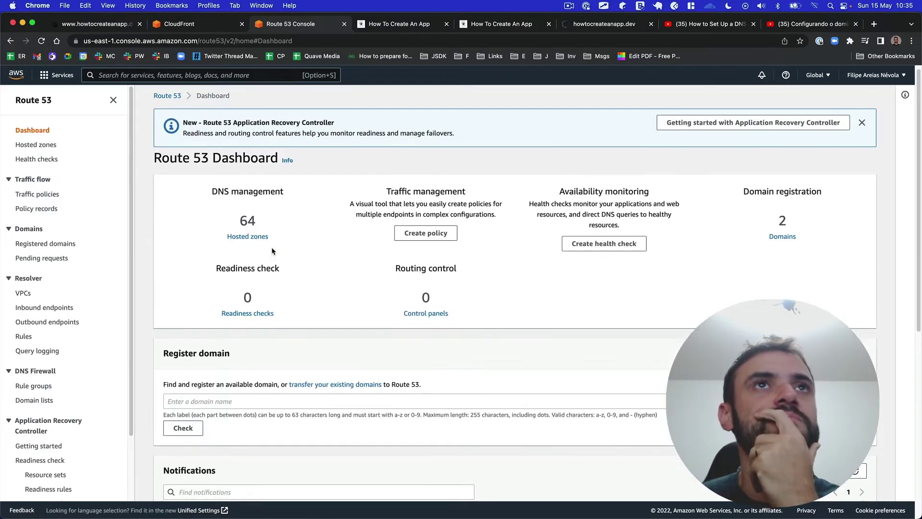
{"action": "scroll", "coordinate": [272, 247], "scroll_direction": "down", "scroll_amount": 3}
{"action": "left_click", "coordinate": [248, 134]}
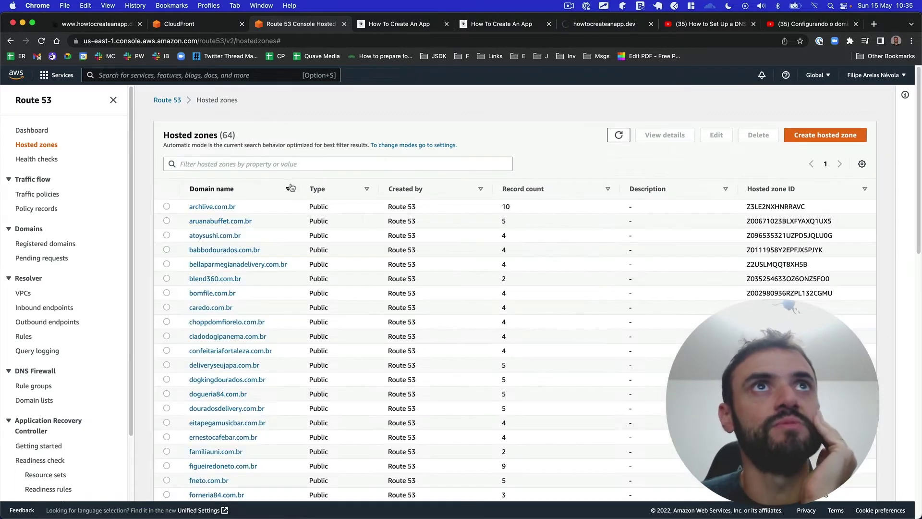
- Filter the hosted zones by howto and open the records of howtocreateanapp.dev
{"action": "left_click", "coordinate": [282, 163]}
{"action": "type", "text": "howto"}
{"action": "key", "text": "Return"}
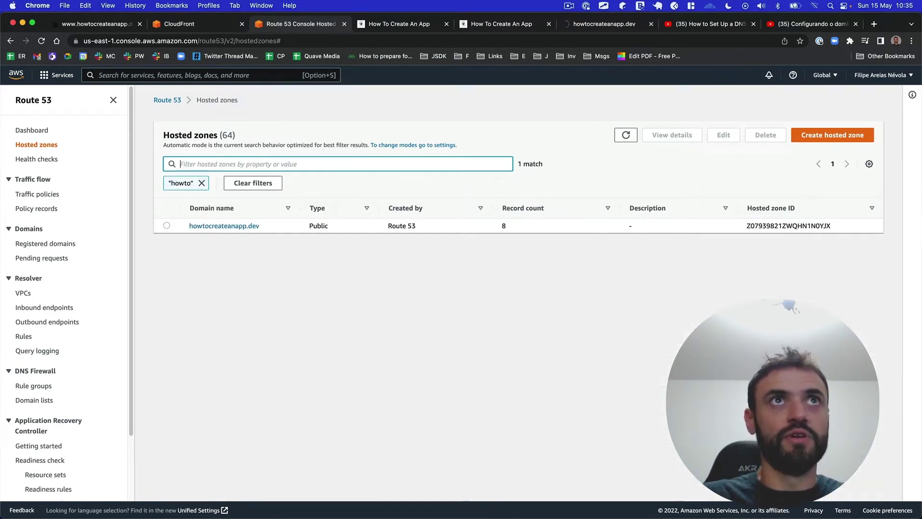
{"action": "left_click", "coordinate": [244, 226]}
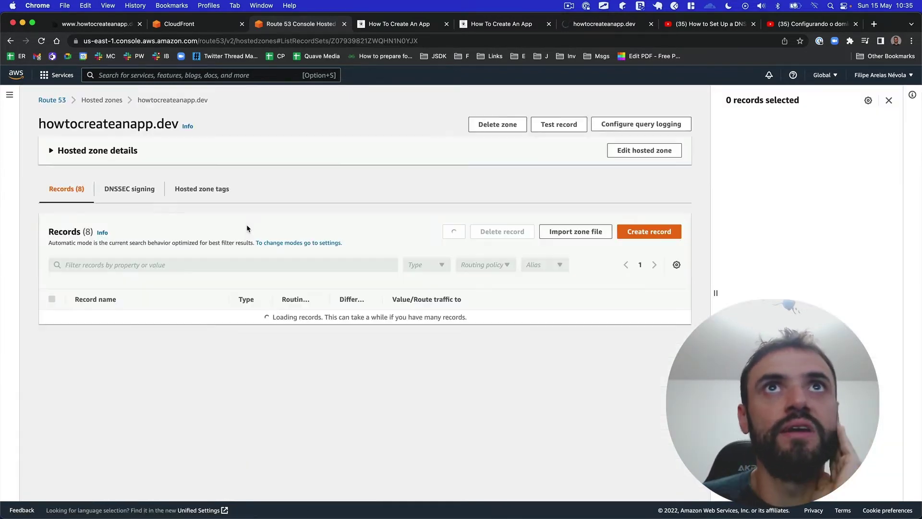
{"action": "scroll", "coordinate": [288, 312], "scroll_direction": "down", "scroll_amount": 1}
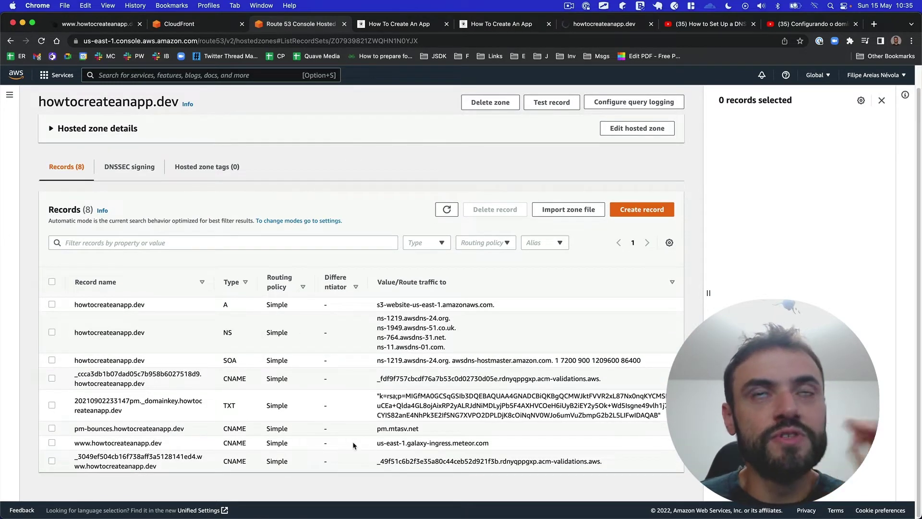
- Edit the root A record of howtocreateanapp.dev and set its traffic target to Alias to CloudFront distribution
{"action": "left_click", "coordinate": [52, 304]}
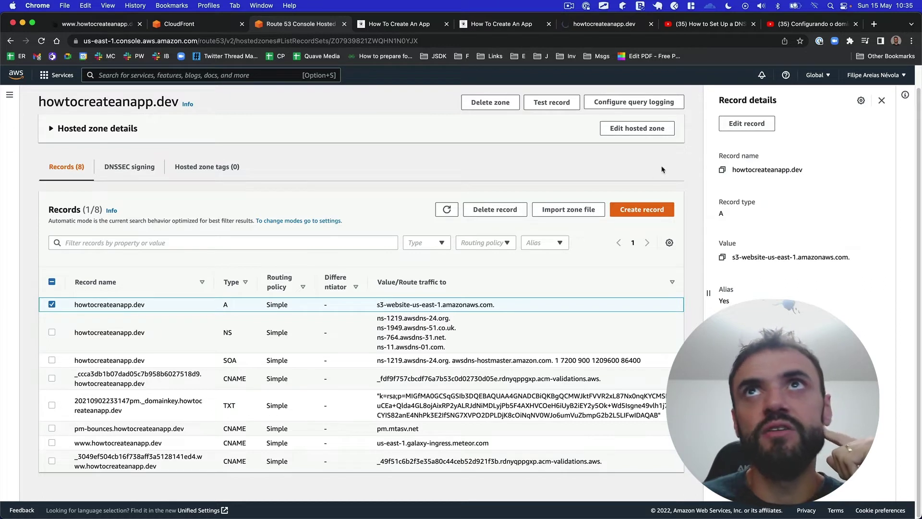
{"action": "left_click", "coordinate": [747, 124]}
{"action": "left_click", "coordinate": [751, 182]}
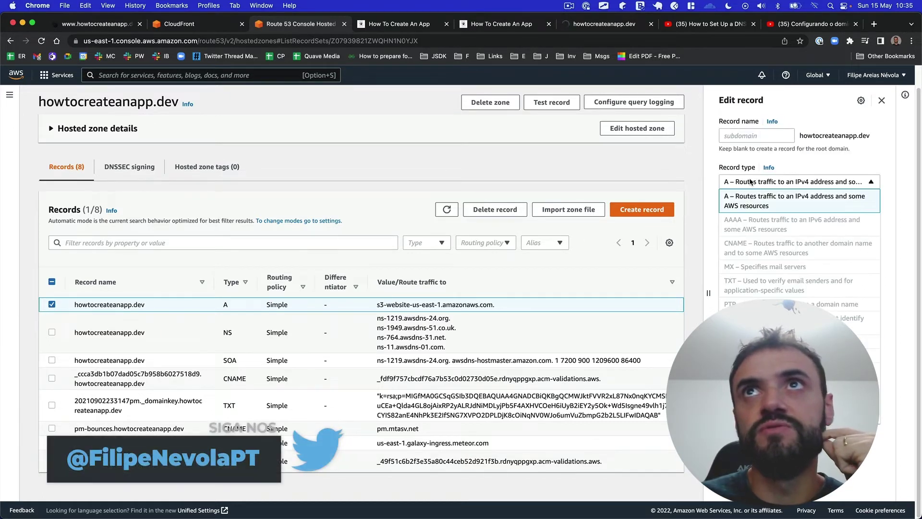
{"action": "left_click", "coordinate": [751, 182]}
{"action": "left_click", "coordinate": [755, 219]}
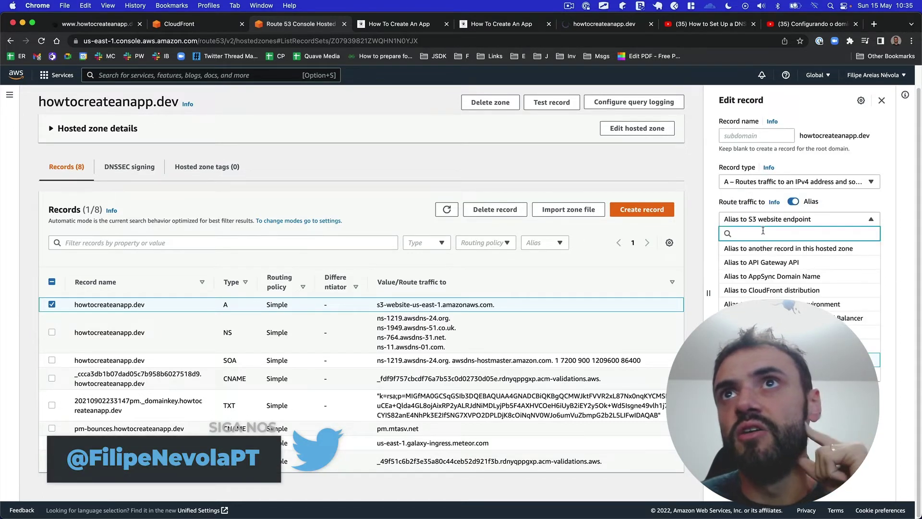
{"action": "left_click", "coordinate": [771, 291]}
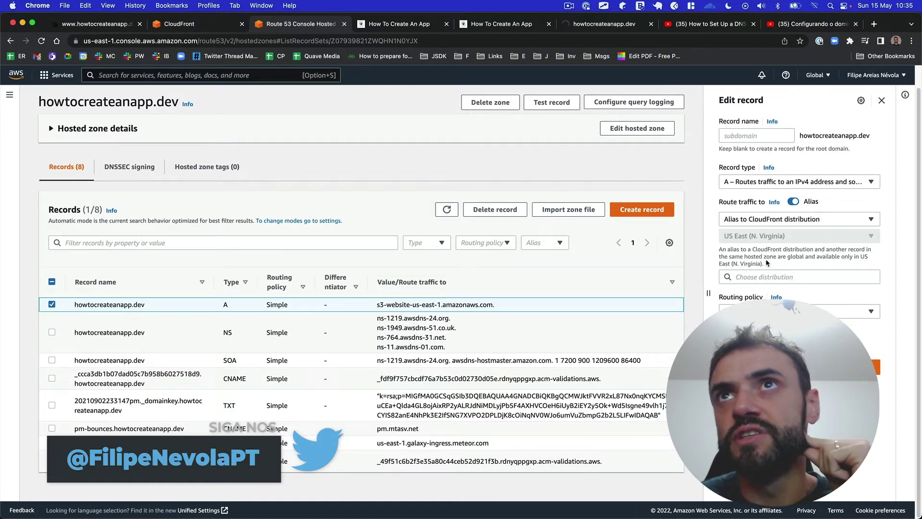
- Try to find the alias's CloudFront distribution by searching for howtocreate and howtocreateanapp
{"action": "left_click", "coordinate": [779, 277]}
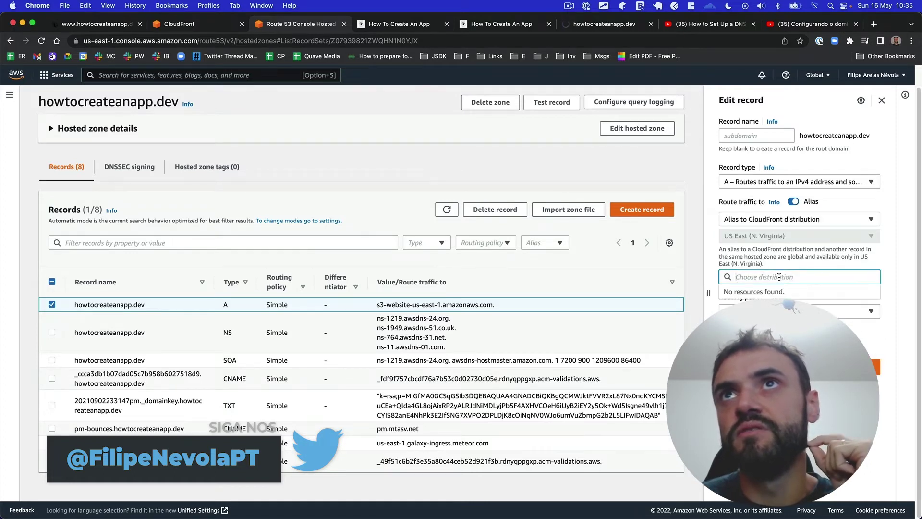
{"action": "type", "text": "howtocreate"}
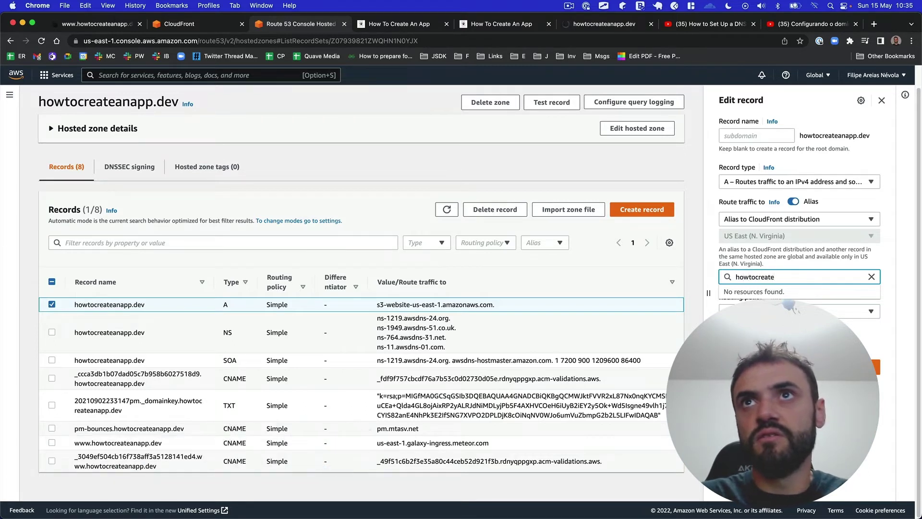
{"action": "key", "text": "super+a"}
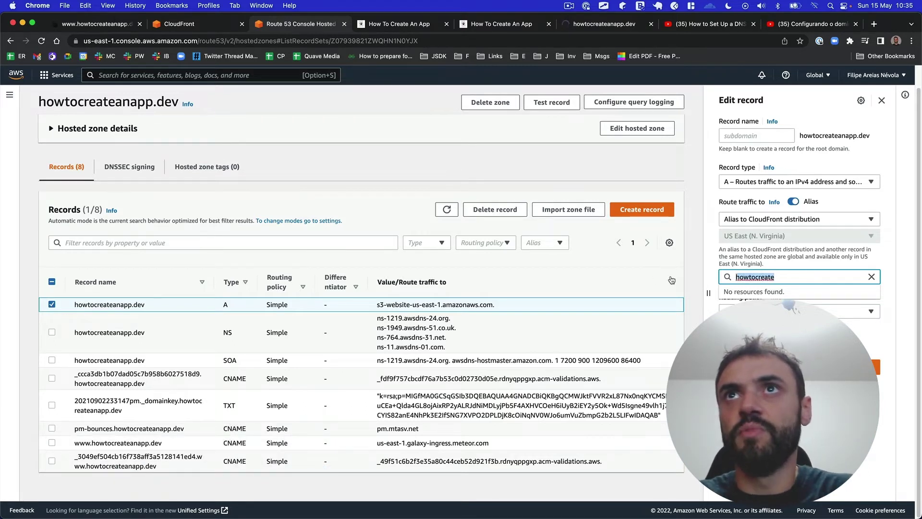
{"action": "key", "text": "BackSpace"}
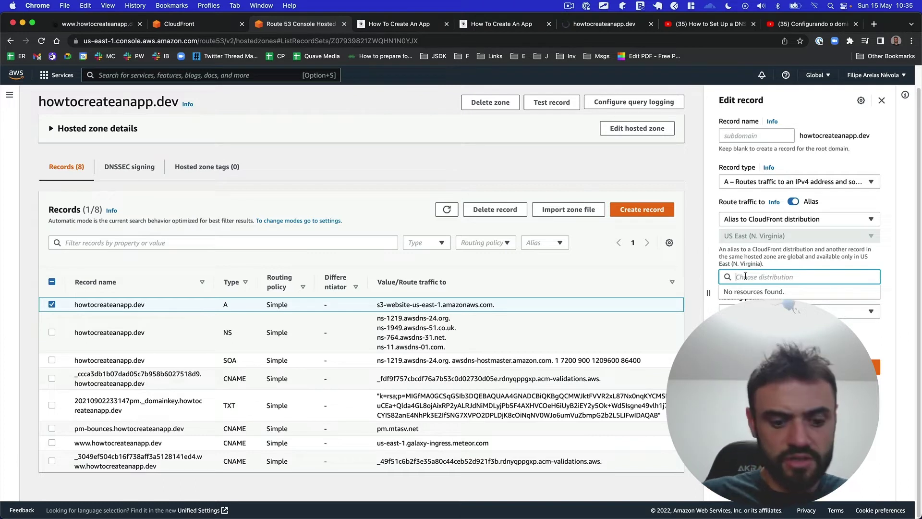
{"action": "type", "text": "howtocreateanapp"}
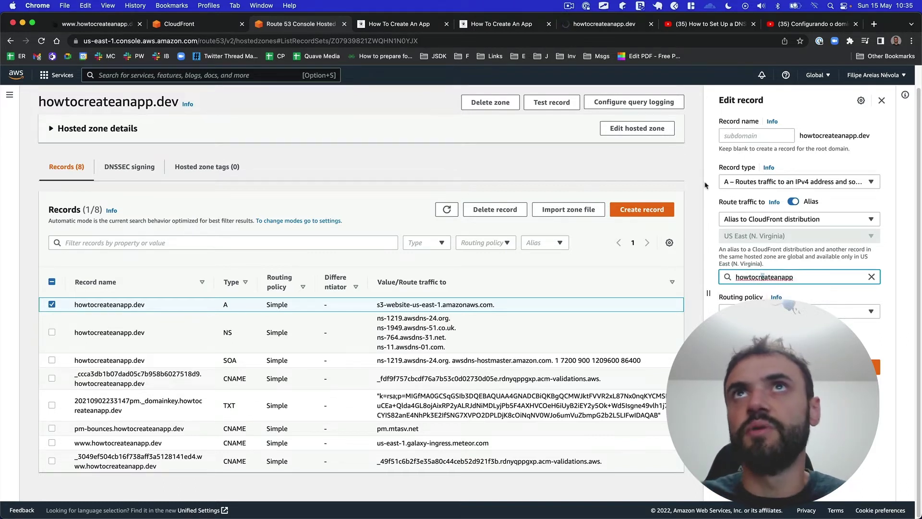
- Copy the distribution domain d1rjq6bnxi7erx.cloudfront.net from CloudFront and save it as the A record's alias target
{"action": "left_click", "coordinate": [188, 25]}
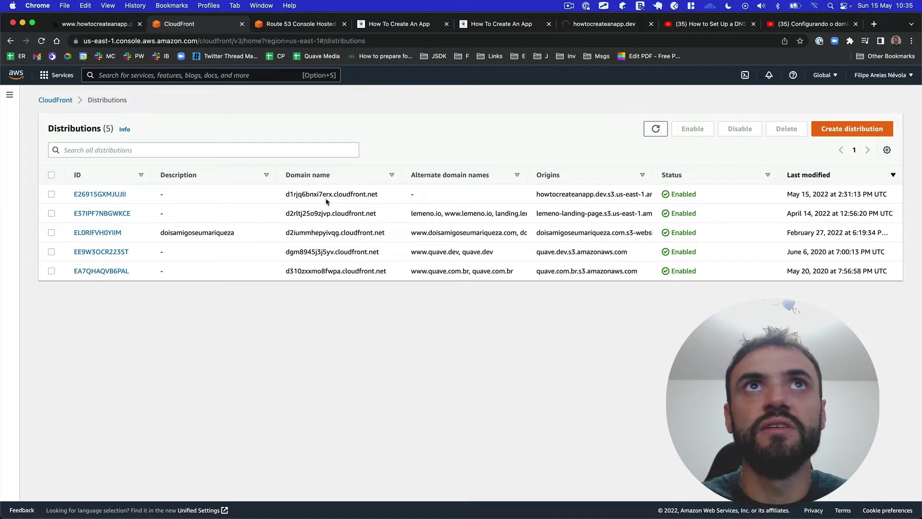
{"action": "left_click_drag", "start_coordinate": [287, 194], "coordinate": [378, 195]}
{"action": "key", "text": "super+c"}
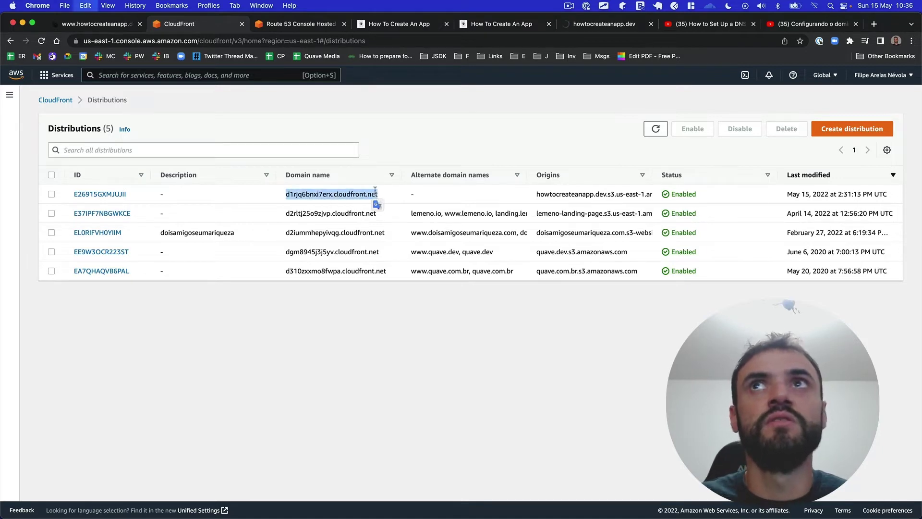
{"action": "left_click", "coordinate": [277, 25]}
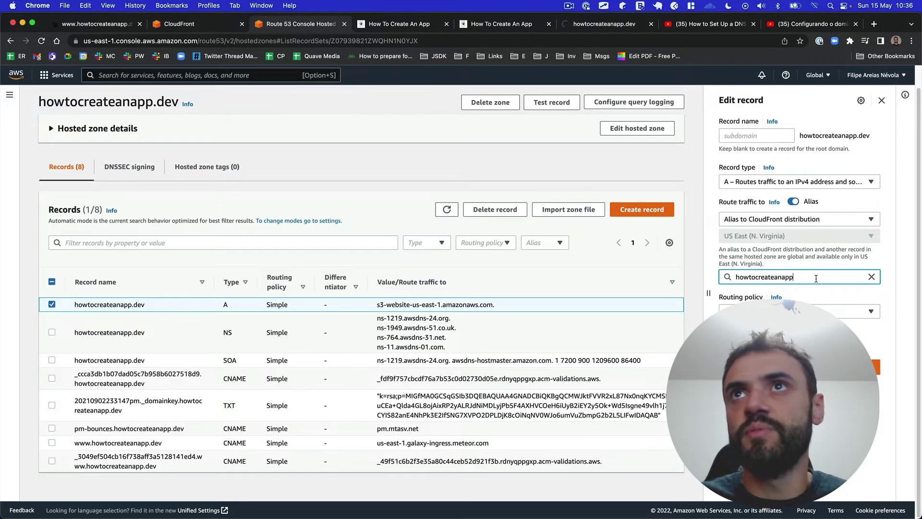
{"action": "left_click", "coordinate": [871, 276]}
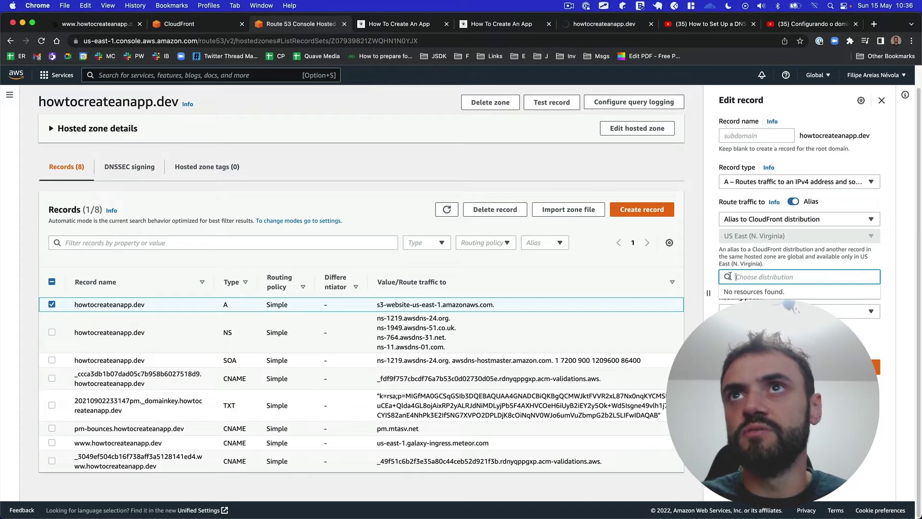
{"action": "type", "text": "howtocrea"}
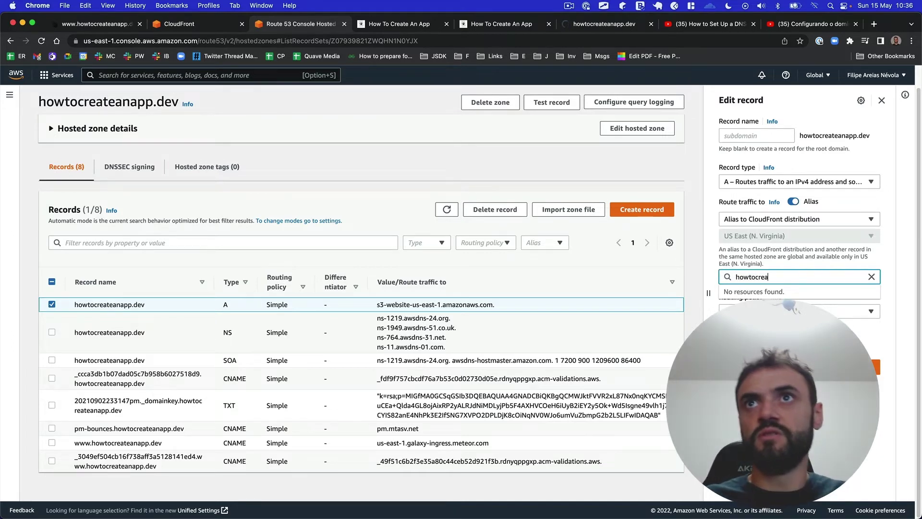
{"action": "key", "text": "super+a"}
{"action": "key", "text": "super+v"}
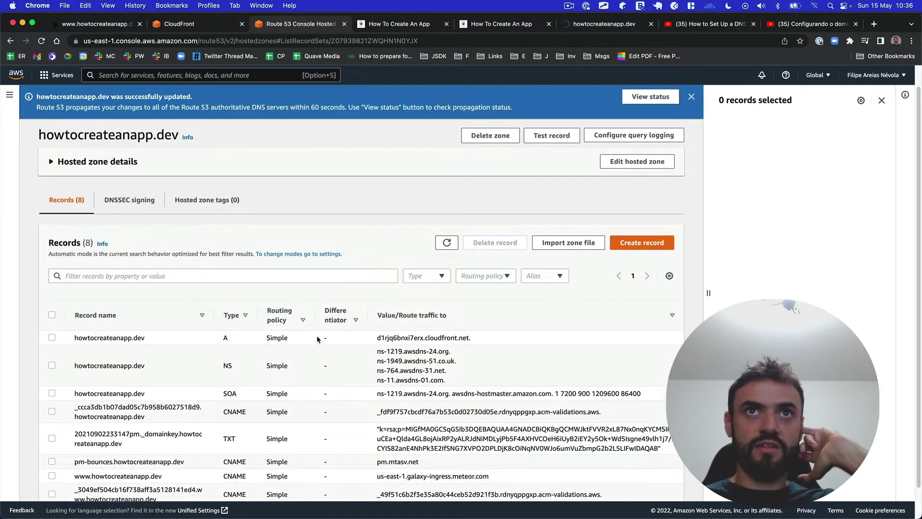
- Open the settings of CloudFront distribution E26915GXMJUJII for editing and examine its alternate domain name, SSL certificate and other options
{"action": "left_click", "coordinate": [222, 25]}
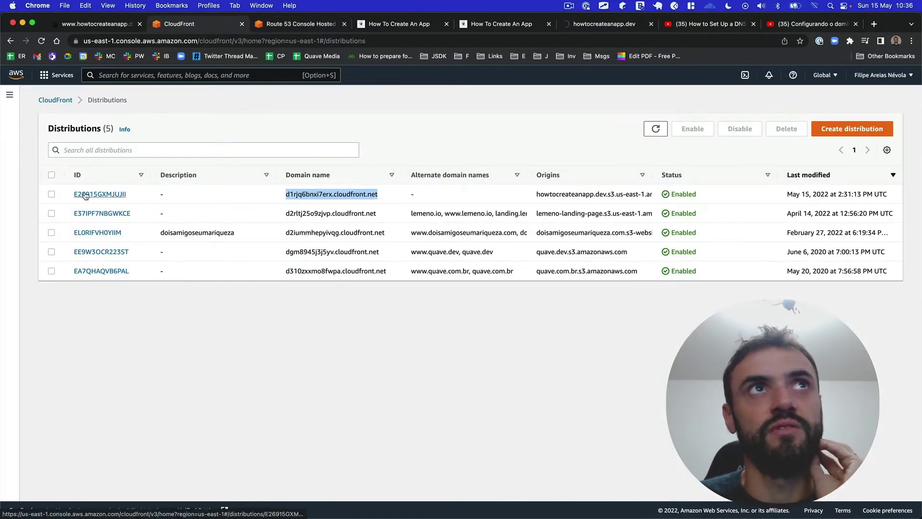
{"action": "left_click", "coordinate": [100, 194]}
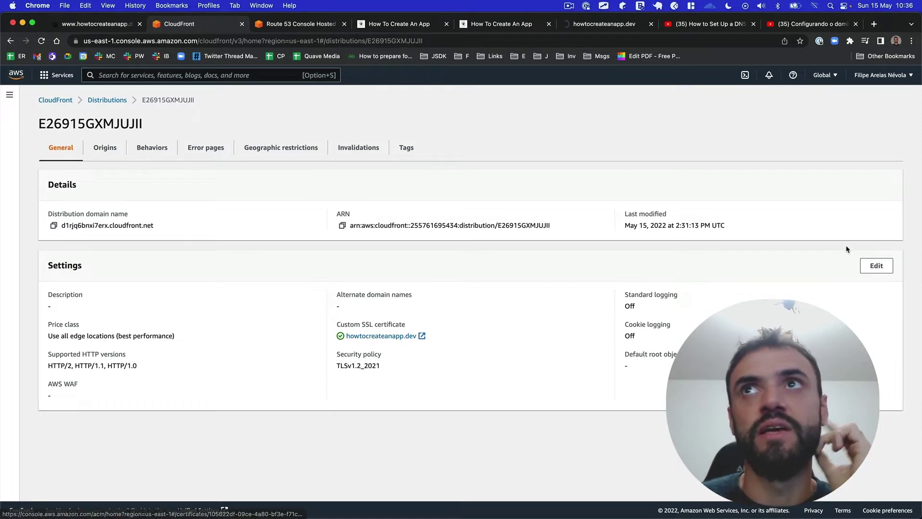
{"action": "left_click", "coordinate": [873, 266]}
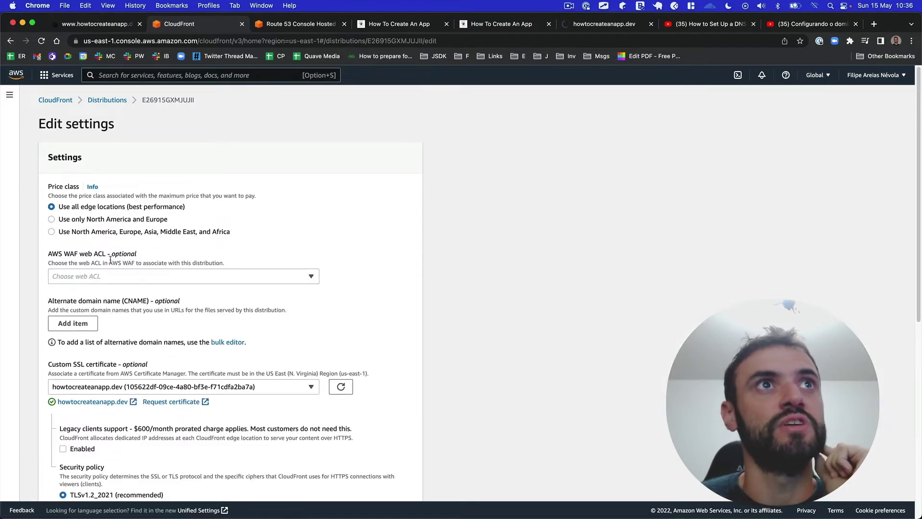
{"action": "scroll", "coordinate": [108, 261], "scroll_direction": "down", "scroll_amount": 5}
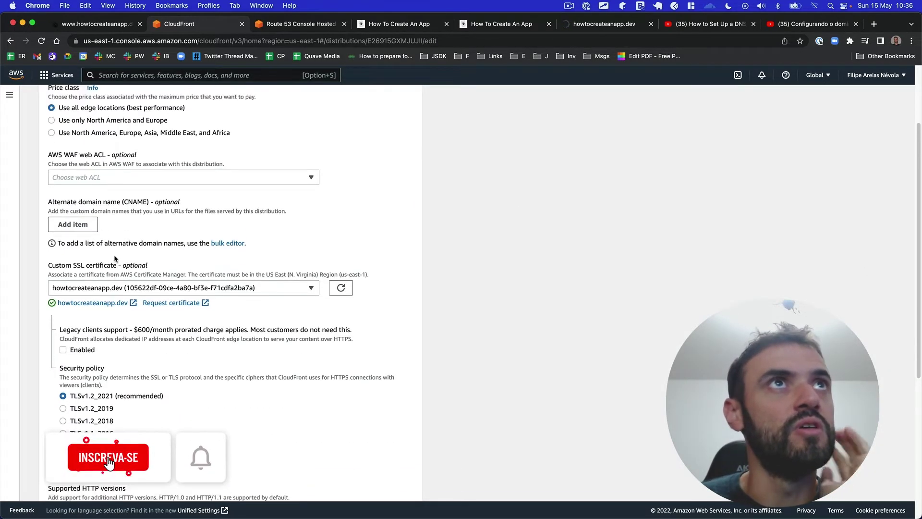
{"action": "scroll", "coordinate": [115, 260], "scroll_direction": "down", "scroll_amount": 2}
{"action": "scroll", "coordinate": [111, 254], "scroll_direction": "up", "scroll_amount": 7}
{"action": "scroll", "coordinate": [107, 245], "scroll_direction": "down", "scroll_amount": 12}
{"action": "scroll", "coordinate": [107, 245], "scroll_direction": "down", "scroll_amount": 3}
{"action": "scroll", "coordinate": [101, 216], "scroll_direction": "up", "scroll_amount": 15}
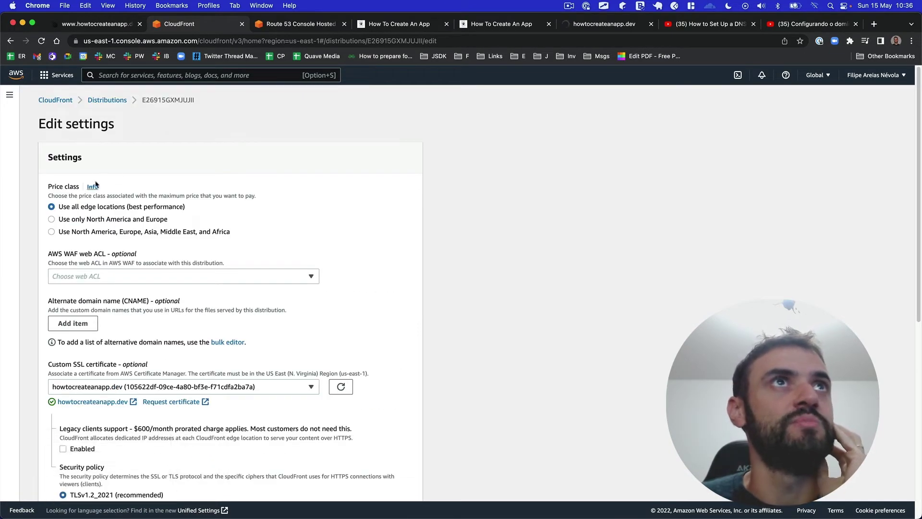
- Leave the settings editor and view the origins of CloudFront distribution E26915GXMJUJII
{"action": "left_click", "coordinate": [94, 100]}
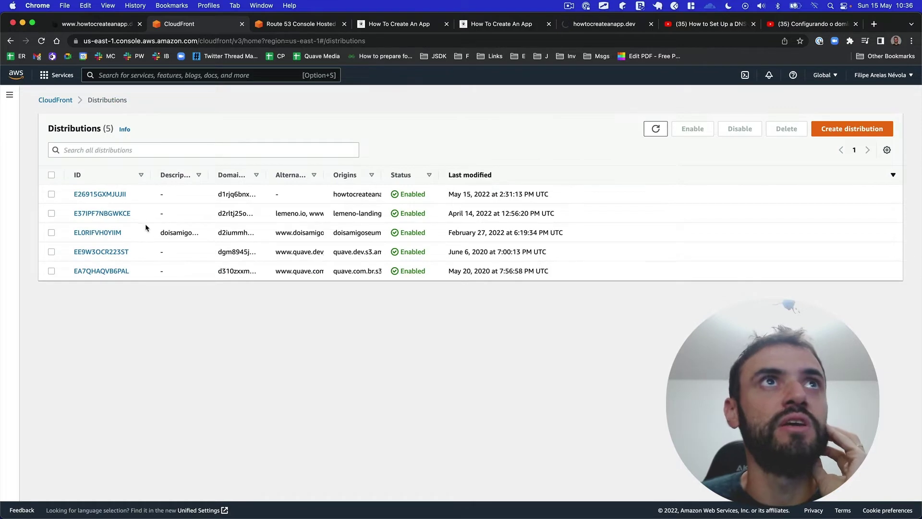
{"action": "left_click", "coordinate": [120, 194]}
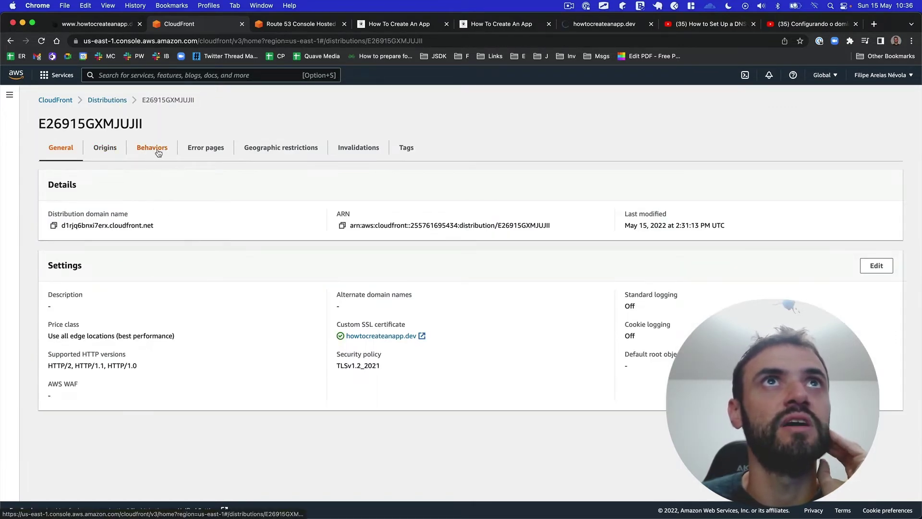
{"action": "left_click", "coordinate": [107, 150]}
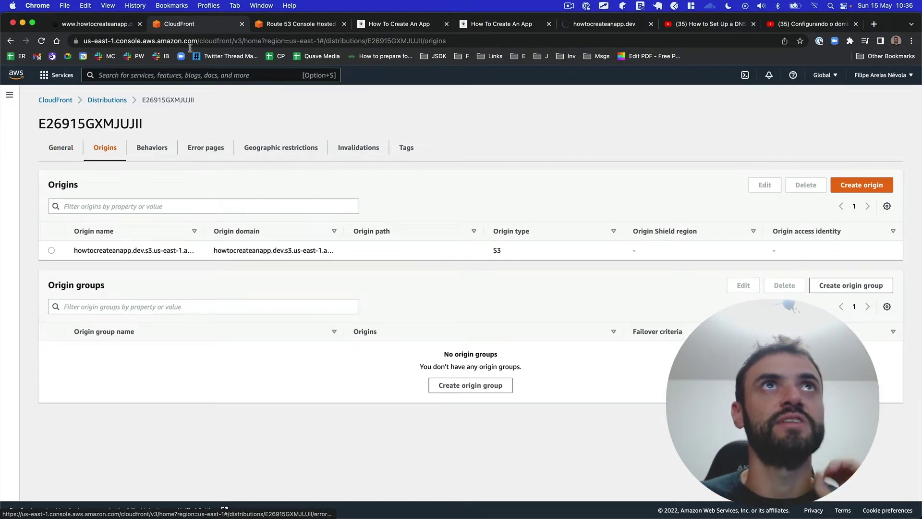
{"action": "left_click", "coordinate": [618, 25]}
{"action": "left_click", "coordinate": [164, 41]}
{"action": "left_click", "coordinate": [163, 40]}
{"action": "key", "text": "Right"}
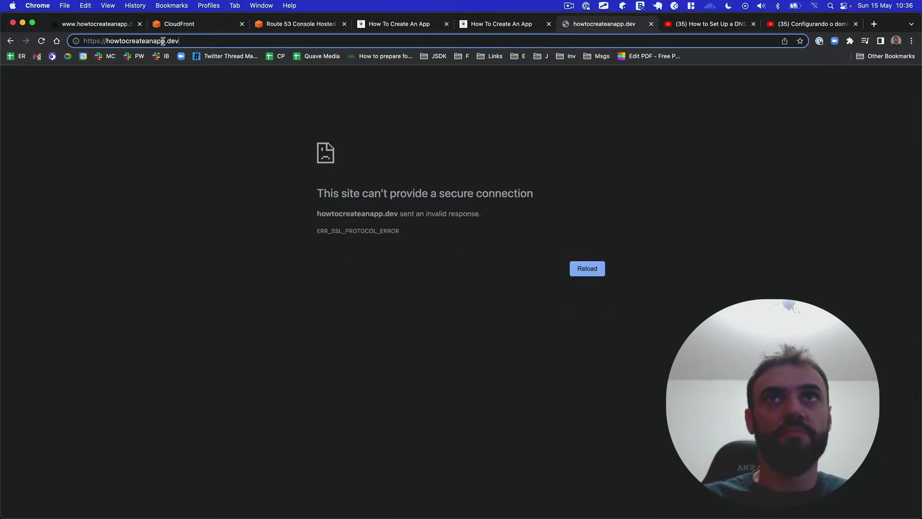
{"action": "key", "text": "super+a"}
{"action": "key", "text": "Return"}
{"action": "left_click", "coordinate": [163, 41]}
{"action": "key", "text": "super+a"}
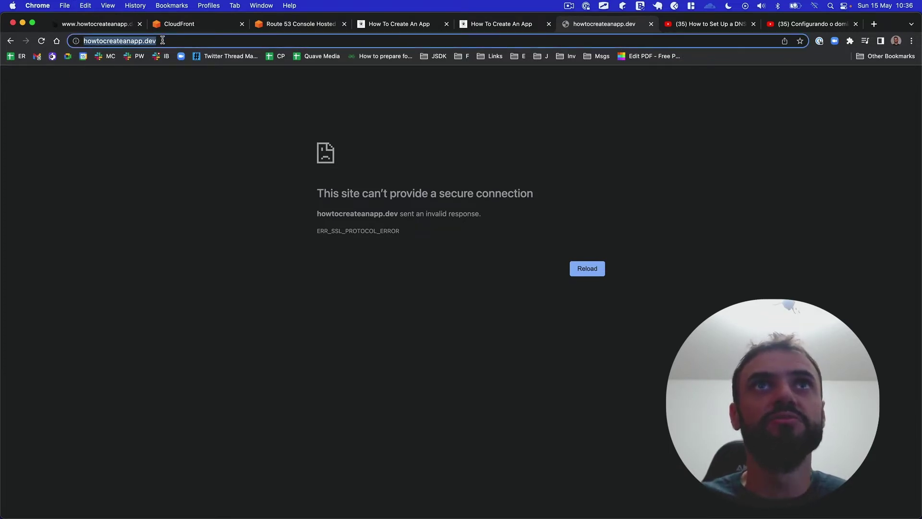
- Open the developer tools on howtocreateanapp.dev and record the page load's network requests
{"action": "left_click", "coordinate": [421, 212]}
{"action": "key", "text": "super+alt+i"}
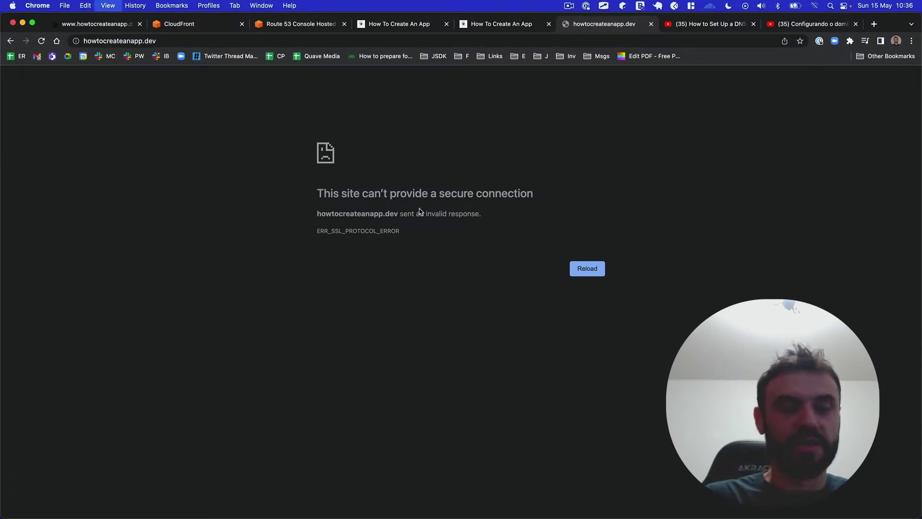
{"action": "left_click", "coordinate": [493, 72]}
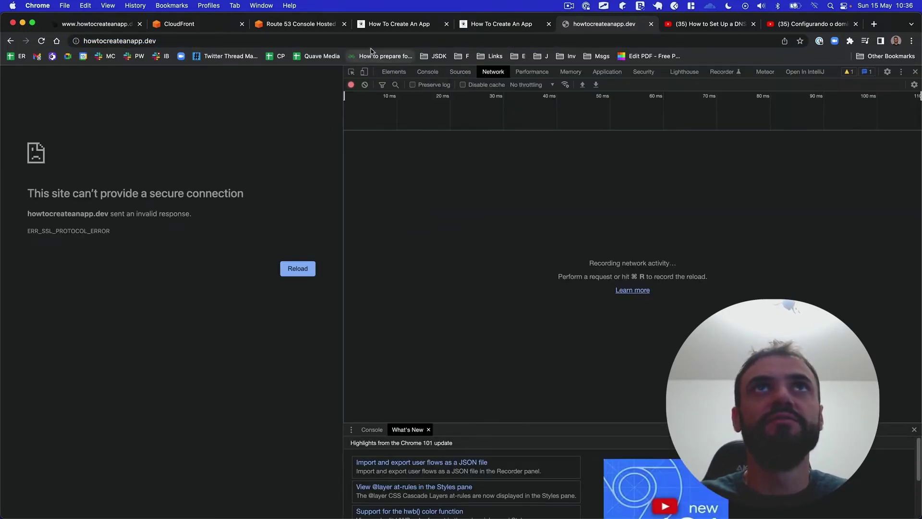
{"action": "left_click", "coordinate": [374, 42]}
{"action": "key", "text": "Return"}
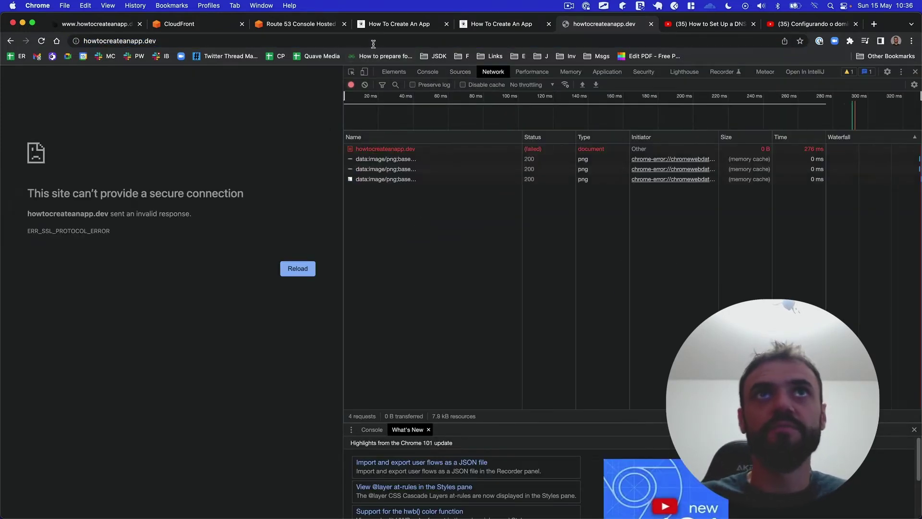
- Examine the headers and response of the failed howtocreateanapp.dev document request
{"action": "left_click", "coordinate": [430, 149]}
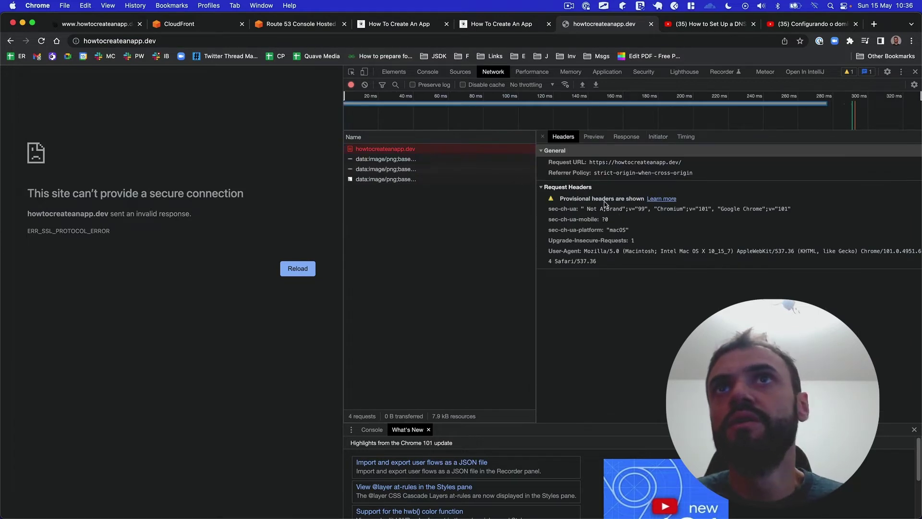
{"action": "left_click_drag", "start_coordinate": [539, 235], "coordinate": [475, 235]}
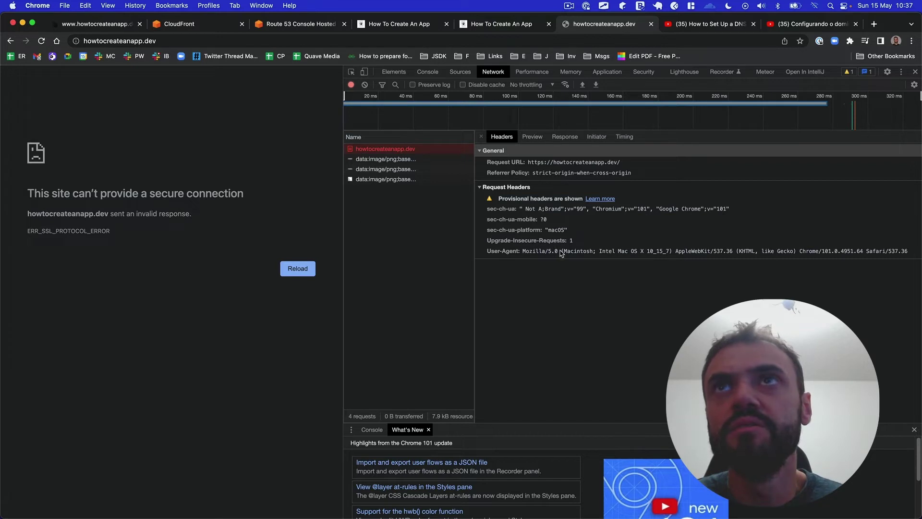
{"action": "left_click", "coordinate": [530, 137]}
{"action": "left_click", "coordinate": [561, 138]}
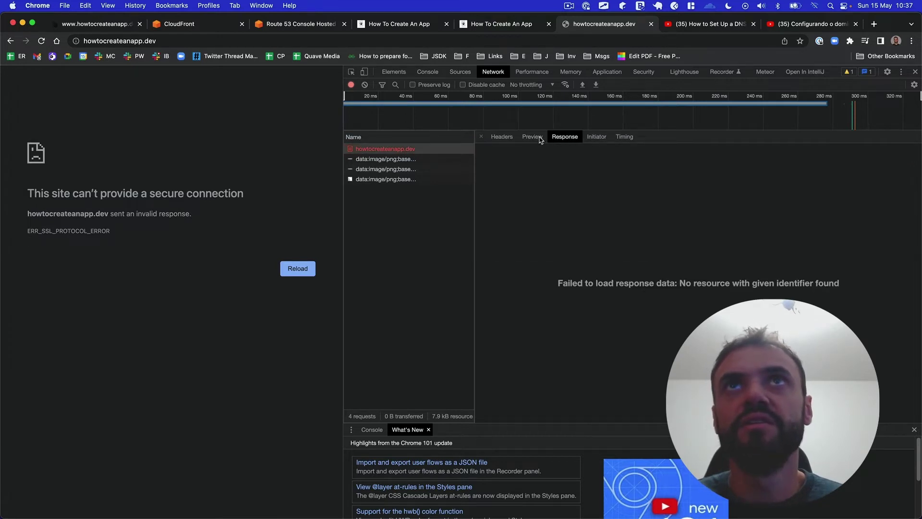
{"action": "left_click", "coordinate": [497, 138]}
{"action": "left_click", "coordinate": [558, 200]}
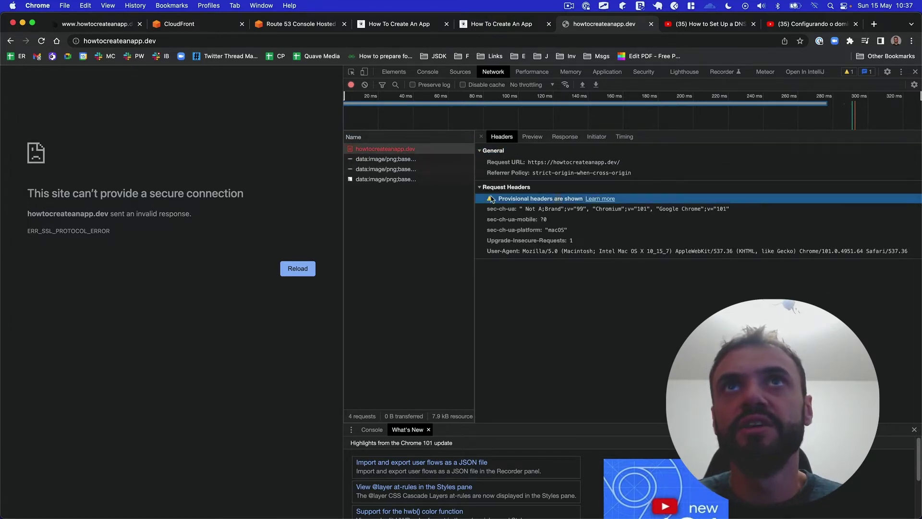
{"action": "left_click", "coordinate": [514, 213]}
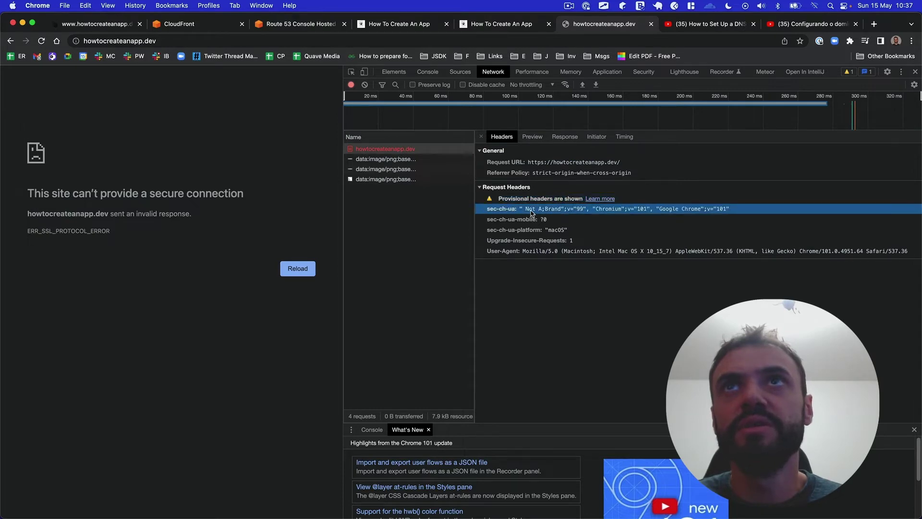
- Refresh the howtocreateanapp.dev record list in Route 53 and check the root A record's target
{"action": "left_click", "coordinate": [292, 25]}
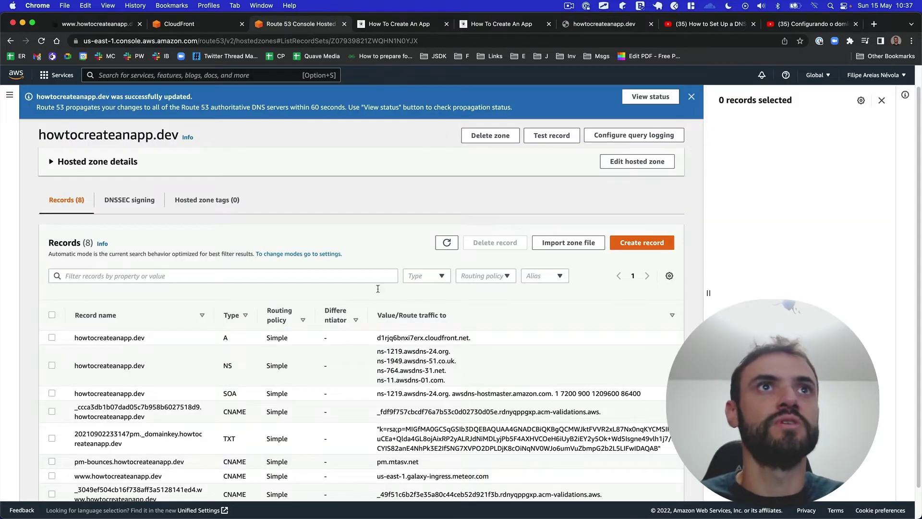
{"action": "left_click", "coordinate": [444, 245]}
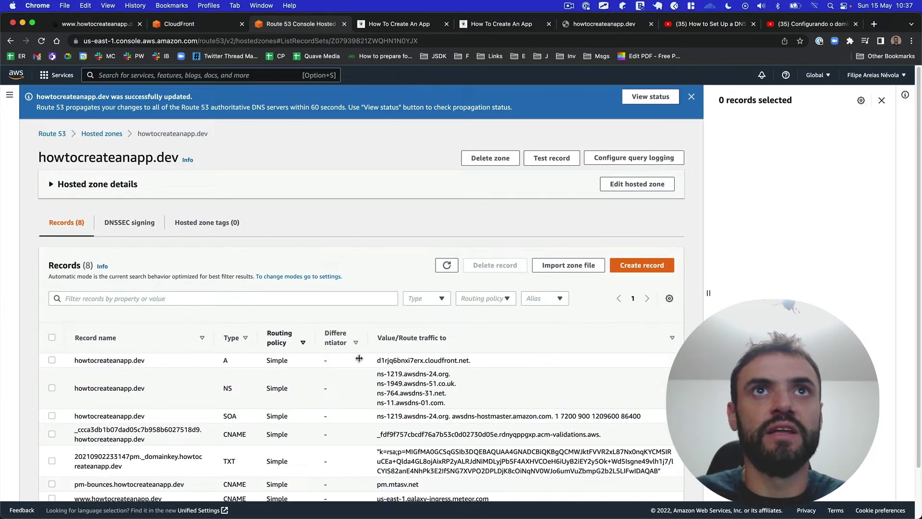
{"action": "scroll", "coordinate": [432, 358], "scroll_direction": "down", "scroll_amount": 1}
{"action": "scroll", "coordinate": [432, 357], "scroll_direction": "up", "scroll_amount": 2}
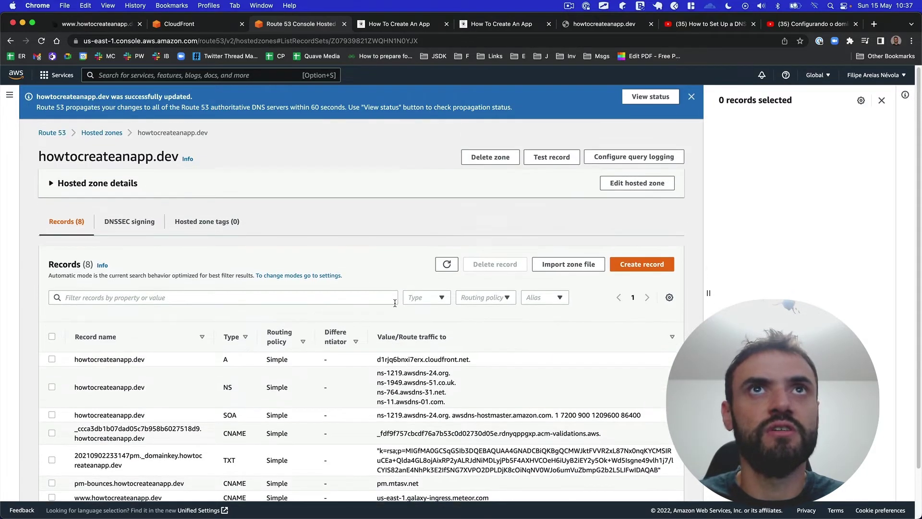
- Filter the hosted zones by doisamigos and open the records of doisamigoseumariqueza.com
{"action": "left_click", "coordinate": [103, 134]}
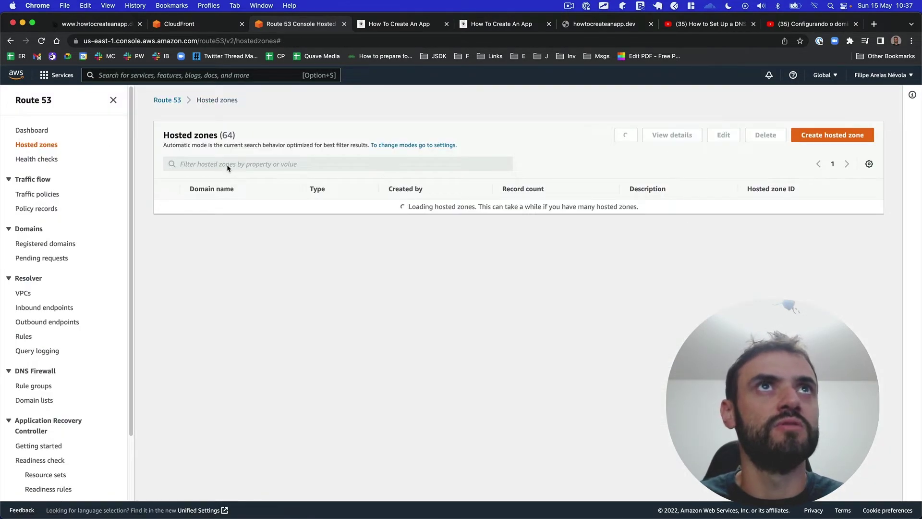
{"action": "left_click", "coordinate": [228, 164]}
{"action": "type", "text": "doisami"}
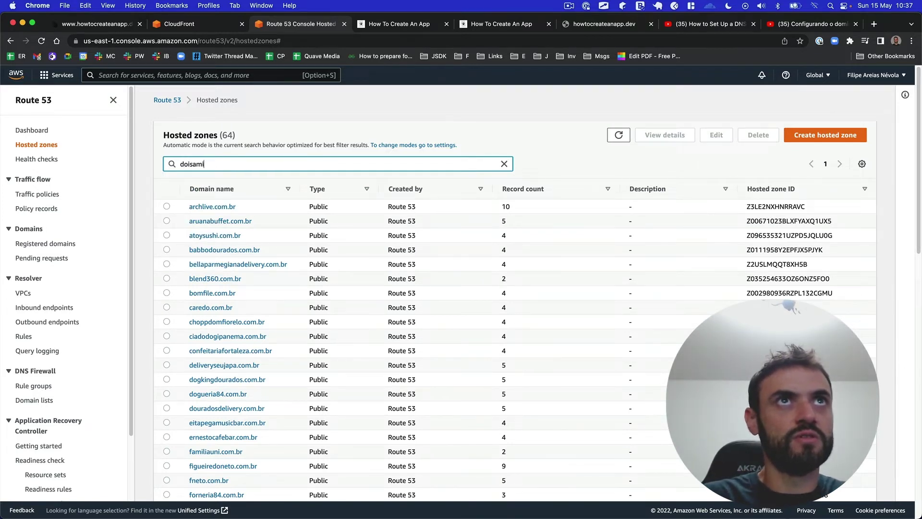
{"action": "type", "text": "os"}
{"action": "key", "text": "Return"}
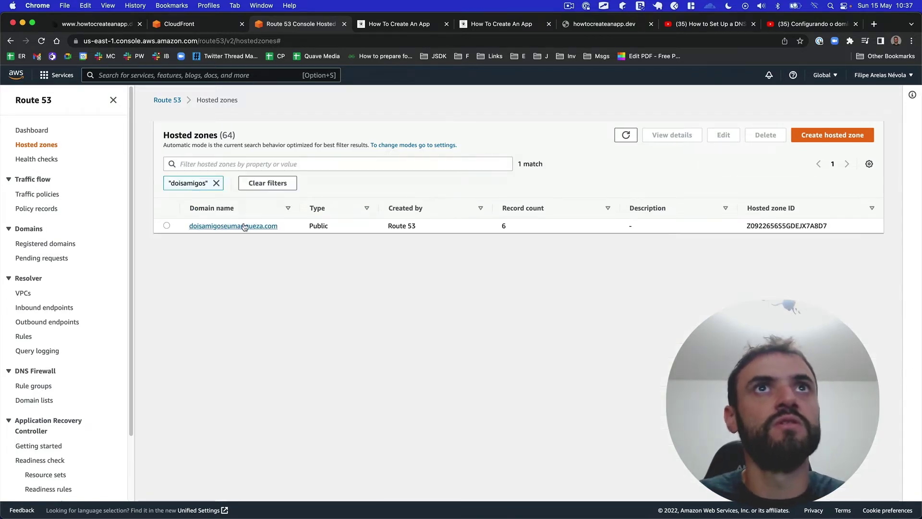
{"action": "left_click", "coordinate": [243, 225]}
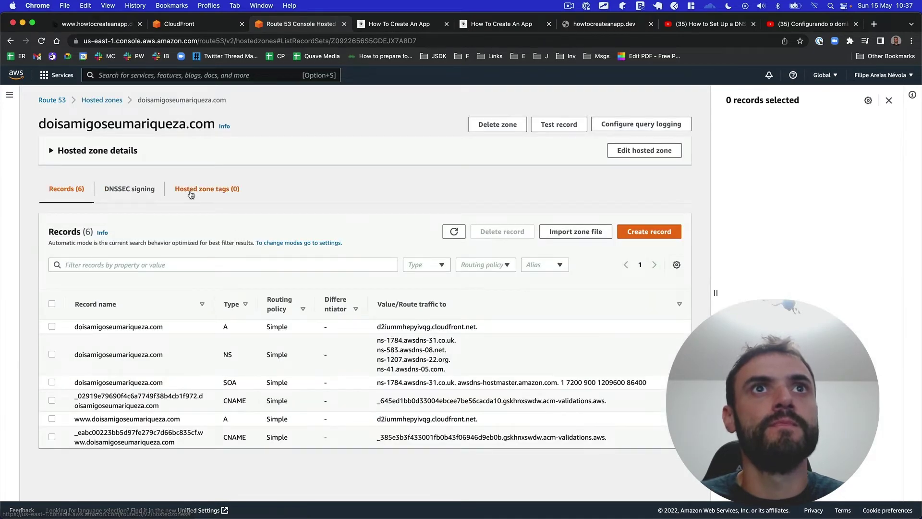
- Open the root A record of doisamigoseumariqueza.com for editing and examine its CloudFront alias settings
{"action": "double_click", "coordinate": [424, 327]}
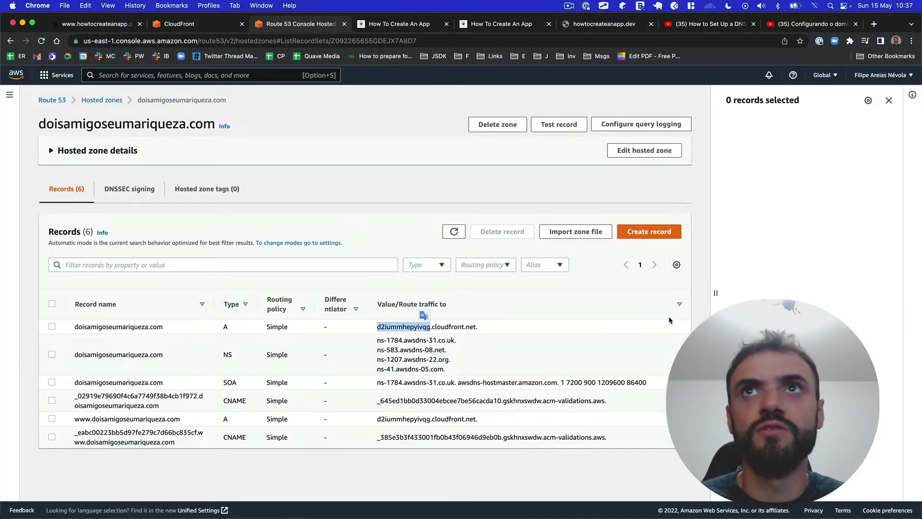
{"action": "left_click", "coordinate": [52, 327]}
{"action": "left_click", "coordinate": [743, 126]}
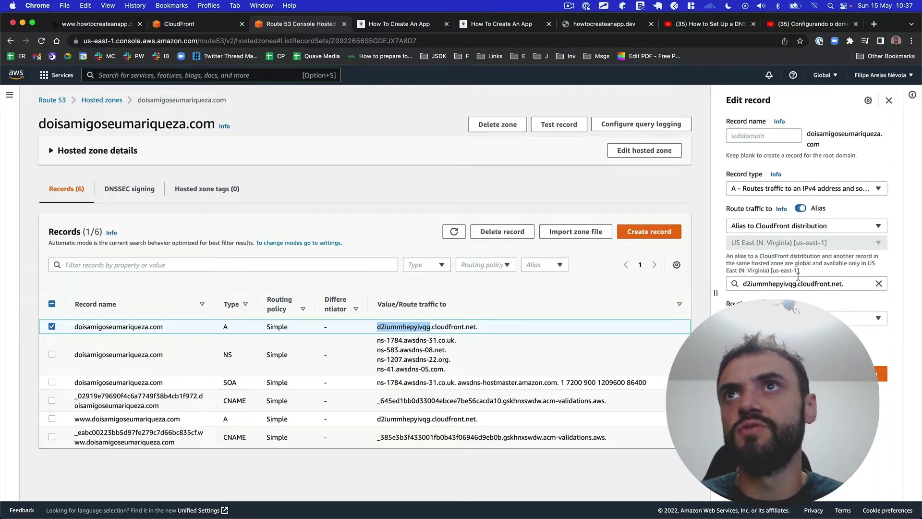
- Find the hosted zone with the filter howtocreate and open the root A record of howtocreateanapp.dev to compare its alias settings
{"action": "left_click", "coordinate": [102, 100]}
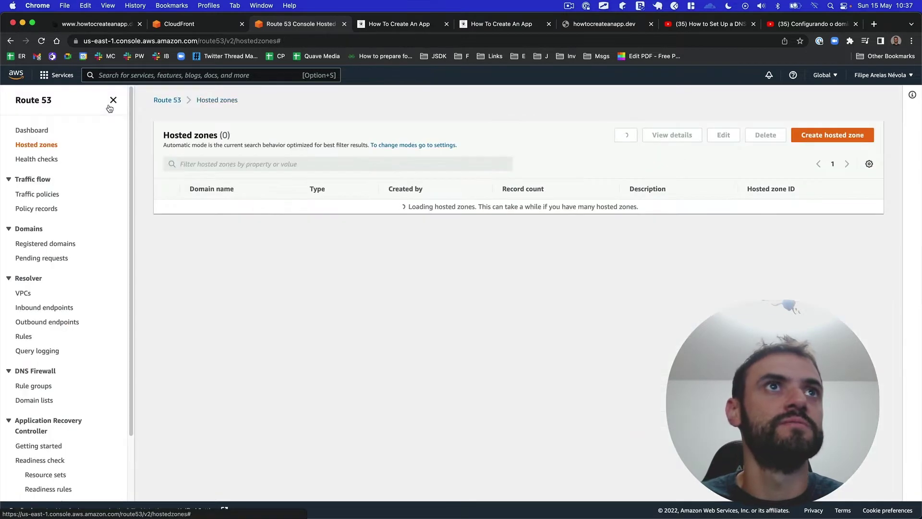
{"action": "left_click", "coordinate": [310, 163]}
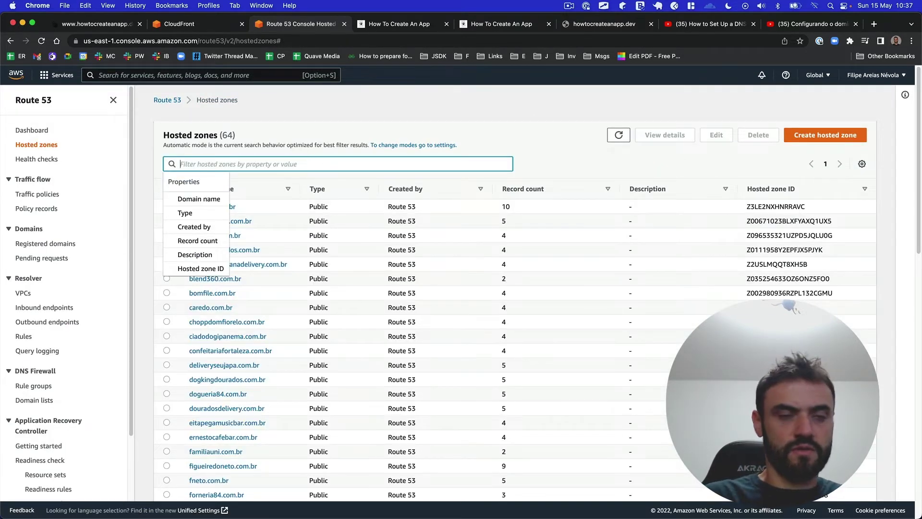
{"action": "type", "text": "howtocreat"}
{"action": "key", "text": "Return"}
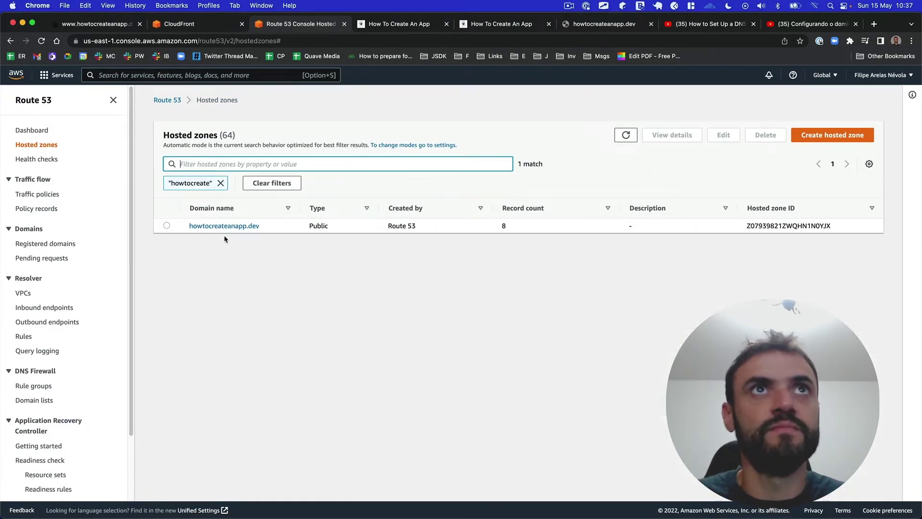
{"action": "left_click", "coordinate": [232, 226]}
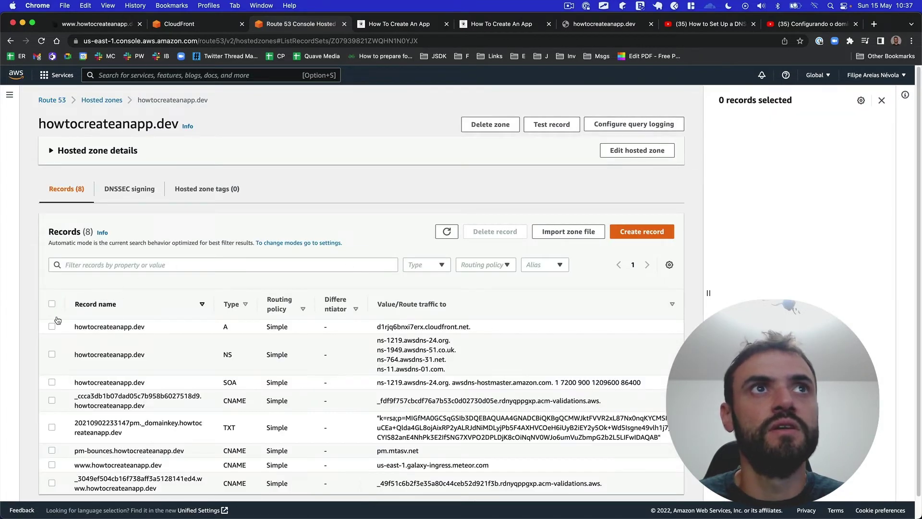
{"action": "left_click", "coordinate": [52, 326]}
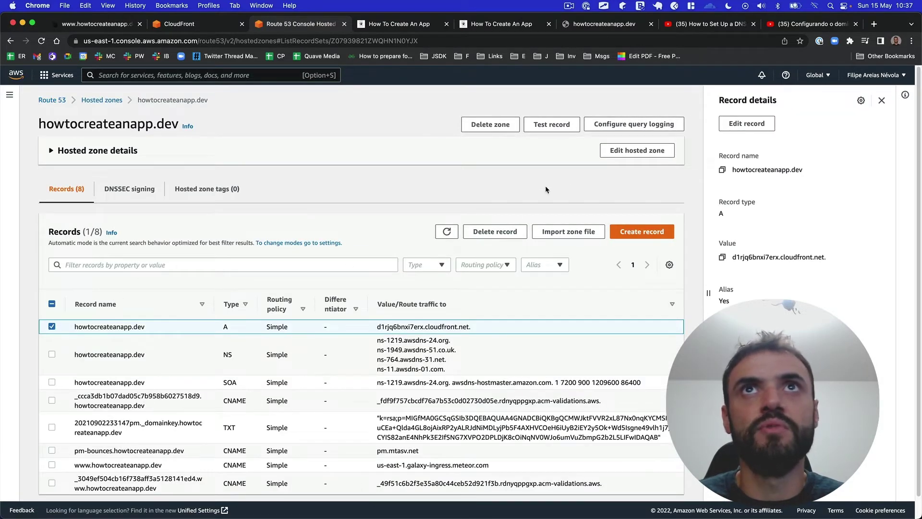
{"action": "left_click", "coordinate": [747, 124]}
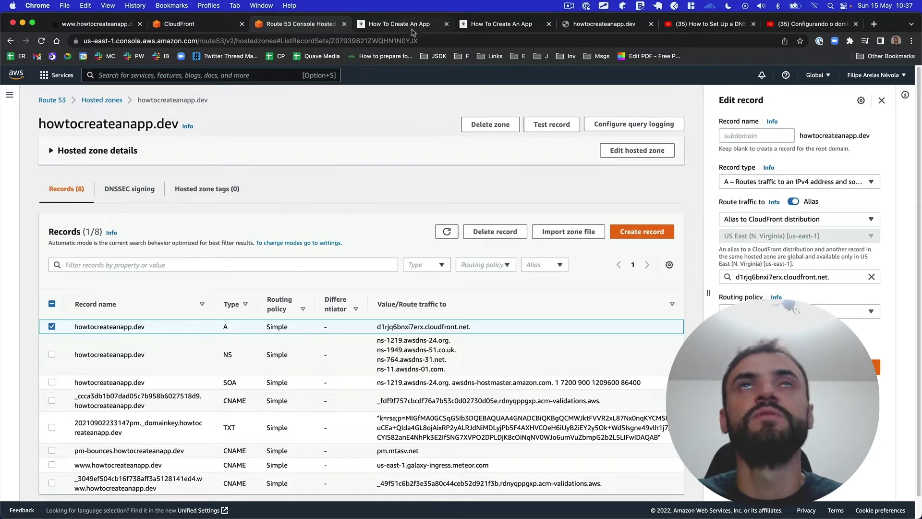
- Reload howtocreateanapp.dev twice to retest the connection with network recording on
{"action": "left_click", "coordinate": [605, 24]}
{"action": "key", "text": "super+r"}
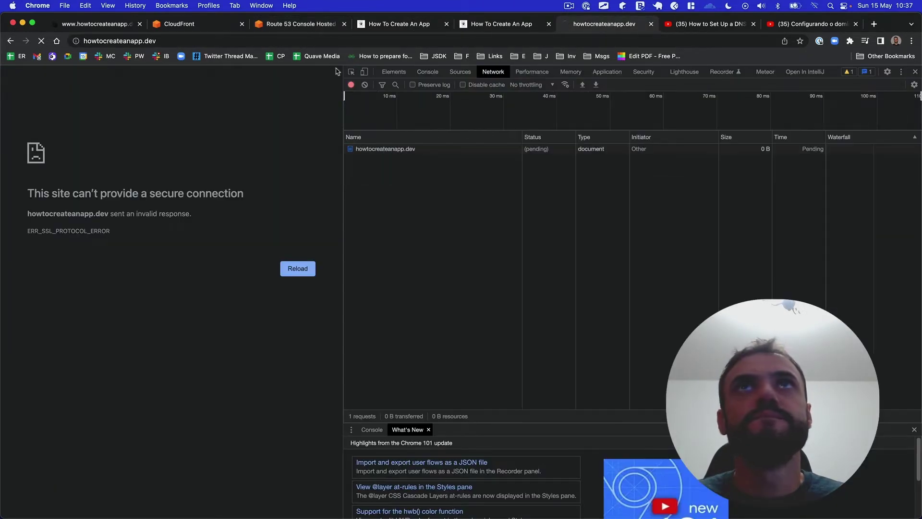
{"action": "key", "text": "super+r"}
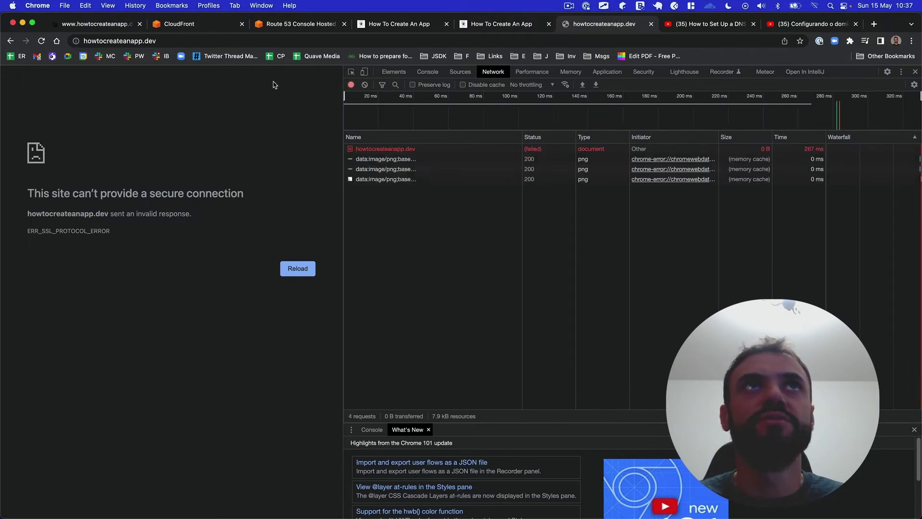
{"action": "left_click", "coordinate": [143, 42]}
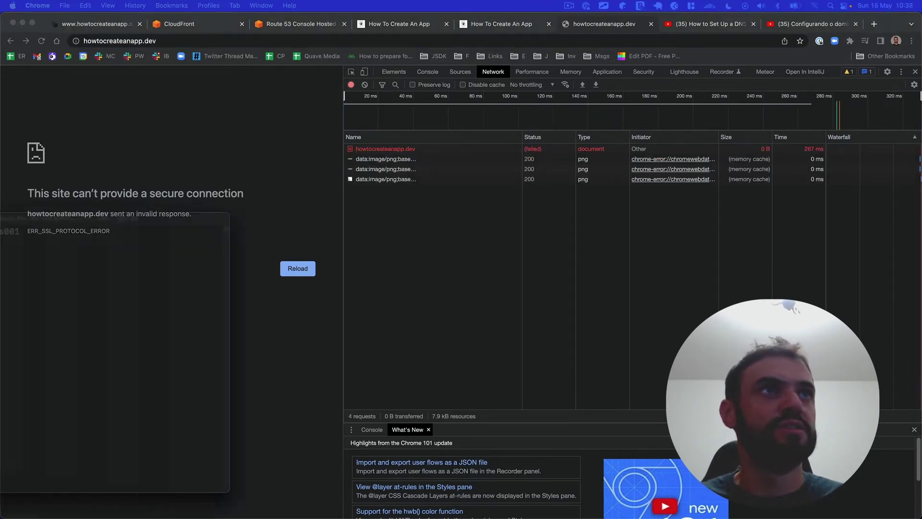
{"action": "type", "text": "https://howtocreateanapp.dev/"}
{"action": "key", "text": "Return"}
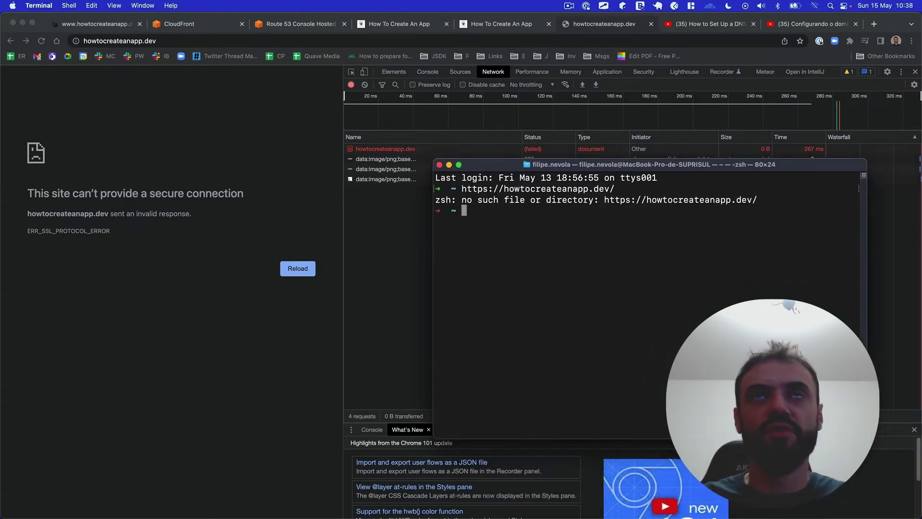
{"action": "type", "text": "tracerouter"}
{"action": "key", "text": "ctrl+c"}
{"action": "type", "text": "dig"}
{"action": "key", "text": "super+v"}
{"action": "key", "text": "Return"}
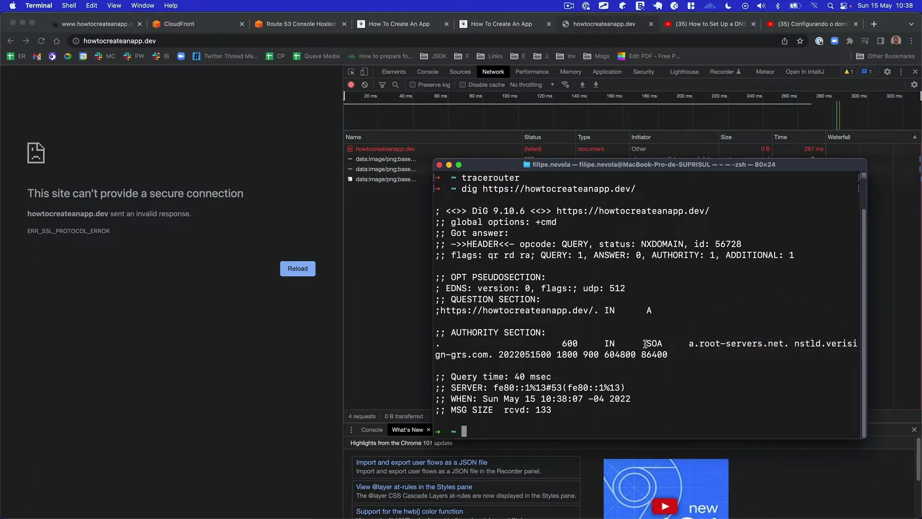
{"action": "triple_click", "coordinate": [554, 347]}
{"action": "left_click", "coordinate": [557, 320]}
{"action": "scroll", "coordinate": [550, 287], "scroll_direction": "up", "scroll_amount": 1}
- Return to the CloudFront distribution and open its origin howtocreateanapp.dev.s3.us-east-1.amazonaws.com for editing
{"action": "left_click", "coordinate": [266, 24]}
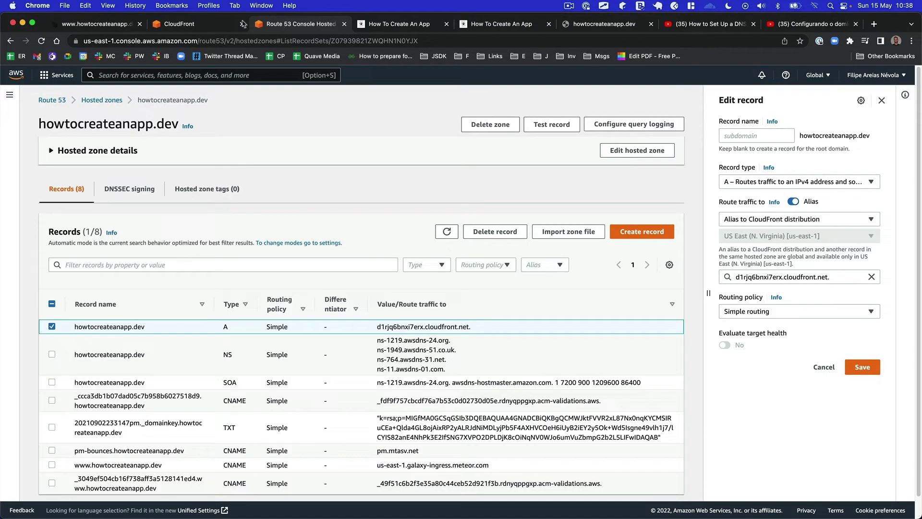
{"action": "left_click", "coordinate": [197, 24]}
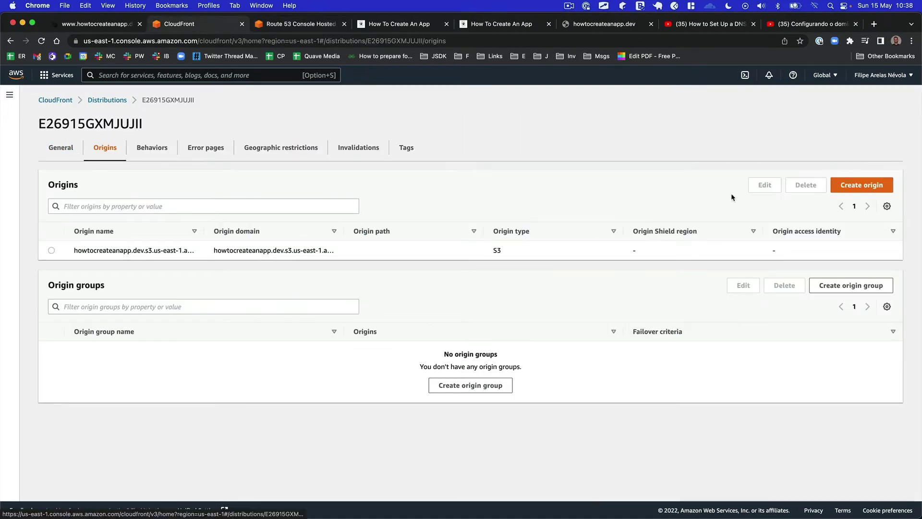
{"action": "left_click", "coordinate": [51, 250]}
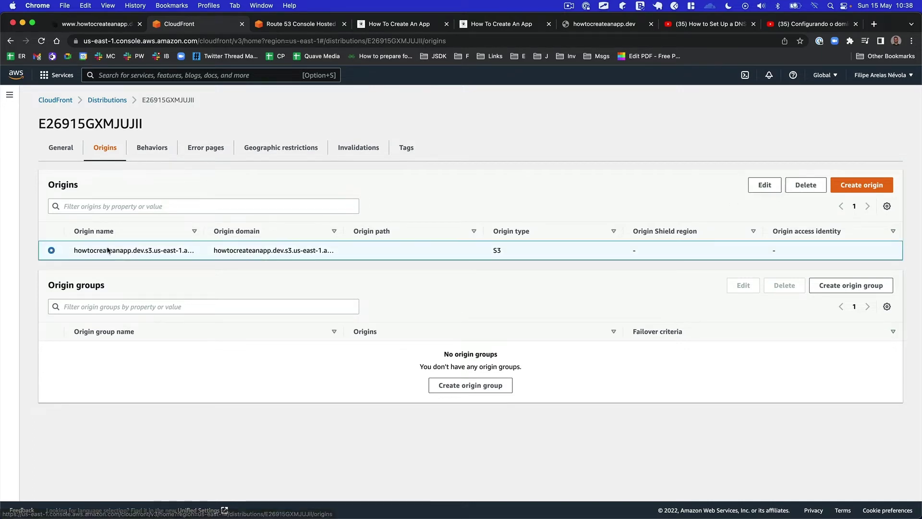
{"action": "left_click", "coordinate": [759, 184]}
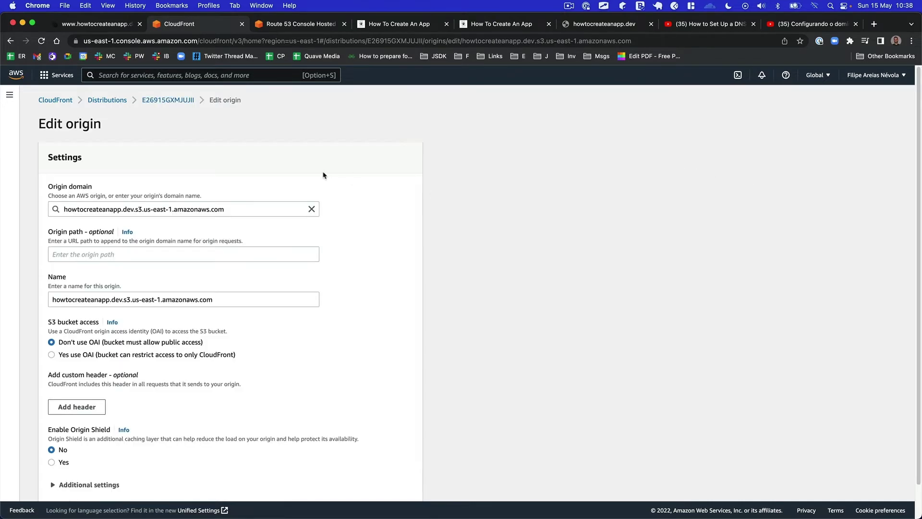
- Go to the S3 console, filter the buckets by howto and open the bucket howtocreateanapp.dev
{"action": "left_click", "coordinate": [276, 25]}
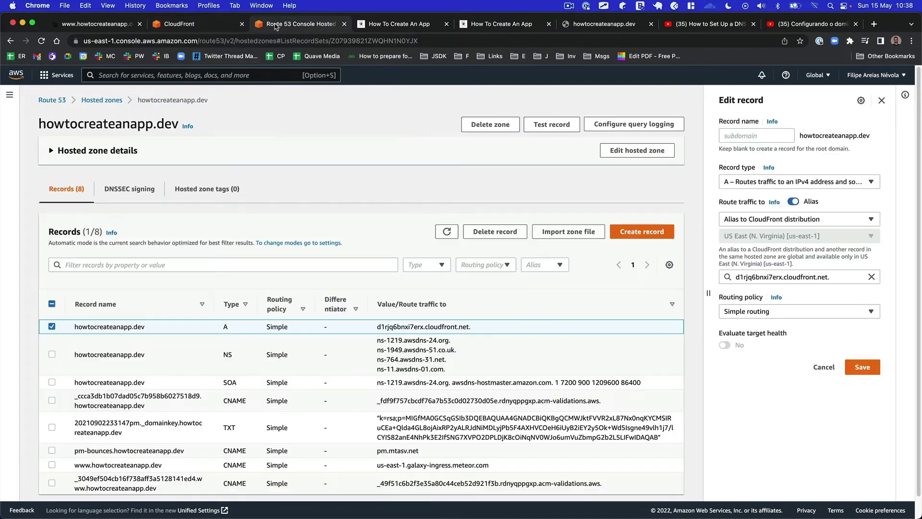
{"action": "left_click", "coordinate": [57, 75]}
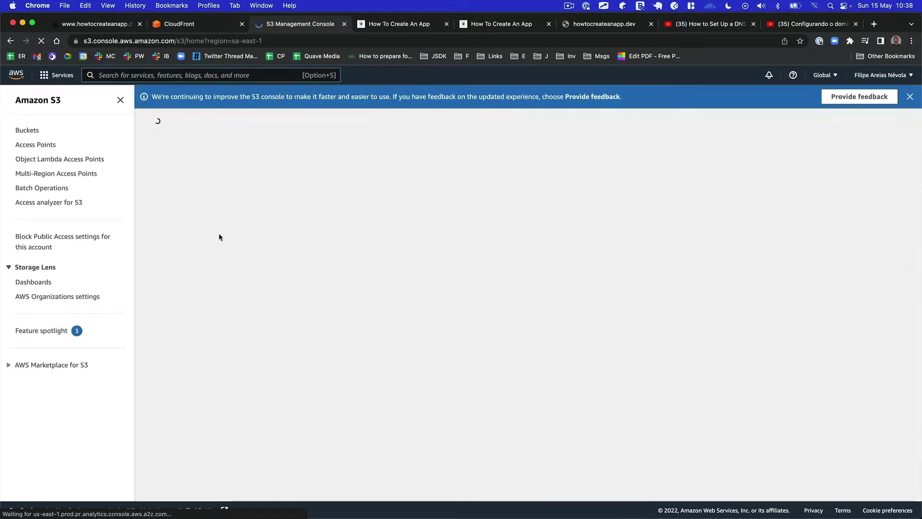
{"action": "left_click", "coordinate": [230, 267]}
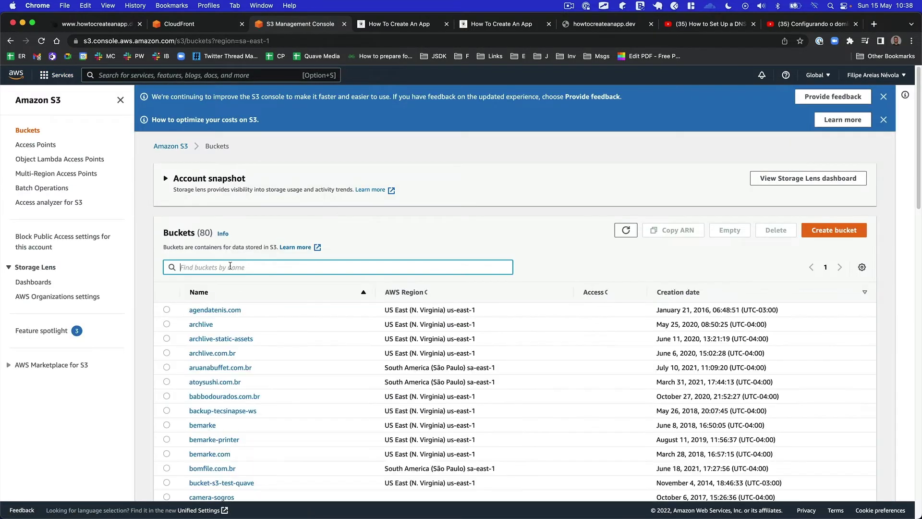
{"action": "type", "text": "howtocreate"}
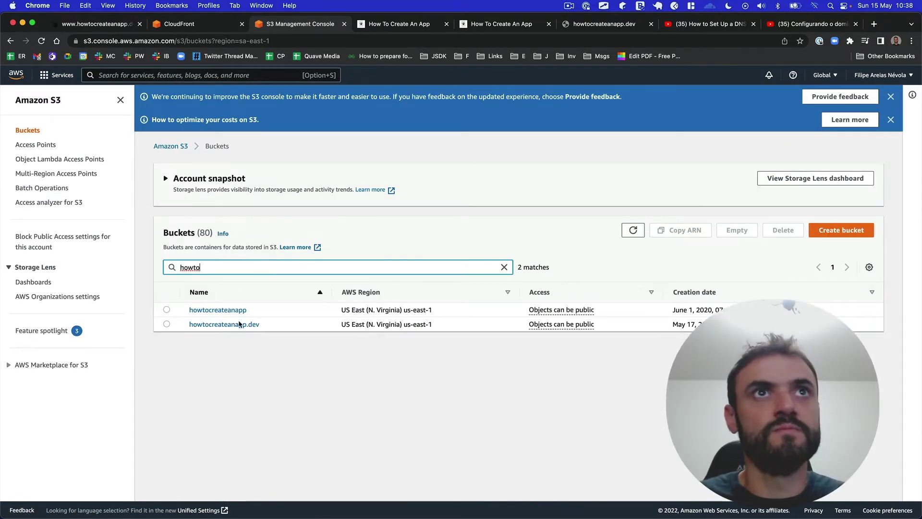
{"action": "left_click", "coordinate": [238, 324]}
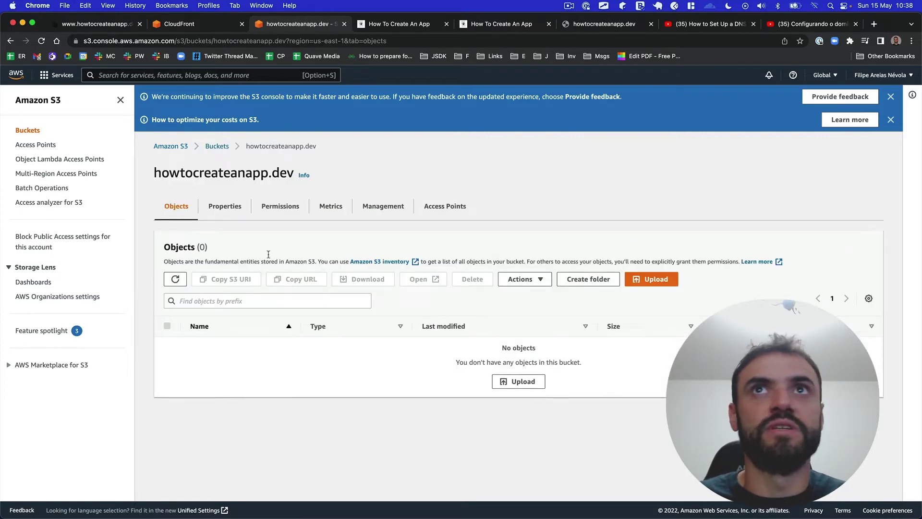
- Copy the bucket website endpoint from the static website hosting properties of the howtocreateanapp.dev bucket
{"action": "left_click", "coordinate": [225, 207]}
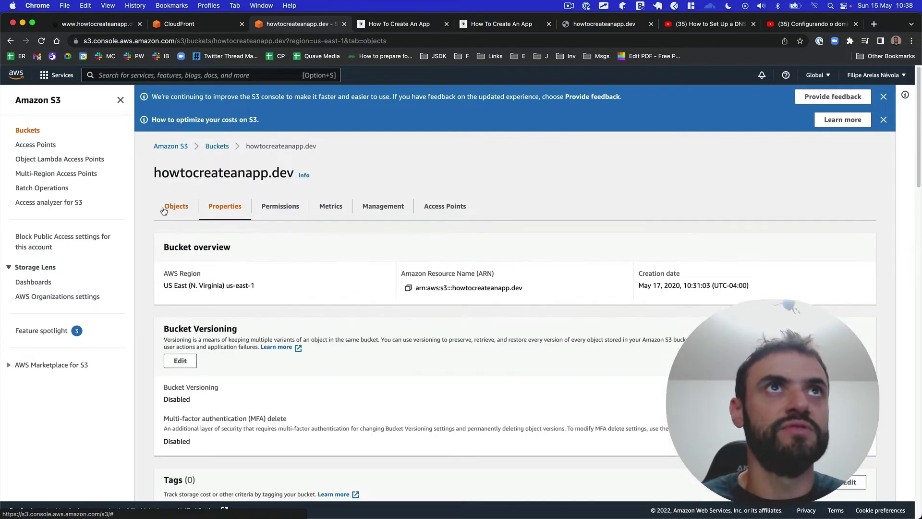
{"action": "left_click", "coordinate": [180, 208]}
{"action": "left_click", "coordinate": [232, 209]}
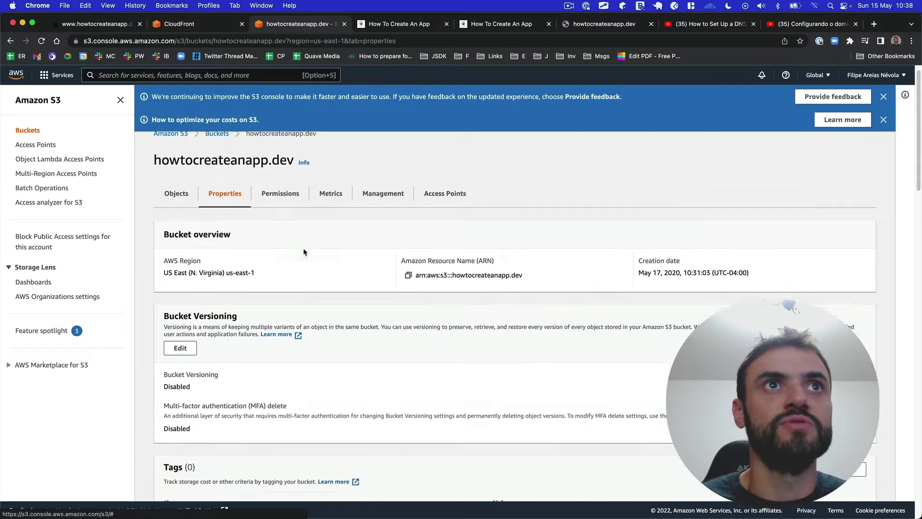
{"action": "scroll", "coordinate": [304, 252], "scroll_direction": "down", "scroll_amount": 10}
{"action": "scroll", "coordinate": [304, 255], "scroll_direction": "down", "scroll_amount": 15}
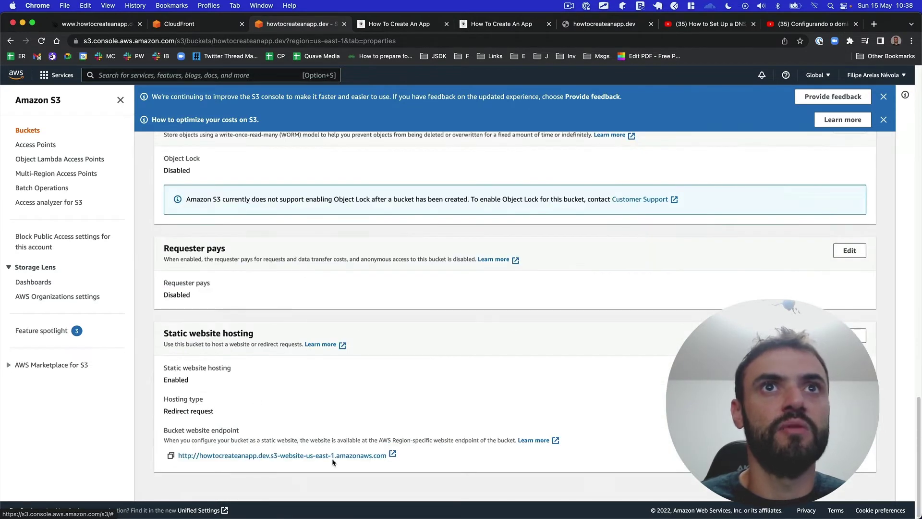
{"action": "left_click", "coordinate": [171, 455]}
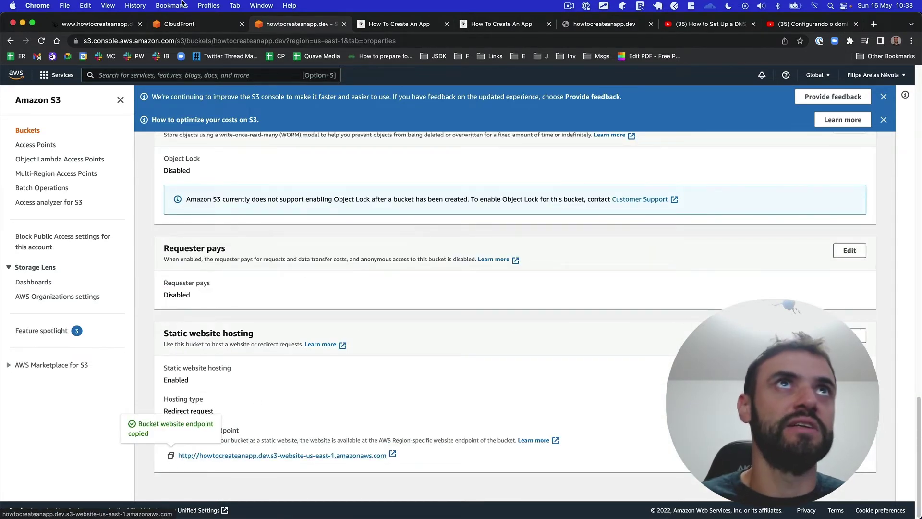
- Try to change the existing CloudFront origin's domain to howtocreateanapp.dev.s3-website-us-east-1.amazonaws.com, and leave the origin editor
{"action": "left_click", "coordinate": [177, 24]}
{"action": "left_click", "coordinate": [111, 209]}
{"action": "left_click", "coordinate": [102, 177]}
{"action": "triple_click", "coordinate": [120, 209]}
{"action": "key", "text": "super+v"}
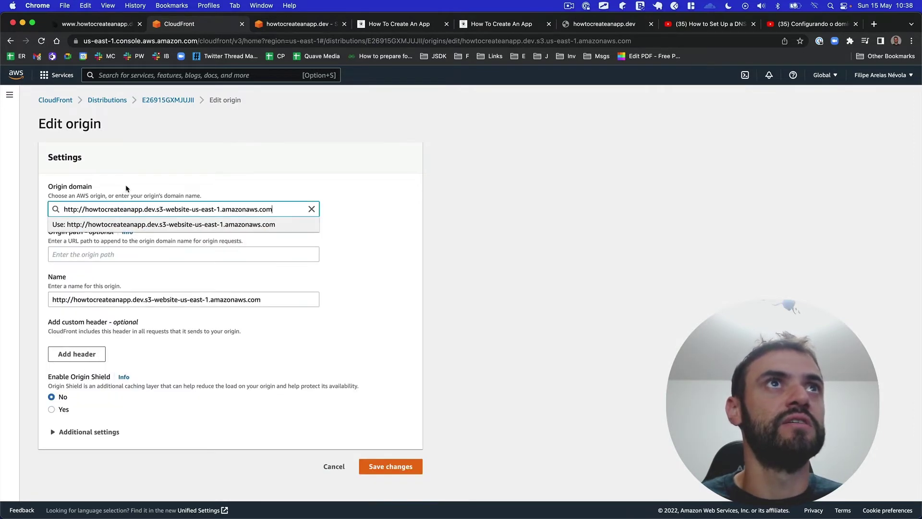
{"action": "left_click", "coordinate": [123, 225]}
{"action": "left_click", "coordinate": [349, 274]}
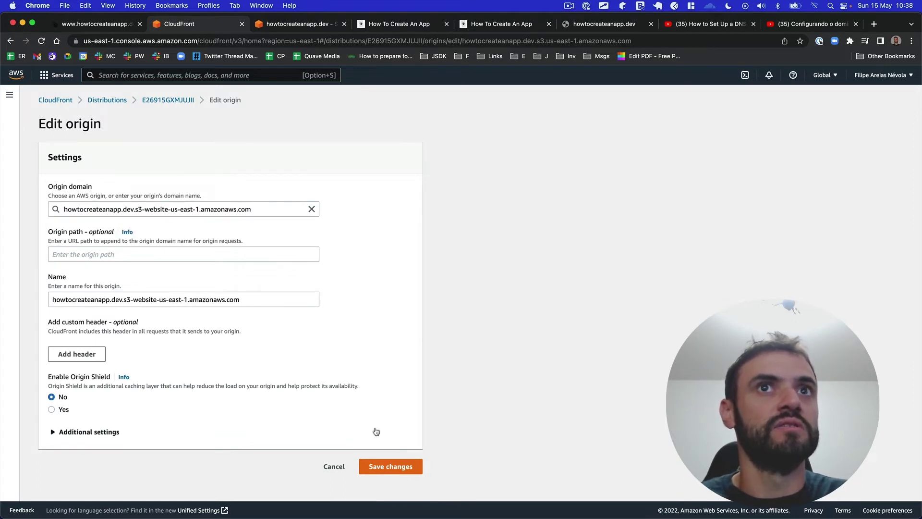
{"action": "left_click", "coordinate": [390, 465]}
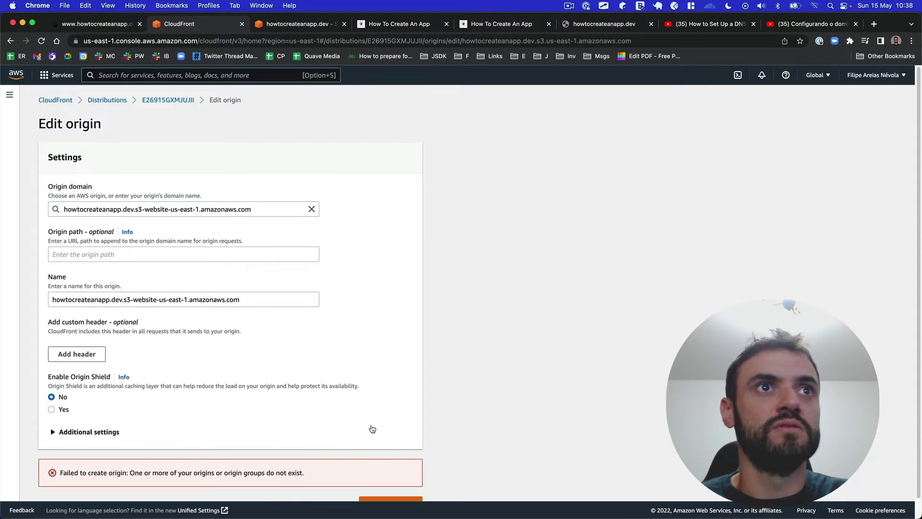
{"action": "scroll", "coordinate": [336, 440], "scroll_direction": "down", "scroll_amount": 1}
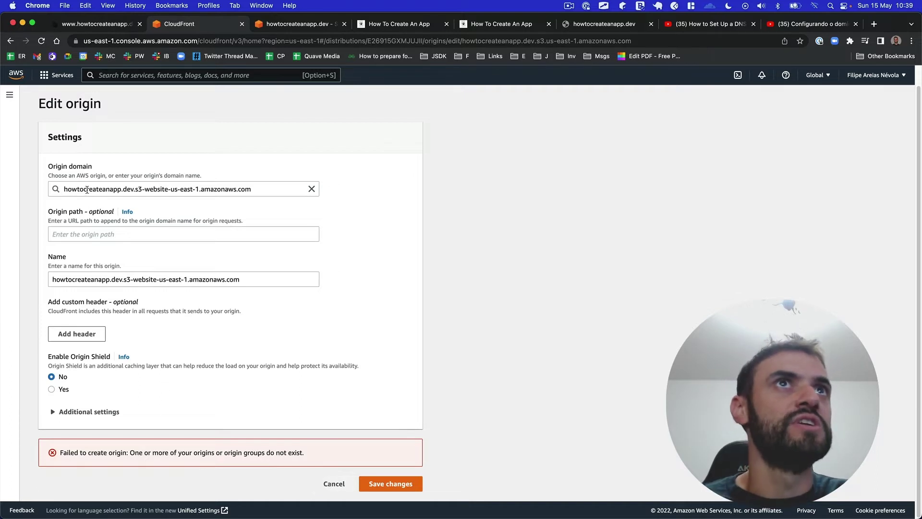
{"action": "left_click", "coordinate": [118, 279]}
{"action": "left_click", "coordinate": [333, 484]}
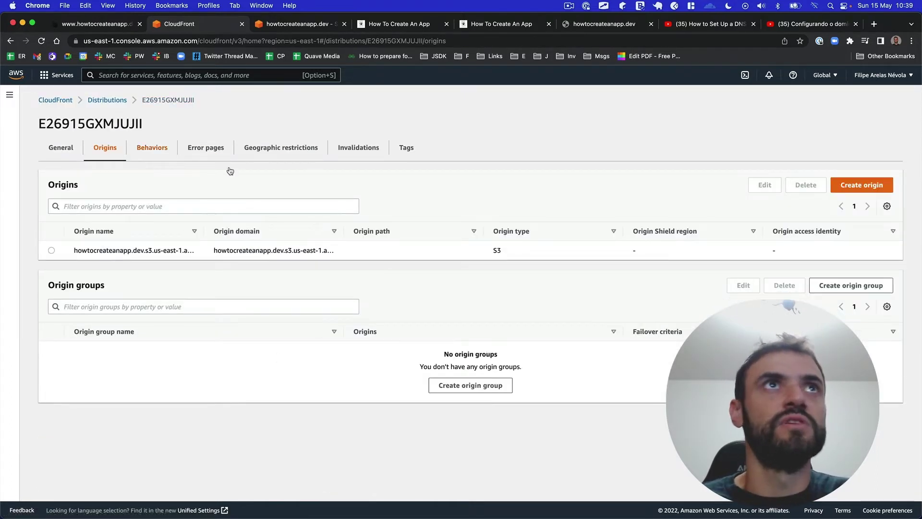
- Create a new origin on the distribution with the domain howtocreateanapp.dev.s3-website-us-east-1.amazonaws.com
{"action": "left_click", "coordinate": [850, 186]}
{"action": "left_click", "coordinate": [183, 207]}
{"action": "key", "text": "super+v"}
{"action": "left_click", "coordinate": [314, 267]}
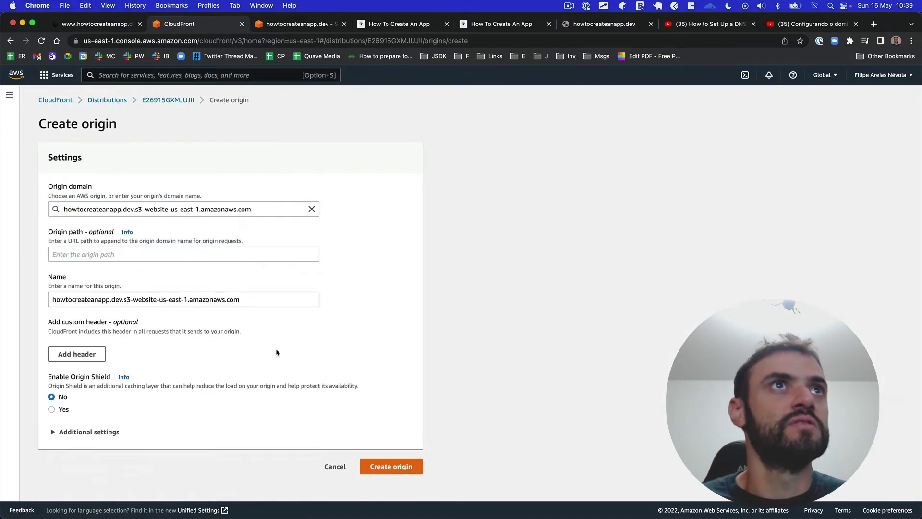
{"action": "left_click", "coordinate": [392, 468]}
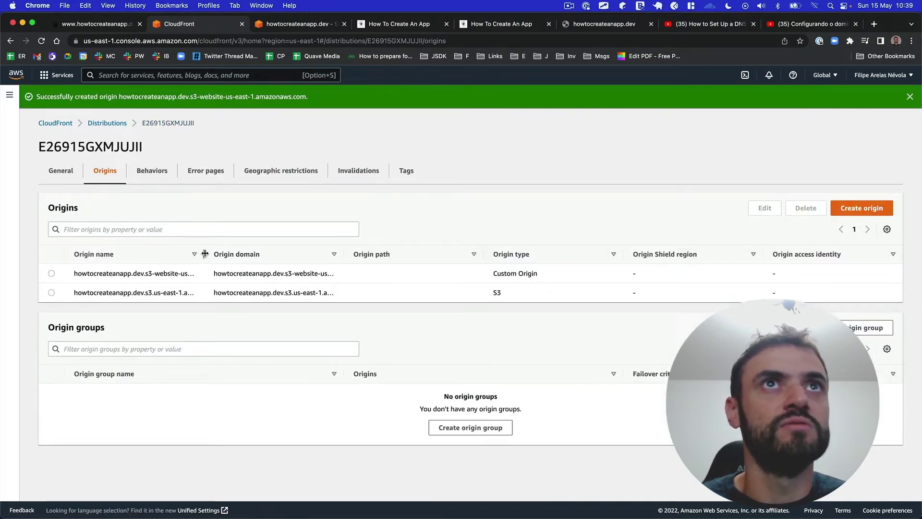
- Widen the origin name and domain columns and try to delete the origin howtocreateanapp.dev.s3.us-east-1.amazonaws.com
{"action": "left_click_drag", "start_coordinate": [205, 255], "coordinate": [246, 254]}
{"action": "left_click_drag", "start_coordinate": [386, 254], "coordinate": [563, 257]}
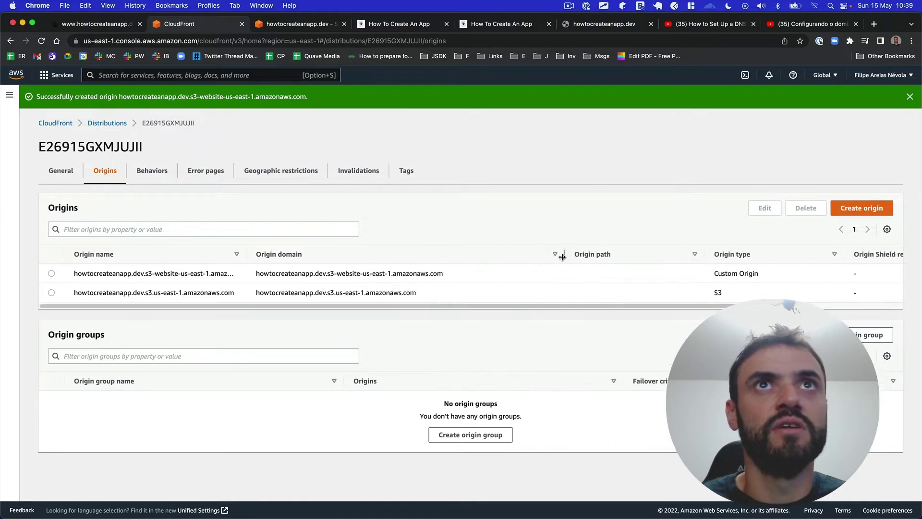
{"action": "left_click", "coordinate": [51, 292]}
{"action": "left_click", "coordinate": [798, 211]}
{"action": "left_click", "coordinate": [577, 338]}
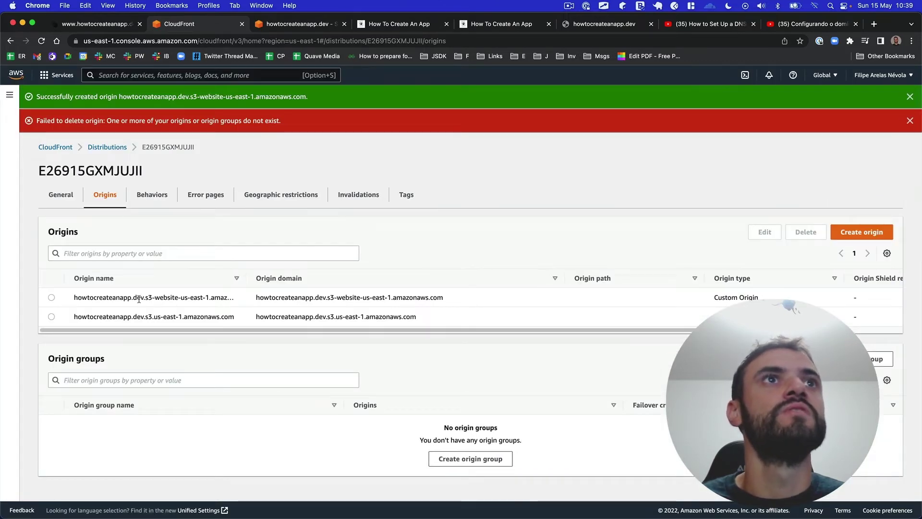
- Reload the distribution's origins page and try again to delete the old S3 origin
{"action": "key", "text": "super+r"}
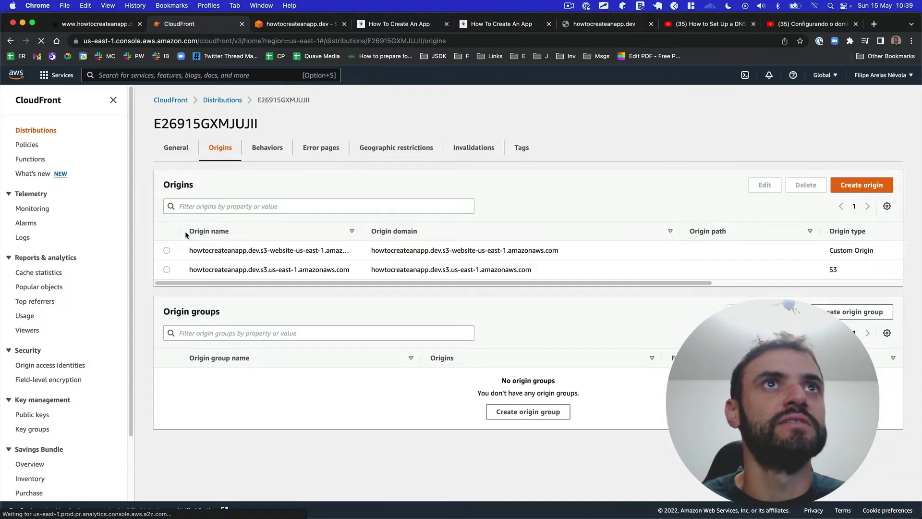
{"action": "left_click", "coordinate": [167, 270]}
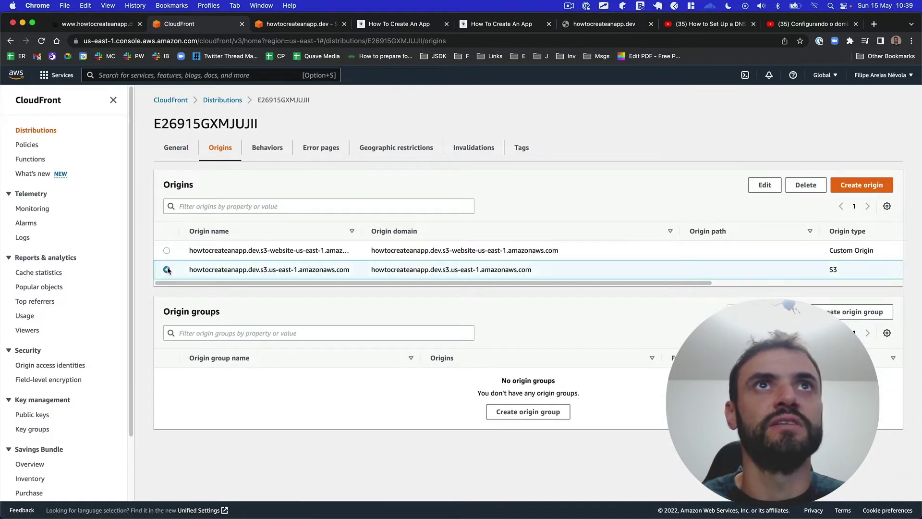
{"action": "left_click", "coordinate": [807, 185]}
{"action": "left_click", "coordinate": [580, 336]}
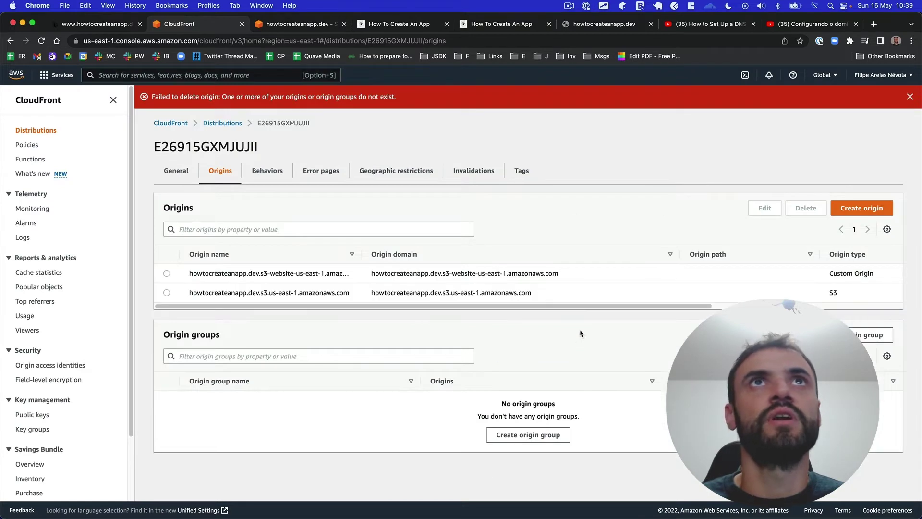
- Go back to the distributions list and widen the Origins column to compare the distributions' origin domains
{"action": "left_click", "coordinate": [222, 124]}
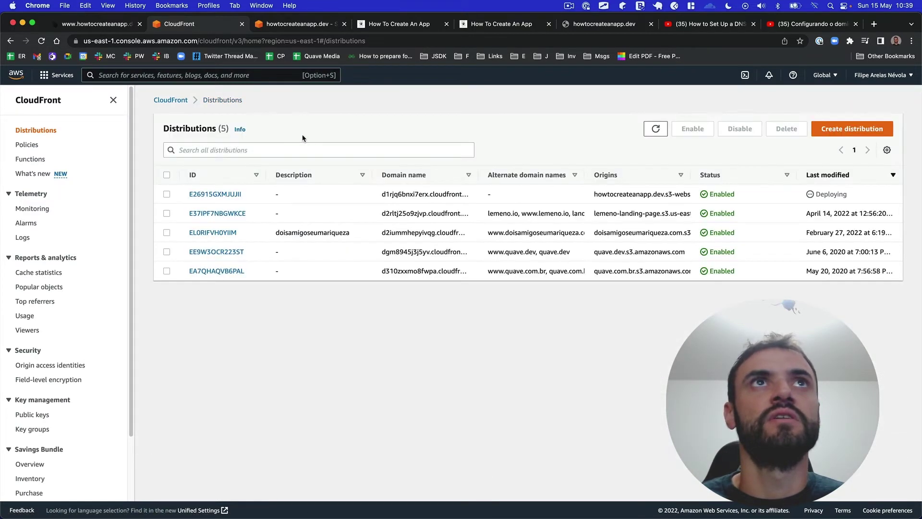
{"action": "left_click", "coordinate": [167, 194]}
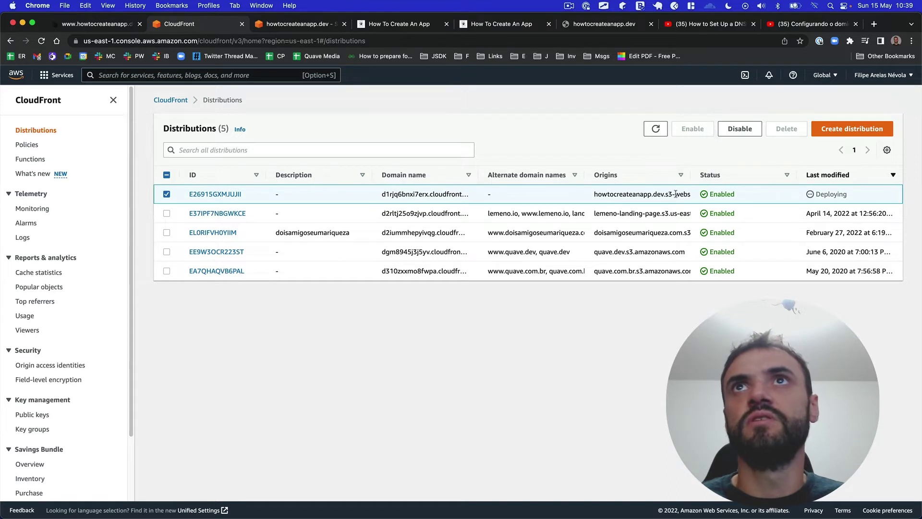
{"action": "left_click_drag", "start_coordinate": [690, 180], "coordinate": [842, 177]}
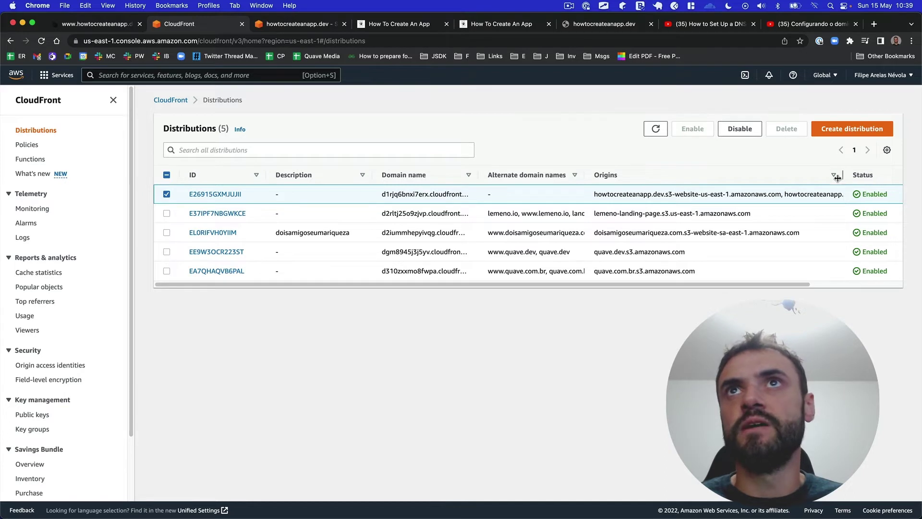
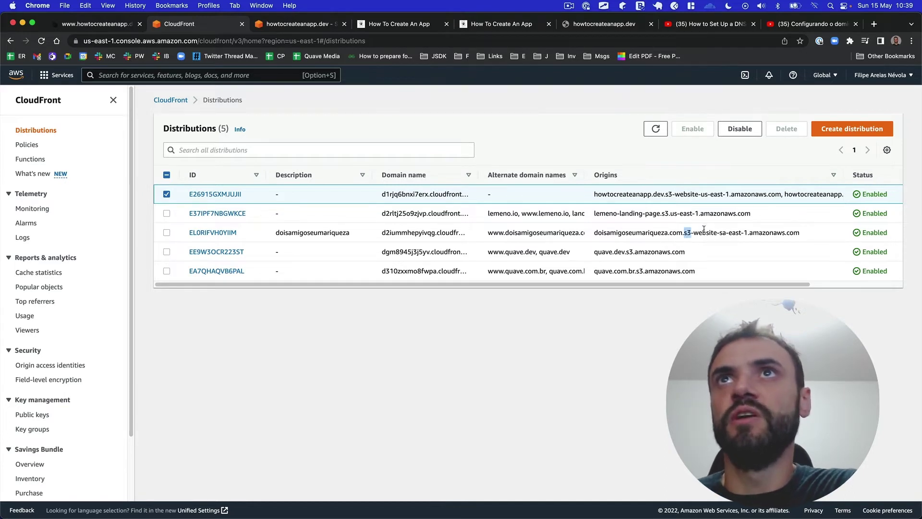
- Reopen the origins of the howtocreateanapp.dev distribution and try once more to delete howtocreateanapp.dev.s3.us-east-1.amazonaws.com
{"action": "left_click", "coordinate": [242, 194]}
{"action": "left_click", "coordinate": [213, 149]}
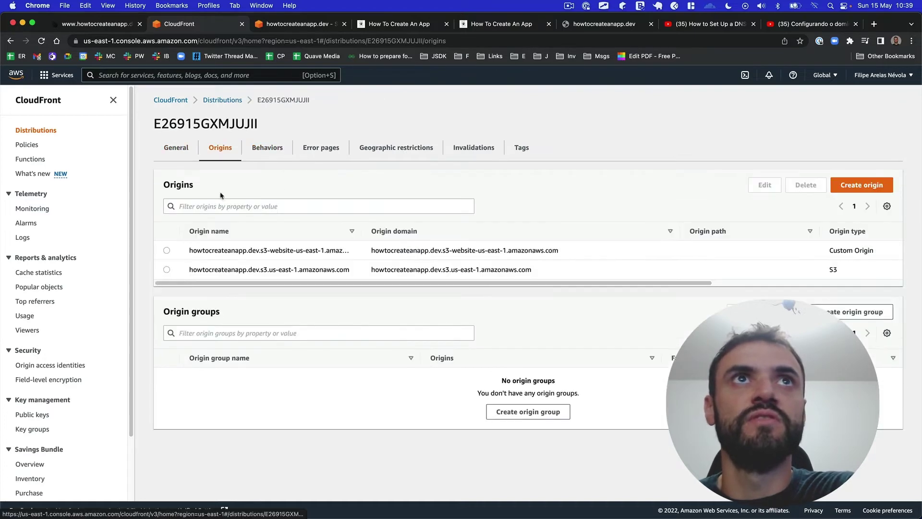
{"action": "left_click", "coordinate": [166, 269]}
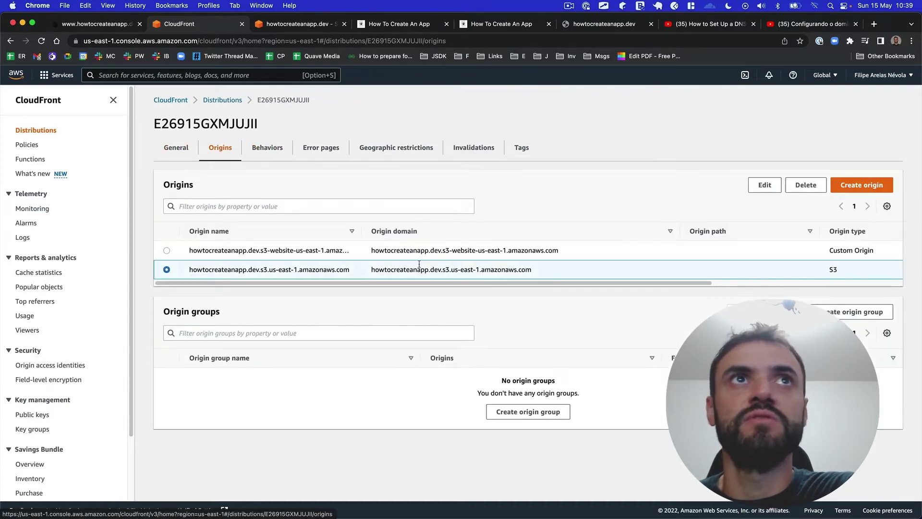
{"action": "left_click", "coordinate": [810, 186]}
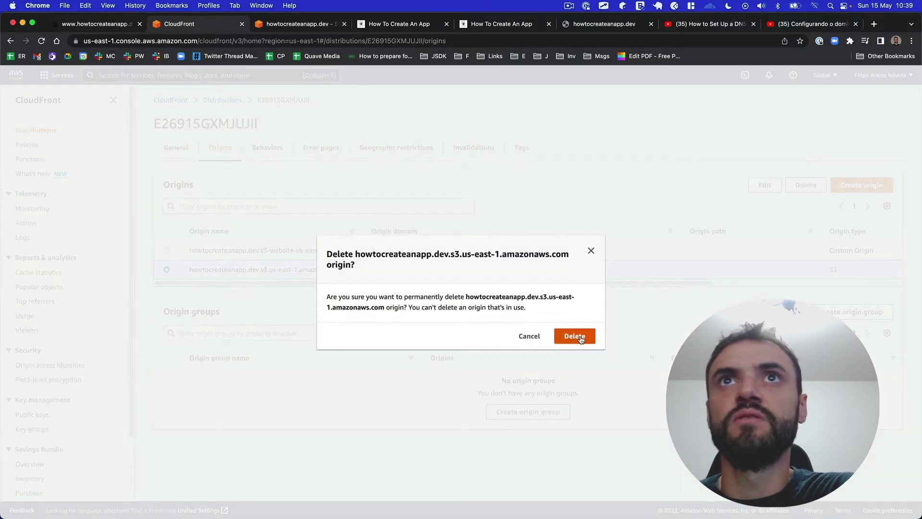
{"action": "left_click", "coordinate": [576, 337]}
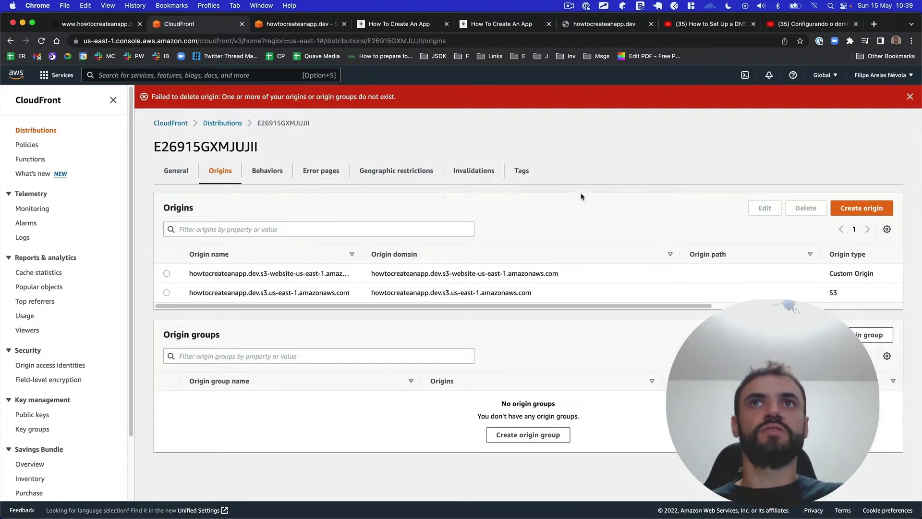
- Reload howtocreateanapp.dev in its browser tab to test whether the site loads
{"action": "left_click", "coordinate": [593, 24]}
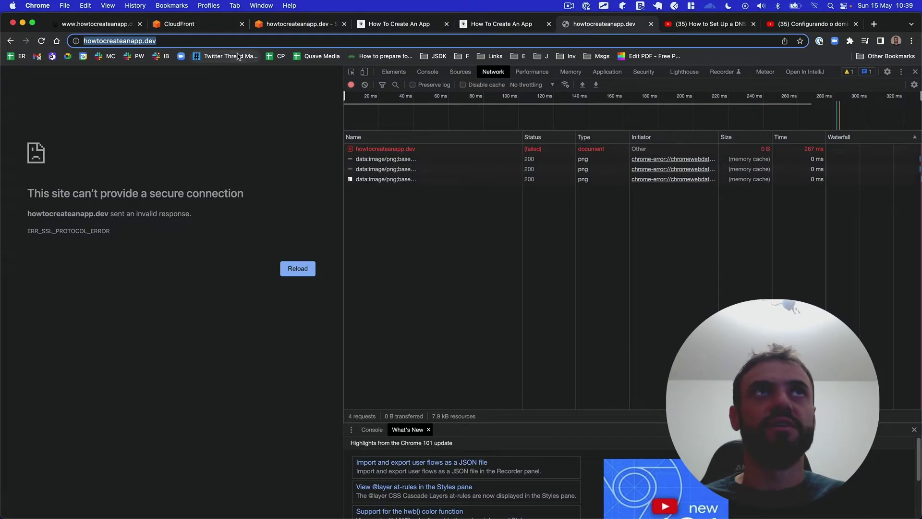
{"action": "key", "text": "Return"}
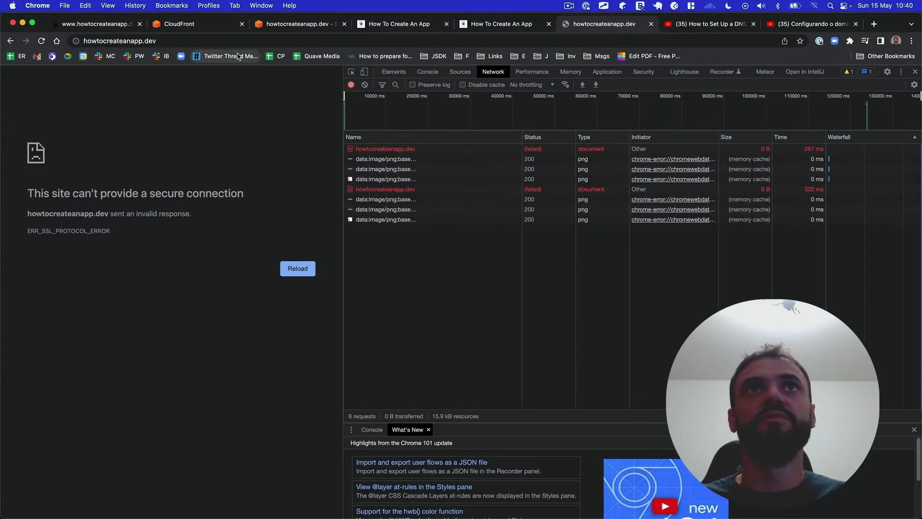
{"action": "left_click", "coordinate": [123, 42]}
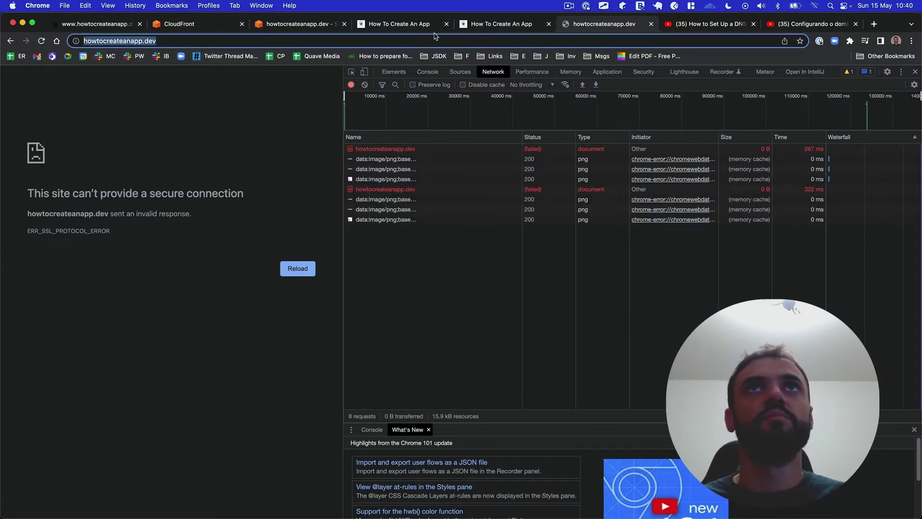
- Try to delete the howtocreateanapp.dev.s3.us-east-1.amazonaws.com origin from the CloudFront distribution
{"action": "left_click", "coordinate": [194, 24]}
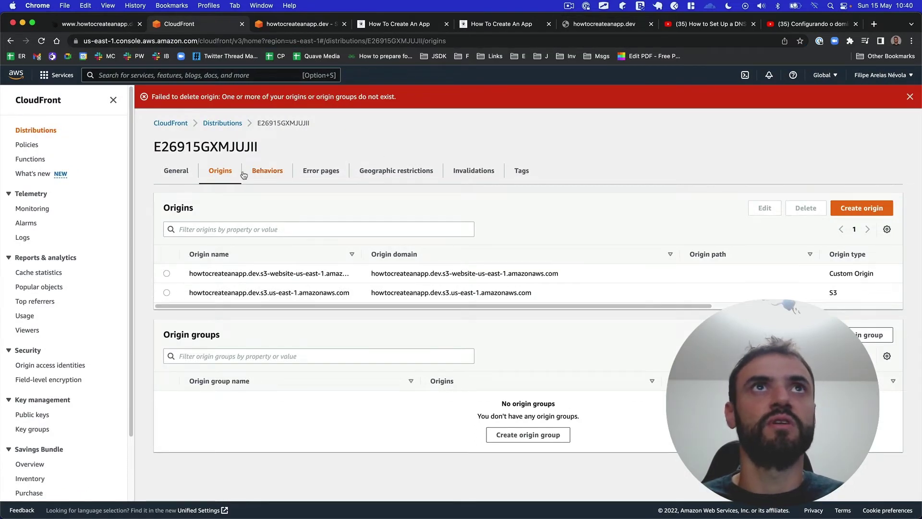
{"action": "left_click", "coordinate": [167, 293]}
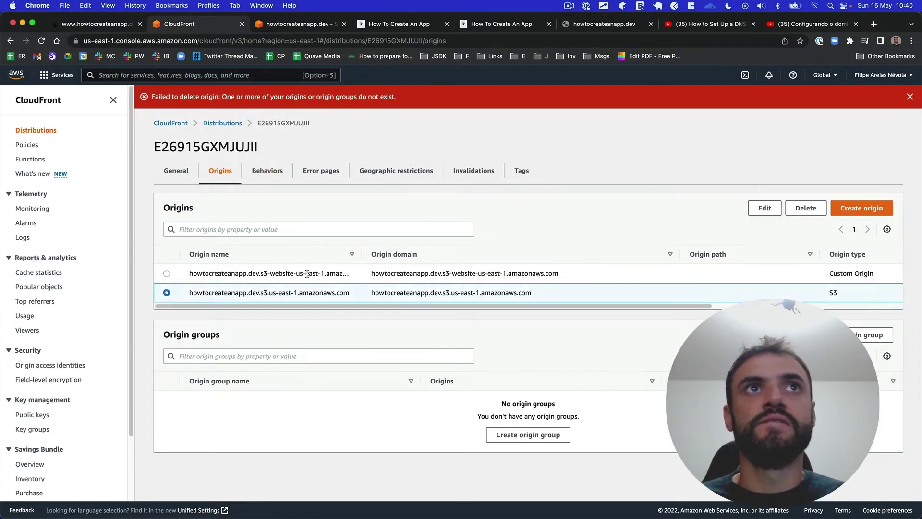
{"action": "left_click", "coordinate": [805, 208]}
{"action": "left_click", "coordinate": [586, 336]}
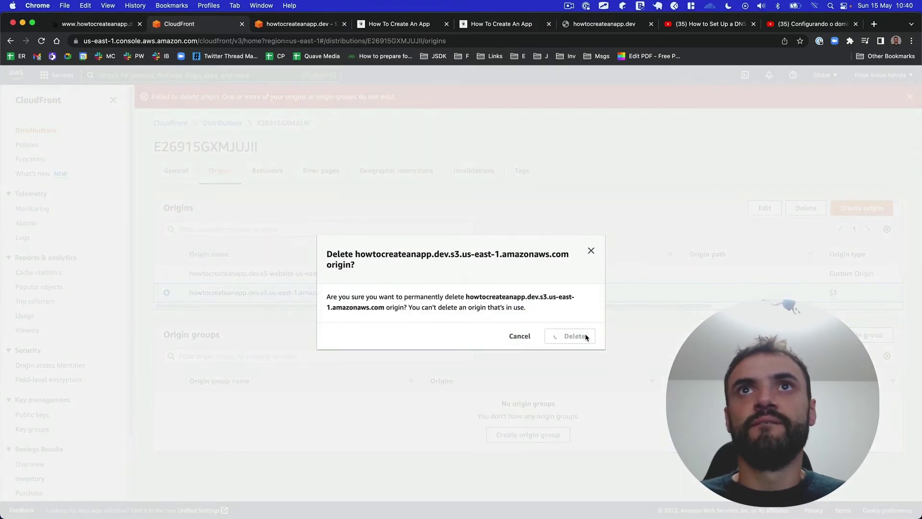
- Start creating a new CloudFront distribution and begin choosing its origin domain
{"action": "left_click", "coordinate": [211, 123]}
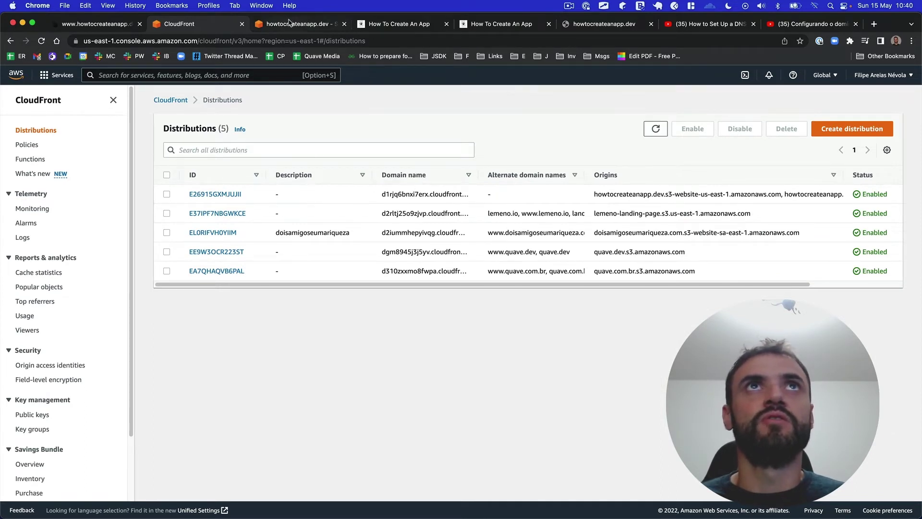
{"action": "left_click", "coordinate": [852, 129]}
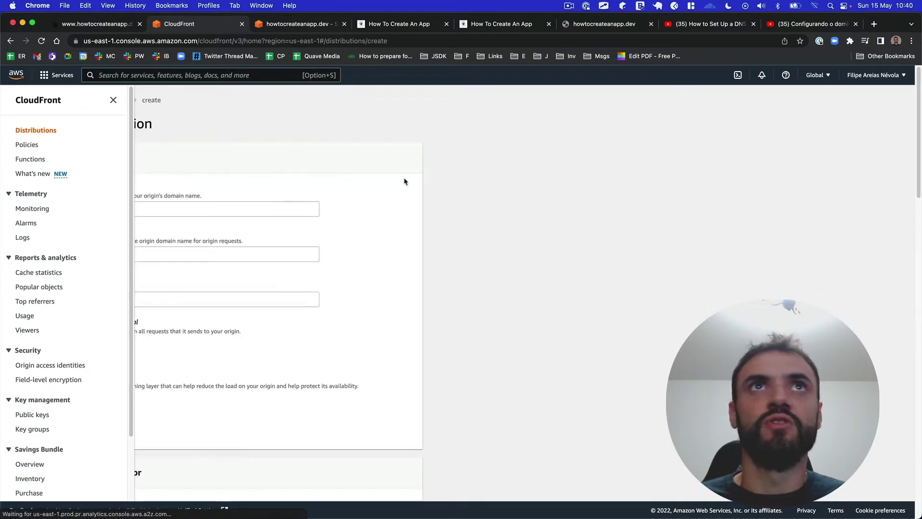
{"action": "left_click", "coordinate": [162, 209]}
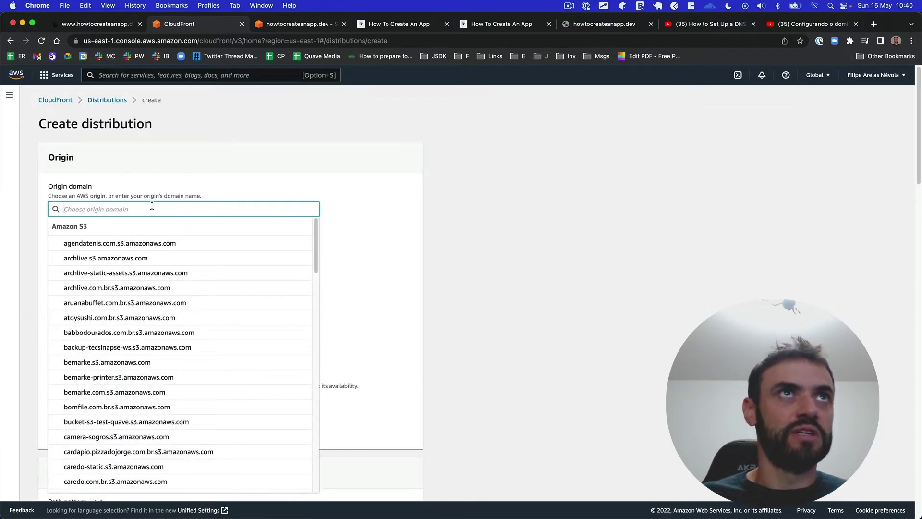
- In the S3 console, search the buckets for "comocriar" and open the comocriarumapp.dev bucket
{"action": "left_click", "coordinate": [298, 24]}
{"action": "scroll", "coordinate": [252, 206], "scroll_direction": "up", "scroll_amount": 20}
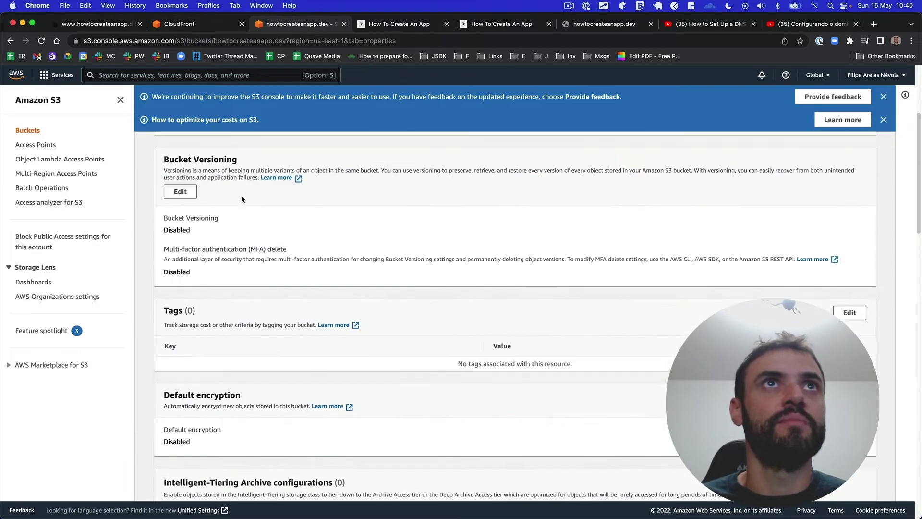
{"action": "left_click", "coordinate": [216, 146]}
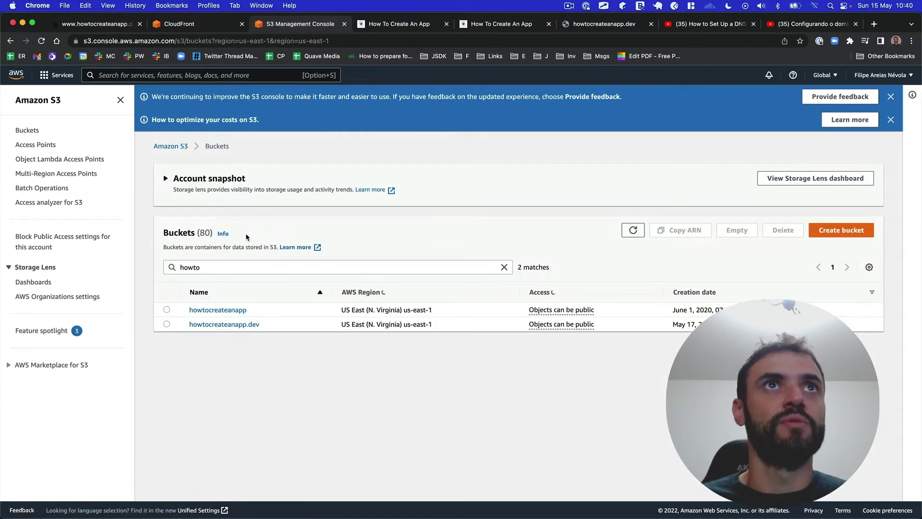
{"action": "double_click", "coordinate": [252, 270]}
{"action": "type", "text": "comocriar"}
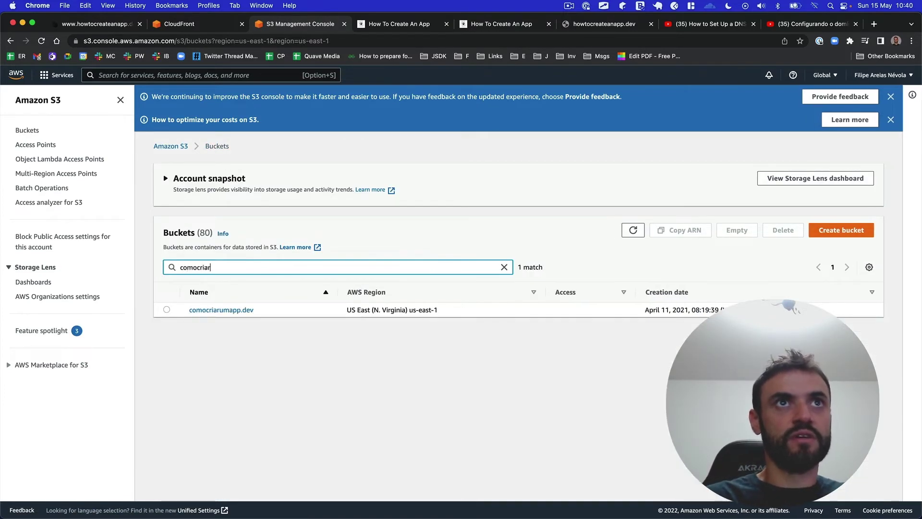
{"action": "left_click", "coordinate": [221, 310]}
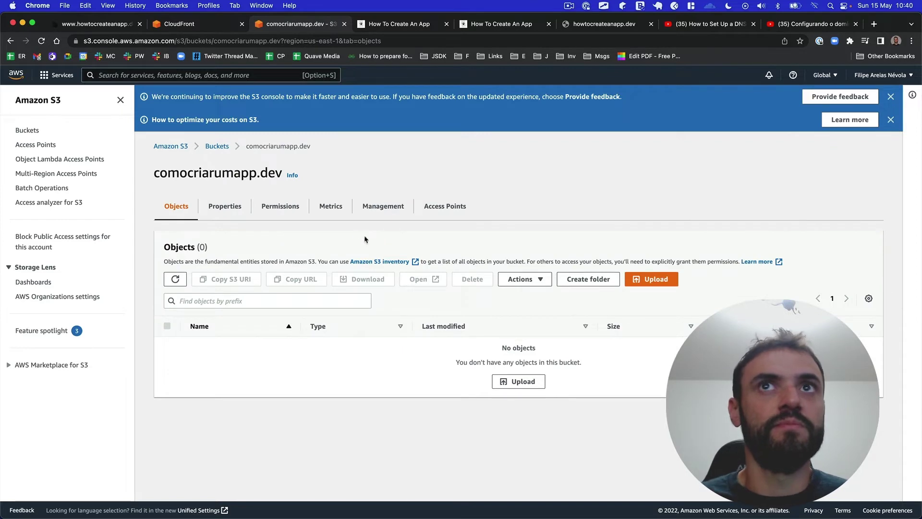
- Copy the bucket's static website hosting endpoint and enter it as the origin domain of the new CloudFront distribution
{"action": "left_click", "coordinate": [240, 209]}
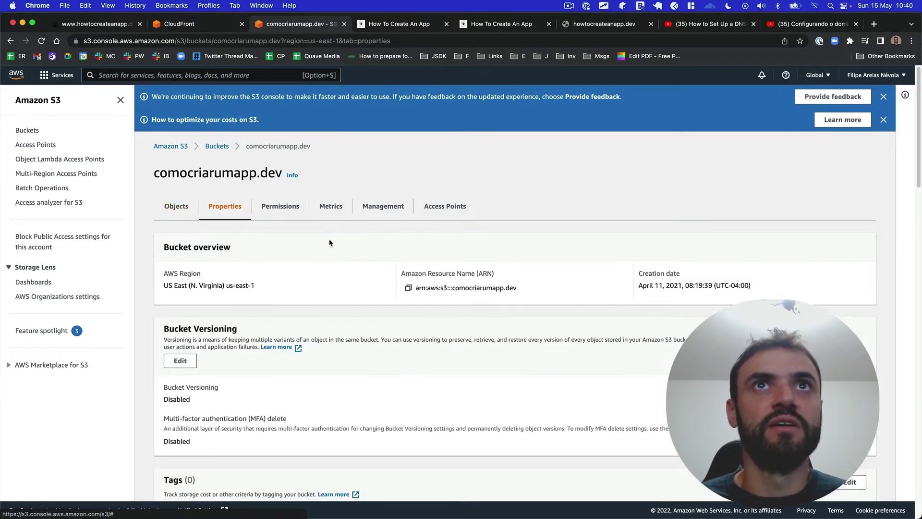
{"action": "scroll", "coordinate": [314, 349], "scroll_direction": "down", "scroll_amount": 15}
{"action": "scroll", "coordinate": [313, 350], "scroll_direction": "down", "scroll_amount": 6}
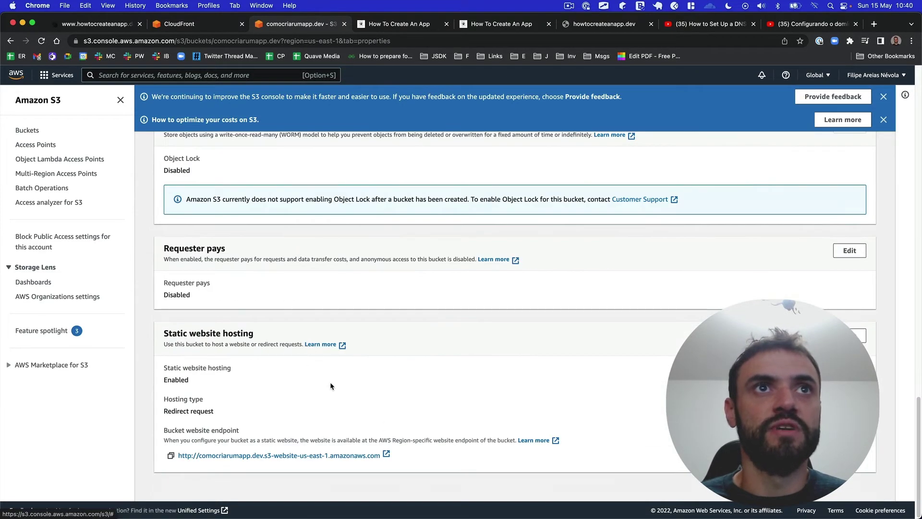
{"action": "left_click", "coordinate": [166, 457]}
{"action": "left_click", "coordinate": [201, 27]}
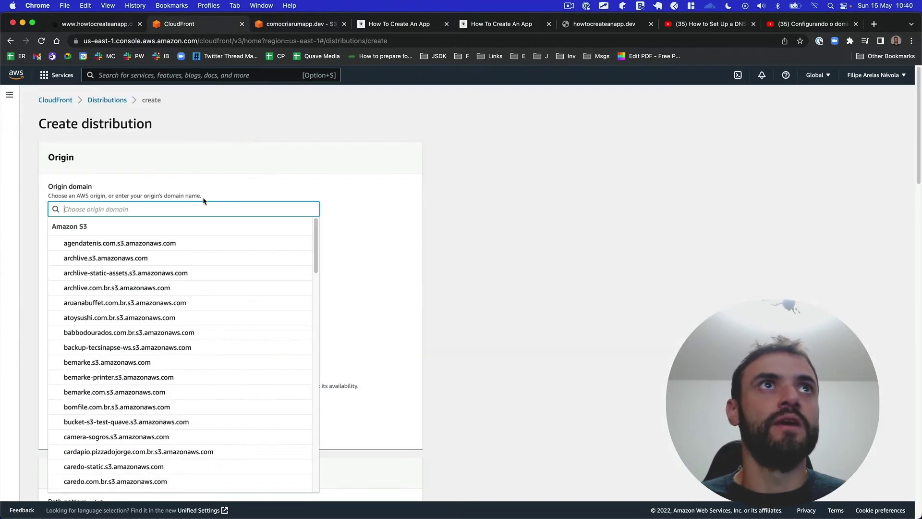
{"action": "key", "text": "super+v"}
{"action": "left_click", "coordinate": [212, 222]}
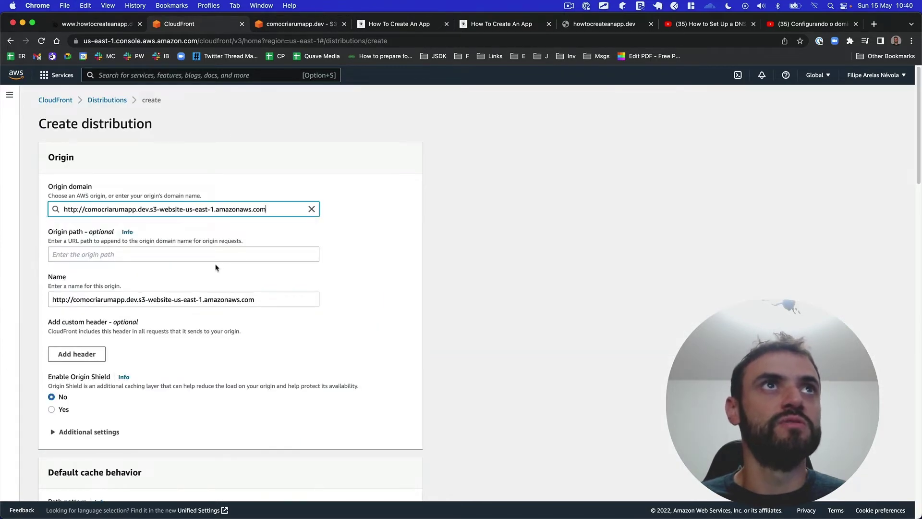
- Select the comocriarumapp.dev certificate as the custom SSL certificate and create the distribution
{"action": "scroll", "coordinate": [245, 281], "scroll_direction": "down", "scroll_amount": 3}
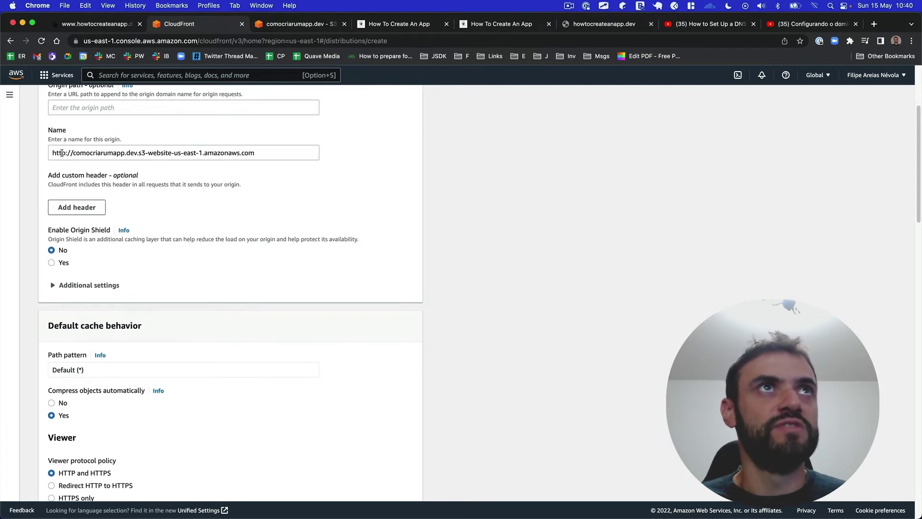
{"action": "scroll", "coordinate": [63, 164], "scroll_direction": "down", "scroll_amount": 7}
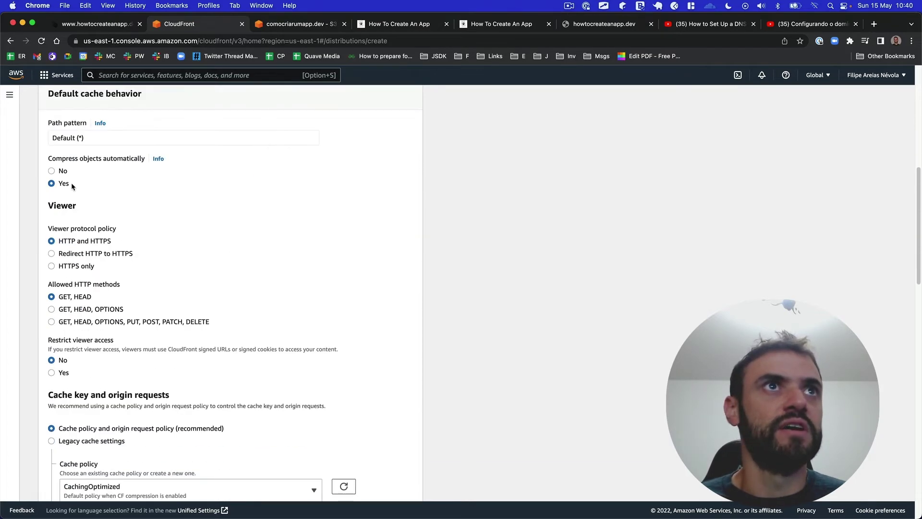
{"action": "scroll", "coordinate": [73, 189], "scroll_direction": "down", "scroll_amount": 3}
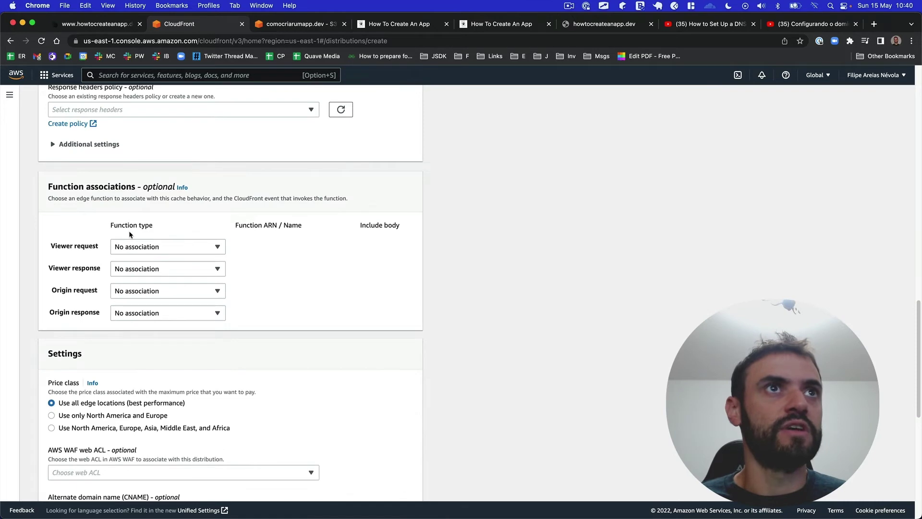
{"action": "scroll", "coordinate": [131, 232], "scroll_direction": "down", "scroll_amount": 10}
{"action": "left_click", "coordinate": [104, 207]}
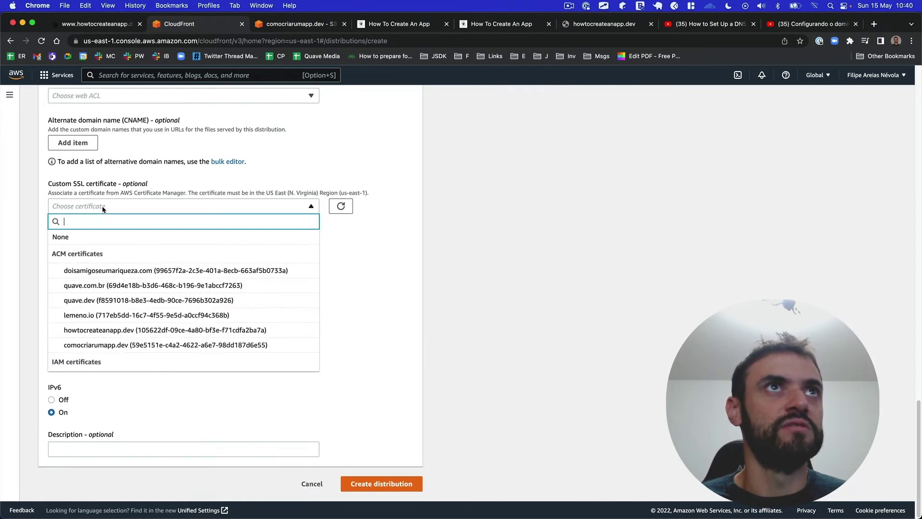
{"action": "left_click", "coordinate": [106, 350]}
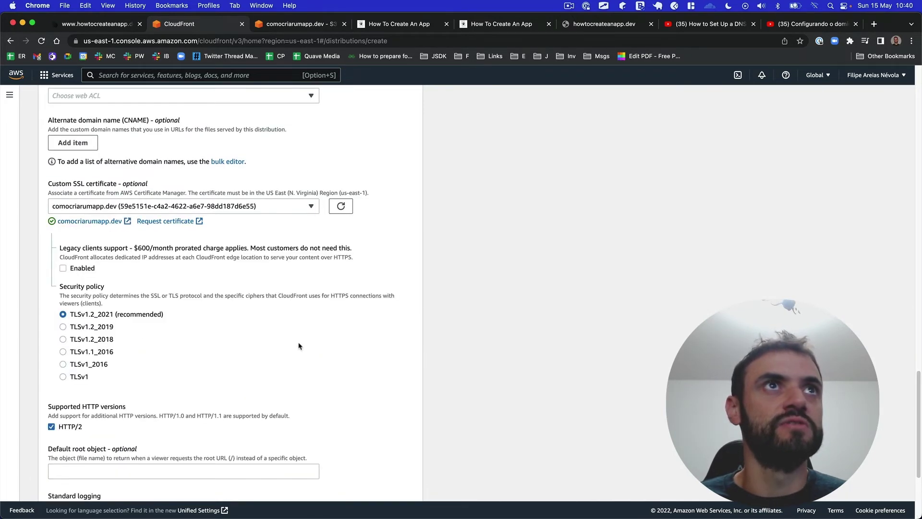
{"action": "scroll", "coordinate": [370, 481], "scroll_direction": "down", "scroll_amount": 4}
{"action": "left_click", "coordinate": [371, 482]}
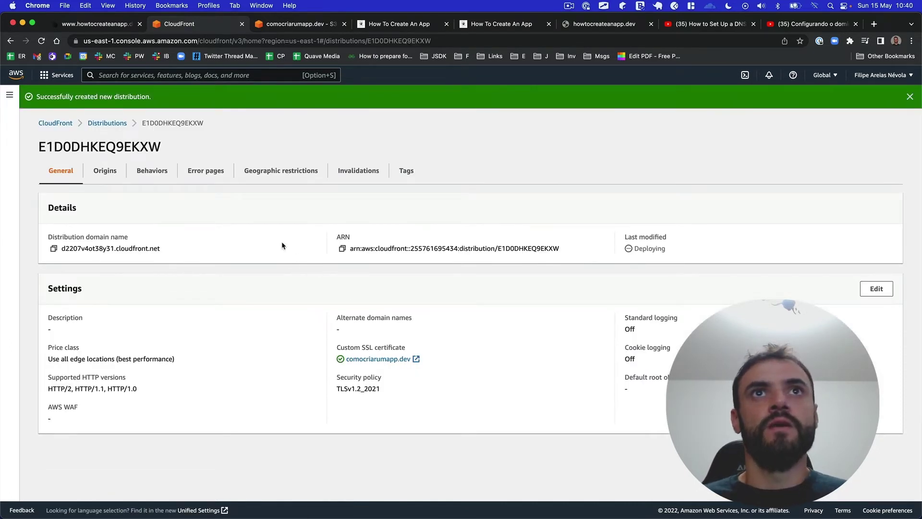
- Check the deployment status of the new distribution by refreshing the distributions list several times
{"action": "left_click", "coordinate": [104, 170]}
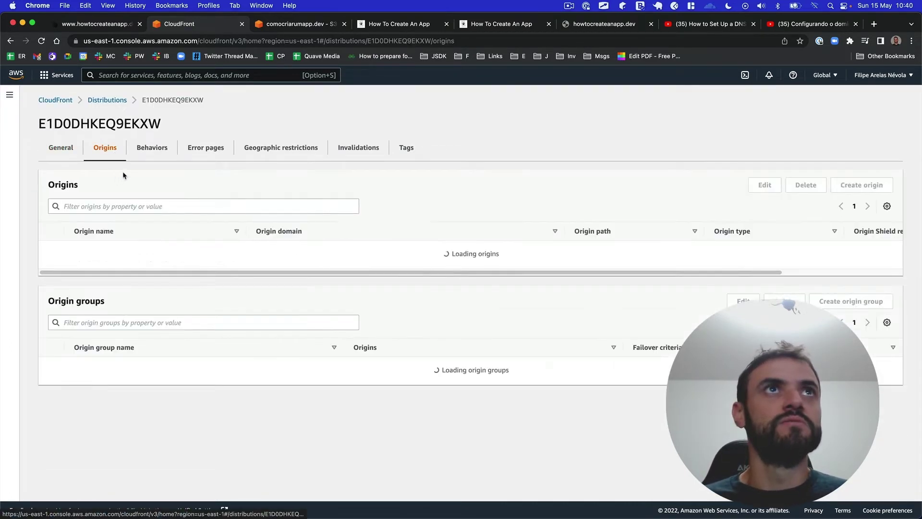
{"action": "left_click", "coordinate": [107, 99]}
{"action": "left_click", "coordinate": [656, 129]}
{"action": "left_click", "coordinate": [657, 131]}
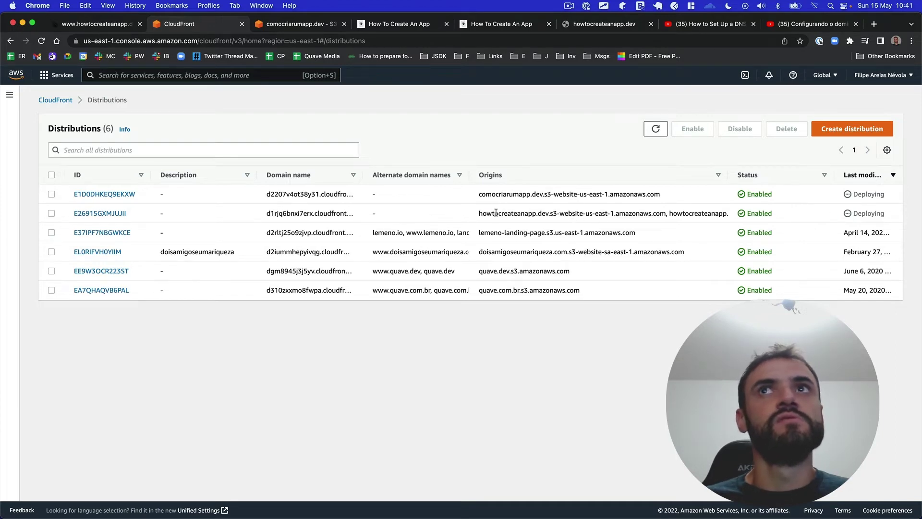
{"action": "left_click", "coordinate": [661, 133]}
{"action": "left_click", "coordinate": [658, 131]}
{"action": "left_click", "coordinate": [658, 130]}
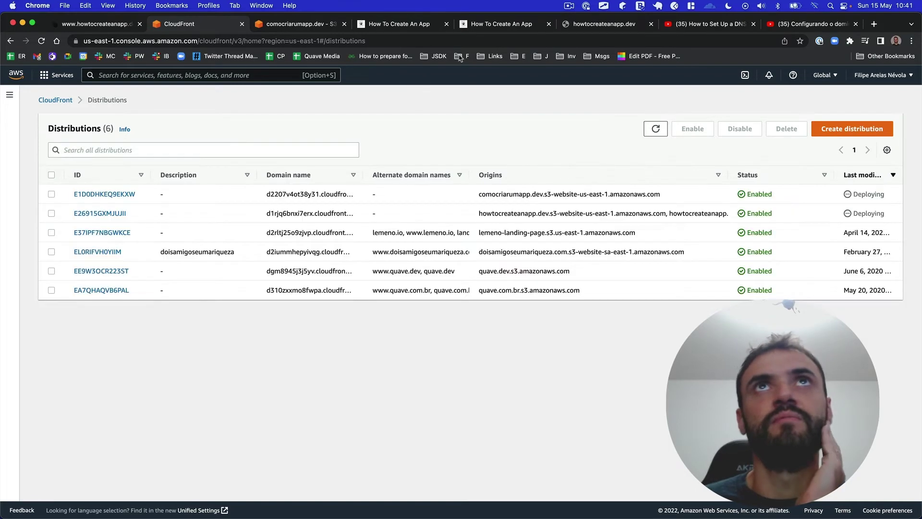
- Switch from the S3 bucket to Route 53 and open the list of hosted zones
{"action": "left_click", "coordinate": [310, 25]}
{"action": "scroll", "coordinate": [216, 192], "scroll_direction": "up", "scroll_amount": 10}
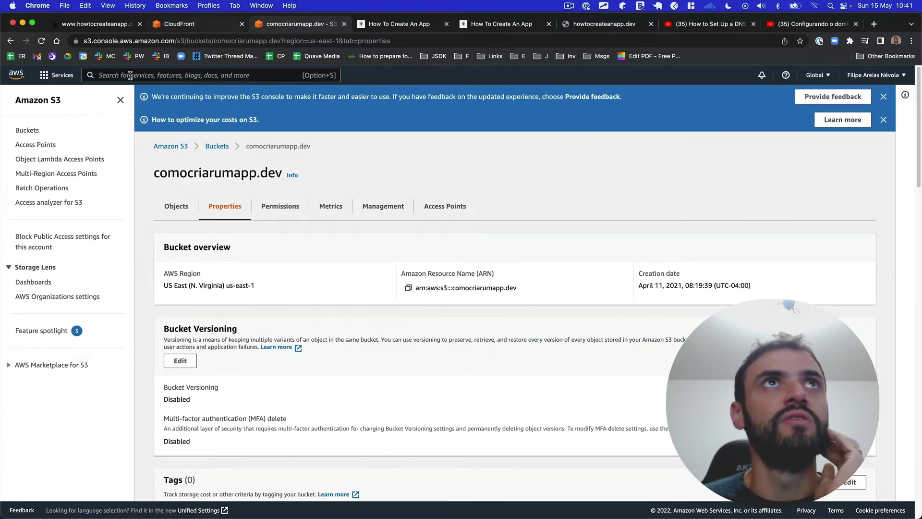
{"action": "left_click", "coordinate": [57, 74]}
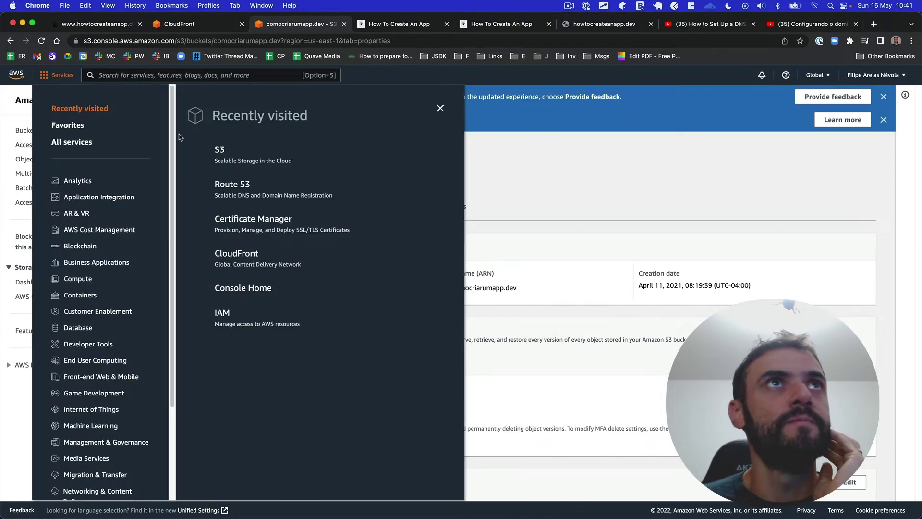
{"action": "left_click", "coordinate": [233, 184]}
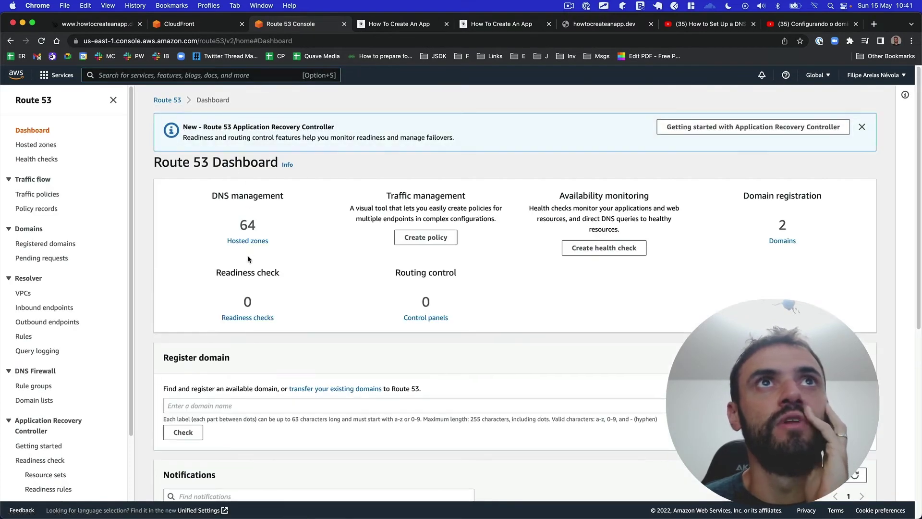
{"action": "left_click", "coordinate": [248, 240]}
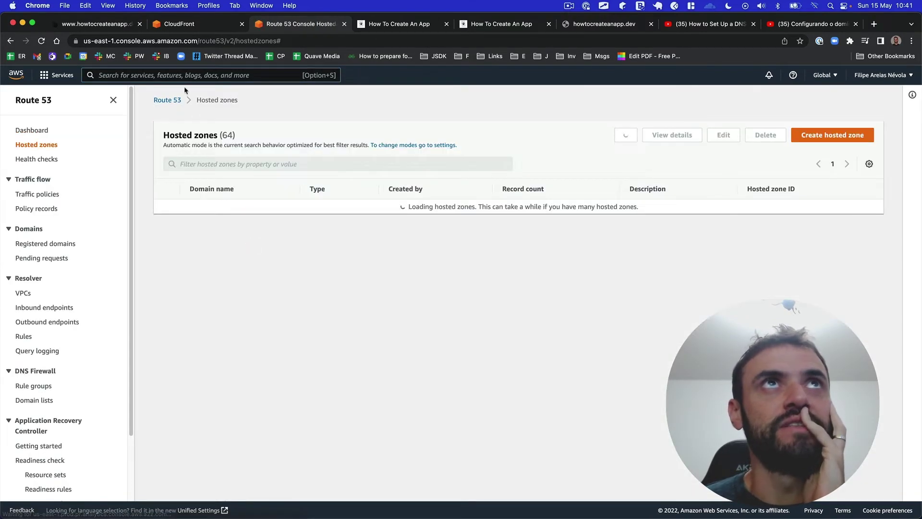
- Copy the domain name of the new comocriarumapp.dev distribution from the CloudFront distributions list
{"action": "left_click", "coordinate": [174, 26]}
{"action": "left_click_drag", "start_coordinate": [362, 177], "coordinate": [402, 176]}
{"action": "left_click_drag", "start_coordinate": [268, 194], "coordinate": [365, 194]}
{"action": "key", "text": "cmd+c"}
- Filter the Route 53 hosted zones by "comocriarumapp" and open the comocriarumapp.dev zone
{"action": "left_click", "coordinate": [272, 25]}
{"action": "left_click", "coordinate": [282, 164]}
{"action": "type", "text": "comocriarumapp"}
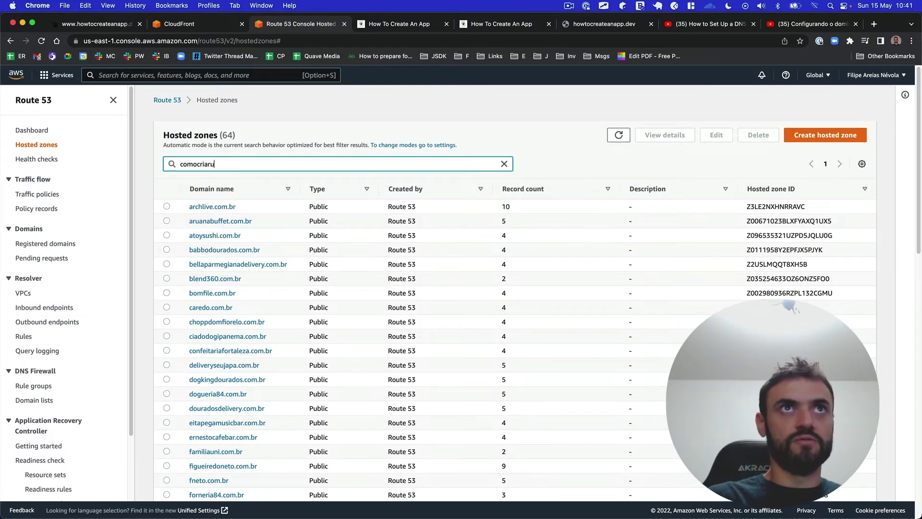
{"action": "key", "text": "Return"}
{"action": "left_click", "coordinate": [245, 225]}
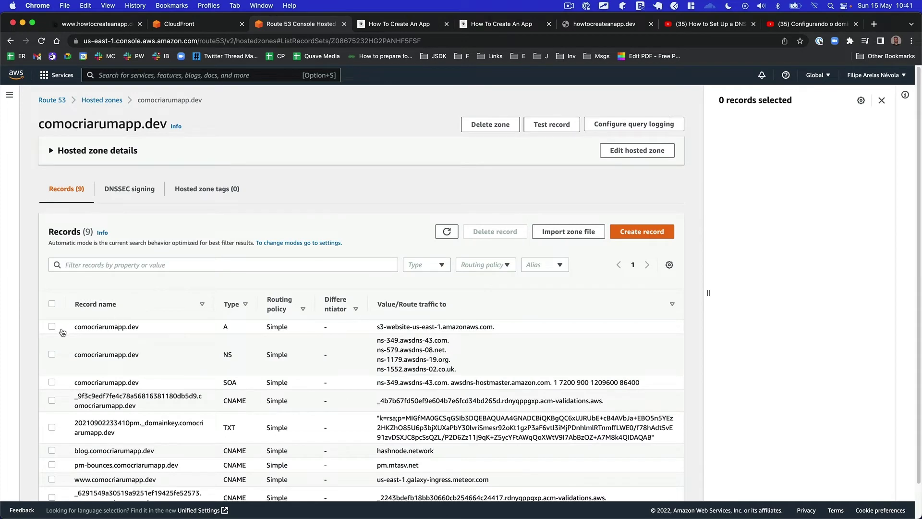
- Change the comocriarumapp.dev A record to an alias to the CloudFront distribution d2207v4ot38y31.cloudfront.net and save it
{"action": "left_click", "coordinate": [52, 327]}
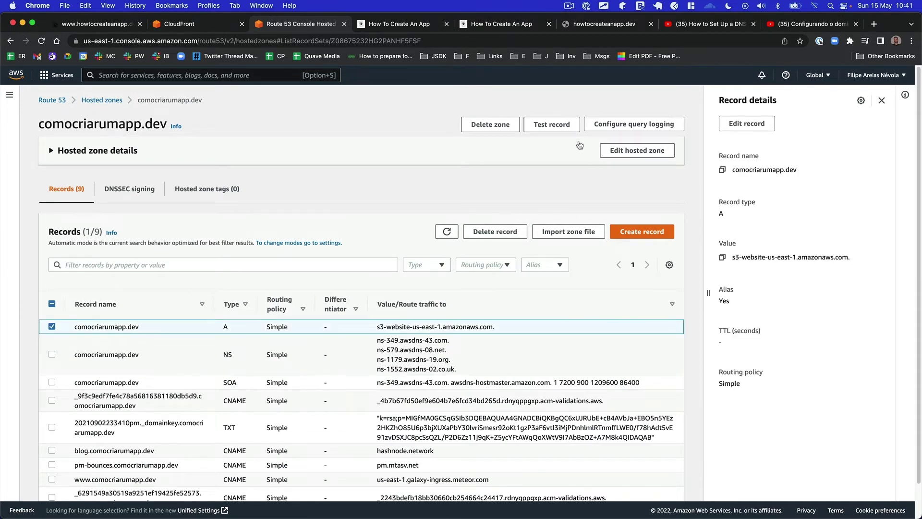
{"action": "left_click", "coordinate": [749, 126]}
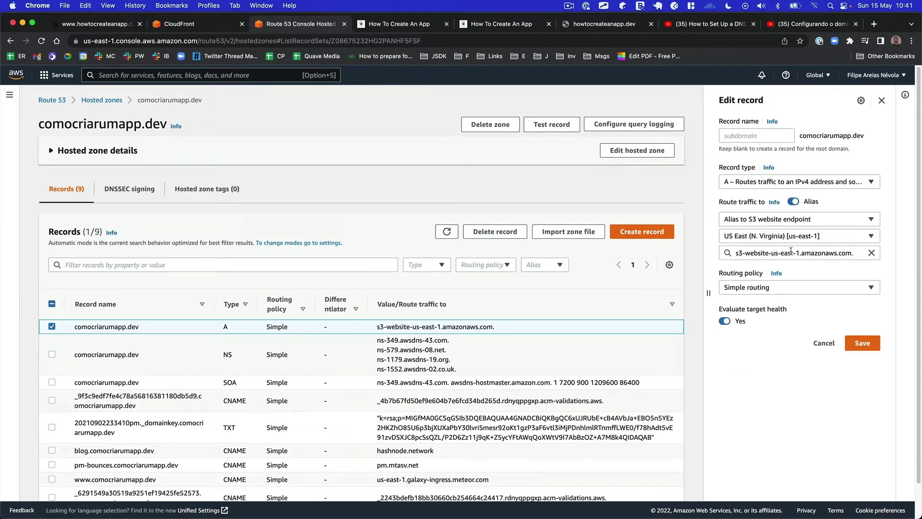
{"action": "left_click", "coordinate": [785, 225]}
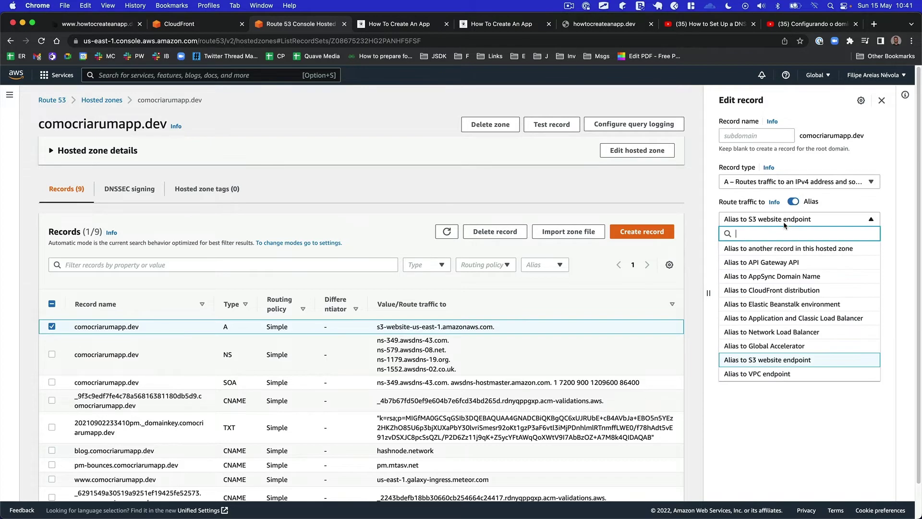
{"action": "left_click", "coordinate": [779, 291]}
{"action": "left_click", "coordinate": [769, 277]}
{"action": "key", "text": "cmd+v"}
{"action": "left_click", "coordinate": [863, 367]}
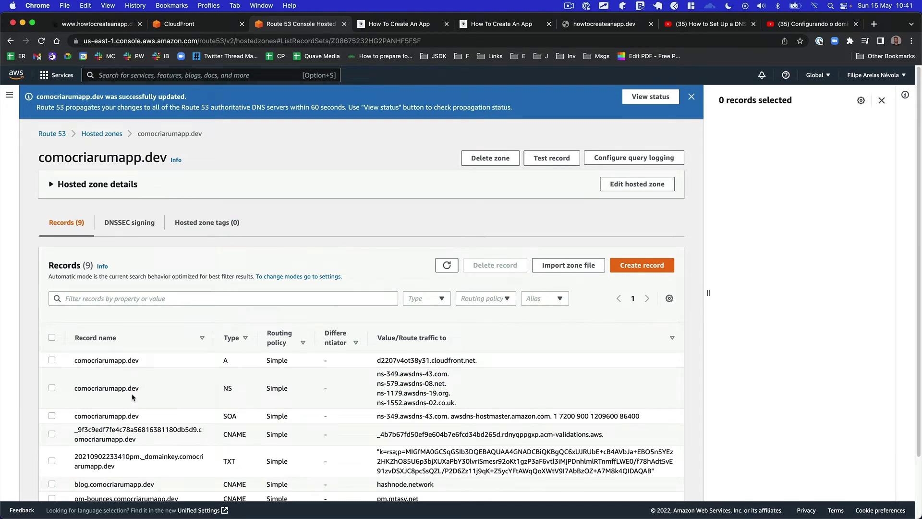
{"action": "scroll", "coordinate": [111, 356], "scroll_direction": "down", "scroll_amount": 3}
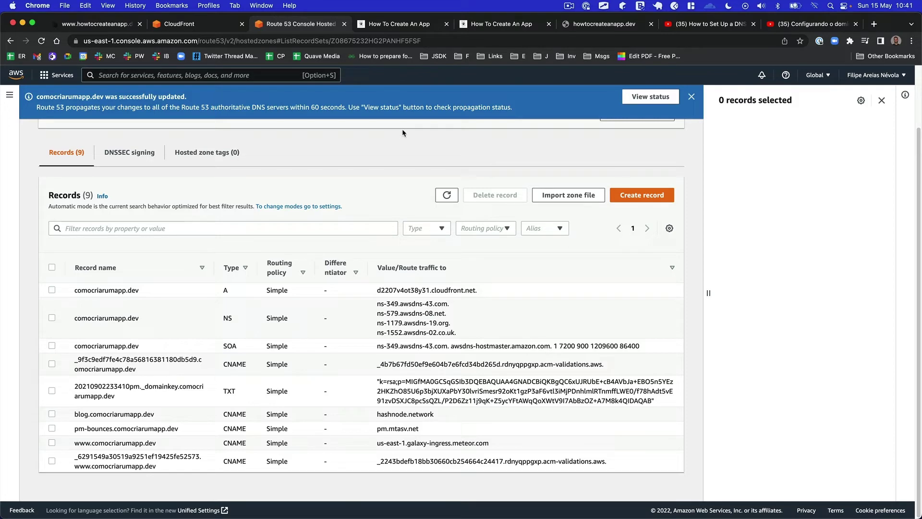
- Switch from Route 53 to the CloudFront distributions list, refresh it and check when each distribution was last modified
{"action": "left_click", "coordinate": [200, 29]}
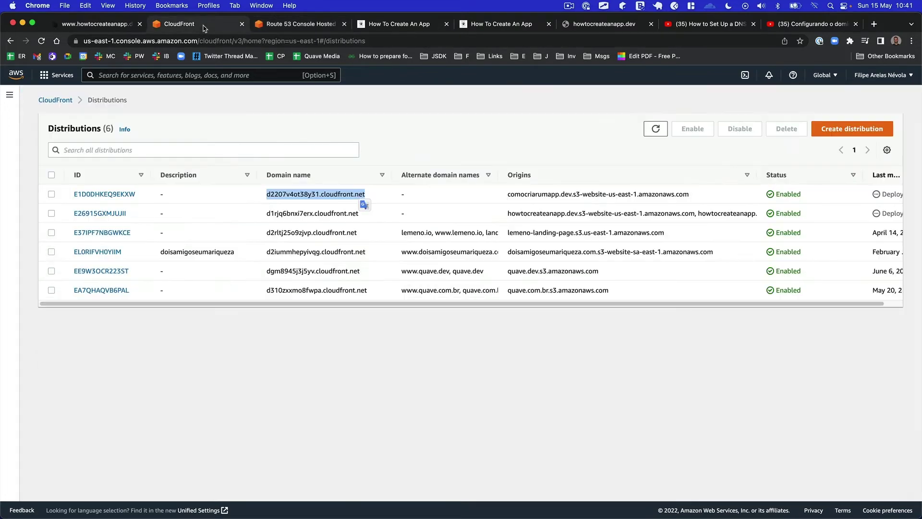
{"action": "left_click", "coordinate": [265, 28]}
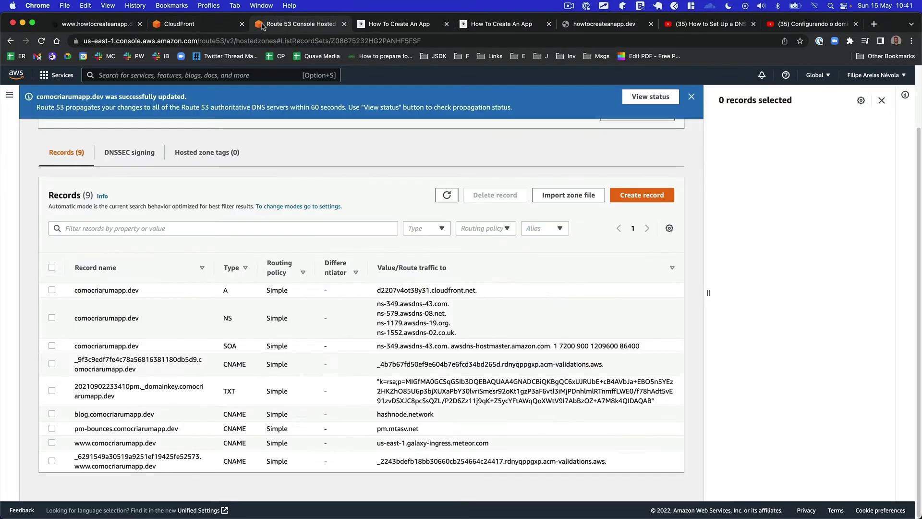
{"action": "left_click", "coordinate": [209, 24]}
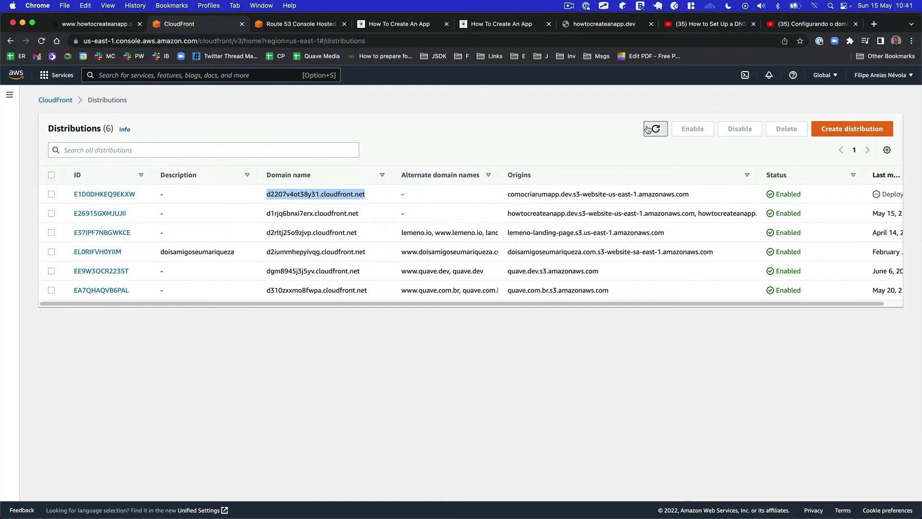
{"action": "left_click", "coordinate": [898, 304]}
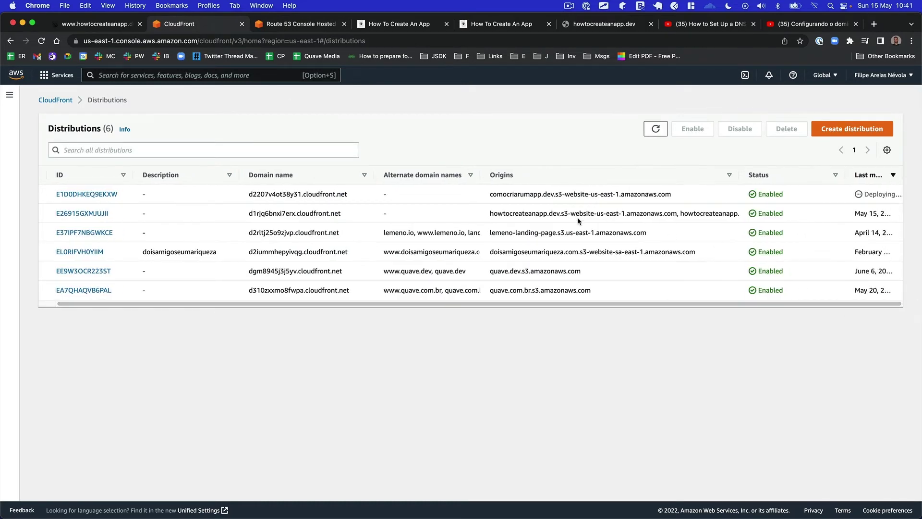
- Test howtocreateanapp.dev in its already open browser page by loading the address repeatedly
{"action": "left_click", "coordinate": [591, 29]}
{"action": "left_click", "coordinate": [263, 39]}
{"action": "key", "text": "Return"}
{"action": "left_click", "coordinate": [263, 41]}
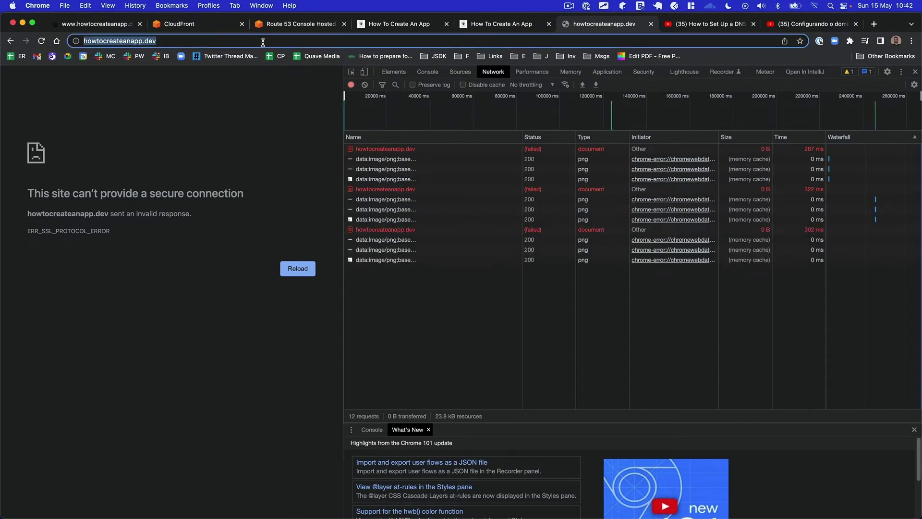
{"action": "key", "text": "Return"}
{"action": "left_click", "coordinate": [264, 42]}
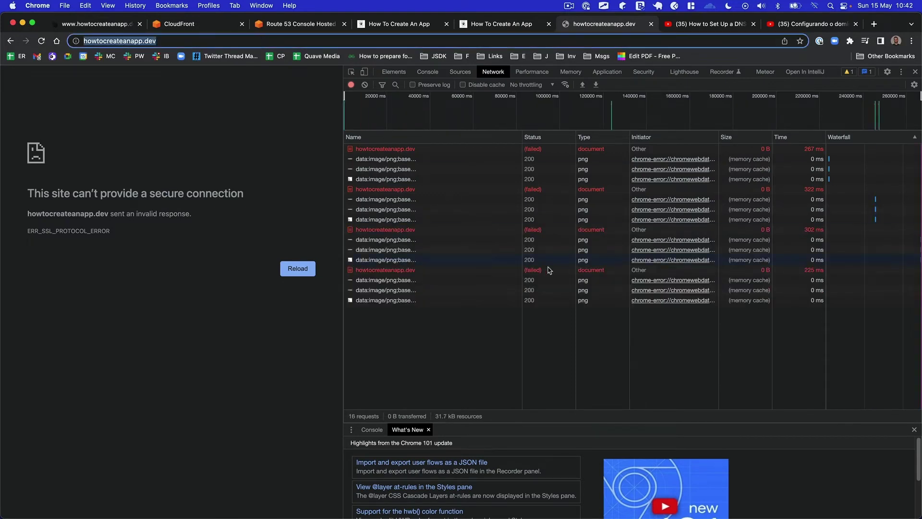
- Reload howtocreateanapp.dev and inspect the headers of its document request in the developer tools' network log
{"action": "left_click", "coordinate": [428, 72]}
{"action": "left_click", "coordinate": [460, 72]}
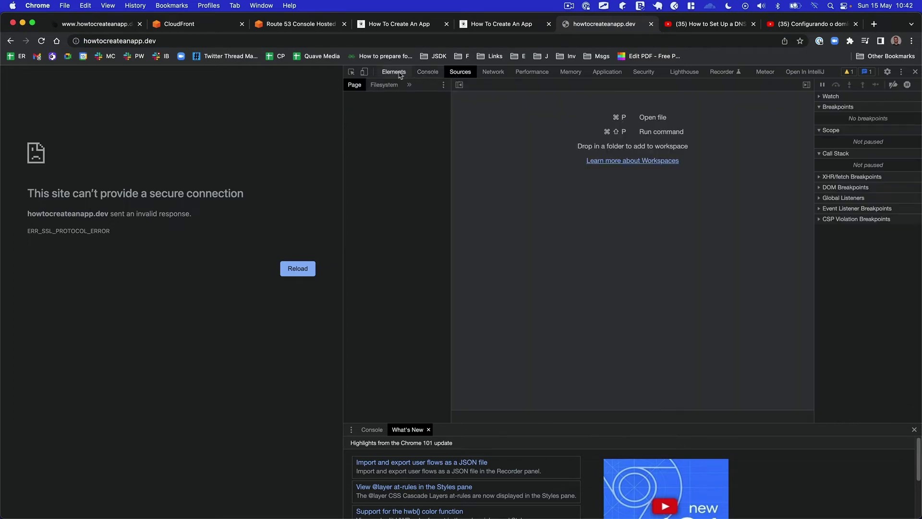
{"action": "left_click", "coordinate": [393, 72]}
{"action": "left_click", "coordinate": [428, 71]}
{"action": "left_click", "coordinate": [493, 72]}
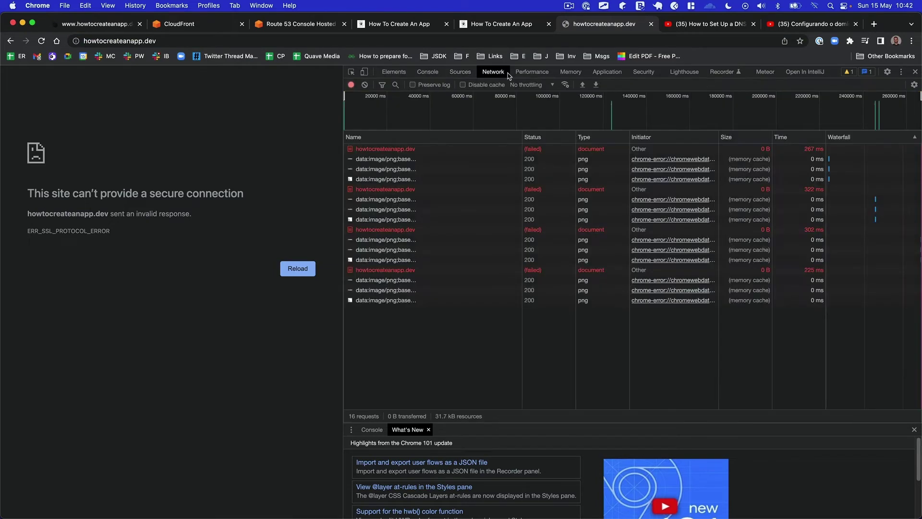
{"action": "left_click", "coordinate": [532, 72]}
{"action": "left_click", "coordinate": [493, 71]}
{"action": "left_click", "coordinate": [410, 150]}
{"action": "key", "text": "super+r"}
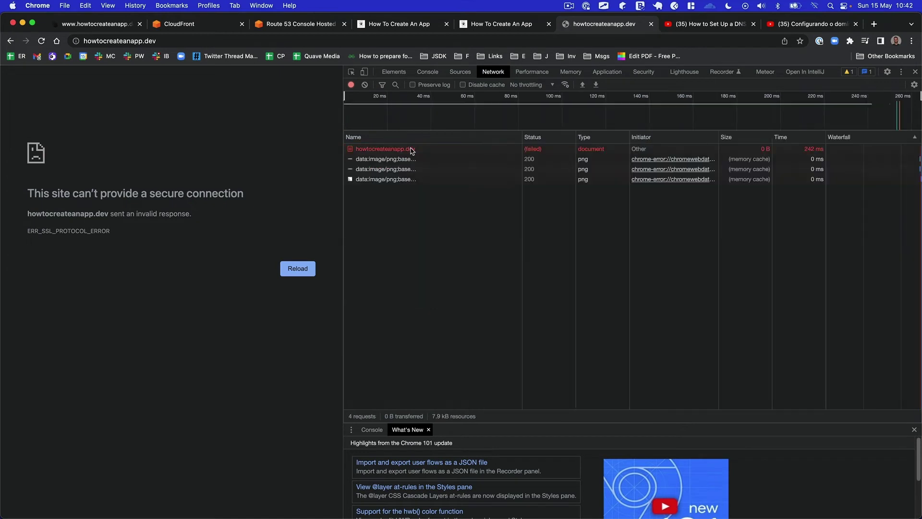
{"action": "left_click", "coordinate": [159, 43]}
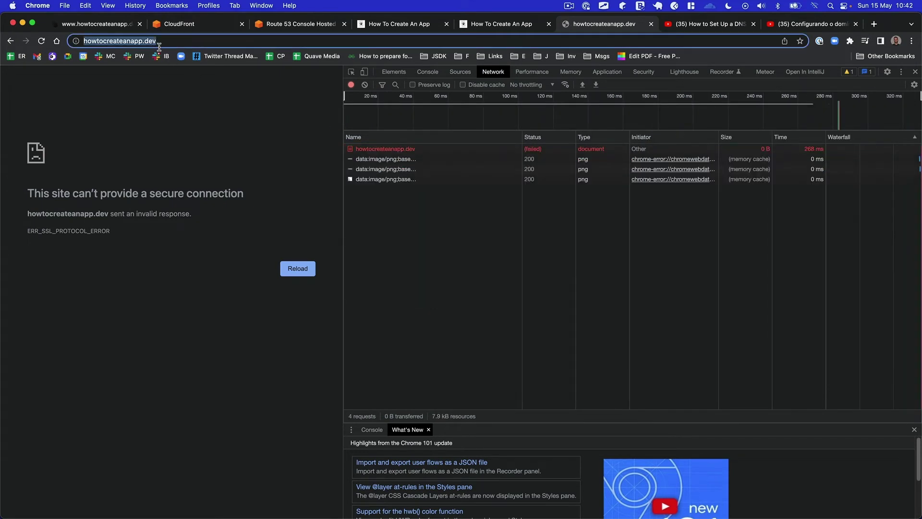
{"action": "left_click", "coordinate": [387, 150]}
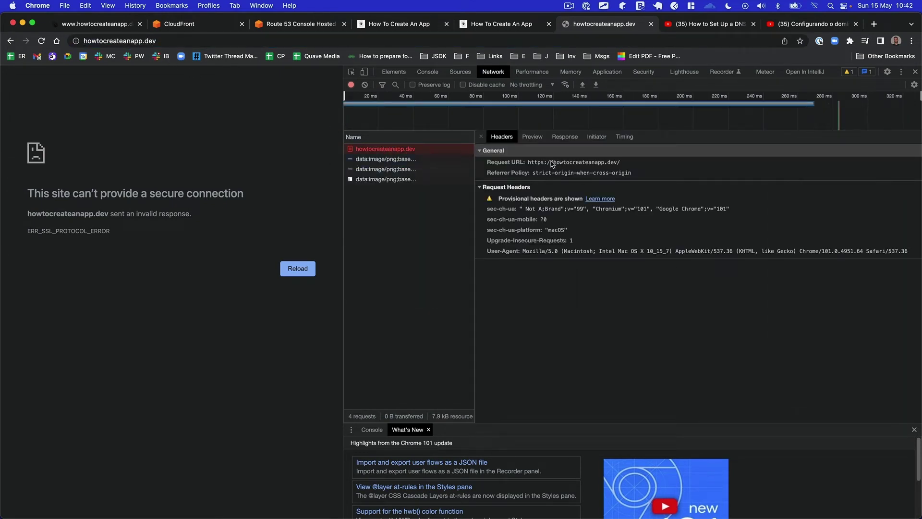
- Return to the CloudFront distributions and refresh the list to recheck the deployment status
{"action": "left_click", "coordinate": [410, 24]}
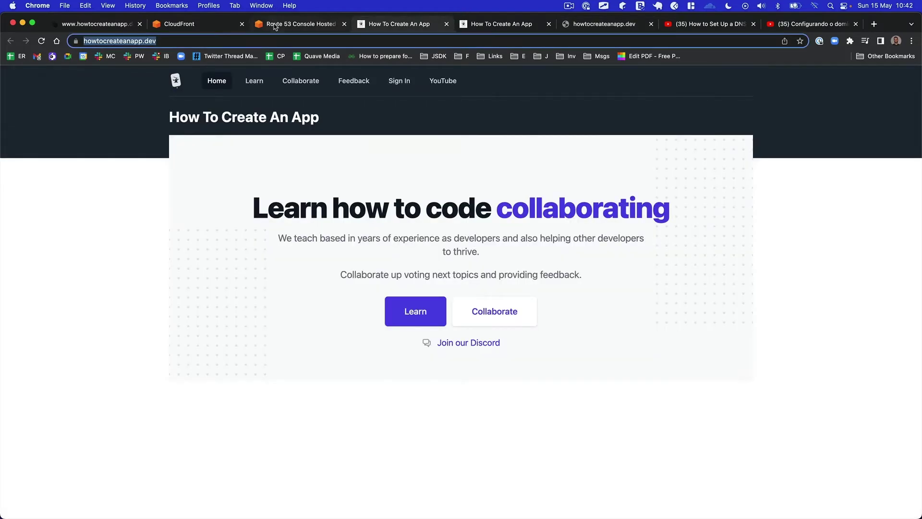
{"action": "left_click", "coordinate": [229, 24]}
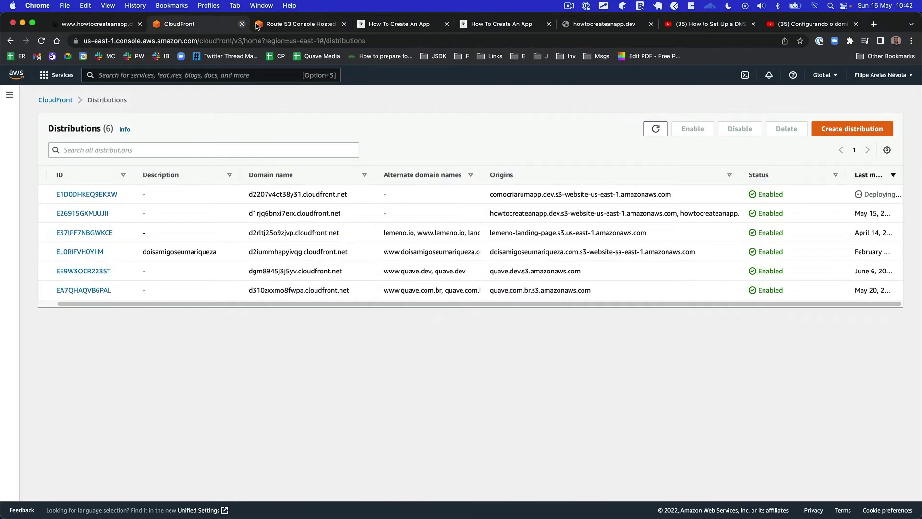
{"action": "left_click", "coordinate": [657, 131]}
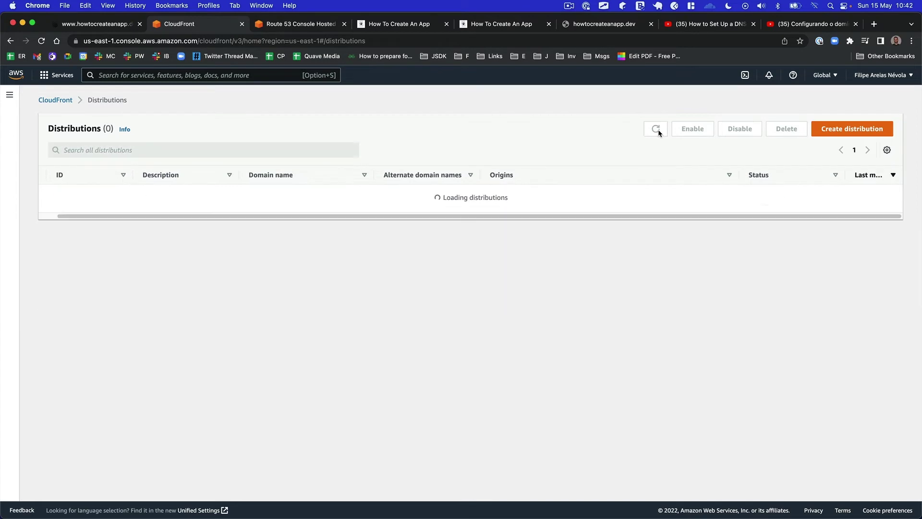
{"action": "double_click", "coordinate": [657, 139]}
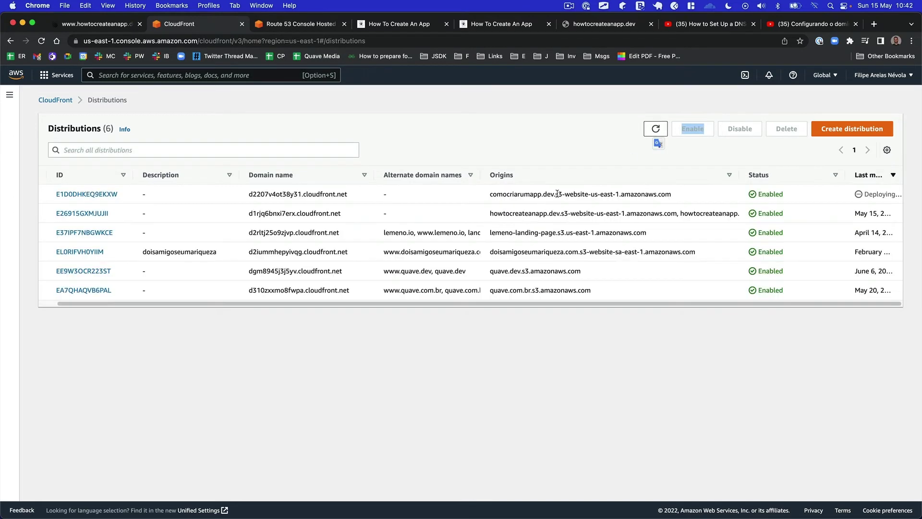
- Widen the Alternate domain names column and compare the alternate domain names and origins of all distributions
{"action": "left_click_drag", "start_coordinate": [558, 193], "coordinate": [614, 204]}
{"action": "left_click_drag", "start_coordinate": [542, 252], "coordinate": [607, 256]}
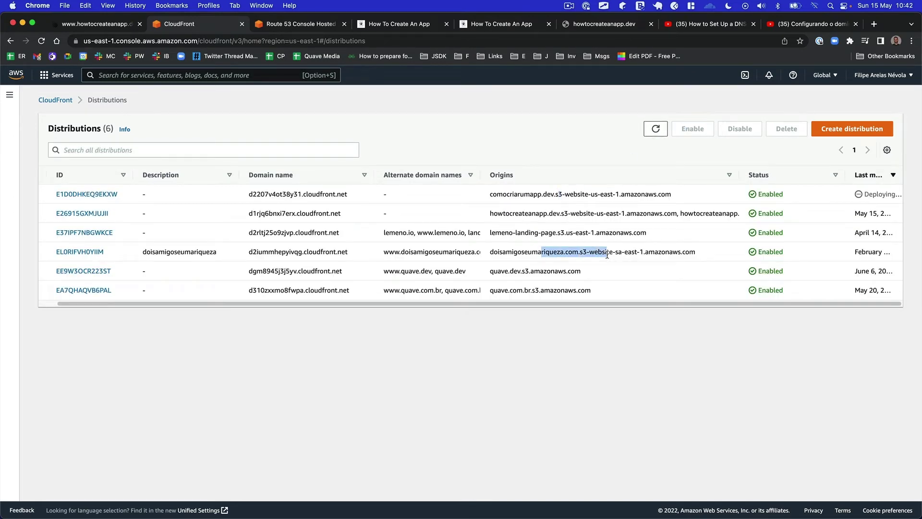
{"action": "left_click", "coordinate": [387, 196]}
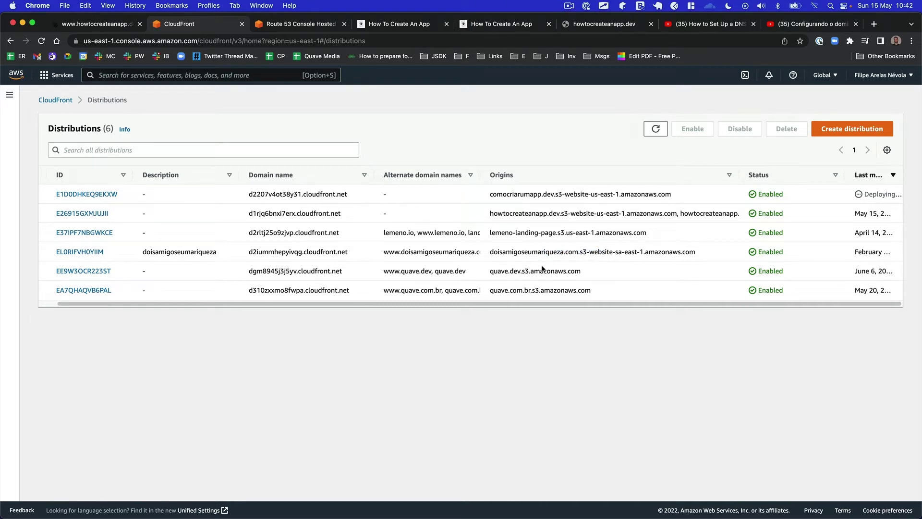
{"action": "left_click_drag", "start_coordinate": [480, 175], "coordinate": [637, 194]}
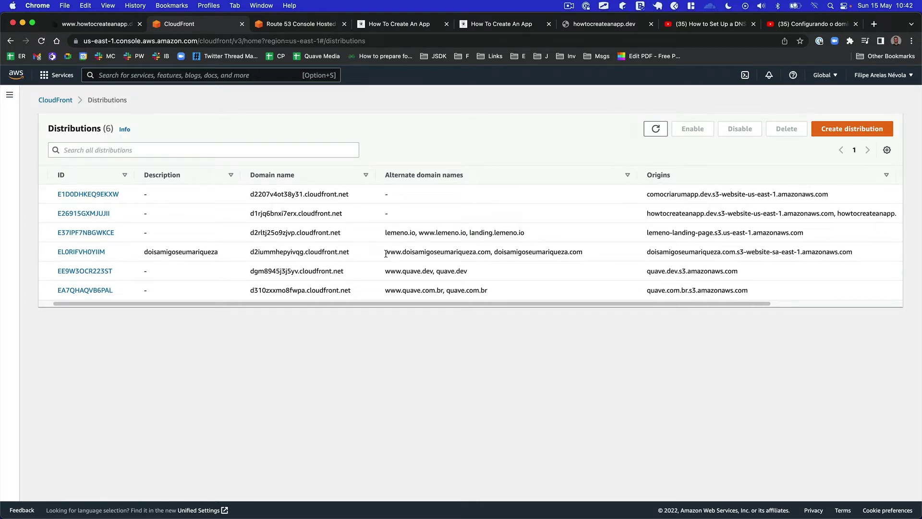
{"action": "scroll", "coordinate": [633, 307], "scroll_direction": "right", "scroll_amount": 5}
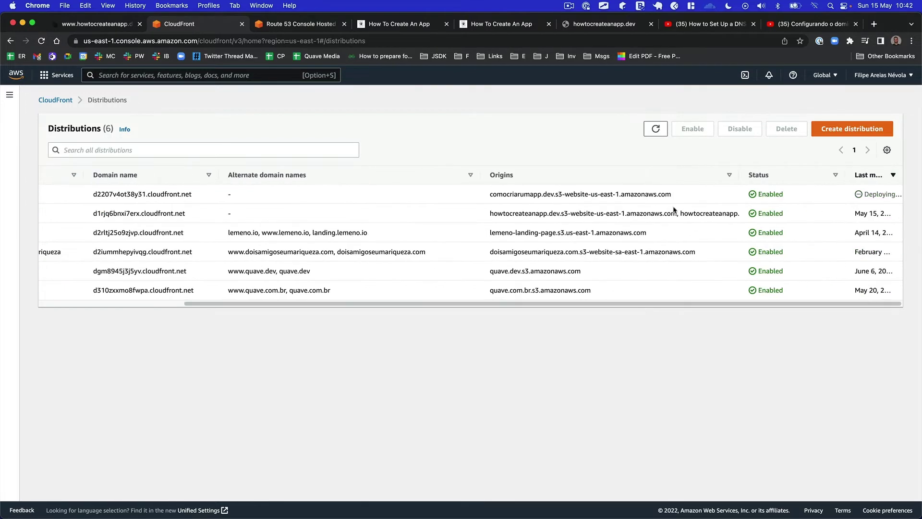
{"action": "scroll", "coordinate": [344, 305], "scroll_direction": "left", "scroll_amount": 5}
- Open the howtocreateanapp.dev distribution's settings for editing and look through all of its options
{"action": "left_click", "coordinate": [98, 212]}
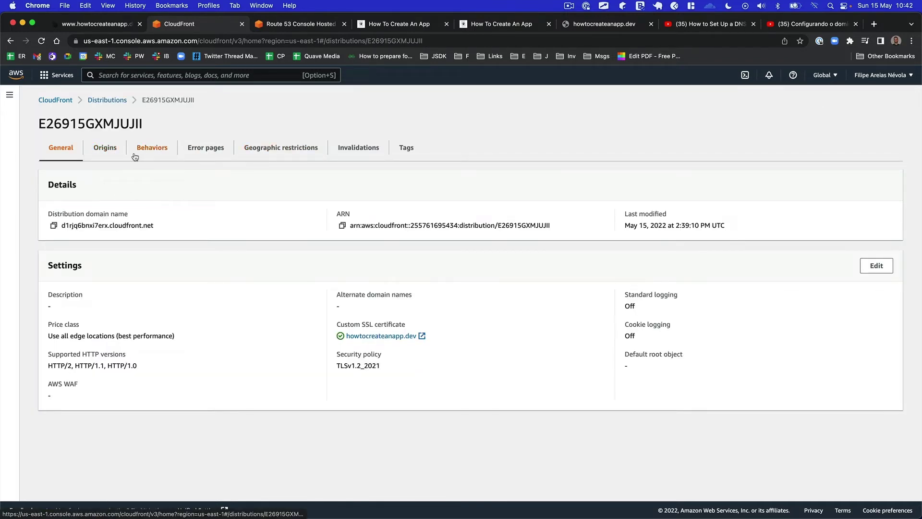
{"action": "left_click", "coordinate": [877, 267]}
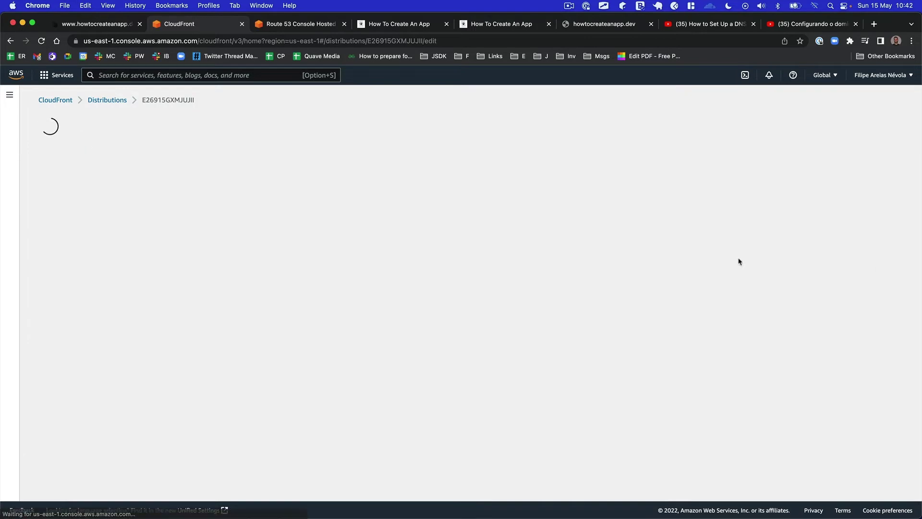
{"action": "scroll", "coordinate": [203, 281], "scroll_direction": "down", "scroll_amount": 5}
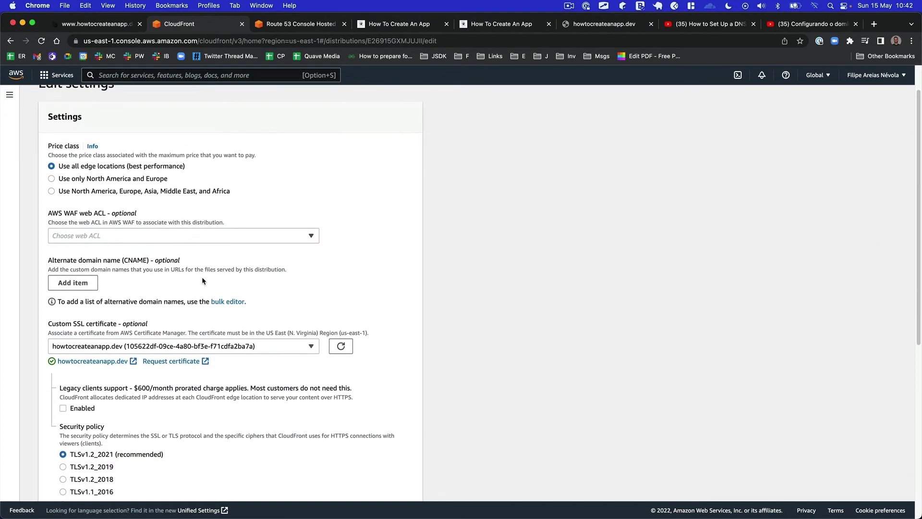
{"action": "scroll", "coordinate": [202, 276], "scroll_direction": "down", "scroll_amount": 3}
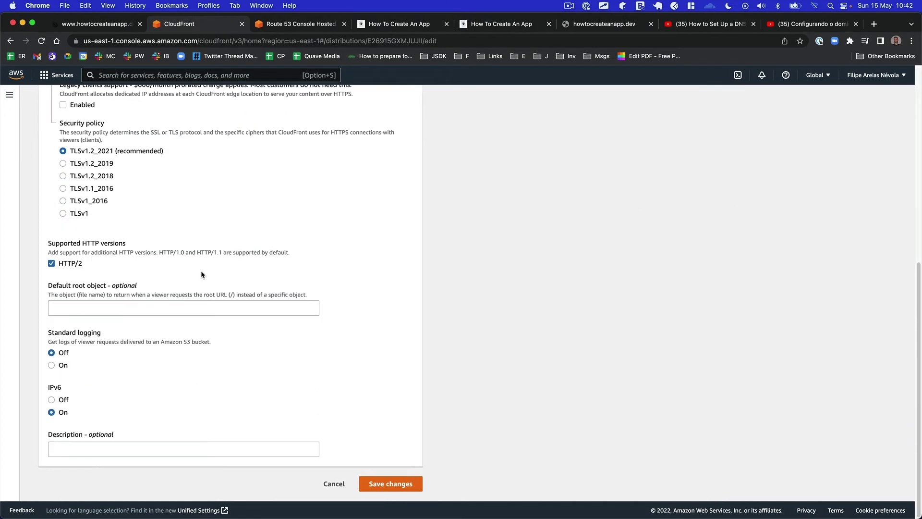
{"action": "scroll", "coordinate": [207, 279], "scroll_direction": "up", "scroll_amount": 8}
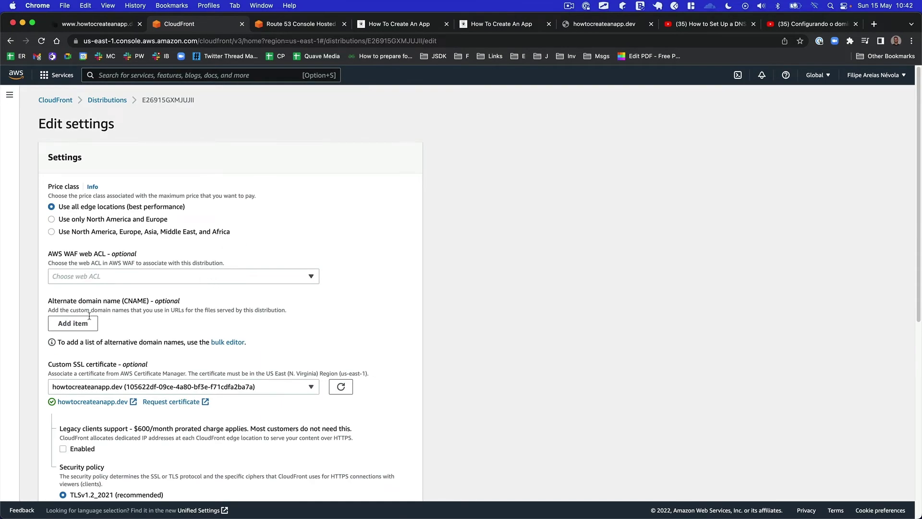
{"action": "left_click", "coordinate": [56, 325]}
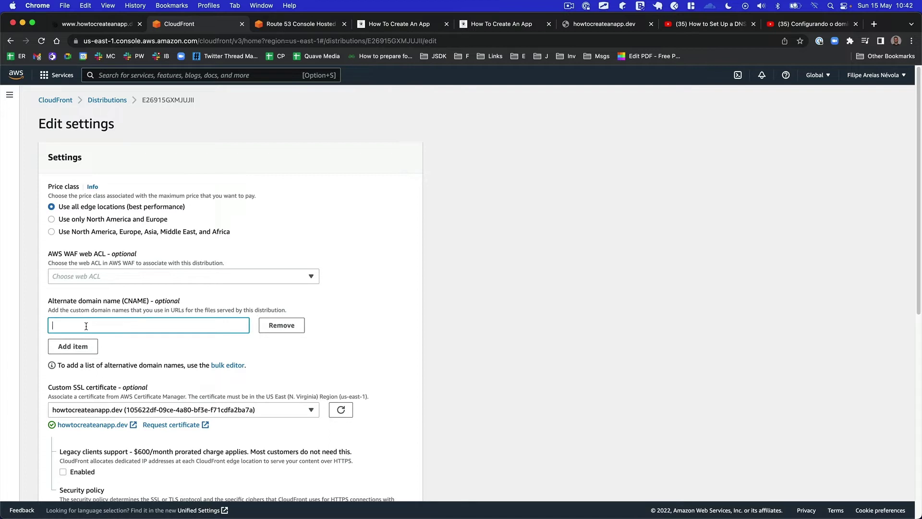
{"action": "type", "text": "comocri"}
{"action": "key", "text": "super+a"}
{"action": "type", "text": "howtocreateanapp."}
{"action": "left_click", "coordinate": [77, 346]}
{"action": "left_click", "coordinate": [90, 327]}
{"action": "left_click", "coordinate": [91, 346]}
{"action": "type", "text": "www."}
{"action": "type", "text": "howtocreateanapp.dev"}
{"action": "scroll", "coordinate": [142, 362], "scroll_direction": "down", "scroll_amount": 10}
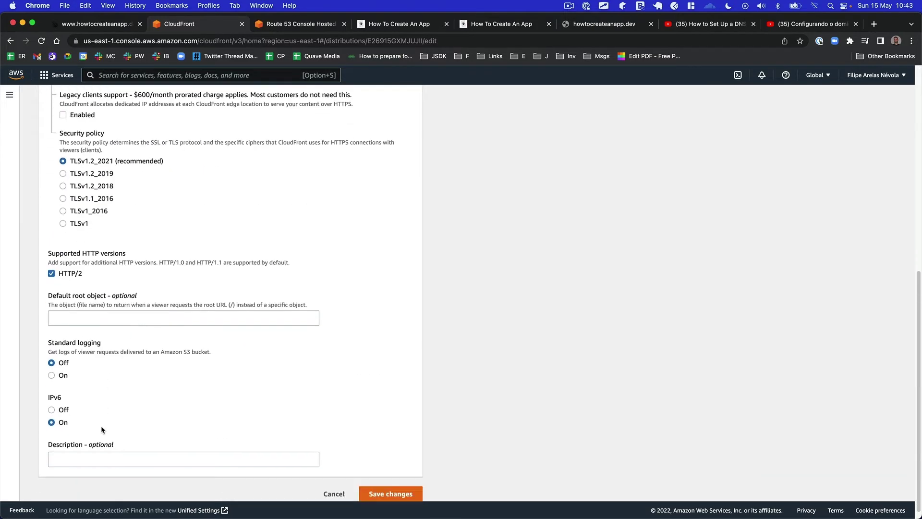
{"action": "left_click", "coordinate": [401, 484]}
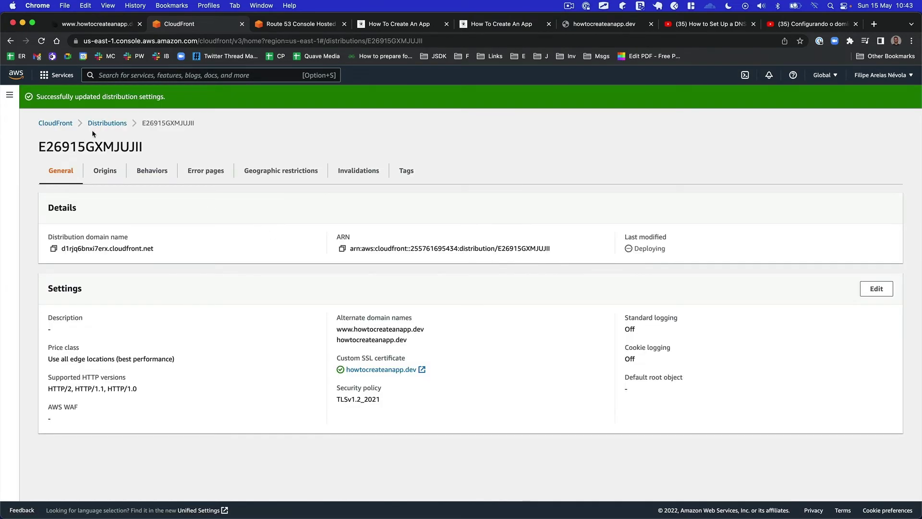
{"action": "left_click", "coordinate": [107, 123]}
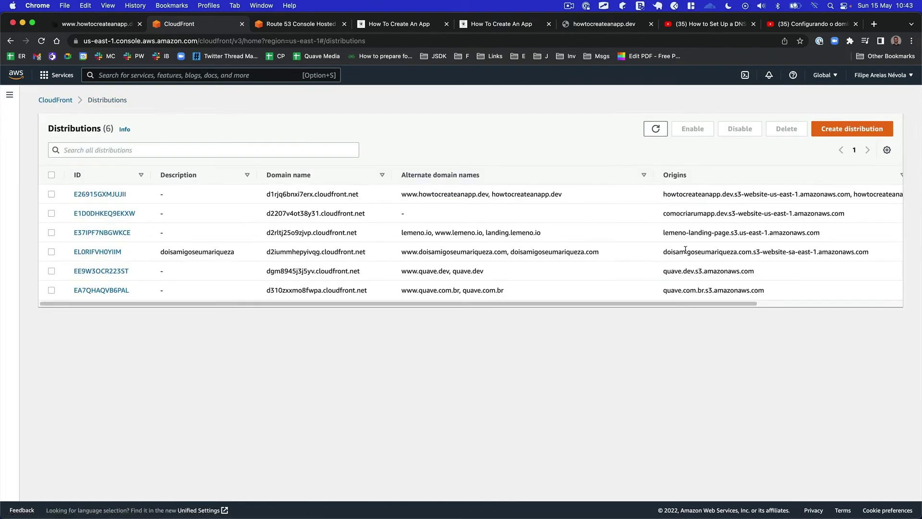
{"action": "left_click", "coordinate": [122, 213]}
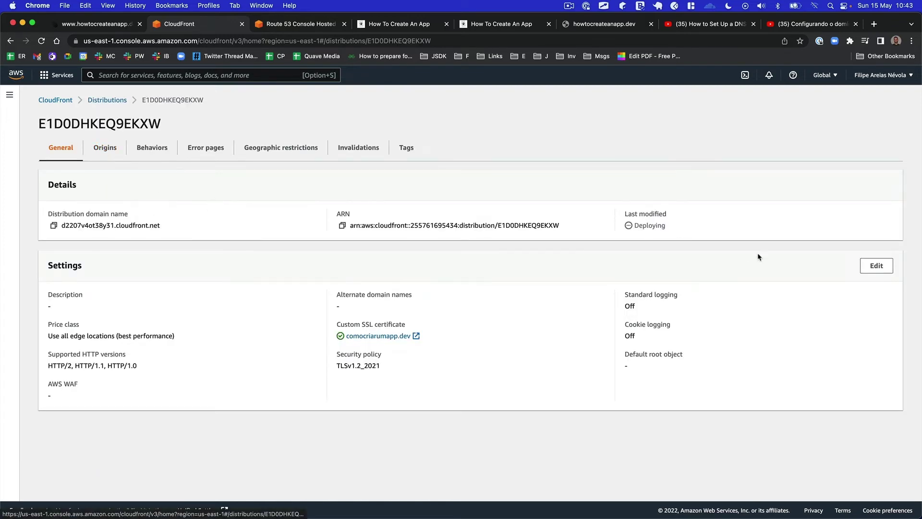
{"action": "left_click", "coordinate": [877, 266]}
{"action": "left_click", "coordinate": [83, 271]}
{"action": "left_click", "coordinate": [76, 323]}
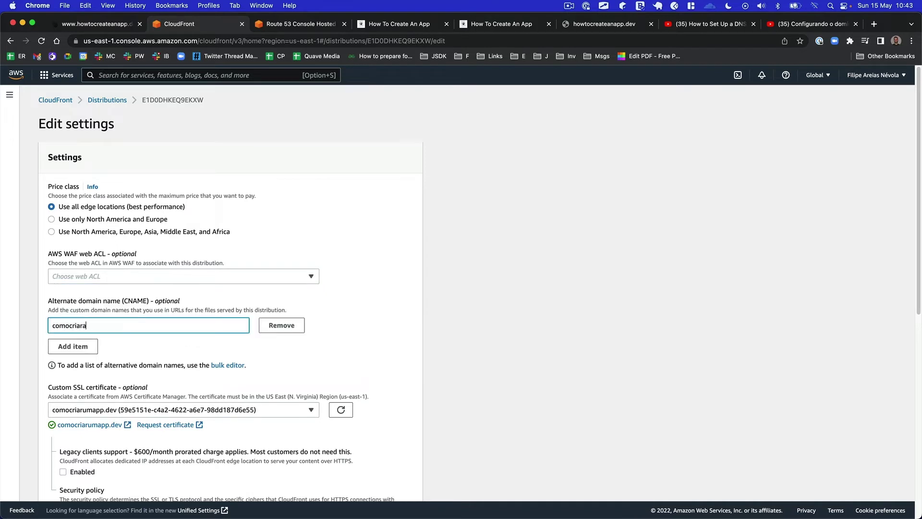
{"action": "left_click", "coordinate": [88, 345]}
{"action": "type", "text": "www."}
{"action": "type", "text": "comocriarumapp.dev"}
{"action": "scroll", "coordinate": [82, 463], "scroll_direction": "down", "scroll_amount": 10}
{"action": "scroll", "coordinate": [82, 463], "scroll_direction": "down", "scroll_amount": 1}
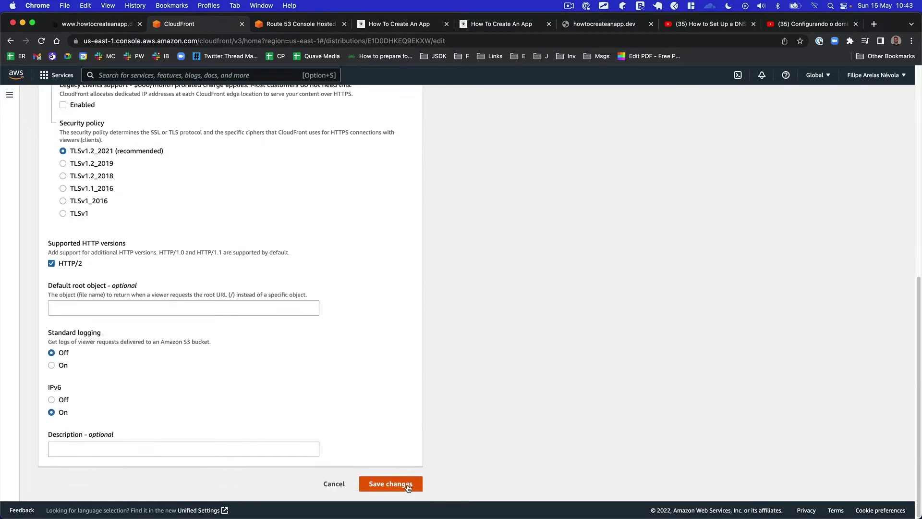
{"action": "left_click", "coordinate": [391, 484]}
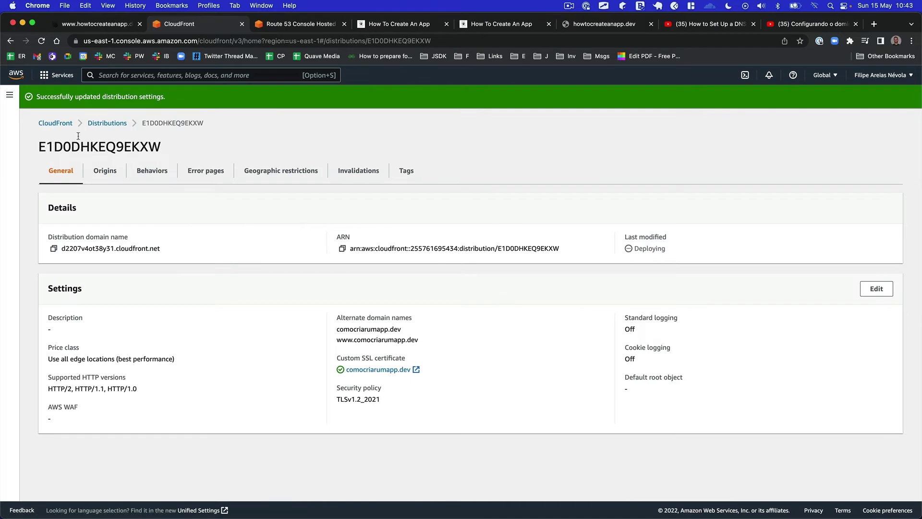
- Return to the distributions list, refresh it to check the deployment status, and briefly view the howtocreateanapp.dev distribution's details
{"action": "left_click", "coordinate": [107, 125]}
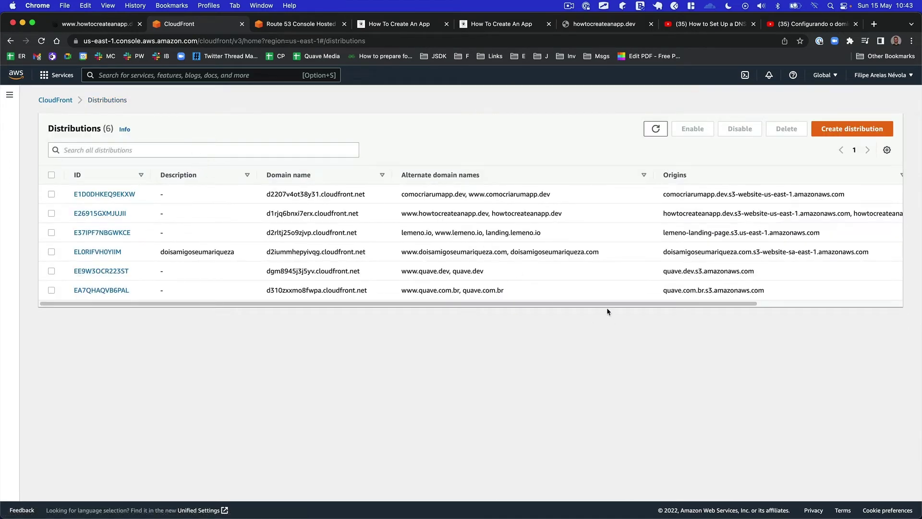
{"action": "scroll", "coordinate": [607, 311], "scroll_direction": "right", "scroll_amount": 5}
{"action": "left_click", "coordinate": [656, 129]}
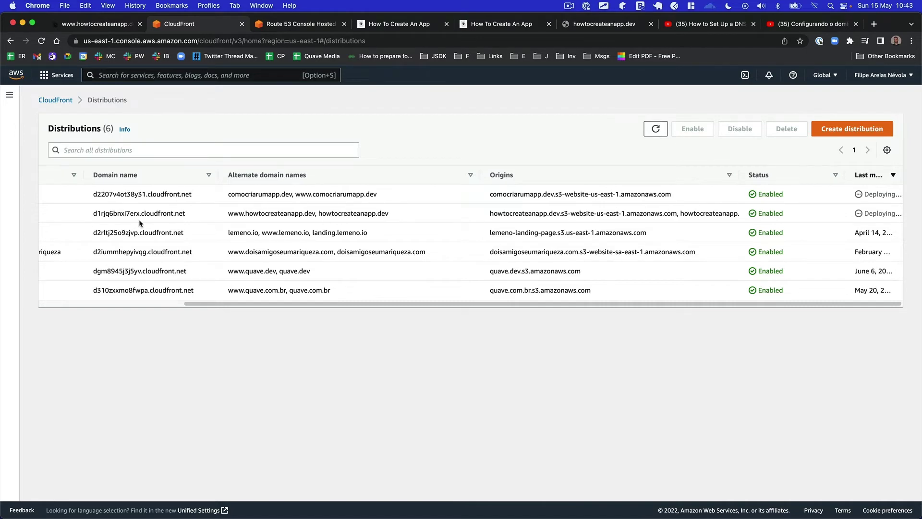
{"action": "scroll", "coordinate": [303, 310], "scroll_direction": "left", "scroll_amount": 5}
{"action": "left_click", "coordinate": [91, 214]}
{"action": "left_click", "coordinate": [97, 101]}
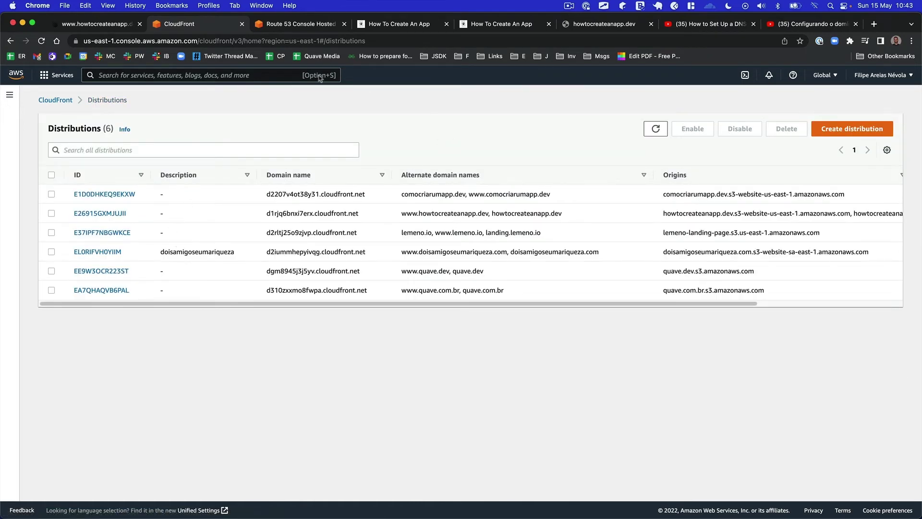
- Review the comocriarumapp.dev hosted zone's records in Route 53 and close the record details pane
{"action": "left_click", "coordinate": [286, 25]}
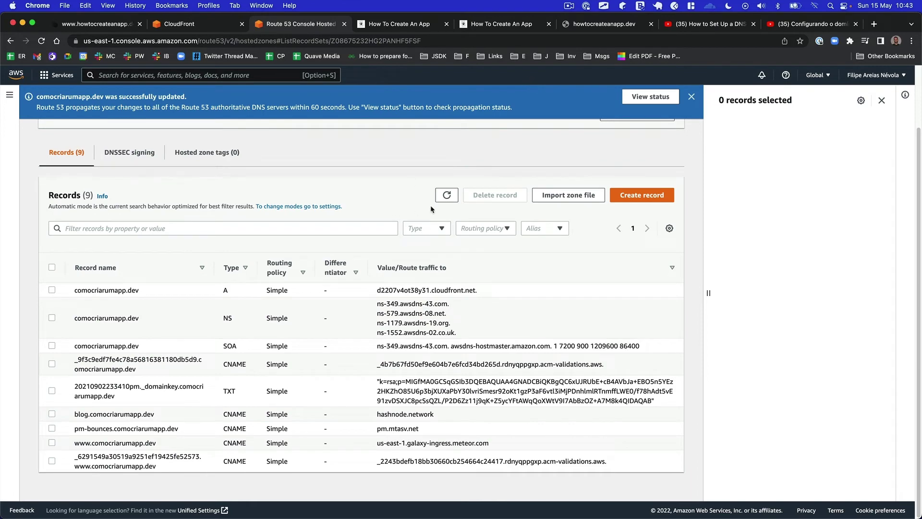
{"action": "scroll", "coordinate": [831, 144], "scroll_direction": "up", "scroll_amount": 3}
{"action": "left_click", "coordinate": [883, 101]}
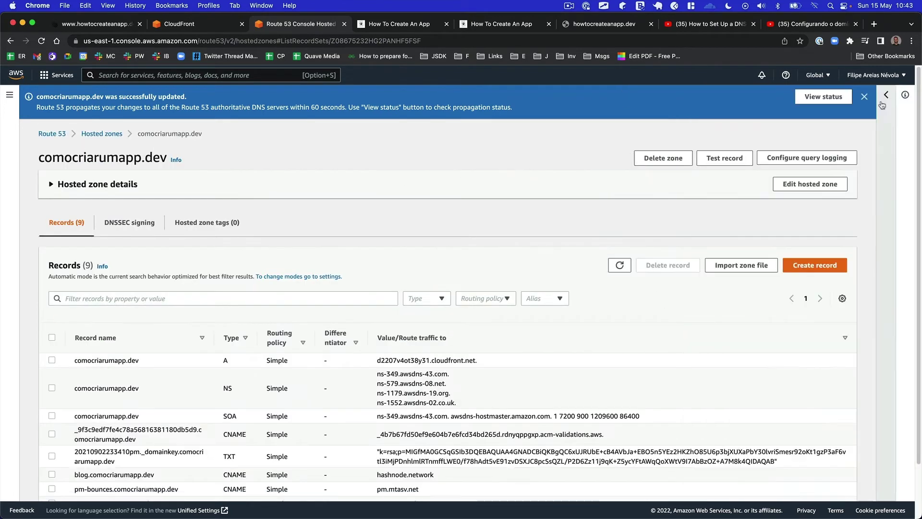
- Back in the CloudFront distributions, narrow the Alternate domain names and Origins columns and refresh the list to check the deployment status
{"action": "left_click", "coordinate": [173, 24]}
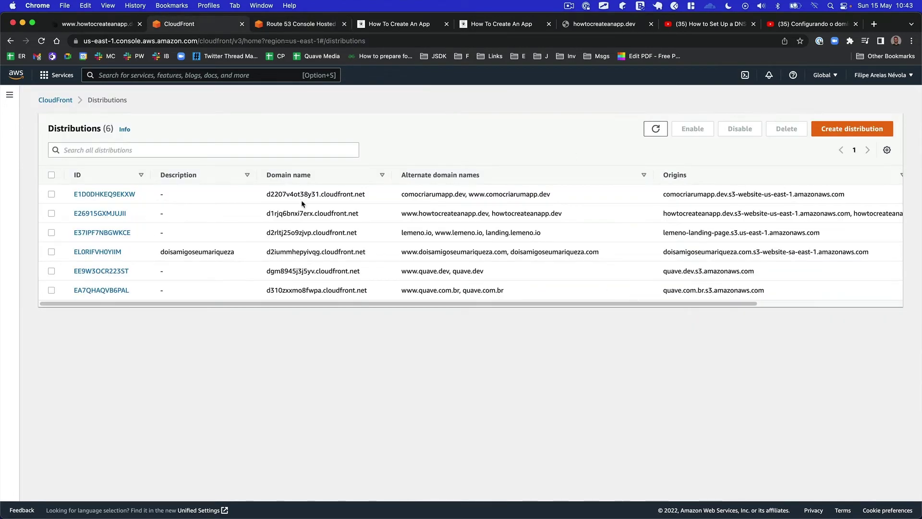
{"action": "left_click_drag", "start_coordinate": [649, 174], "coordinate": [508, 166]}
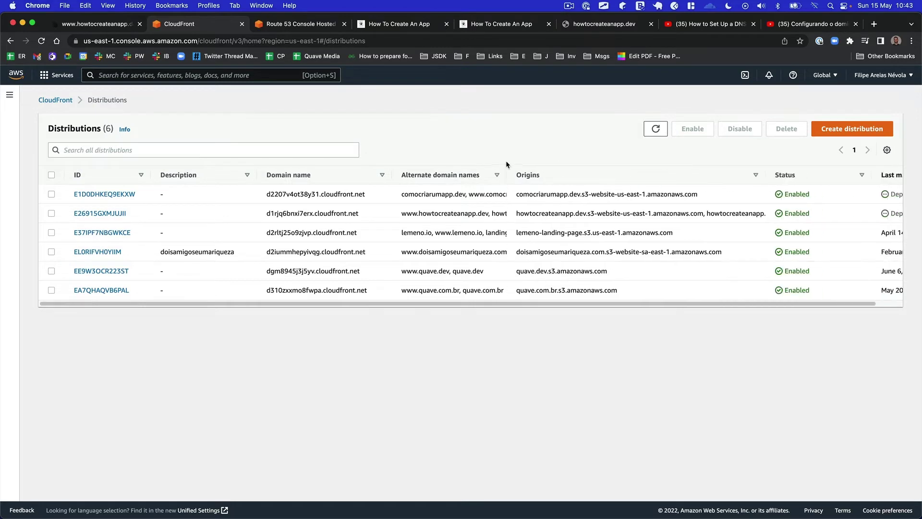
{"action": "left_click", "coordinate": [667, 127]}
{"action": "left_click_drag", "start_coordinate": [765, 175], "coordinate": [626, 166]}
{"action": "left_click", "coordinate": [656, 129]}
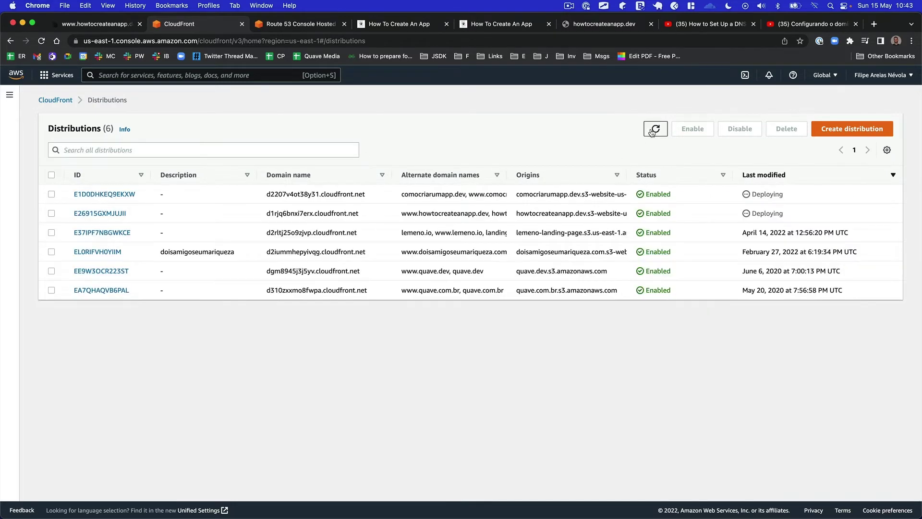
{"action": "left_click", "coordinate": [655, 129]}
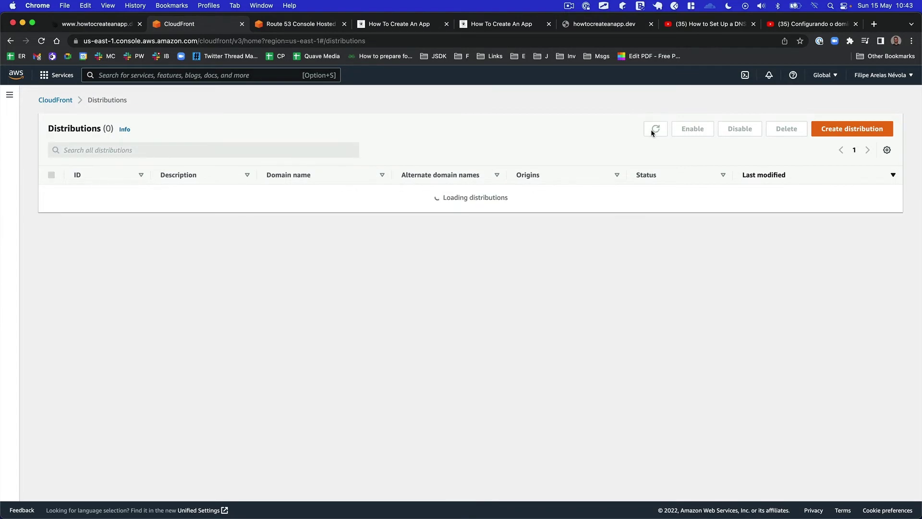
{"action": "left_click", "coordinate": [654, 132]}
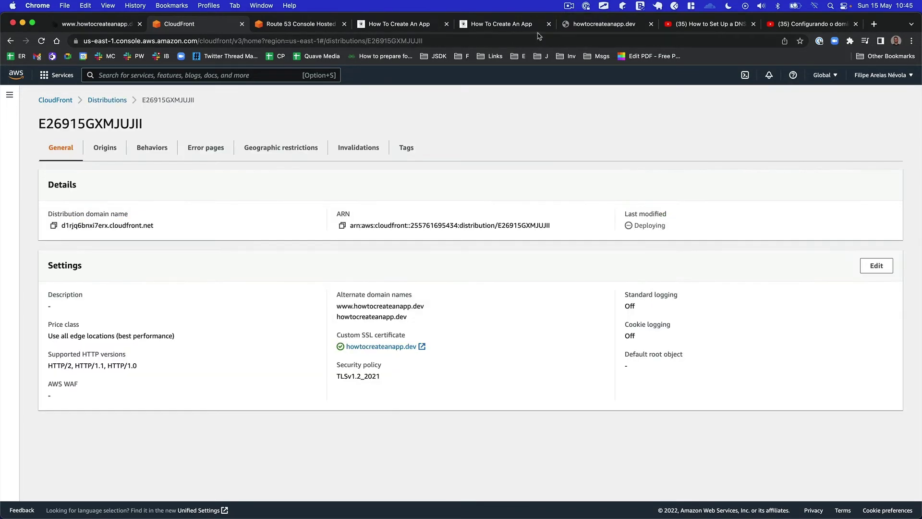
- Reload the howtocreateanapp.dev site and inspect the request's response and request headers in the network log
{"action": "left_click", "coordinate": [564, 29]}
{"action": "left_click", "coordinate": [42, 41]}
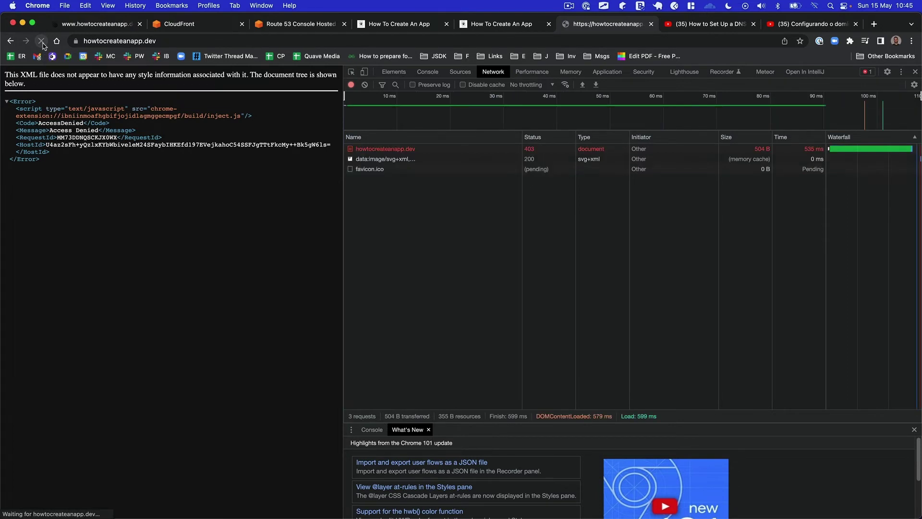
{"action": "left_click", "coordinate": [378, 150]}
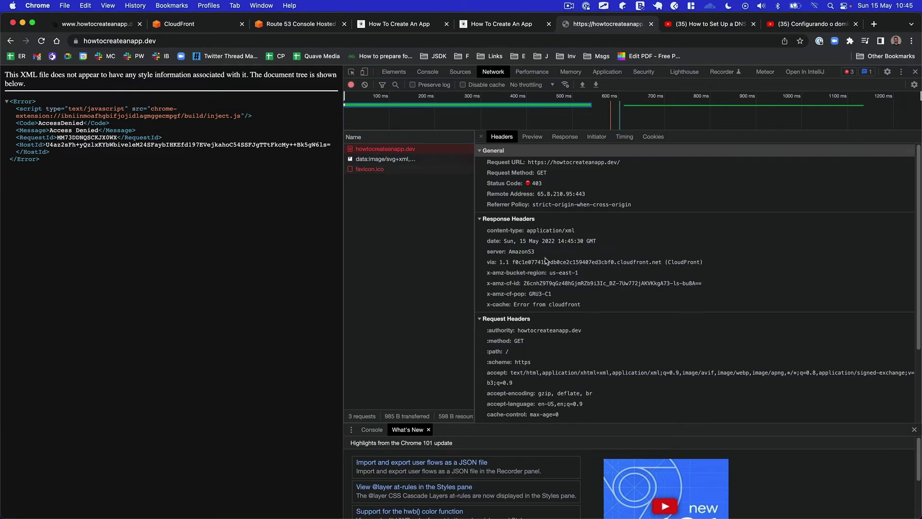
{"action": "scroll", "coordinate": [560, 275], "scroll_direction": "down", "scroll_amount": 4}
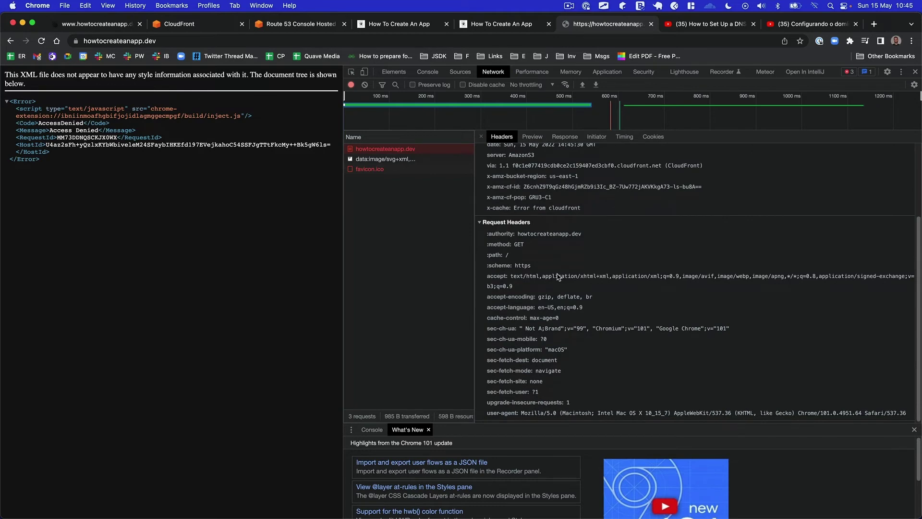
{"action": "scroll", "coordinate": [558, 277], "scroll_direction": "up", "scroll_amount": 4}
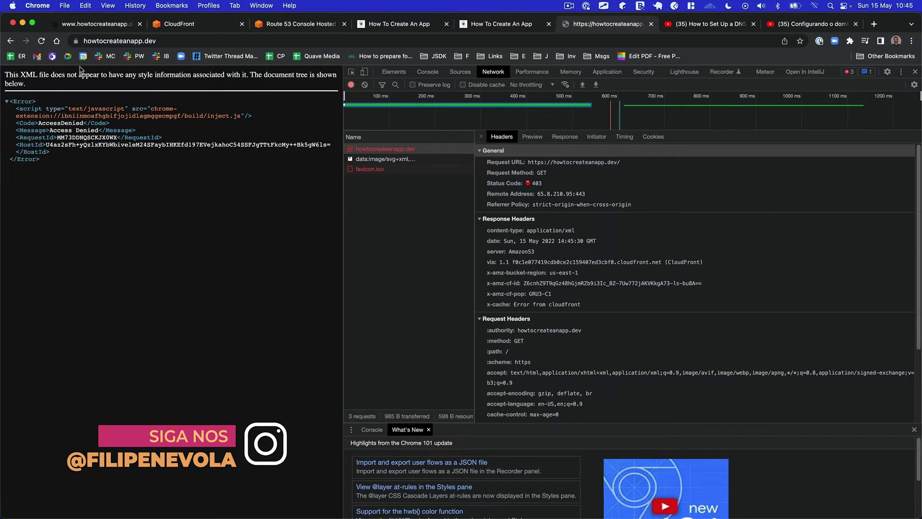
{"action": "left_click", "coordinate": [42, 42]}
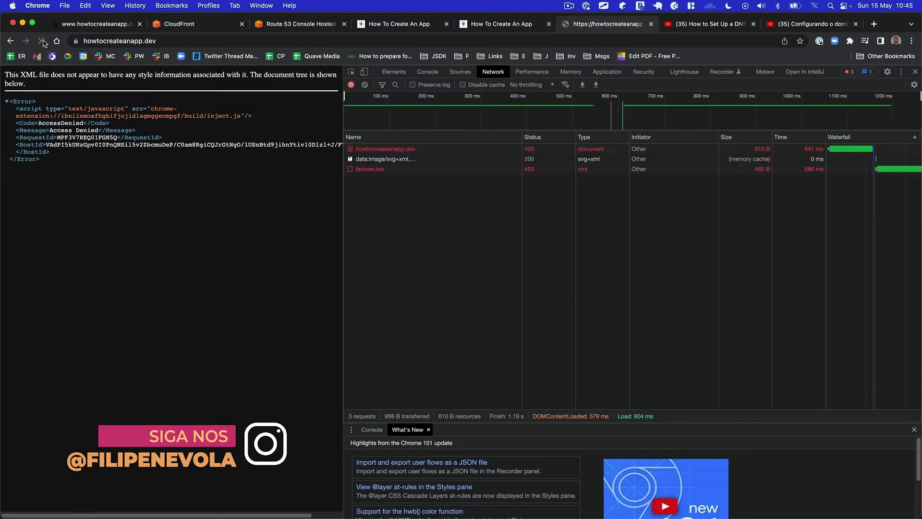
- Return to the CloudFront distributions list and refresh it to see whether the howtocreateanapp.dev distribution has finished deploying
{"action": "left_click", "coordinate": [298, 24]}
{"action": "left_click", "coordinate": [227, 25]}
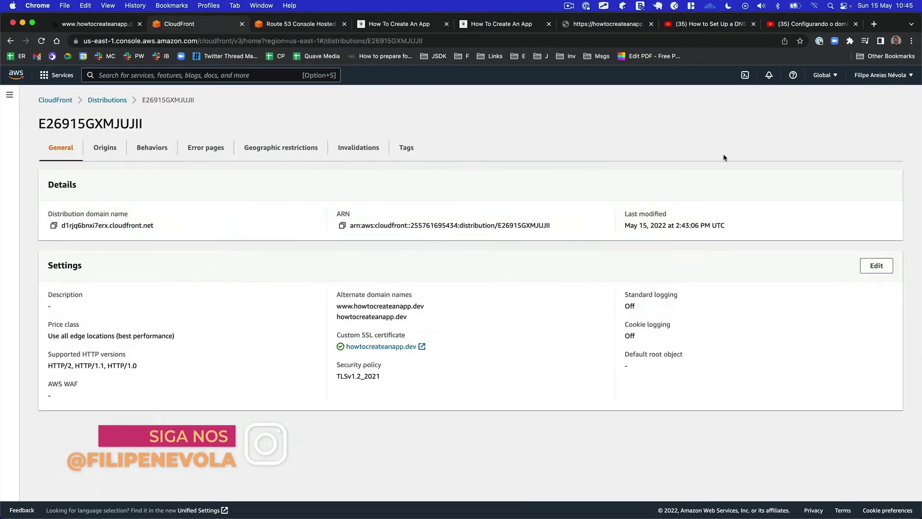
{"action": "left_click", "coordinate": [107, 100]}
{"action": "left_click", "coordinate": [656, 131]}
{"action": "left_click", "coordinate": [656, 132]}
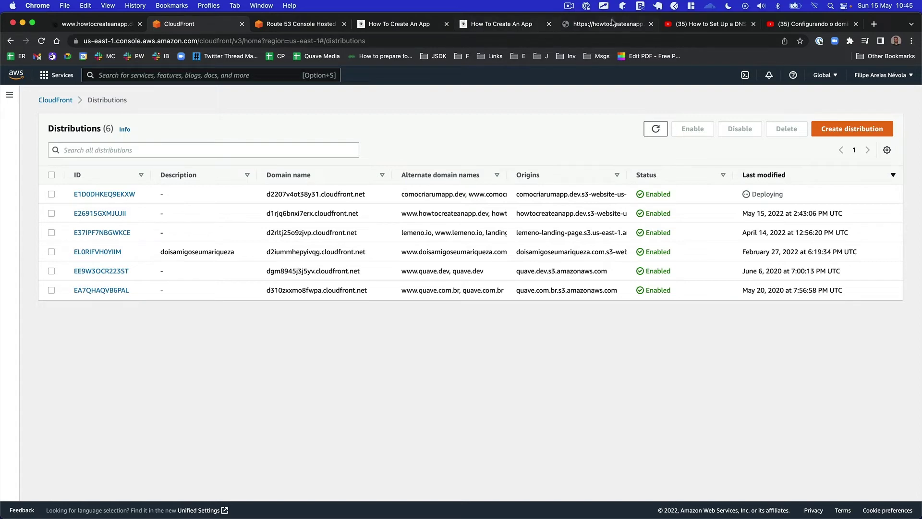
- Load howtocreateanapp.dev again several times to retest the redirect
{"action": "left_click", "coordinate": [612, 23]}
{"action": "left_click", "coordinate": [194, 40]}
{"action": "key", "text": "Return"}
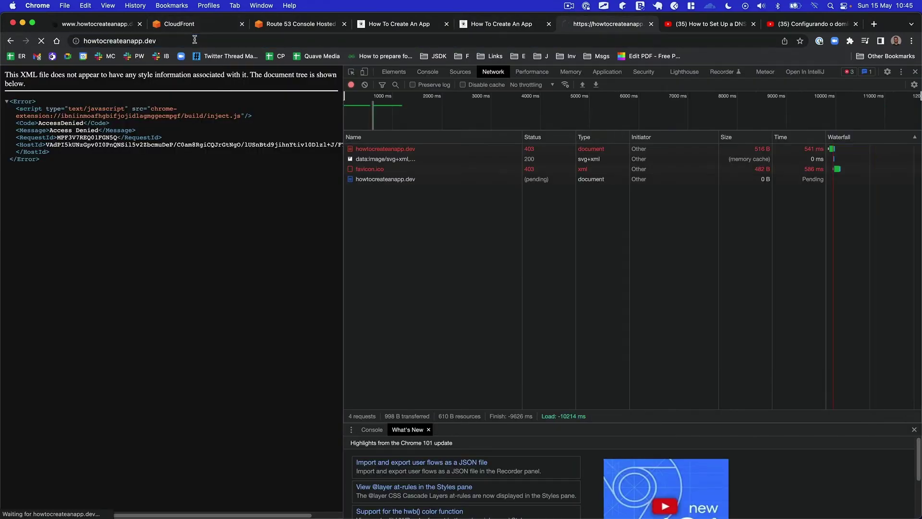
{"action": "left_click", "coordinate": [195, 41]}
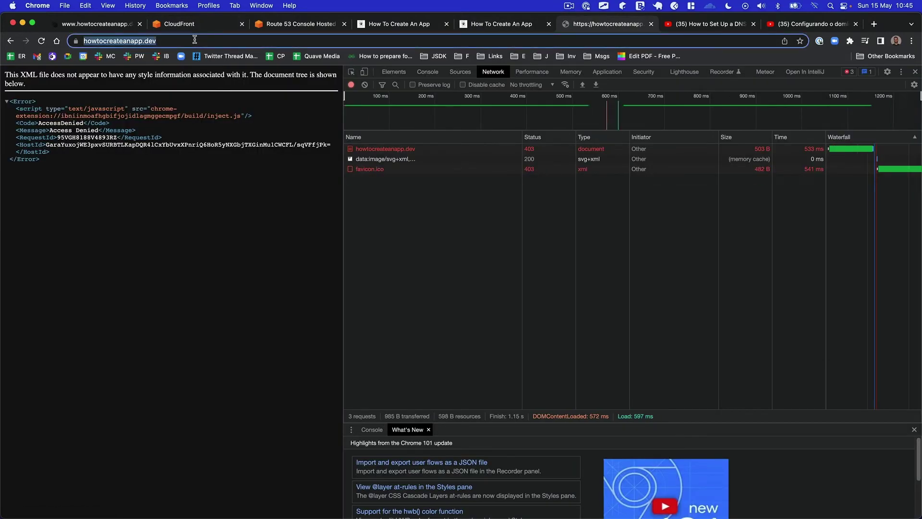
{"action": "key", "text": "Return"}
- Test the howtocreateanapp.dev address in an incognito window and close that window
{"action": "left_click", "coordinate": [195, 41]}
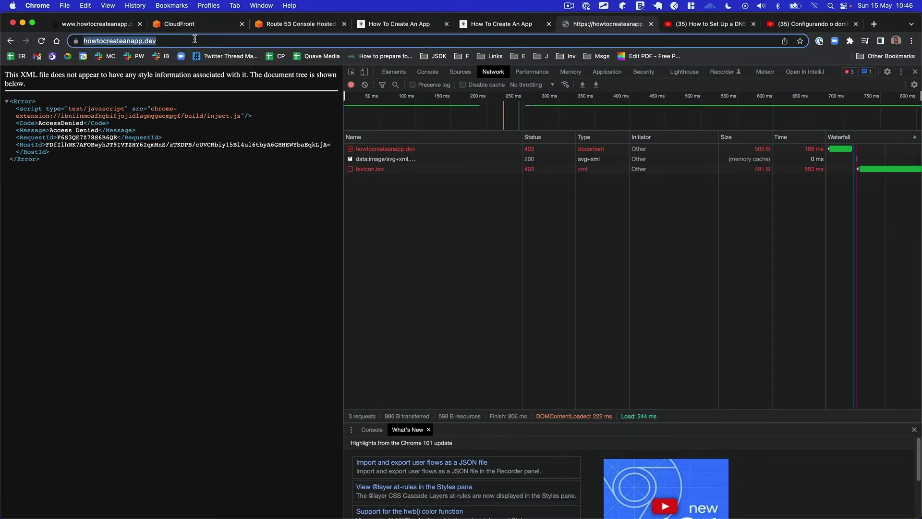
{"action": "key", "text": "super+c"}
{"action": "key", "text": "super+shift+n"}
{"action": "key", "text": "super+v"}
{"action": "key", "text": "Return"}
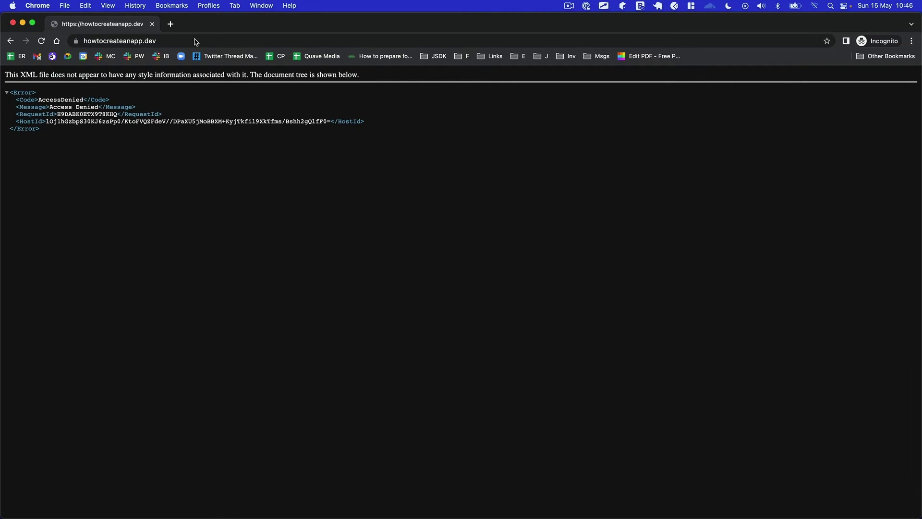
{"action": "key", "text": "super+w"}
- Switch from Route 53 to the S3 service, filter the buckets by "how" and open the howtocreateanapp.dev bucket
{"action": "left_click", "coordinate": [204, 28]}
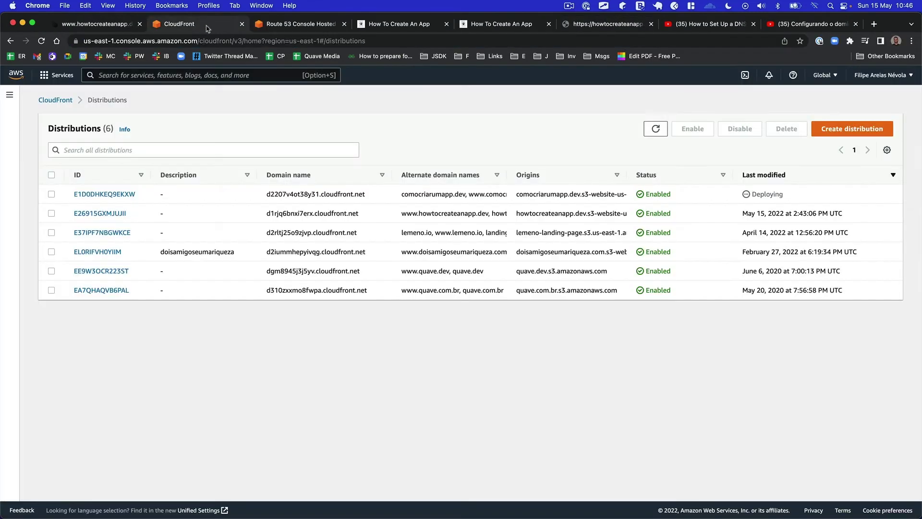
{"action": "left_click", "coordinate": [268, 29]}
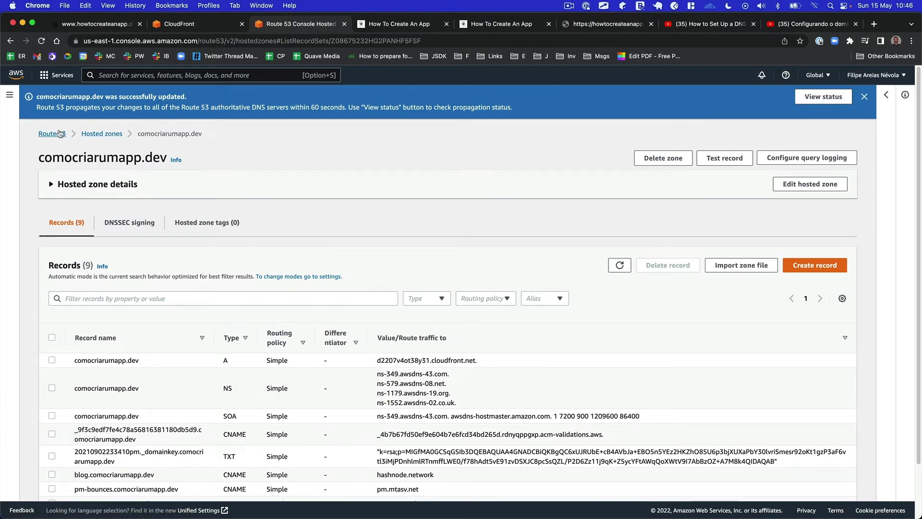
{"action": "left_click", "coordinate": [58, 75]}
{"action": "left_click", "coordinate": [220, 219]}
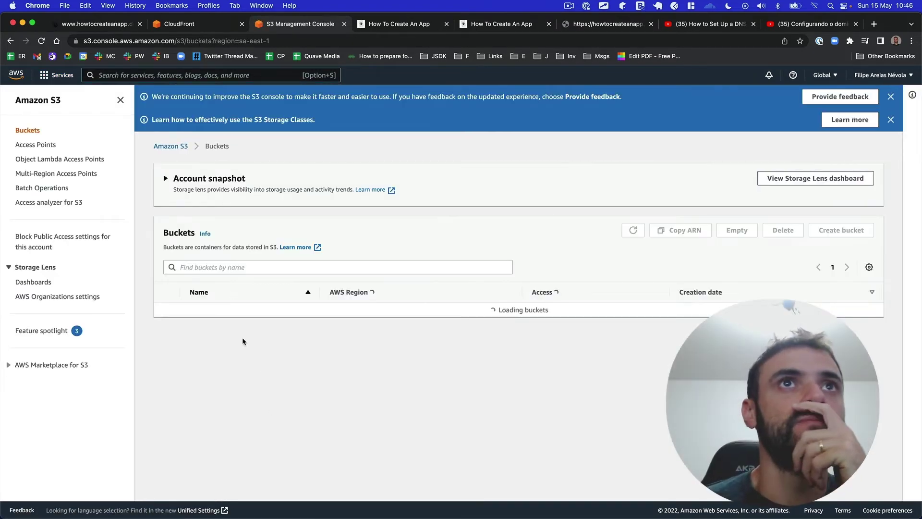
{"action": "left_click", "coordinate": [225, 269]}
{"action": "type", "text": "howto"}
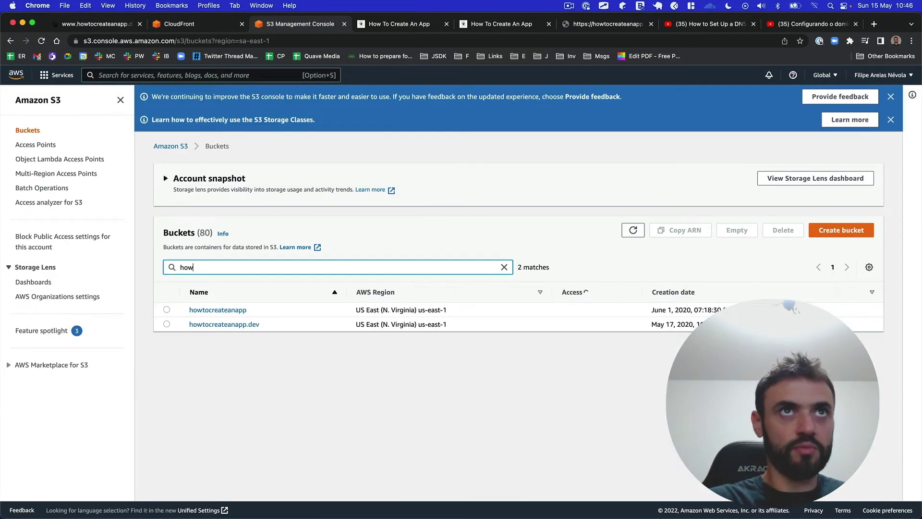
{"action": "left_click", "coordinate": [238, 325]}
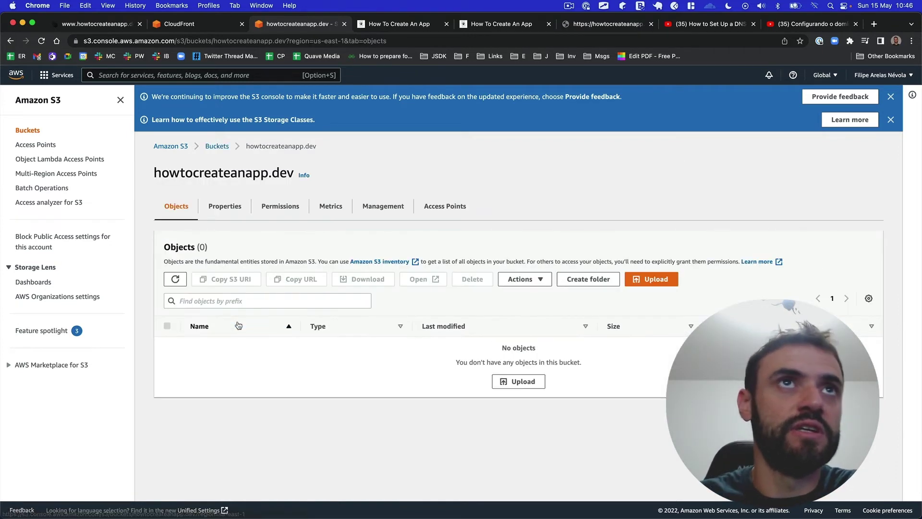
- Examine the bucket's static website hosting properties and its public access permissions, including the explanation of its access level
{"action": "left_click", "coordinate": [207, 208]}
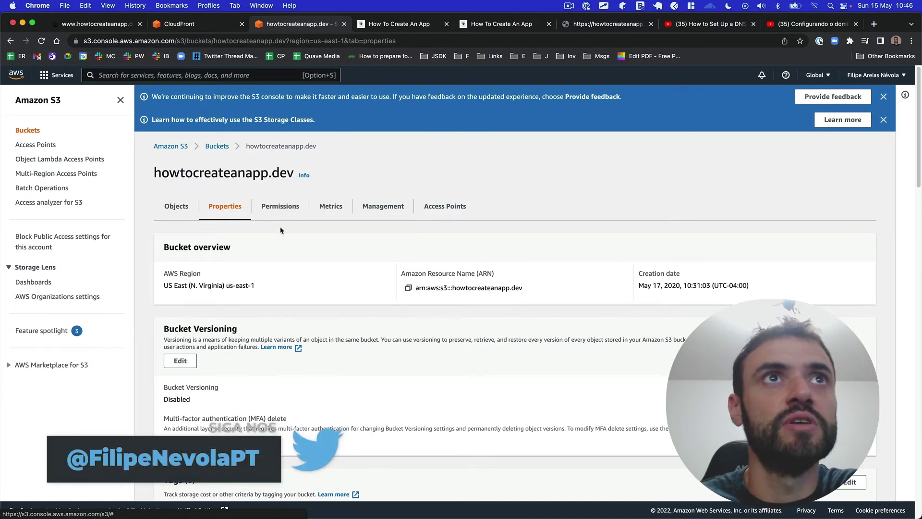
{"action": "scroll", "coordinate": [310, 252], "scroll_direction": "down", "scroll_amount": 2}
{"action": "scroll", "coordinate": [310, 251], "scroll_direction": "down", "scroll_amount": 15}
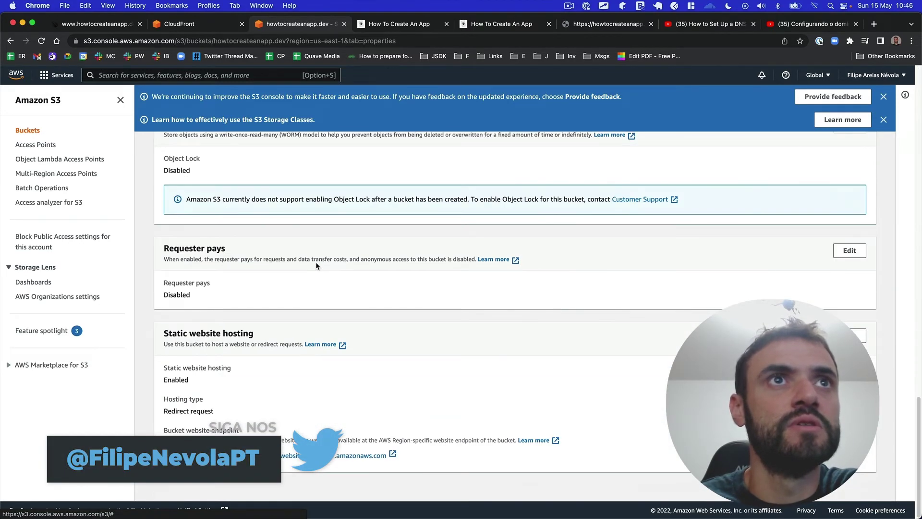
{"action": "scroll", "coordinate": [316, 261], "scroll_direction": "up", "scroll_amount": 15}
{"action": "left_click", "coordinate": [288, 216]}
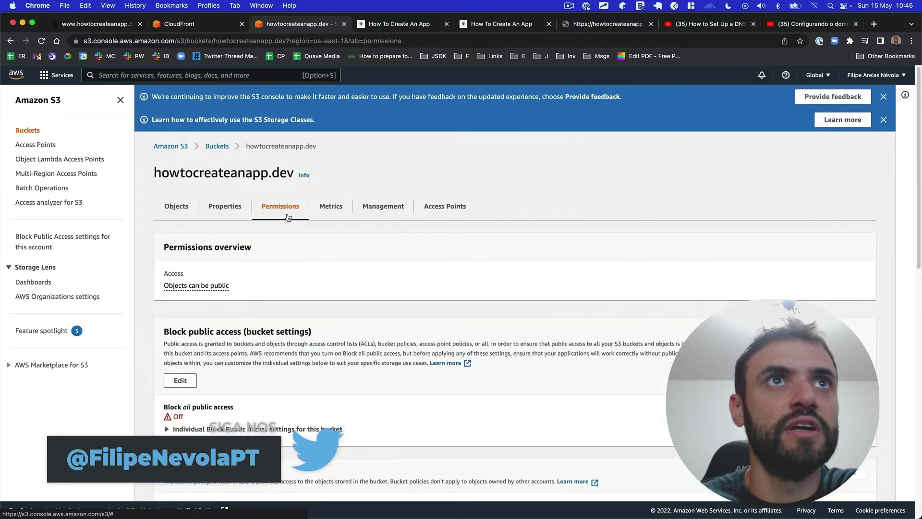
{"action": "left_click", "coordinate": [211, 287]}
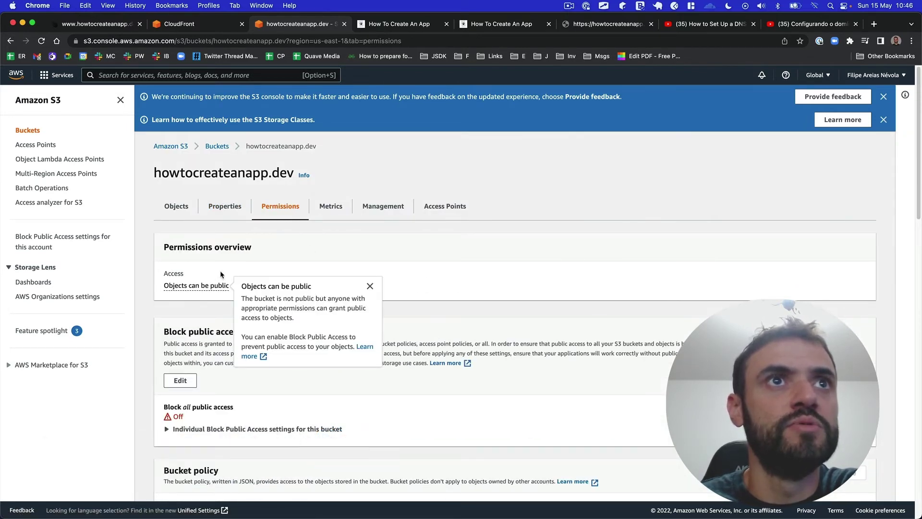
- Filter the S3 buckets by "doisamigos" and open the permissions of the doisamigoseumariqueza.com bucket
{"action": "scroll", "coordinate": [221, 275], "scroll_direction": "down", "scroll_amount": 10}
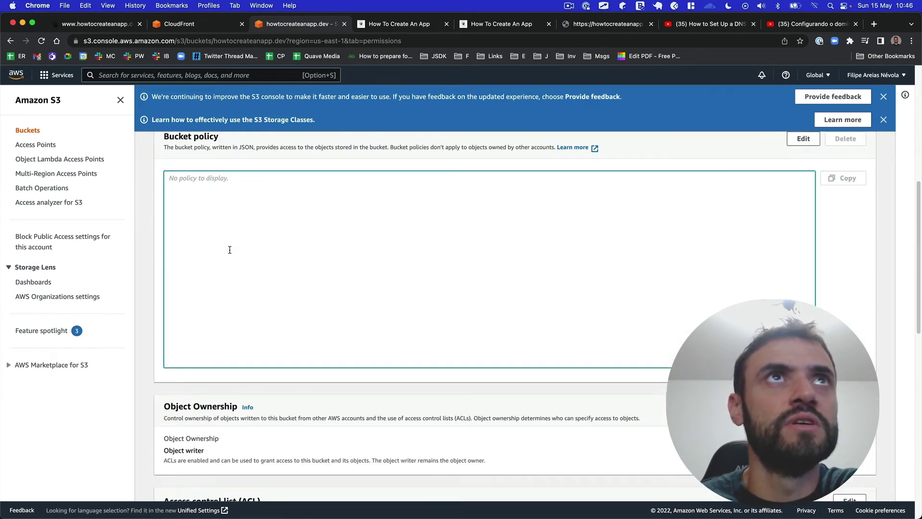
{"action": "scroll", "coordinate": [246, 222], "scroll_direction": "up", "scroll_amount": 10}
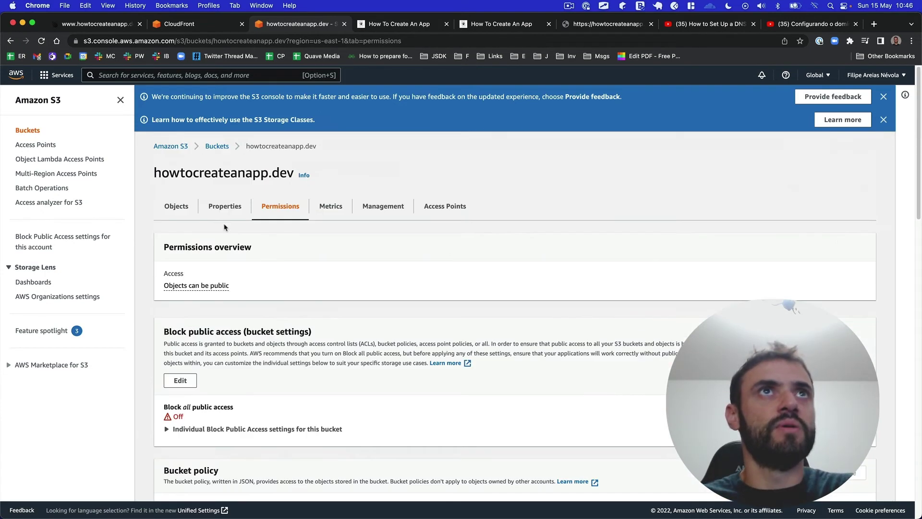
{"action": "left_click", "coordinate": [209, 147]}
{"action": "double_click", "coordinate": [255, 266]}
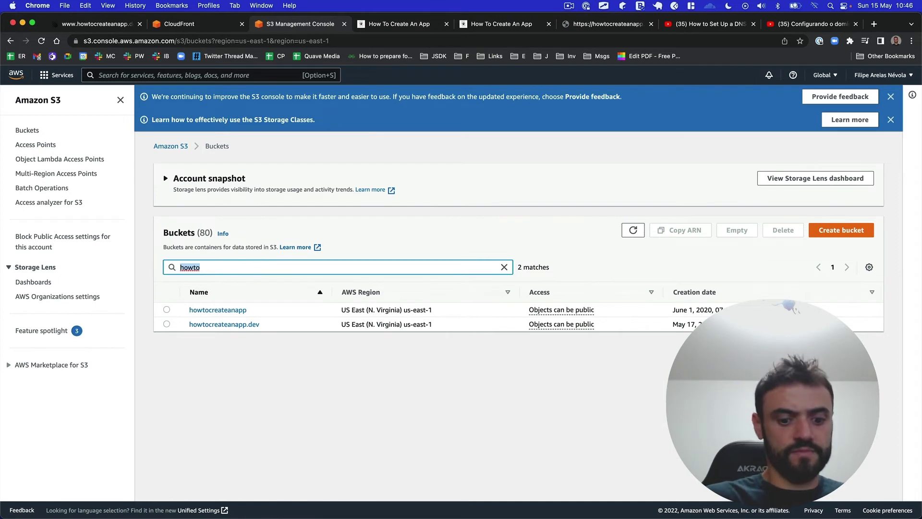
{"action": "type", "text": "doisamigos"}
{"action": "left_click", "coordinate": [264, 310]}
{"action": "left_click", "coordinate": [229, 221]}
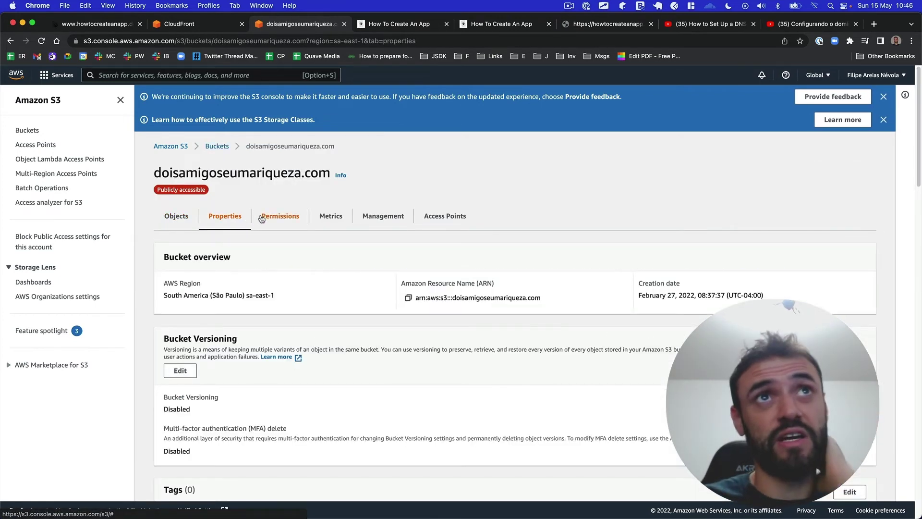
{"action": "left_click", "coordinate": [261, 217]}
- Copy the AllowPublicRead bucket policy of the doisamigoseumariqueza.com bucket
{"action": "scroll", "coordinate": [308, 235], "scroll_direction": "down", "scroll_amount": 5}
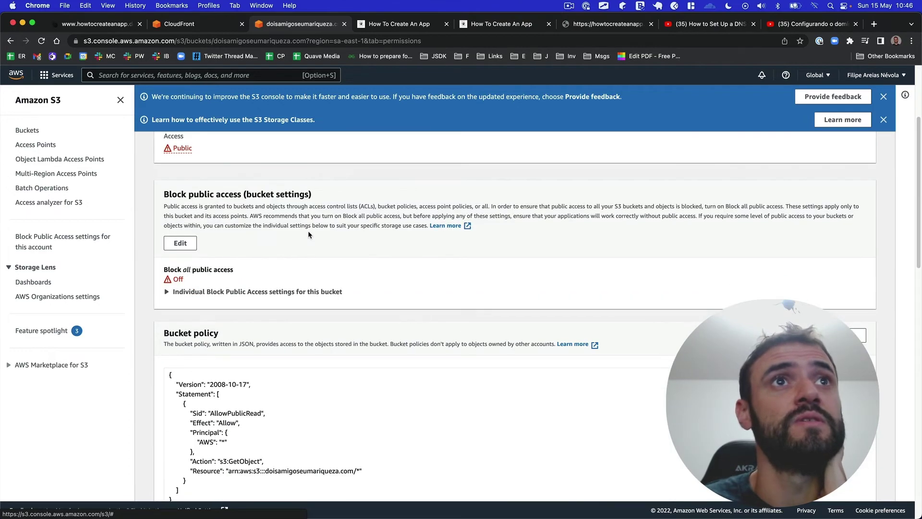
{"action": "scroll", "coordinate": [309, 234], "scroll_direction": "down", "scroll_amount": 6}
{"action": "scroll", "coordinate": [298, 220], "scroll_direction": "up", "scroll_amount": 3}
{"action": "triple_click", "coordinate": [302, 261]}
{"action": "key", "text": "super+c"}
{"action": "scroll", "coordinate": [294, 260], "scroll_direction": "down", "scroll_amount": 3}
{"action": "scroll", "coordinate": [291, 262], "scroll_direction": "up", "scroll_amount": 8}
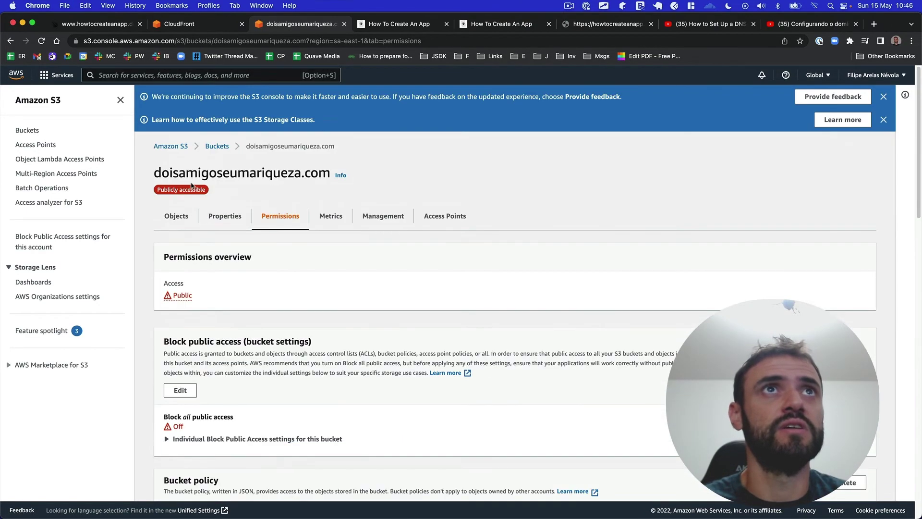
- Filter the buckets by "howtoc" and open the permissions of the howtocreateanapp.dev bucket at its bucket policy
{"action": "left_click", "coordinate": [217, 146]}
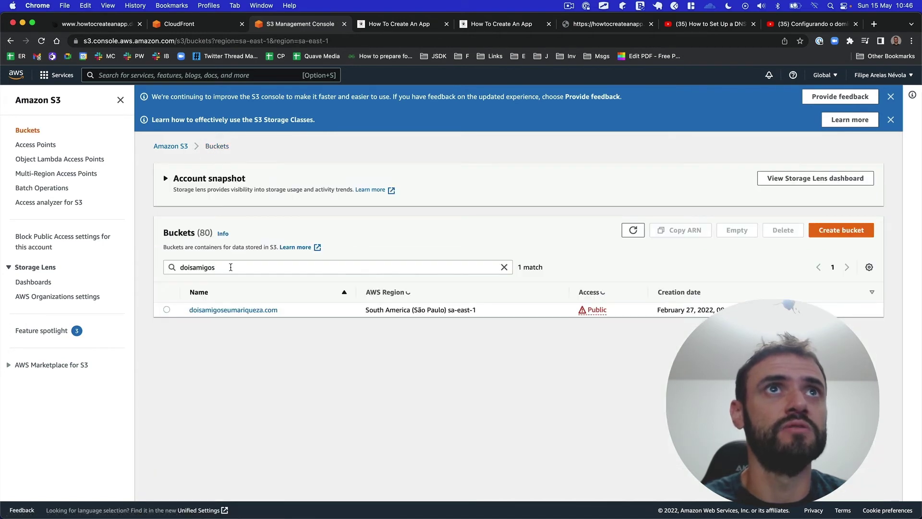
{"action": "type", "text": "howtoc"}
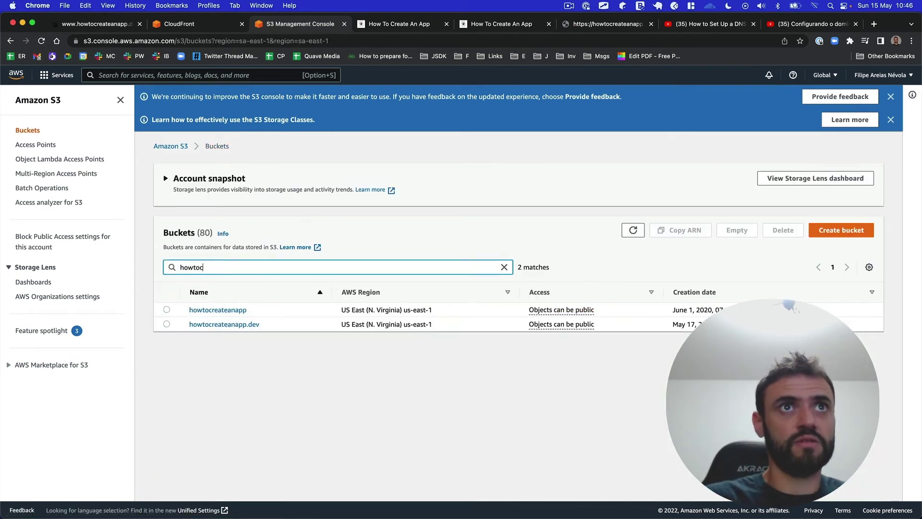
{"action": "left_click", "coordinate": [210, 325]}
{"action": "left_click", "coordinate": [263, 207]}
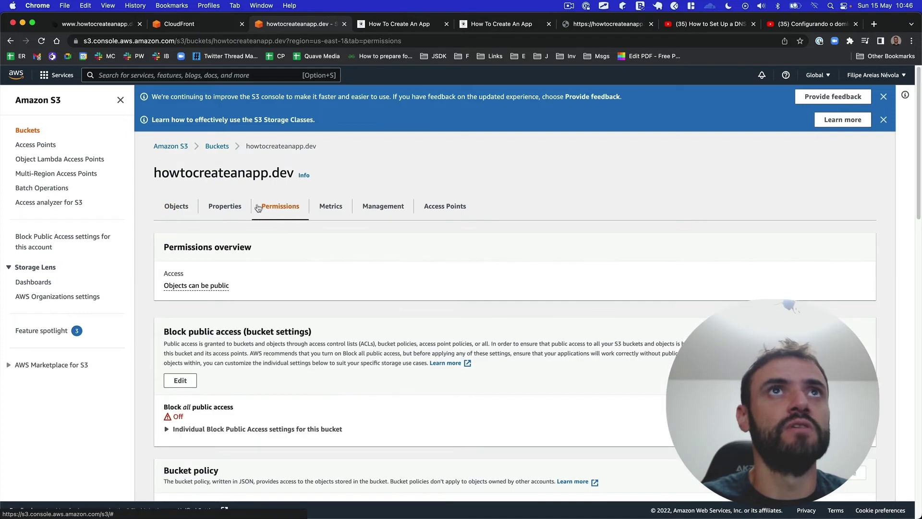
{"action": "left_click", "coordinate": [221, 206]}
{"action": "left_click", "coordinate": [286, 207]}
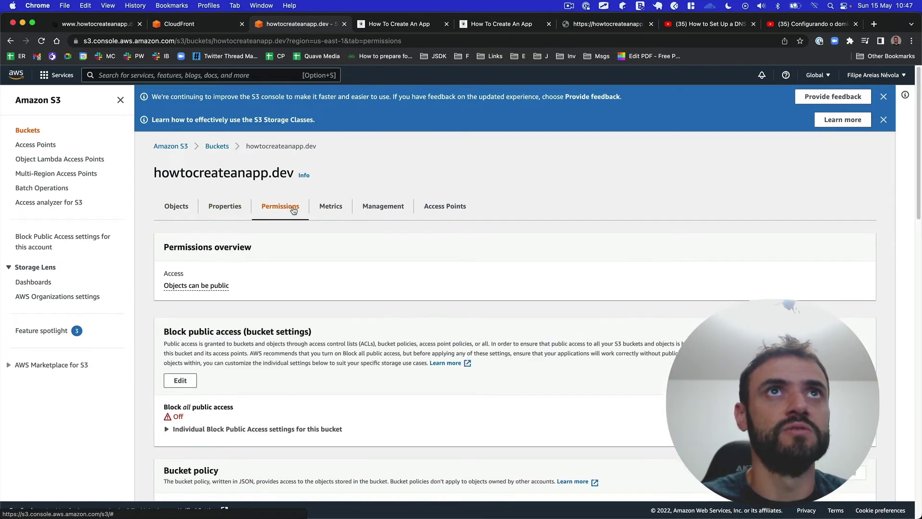
{"action": "scroll", "coordinate": [295, 223], "scroll_direction": "down", "scroll_amount": 5}
{"action": "left_click", "coordinate": [304, 266]}
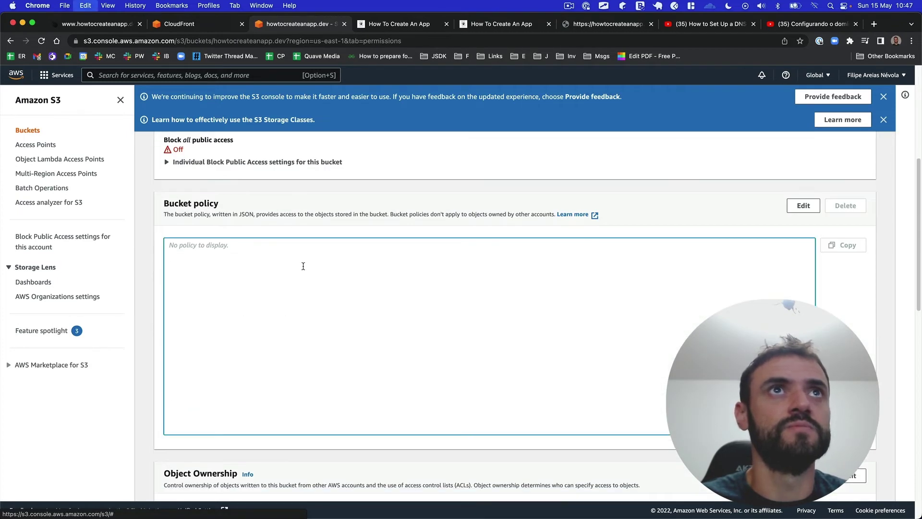
- Paste the copied policy into the howtocreateanapp.dev bucket policy and change its resource to arn:aws:s3:::howtocreateanapp.dev/*
{"action": "left_click", "coordinate": [804, 206]}
{"action": "key", "text": "super+v"}
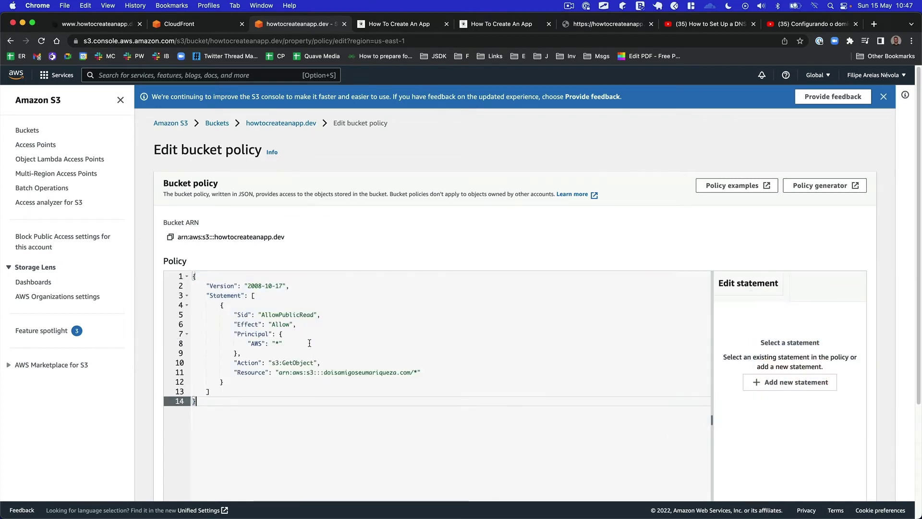
{"action": "double_click", "coordinate": [338, 372]}
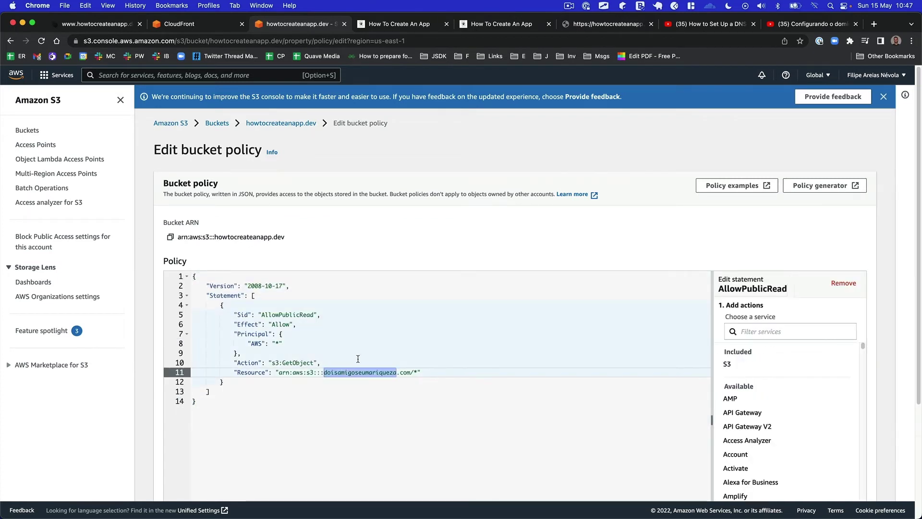
{"action": "type", "text": "howtocreateanapp"}
{"action": "key", "text": "Delete"}
{"action": "key", "text": "Delete"}
{"action": "key", "text": "Delete"}
{"action": "type", "text": "dev"}
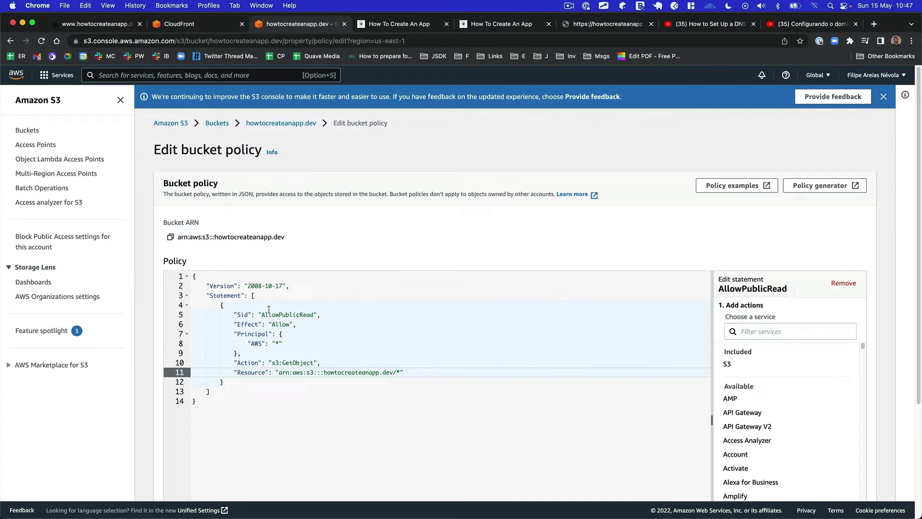
- Copy the complete policy text and save the howtocreateanapp.dev bucket policy
{"action": "scroll", "coordinate": [505, 262], "scroll_direction": "down", "scroll_amount": 3}
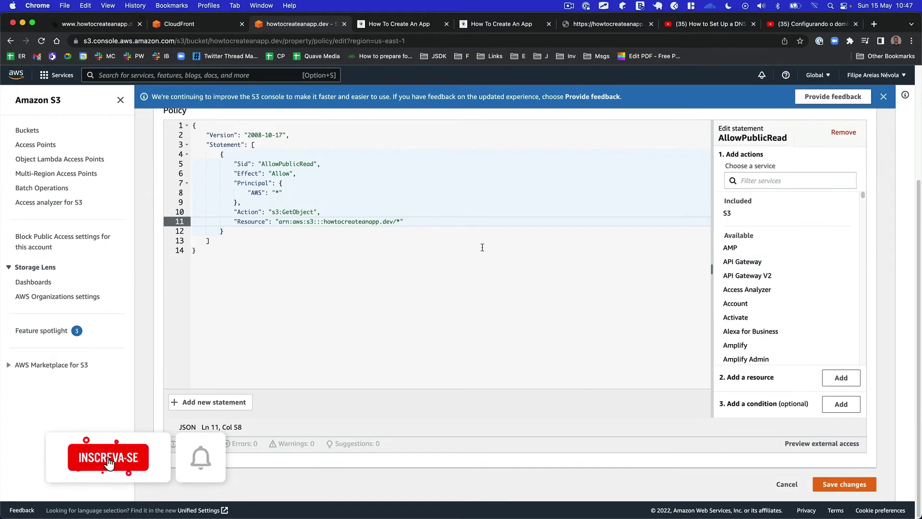
{"action": "key", "text": "super+a"}
{"action": "key", "text": "super+c"}
{"action": "left_click", "coordinate": [826, 485]}
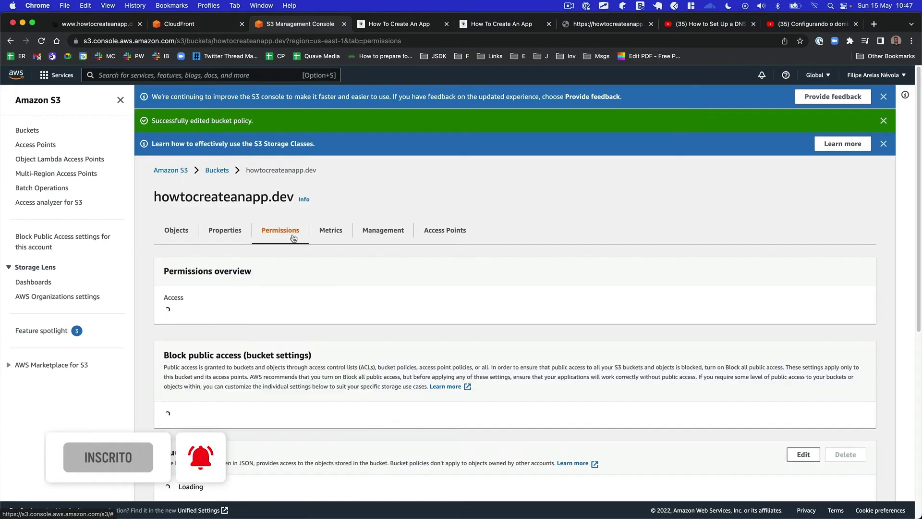
- Filter the buckets by "comocriar" and open the permissions of the comocriarumapp.dev bucket
{"action": "left_click", "coordinate": [217, 170]}
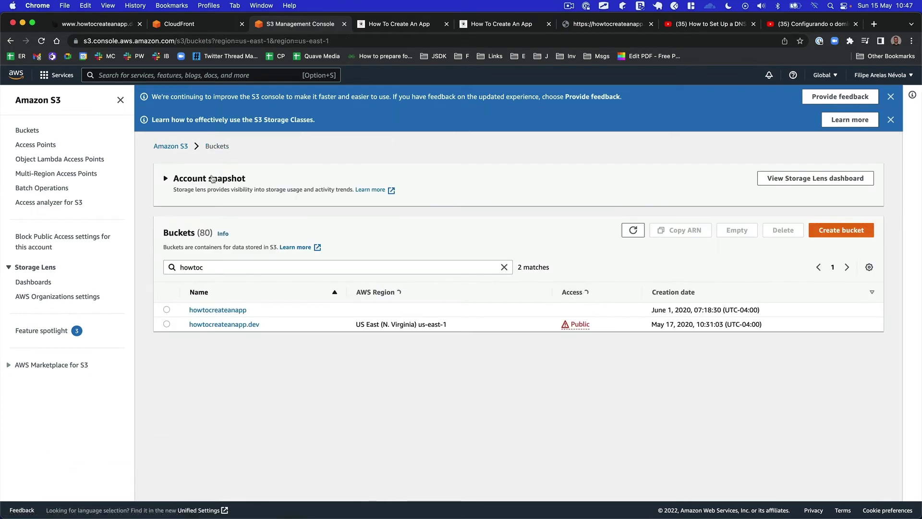
{"action": "double_click", "coordinate": [224, 262]}
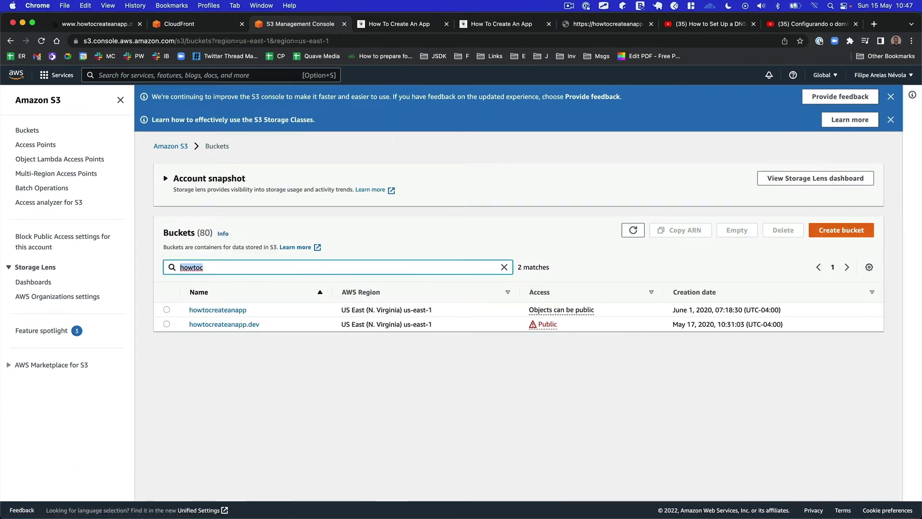
{"action": "type", "text": "comocriar"}
{"action": "left_click", "coordinate": [197, 310]}
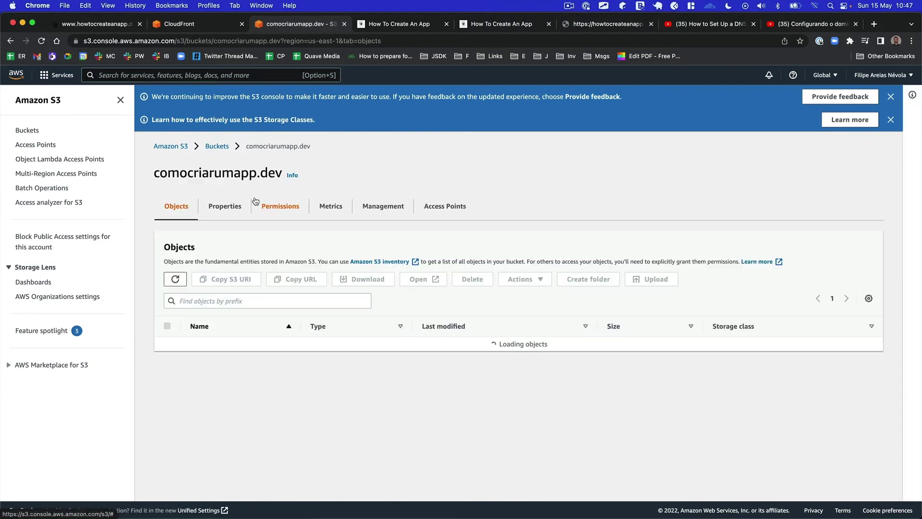
{"action": "left_click", "coordinate": [267, 206]}
{"action": "scroll", "coordinate": [351, 294], "scroll_direction": "down", "scroll_amount": 2}
{"action": "scroll", "coordinate": [756, 262], "scroll_direction": "down", "scroll_amount": 5}
- Replace the comocriarumapp.dev bucket policy with the copied one, using resource arn:aws:s3:::comocriarumapp.dev/*, and save it
{"action": "left_click", "coordinate": [756, 262]}
{"action": "scroll", "coordinate": [839, 170], "scroll_direction": "up", "scroll_amount": 3}
{"action": "left_click", "coordinate": [807, 258]}
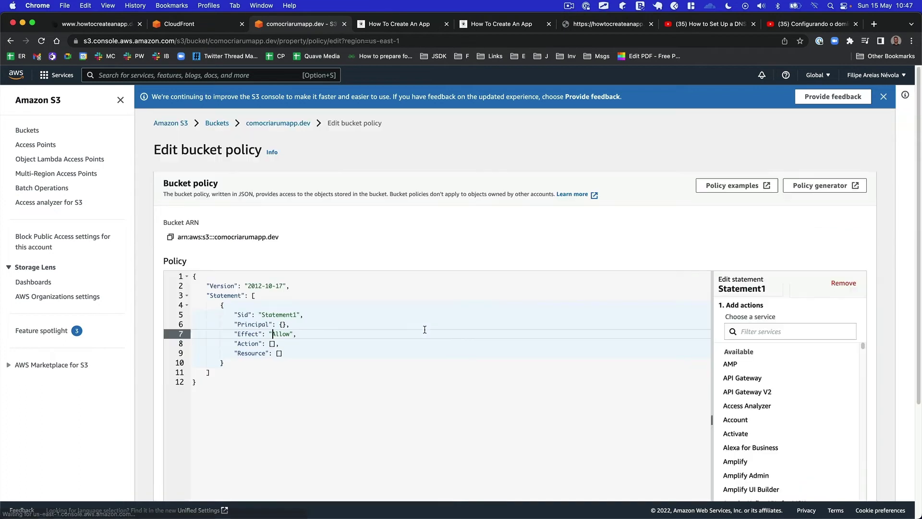
{"action": "left_click", "coordinate": [412, 323]}
{"action": "key", "text": "super+a"}
{"action": "key", "text": "super+v"}
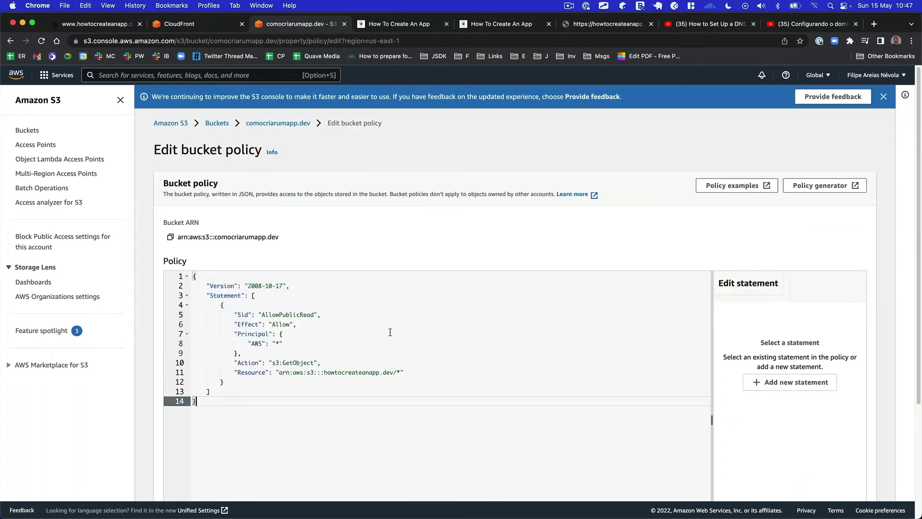
{"action": "double_click", "coordinate": [344, 372]}
{"action": "type", "text": "comocriarumapp"}
{"action": "scroll", "coordinate": [556, 343], "scroll_direction": "down", "scroll_amount": 3}
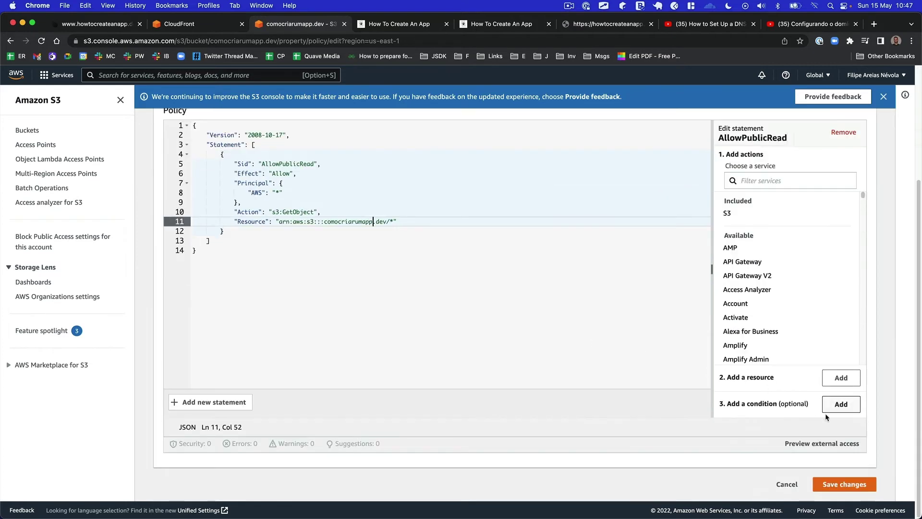
{"action": "left_click", "coordinate": [831, 487]}
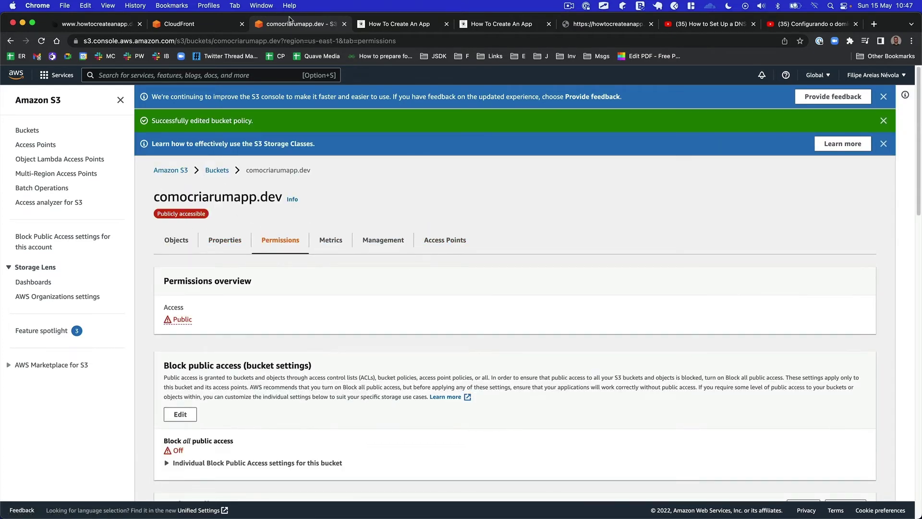
- Reload howtocreateanapp.dev several times to retest it with the new bucket policy
{"action": "left_click", "coordinate": [571, 26]}
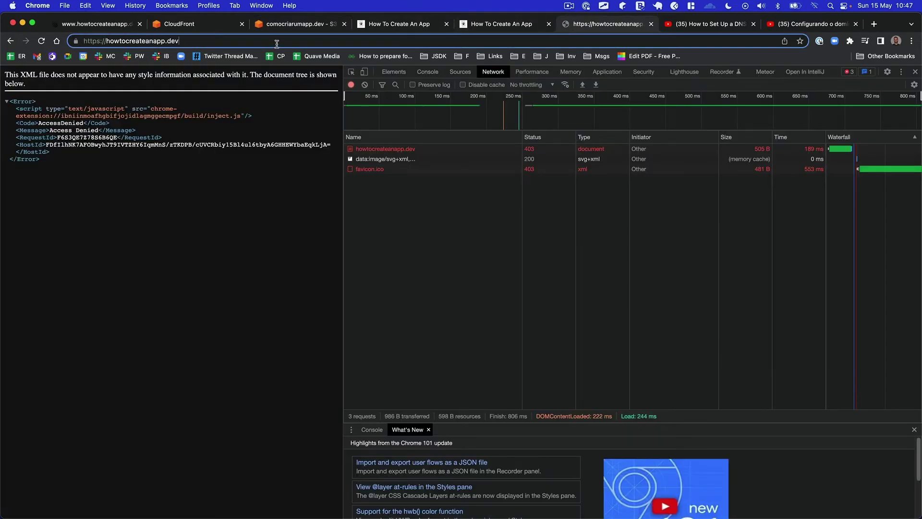
{"action": "key", "text": "Return"}
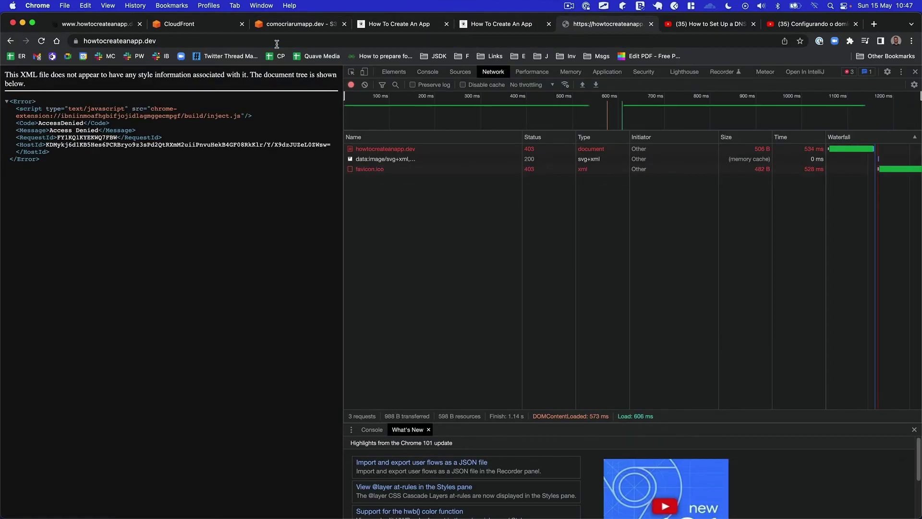
{"action": "key", "text": "super+r"}
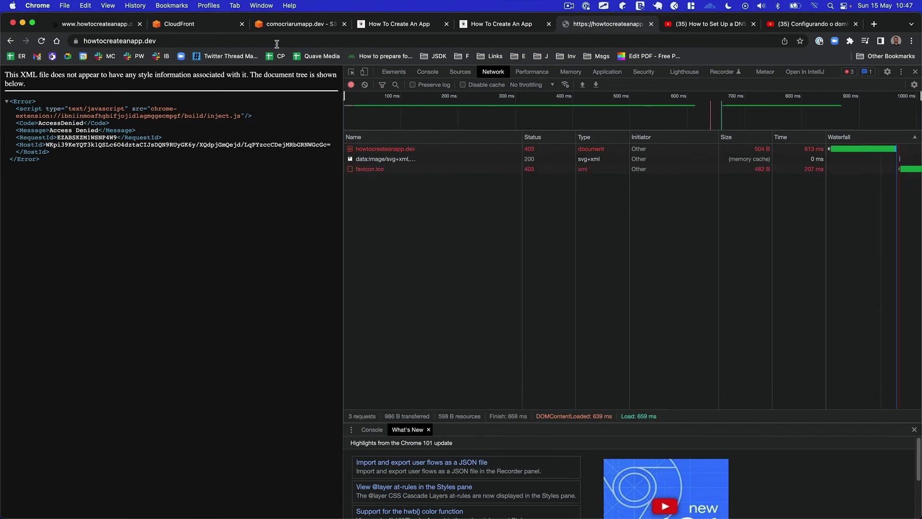
{"action": "left_click", "coordinate": [276, 44]}
{"action": "key", "text": "Return"}
{"action": "left_click", "coordinate": [277, 43]}
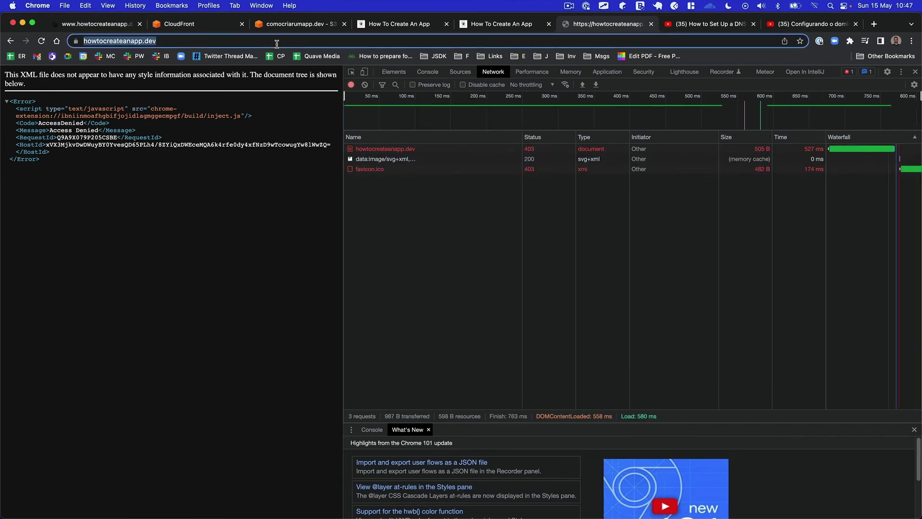
{"action": "key", "text": "super+t"}
{"action": "type", "text": "c"}
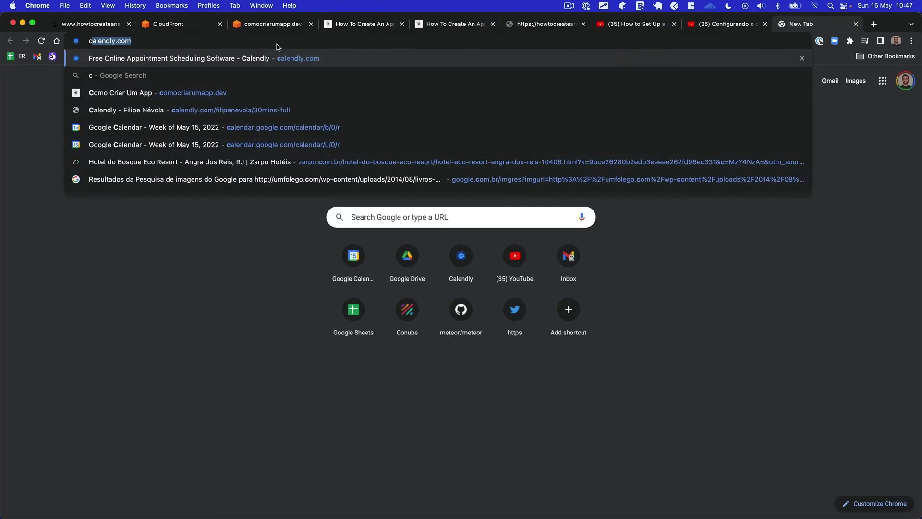
{"action": "type", "text": "omocriar"}
{"action": "key", "text": "Right"}
{"action": "type", "text": "https://"}
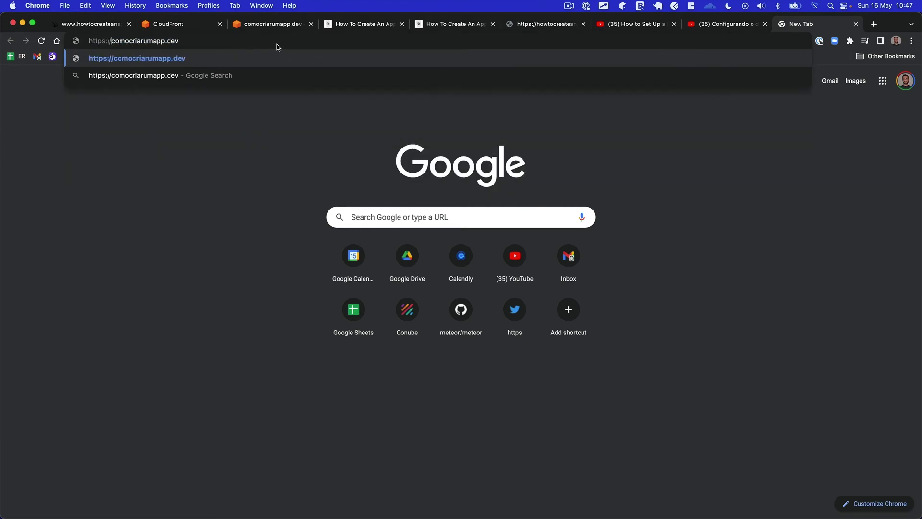
{"action": "key", "text": "Return"}
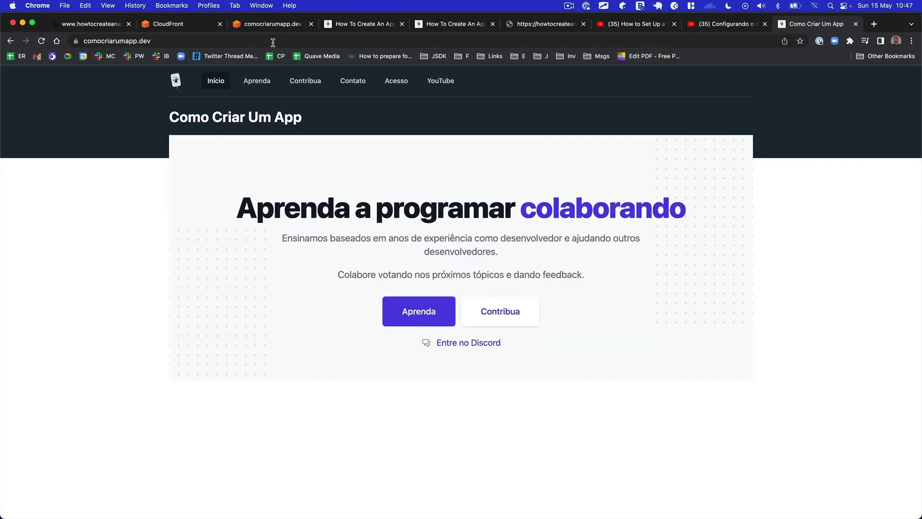
{"action": "left_click", "coordinate": [262, 41]}
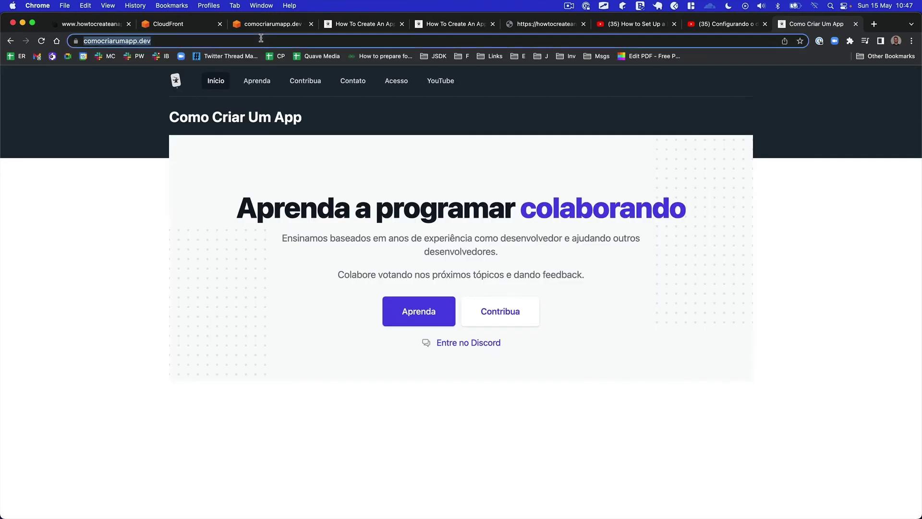
{"action": "key", "text": "Left"}
{"action": "key", "text": "Right"}
{"action": "key", "text": "Right"}
{"action": "key", "text": "Right"}
{"action": "key", "text": "Right"}
{"action": "key", "text": "Right"}
{"action": "key", "text": "Right"}
{"action": "key", "text": "Right"}
{"action": "key", "text": "Right"}
{"action": "key", "text": "shift+Right"}
{"action": "key", "text": "shift+Right"}
{"action": "key", "text": "shift+Right"}
{"action": "key", "text": "shift+Right"}
{"action": "key", "text": "BackSpace"}
{"action": "key", "text": "Return"}
- Close the comocriarumapp.dev tab and load its copied address in a new incognito window
{"action": "left_click", "coordinate": [261, 37]}
{"action": "key", "text": "super+c"}
{"action": "key", "text": "Left"}
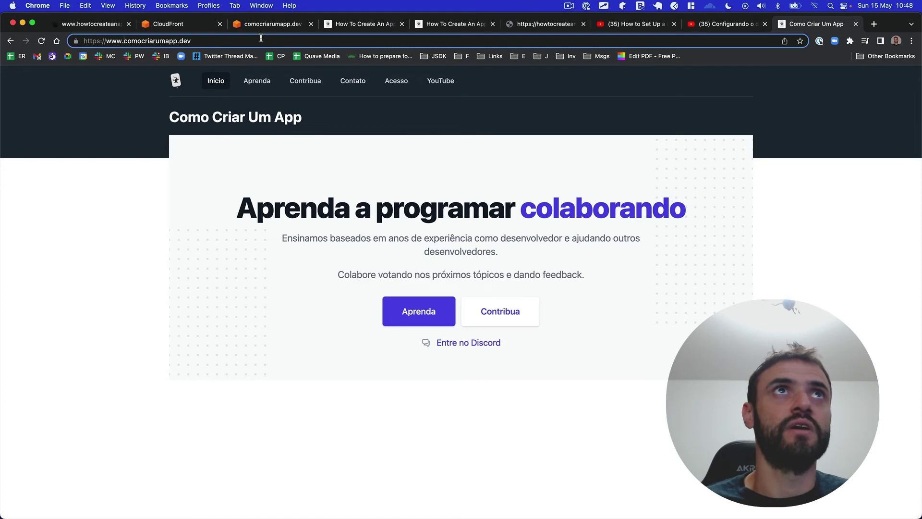
{"action": "key", "text": "BackSpace"}
{"action": "key", "text": "BackSpace"}
{"action": "key", "text": "BackSpace"}
{"action": "key", "text": "BackSpace"}
{"action": "key", "text": "super+w"}
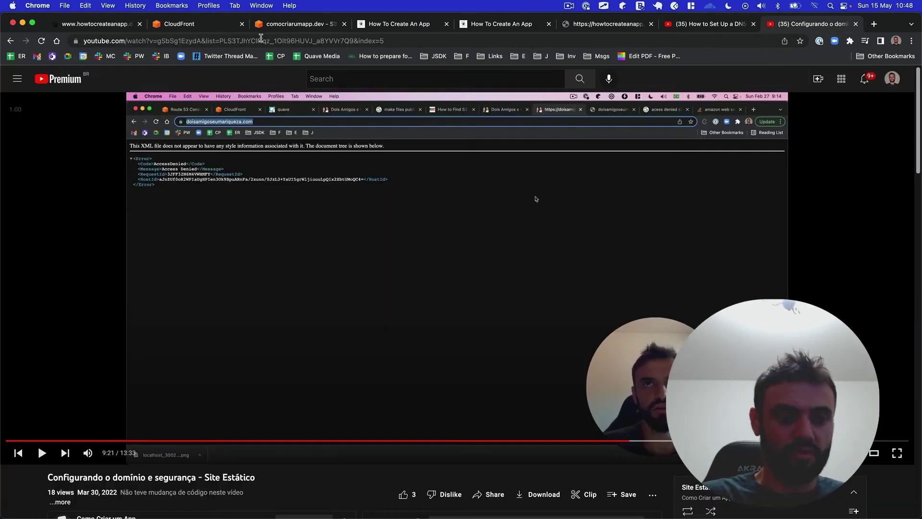
{"action": "key", "text": "super+shift+n"}
{"action": "key", "text": "super+v"}
{"action": "key", "text": "Return"}
{"action": "left_click", "coordinate": [255, 39]}
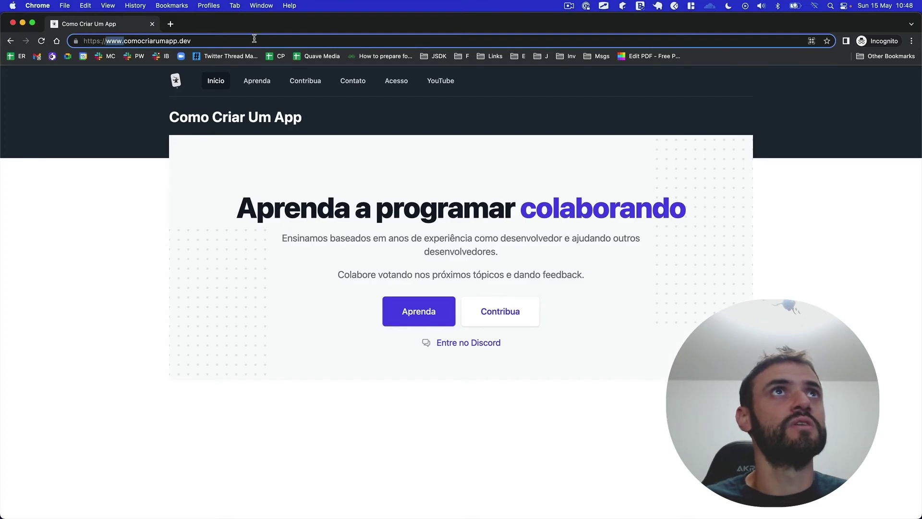
{"action": "key", "text": "BackSpace"}
{"action": "key", "text": "super+a"}
{"action": "key", "text": "Right"}
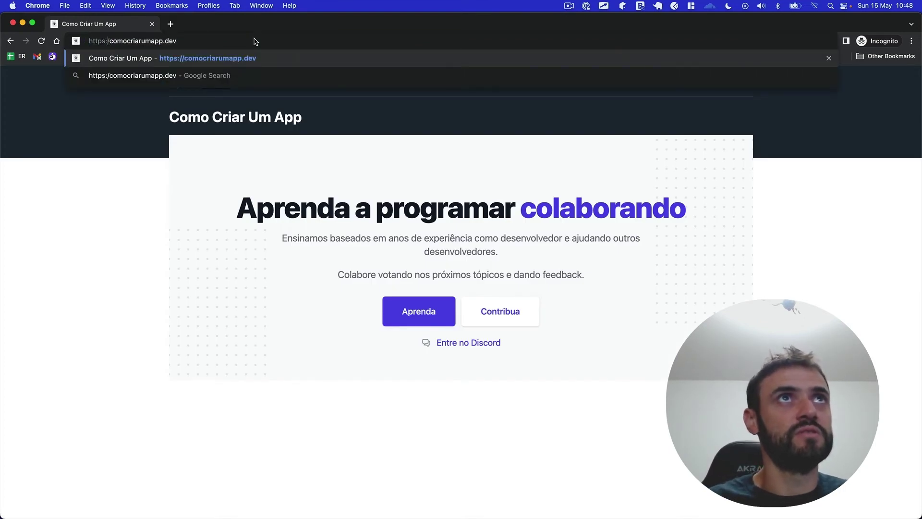
{"action": "key", "text": "super+a"}
{"action": "key", "text": "Left"}
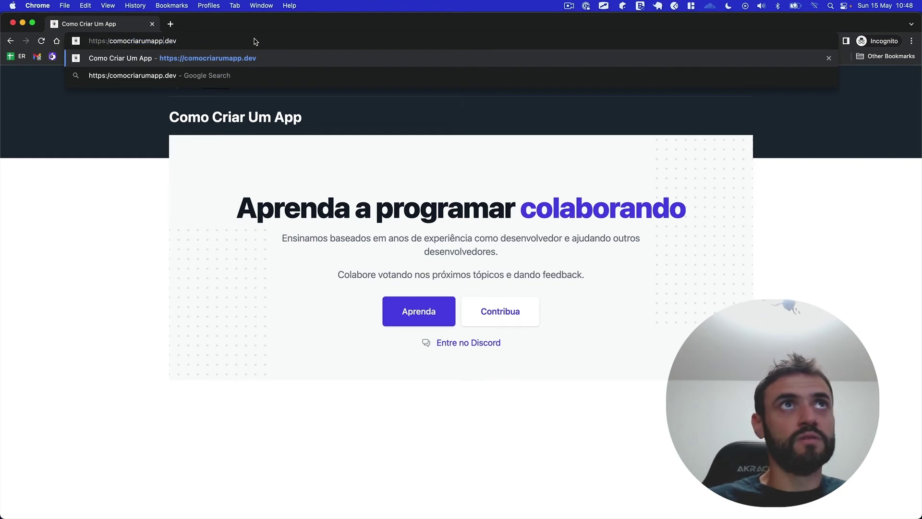
{"action": "type", "text": "/"}
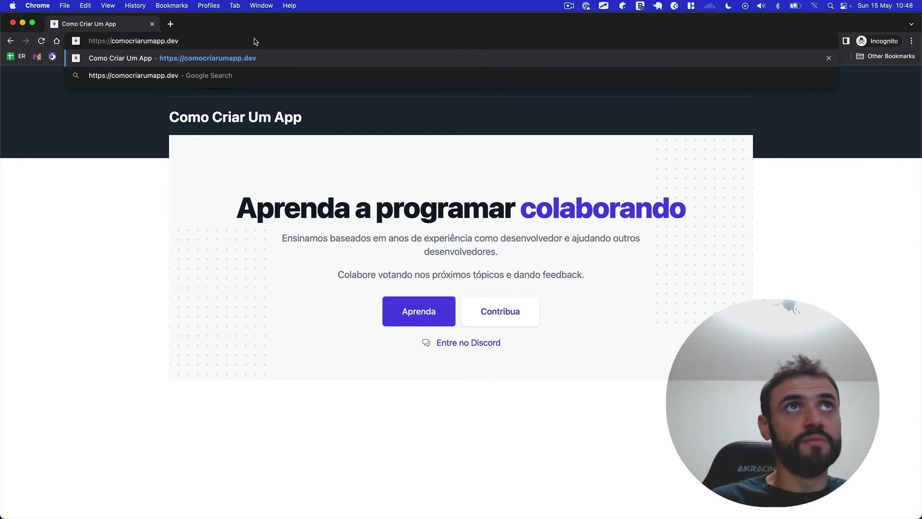
{"action": "key", "text": "super+a"}
- Load comocriarumapp.dev in a fresh incognito window to retest its redirect
{"action": "key", "text": "super+grave"}
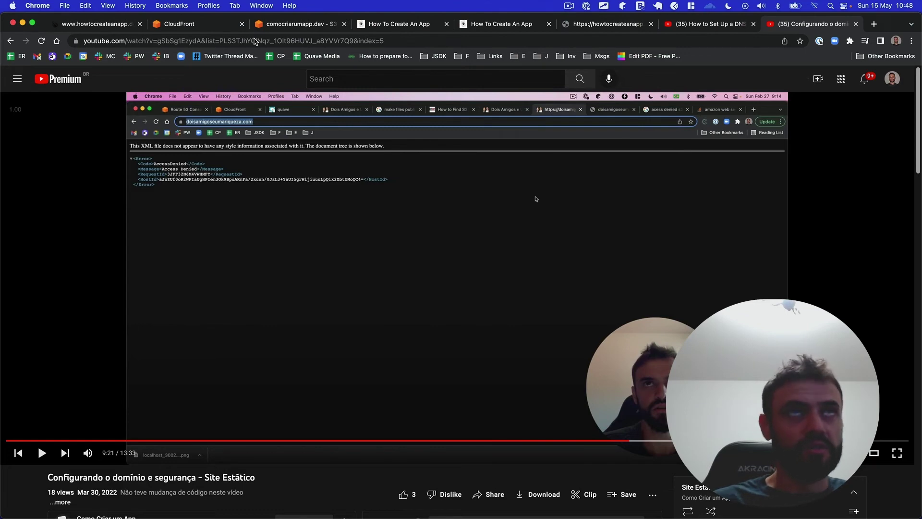
{"action": "key", "text": "super+grave"}
{"action": "left_click", "coordinate": [255, 41]}
{"action": "key", "text": "Return"}
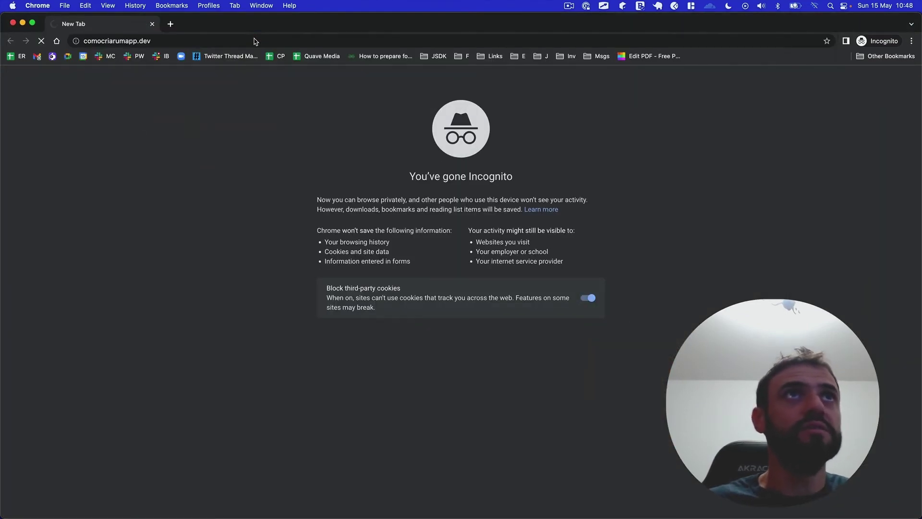
{"action": "left_click", "coordinate": [104, 41]}
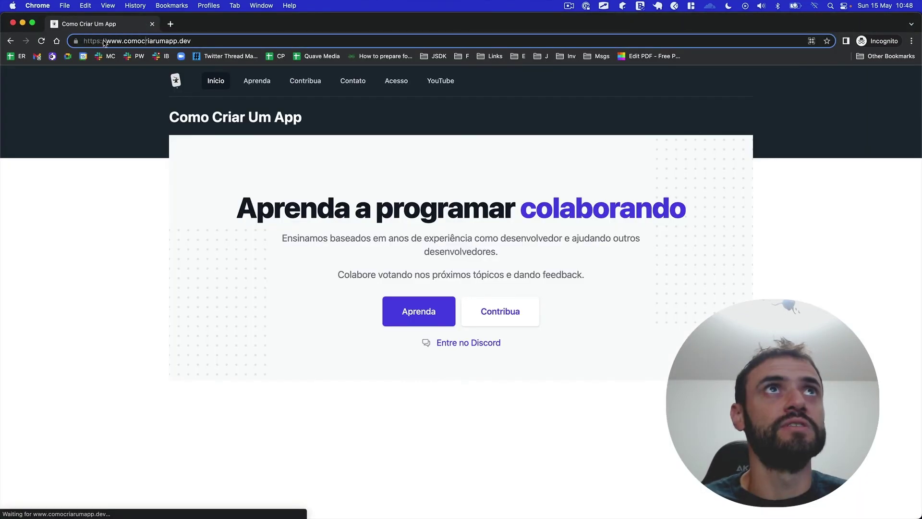
{"action": "key", "text": "super+grave"}
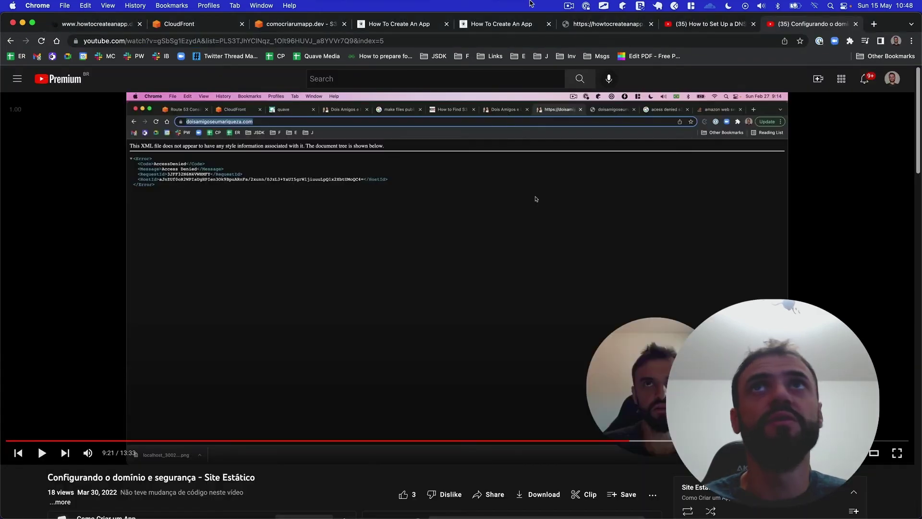
{"action": "left_click", "coordinate": [578, 24]}
{"action": "left_click", "coordinate": [196, 40]}
{"action": "key", "text": "Return"}
{"action": "double_click", "coordinate": [187, 40]}
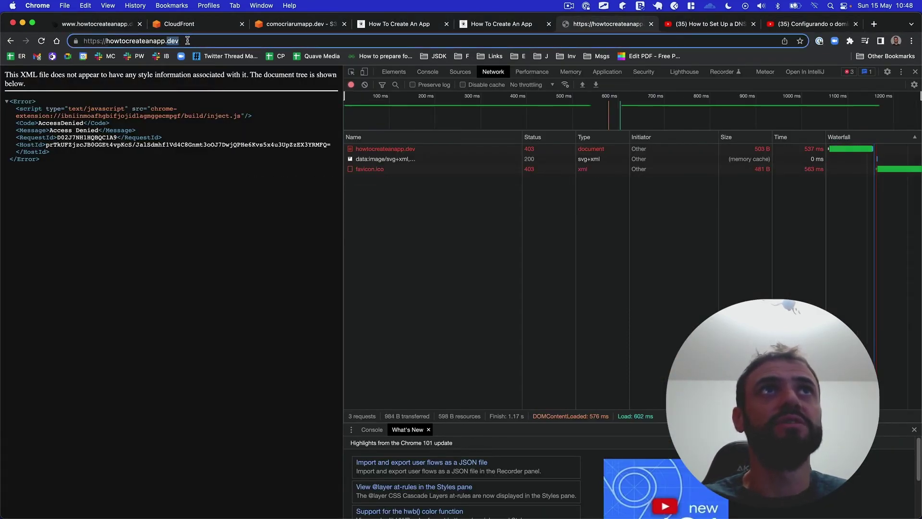
- Delete the howtocreateanapp.dev.s3-website-us-east-1.amazonaws.com origin from the howtocreateanapp.dev CloudFront distribution
{"action": "left_click", "coordinate": [208, 25]}
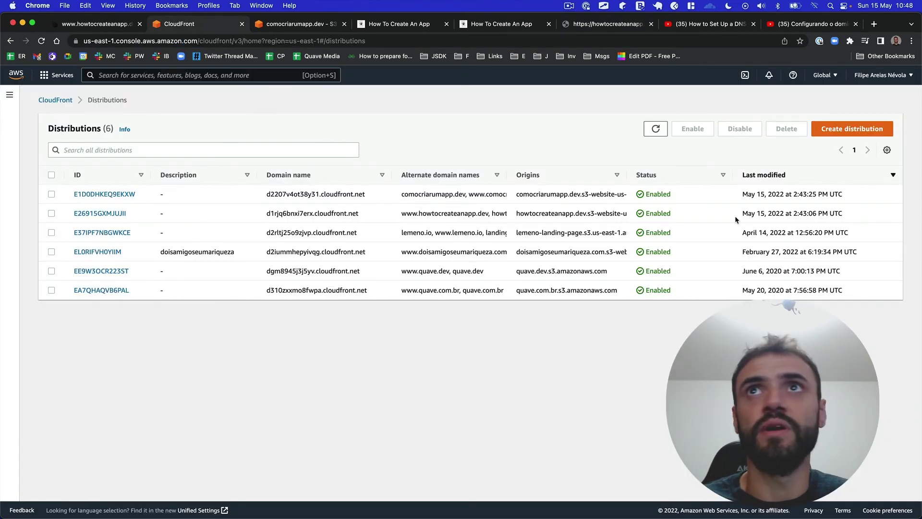
{"action": "left_click", "coordinate": [121, 214]}
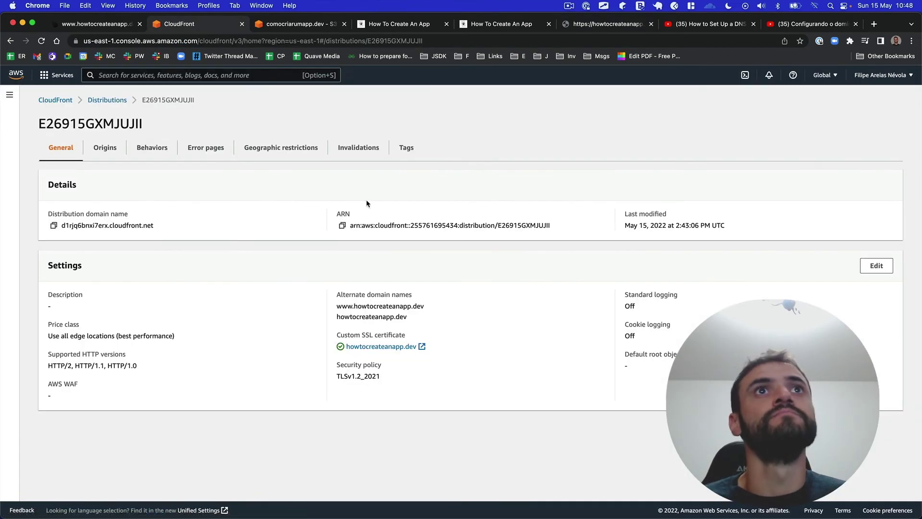
{"action": "left_click", "coordinate": [108, 149]}
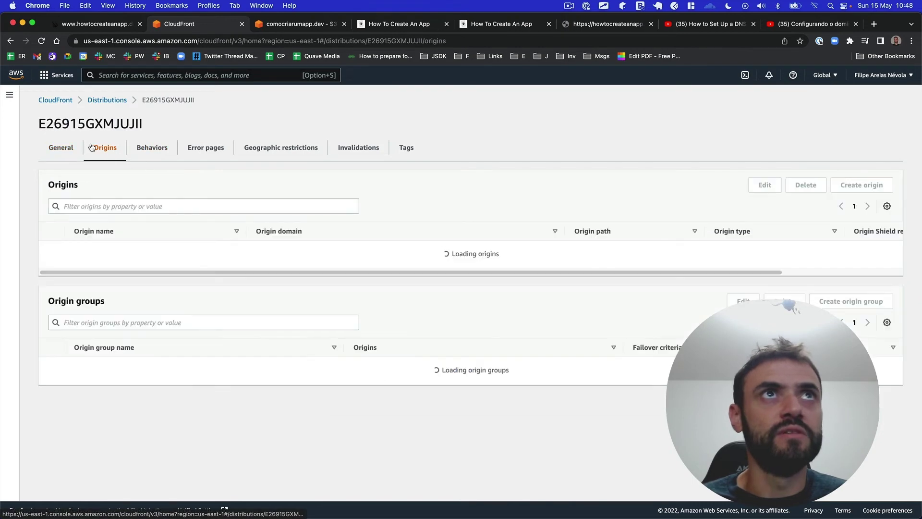
{"action": "left_click", "coordinate": [51, 250]}
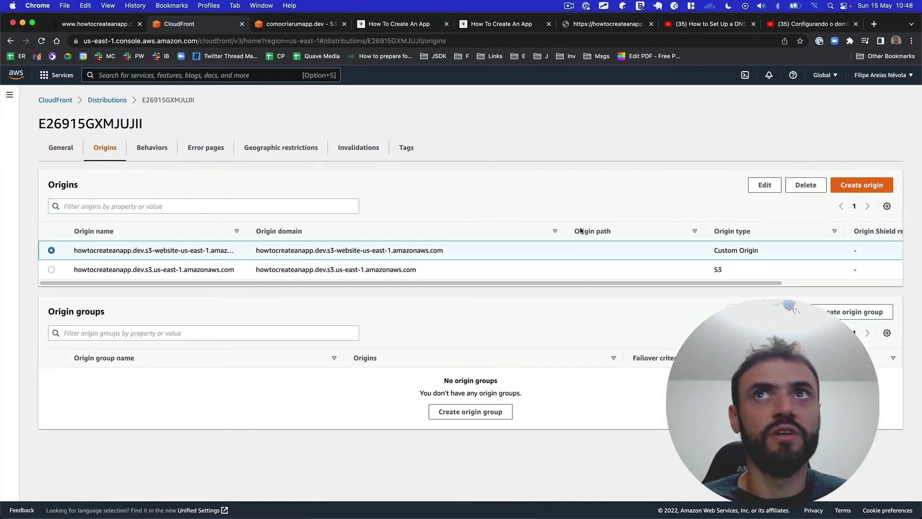
{"action": "left_click", "coordinate": [806, 185]}
{"action": "left_click", "coordinate": [561, 337]}
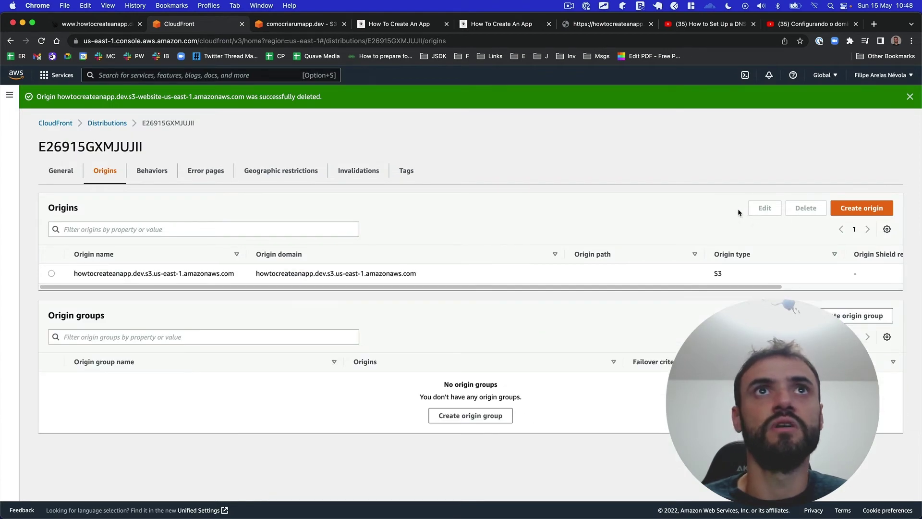
- Try to delete the distribution's remaining howtocreateanapp.dev.s3.us-east-1.amazonaws.com origin
{"action": "left_click", "coordinate": [52, 274]}
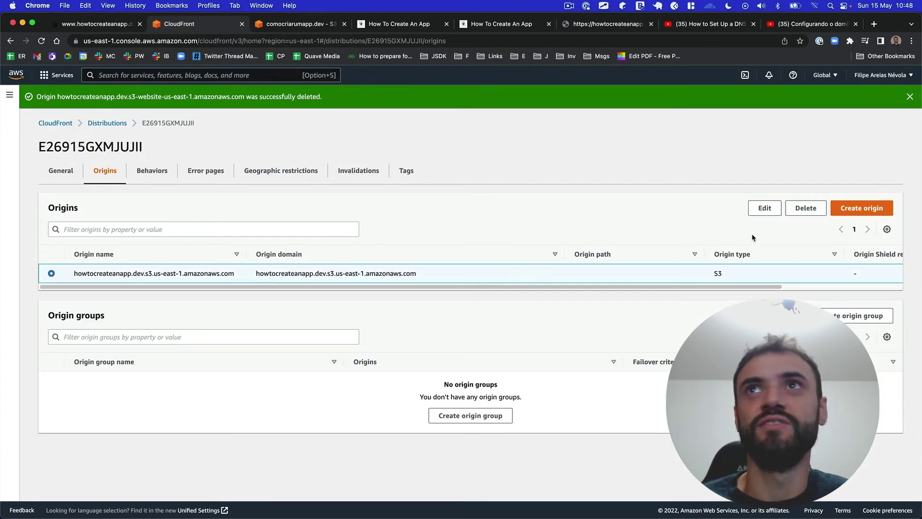
{"action": "left_click", "coordinate": [806, 208]}
{"action": "left_click", "coordinate": [569, 337]}
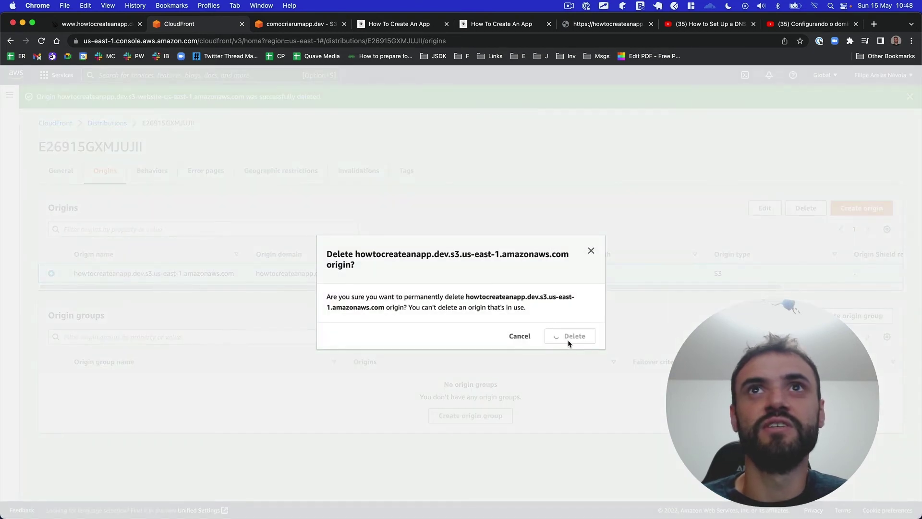
{"action": "left_click", "coordinate": [107, 147]}
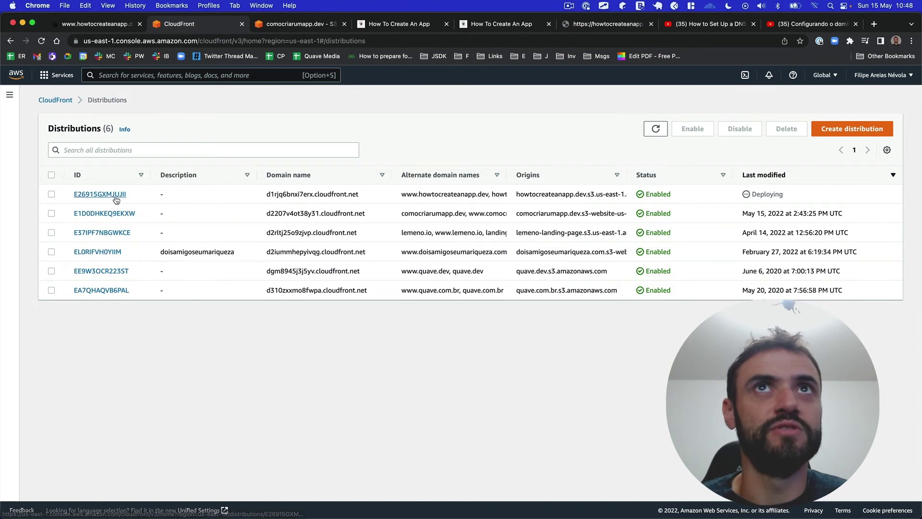
- Reopen the howtocreateanapp.dev distribution to check its origins, and return to the list of distributions
{"action": "left_click", "coordinate": [115, 195]}
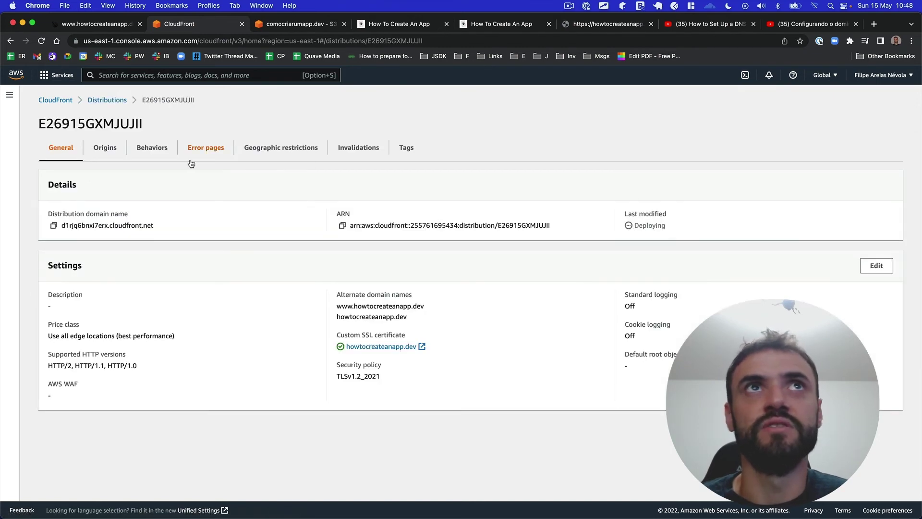
{"action": "left_click", "coordinate": [105, 147]}
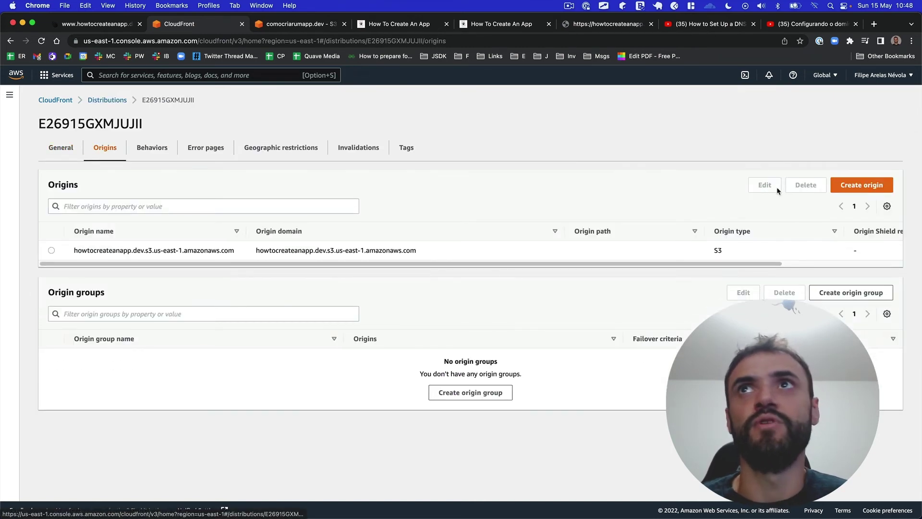
{"action": "left_click", "coordinate": [107, 100]}
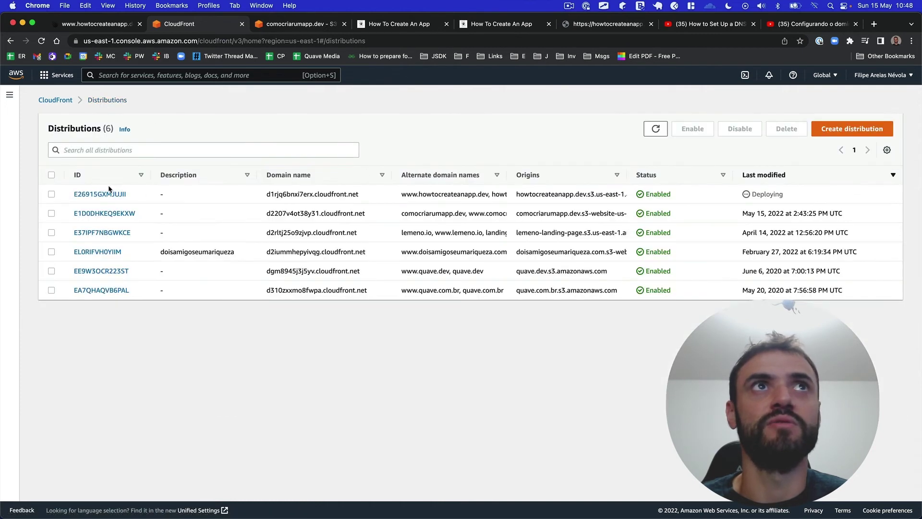
- Disable the howtocreateanapp.dev CloudFront distribution
{"action": "left_click", "coordinate": [51, 195]}
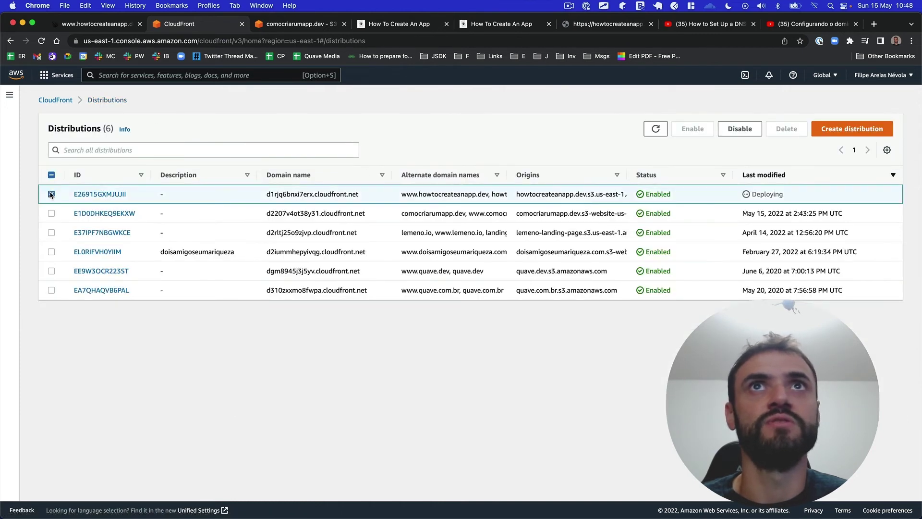
{"action": "left_click", "coordinate": [729, 134]}
{"action": "left_click", "coordinate": [581, 343]}
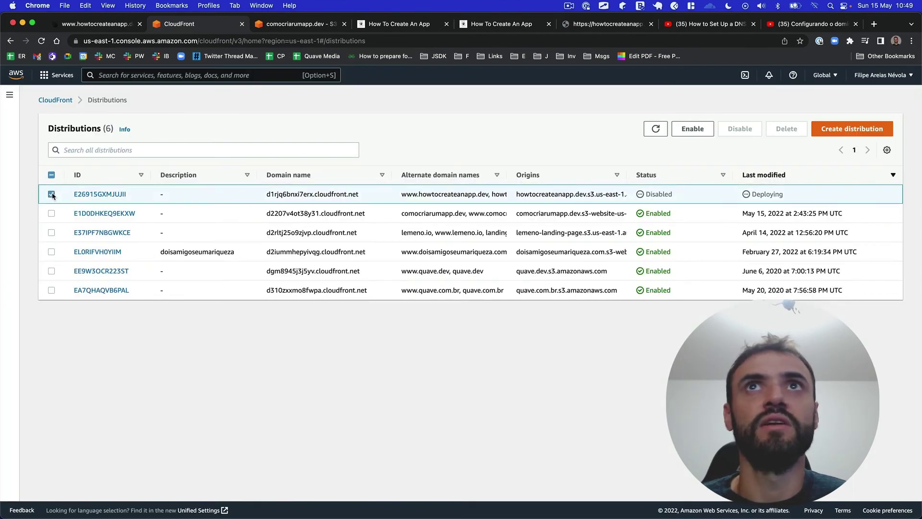
{"action": "left_click", "coordinate": [52, 194]}
{"action": "left_click", "coordinate": [243, 134]}
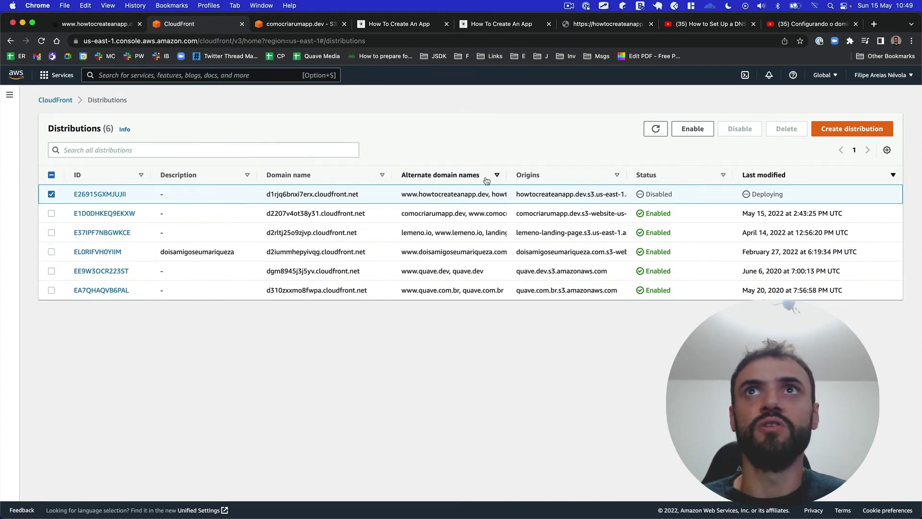
- Start creating a new CloudFront distribution, and open the howtocreateanapp.dev bucket in the S3 console
{"action": "left_click", "coordinate": [852, 128]}
{"action": "left_click", "coordinate": [159, 209]}
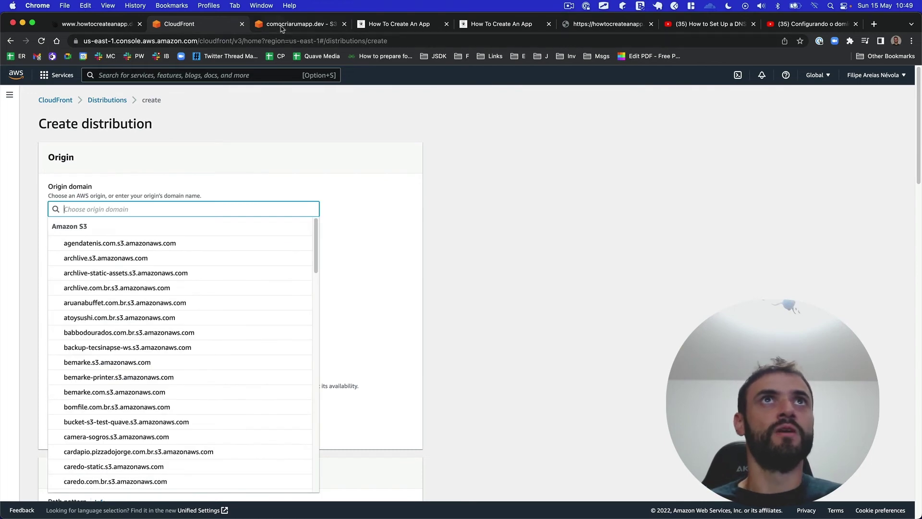
{"action": "left_click", "coordinate": [278, 27]}
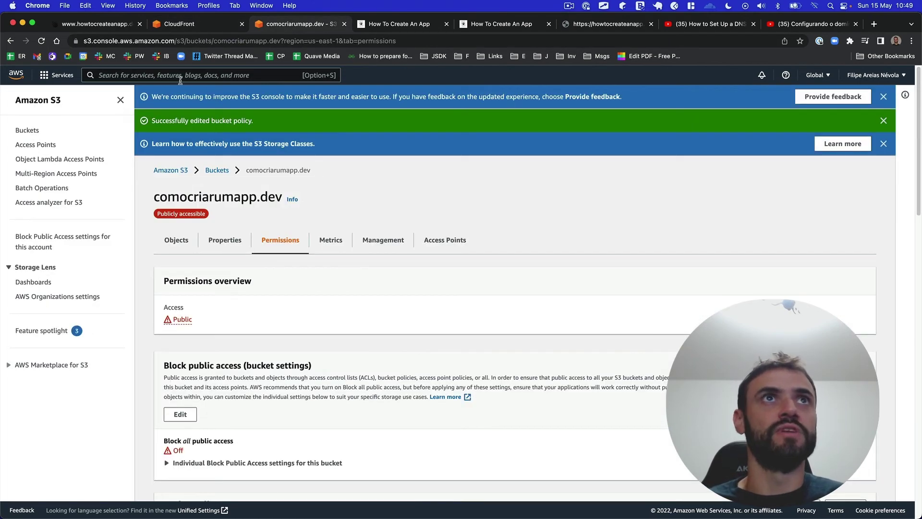
{"action": "left_click", "coordinate": [172, 170]}
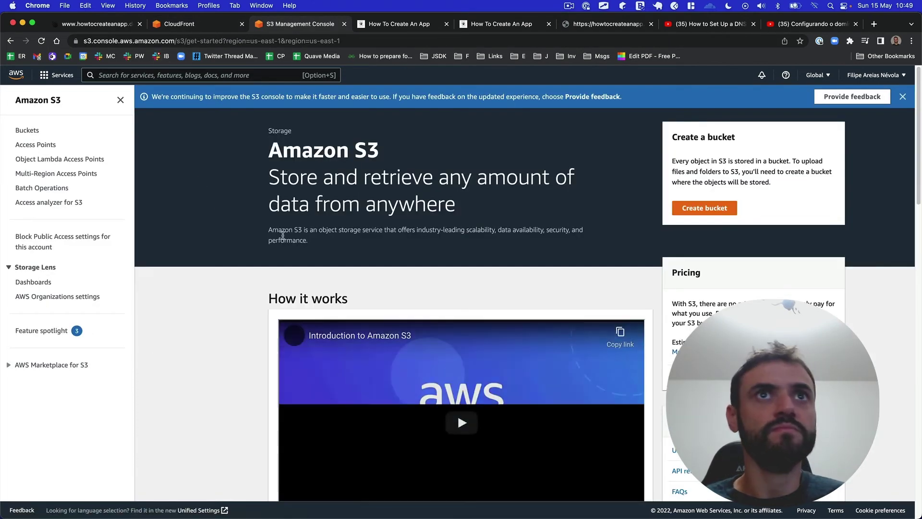
{"action": "left_click", "coordinate": [27, 131]}
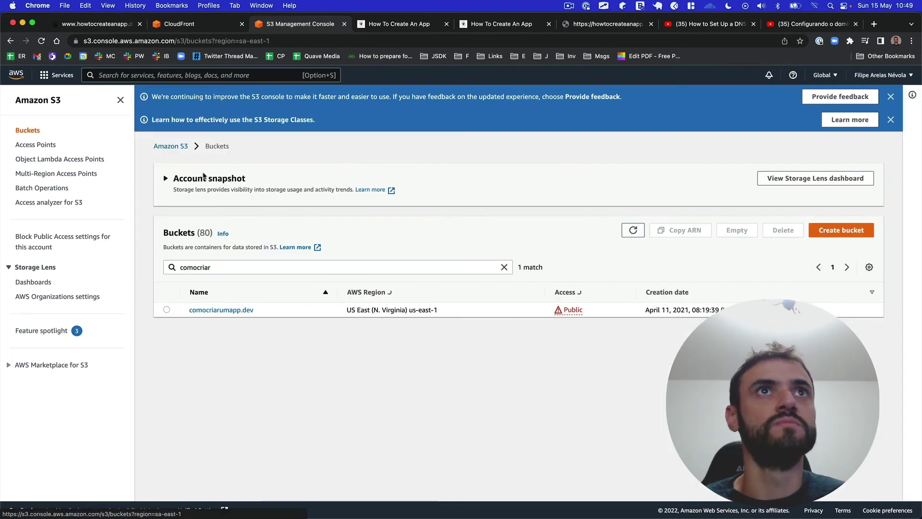
{"action": "type", "text": "howtocre"}
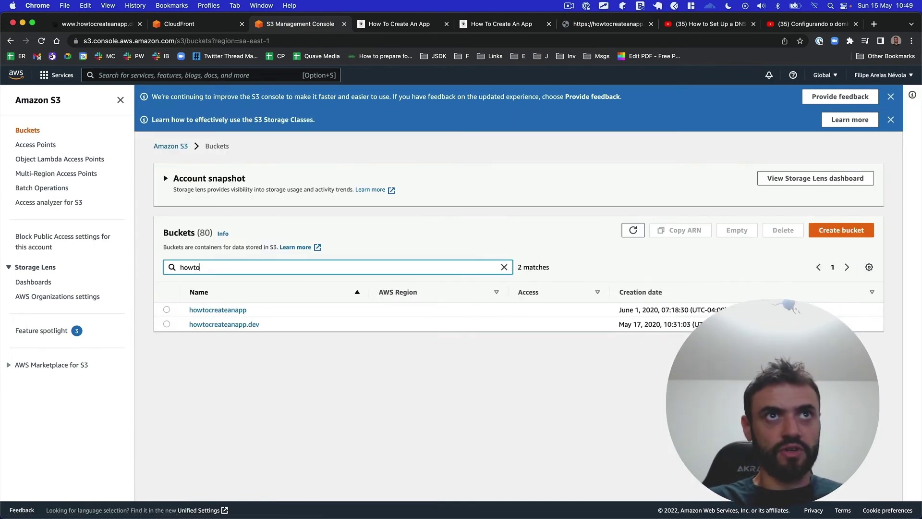
{"action": "left_click", "coordinate": [223, 324]}
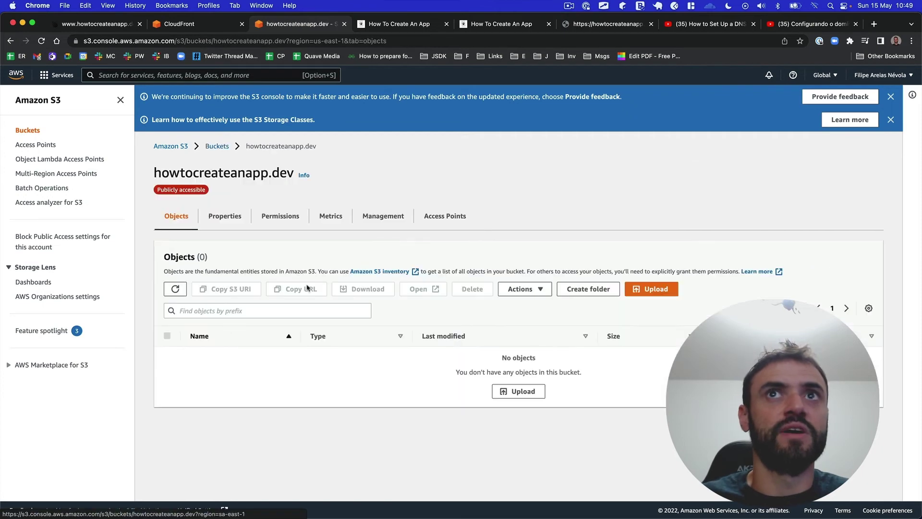
- Copy the howtocreateanapp.dev bucket's static website endpoint and enter it as the new distribution's origin domain
{"action": "left_click", "coordinate": [214, 215]}
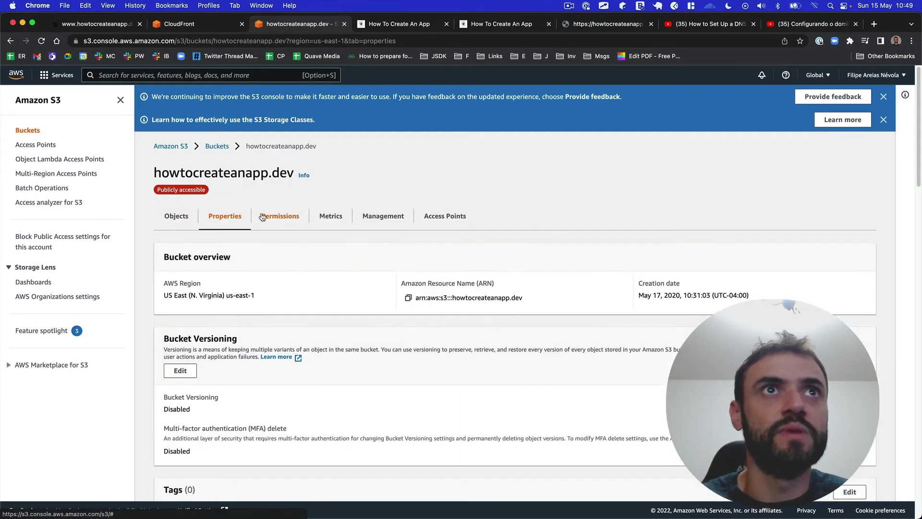
{"action": "scroll", "coordinate": [326, 281], "scroll_direction": "down", "scroll_amount": 3}
{"action": "scroll", "coordinate": [258, 208], "scroll_direction": "up", "scroll_amount": 3}
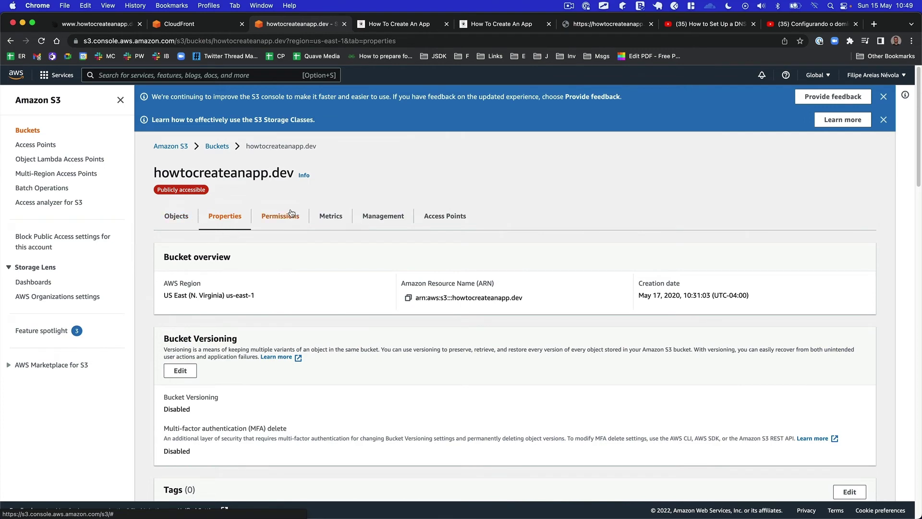
{"action": "scroll", "coordinate": [262, 230], "scroll_direction": "down", "scroll_amount": 10}
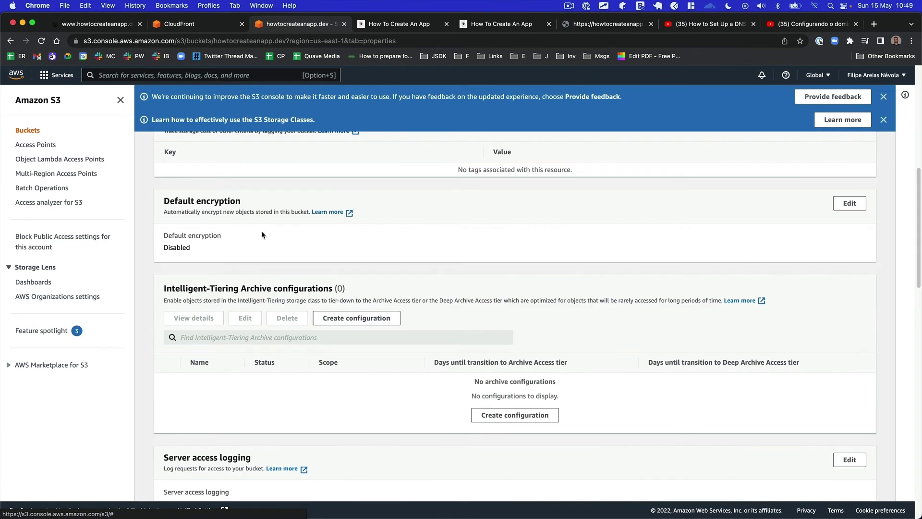
{"action": "scroll", "coordinate": [262, 232], "scroll_direction": "down", "scroll_amount": 6}
{"action": "scroll", "coordinate": [264, 235], "scroll_direction": "down", "scroll_amount": 5}
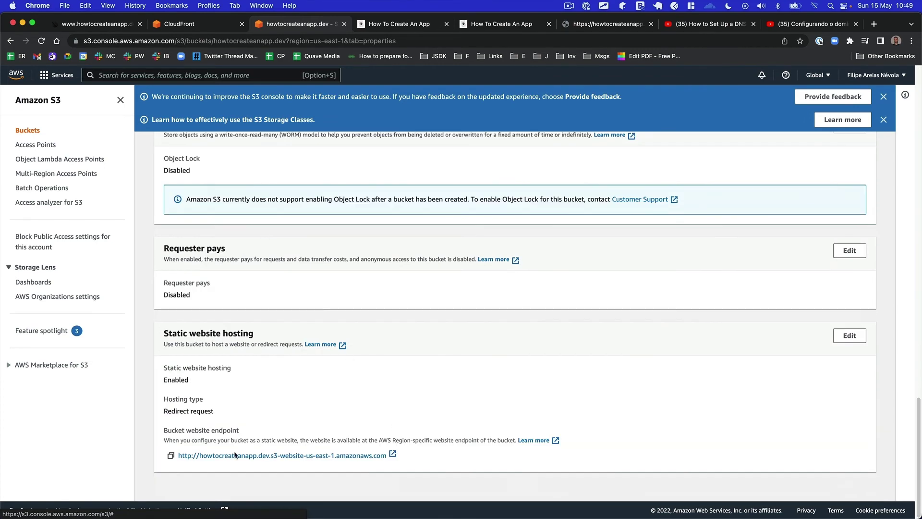
{"action": "left_click", "coordinate": [171, 456]}
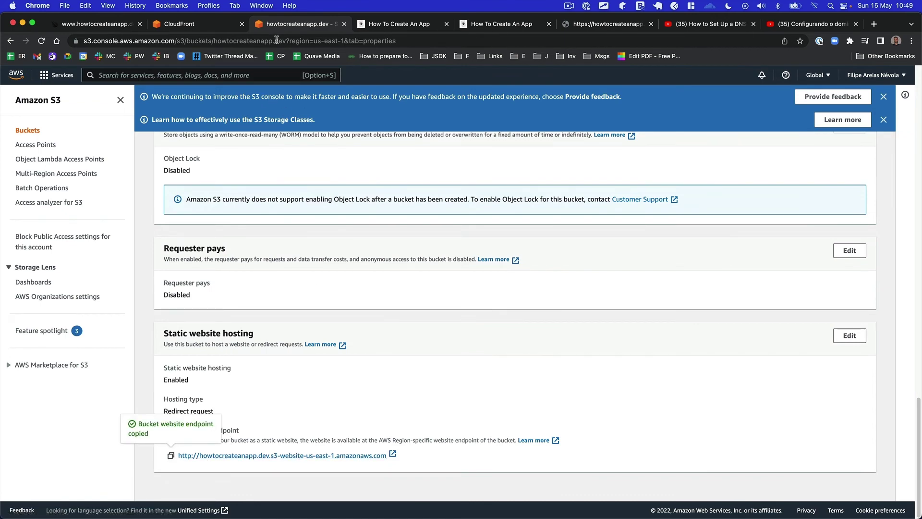
{"action": "left_click", "coordinate": [206, 27]}
{"action": "key", "text": "super+v"}
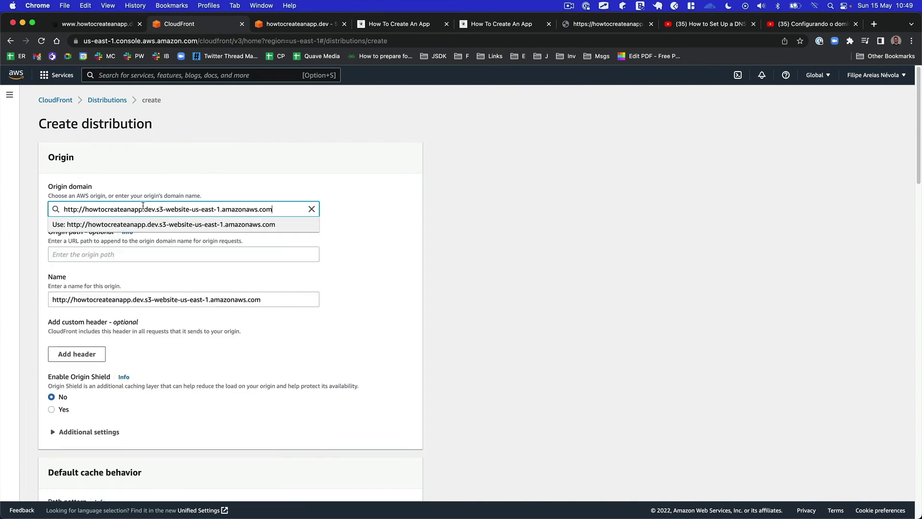
{"action": "left_click", "coordinate": [171, 223]}
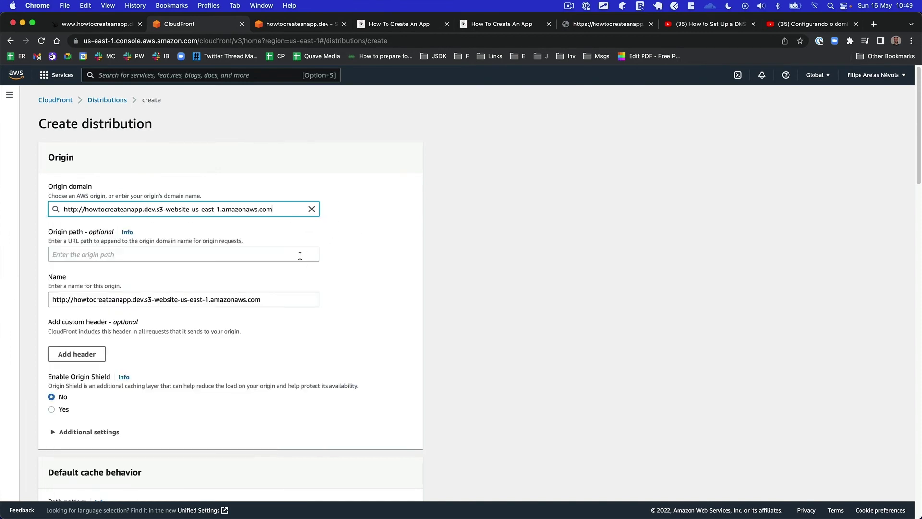
{"action": "left_click", "coordinate": [286, 25]}
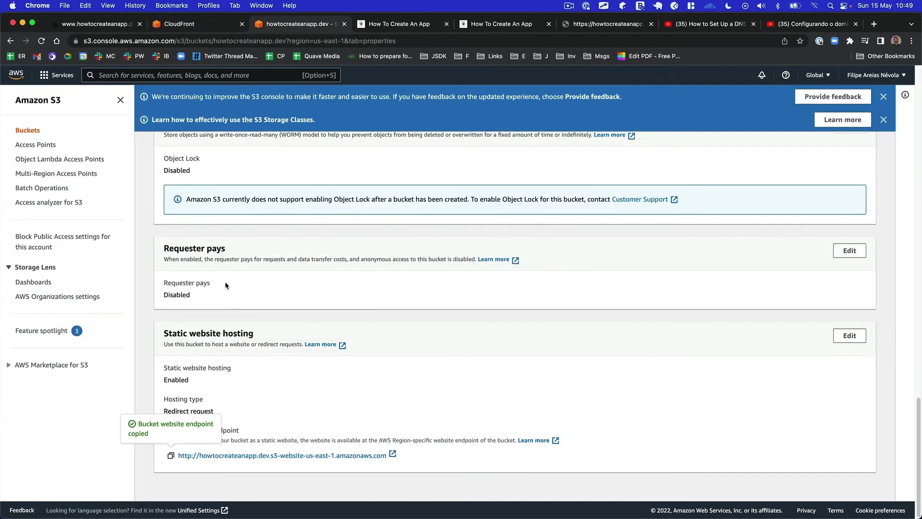
{"action": "left_click", "coordinate": [207, 24]}
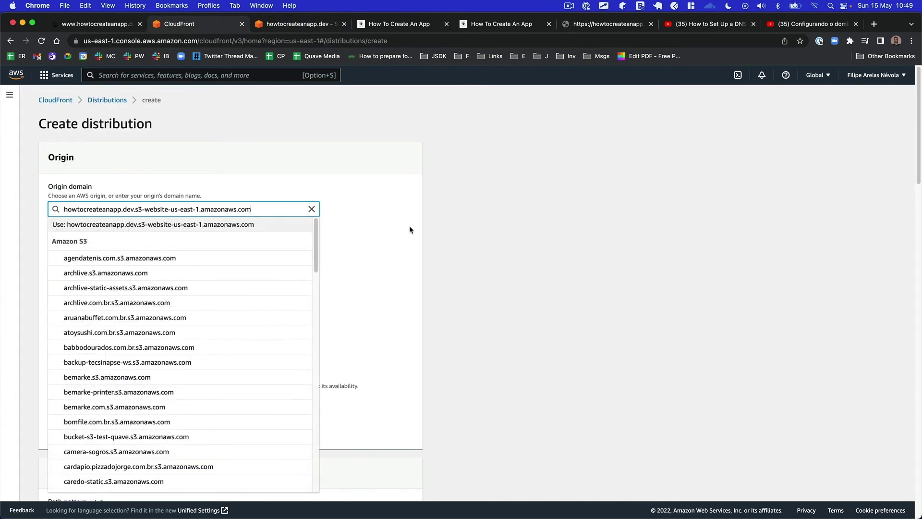
{"action": "left_click", "coordinate": [263, 222]}
{"action": "scroll", "coordinate": [259, 258], "scroll_direction": "down", "scroll_amount": 3}
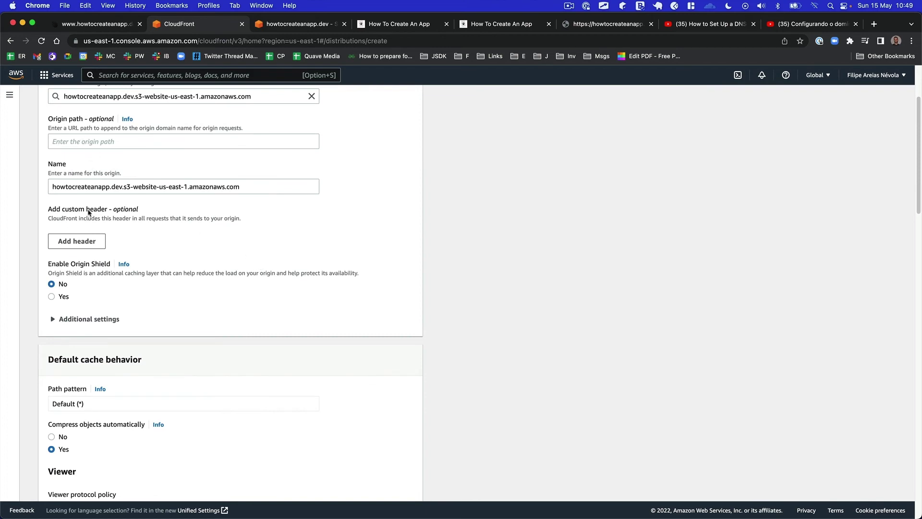
- Choose the howtocreateanapp.dev ACM certificate as the new distribution's custom SSL certificate
{"action": "scroll", "coordinate": [101, 192], "scroll_direction": "down", "scroll_amount": 15}
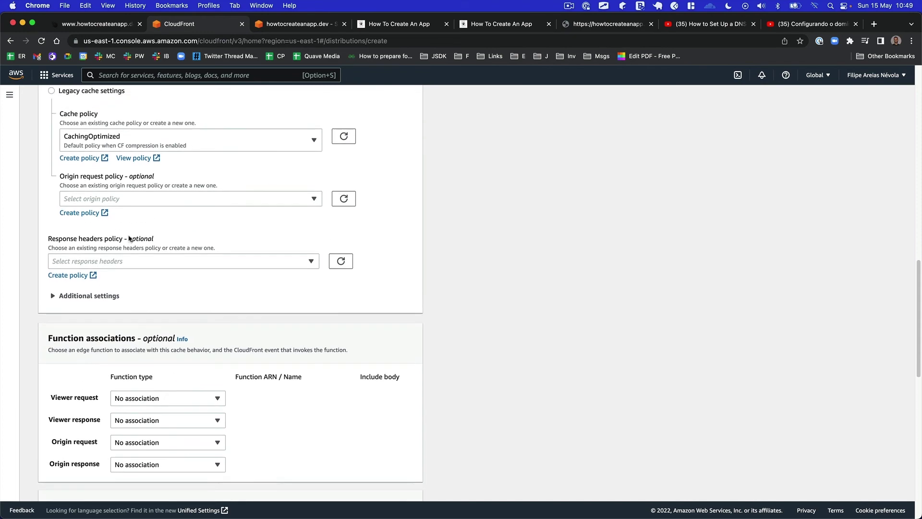
{"action": "scroll", "coordinate": [144, 202], "scroll_direction": "up", "scroll_amount": 8}
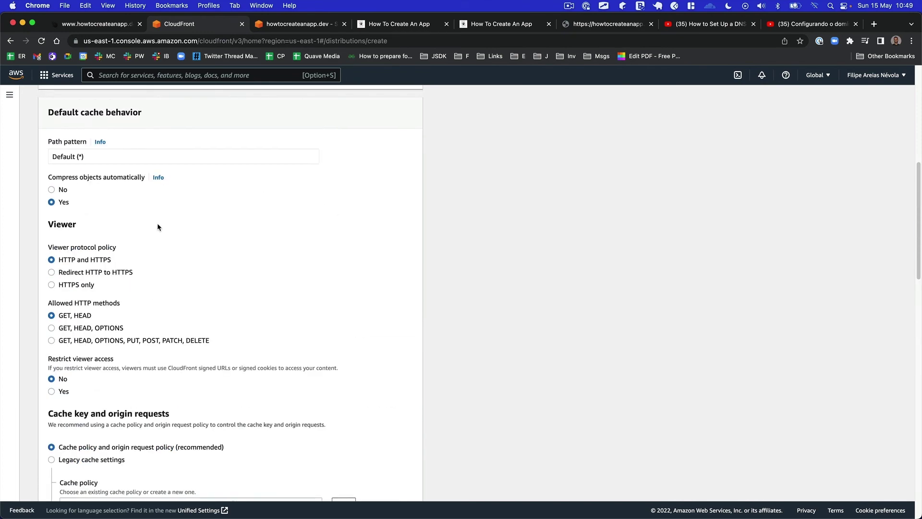
{"action": "scroll", "coordinate": [157, 226], "scroll_direction": "down", "scroll_amount": 3}
{"action": "scroll", "coordinate": [159, 226], "scroll_direction": "down", "scroll_amount": 3}
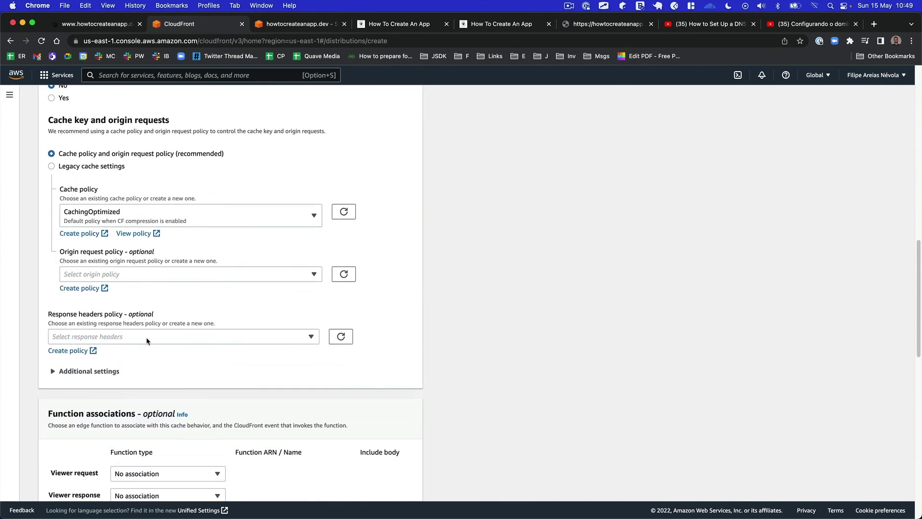
{"action": "scroll", "coordinate": [147, 344], "scroll_direction": "down", "scroll_amount": 11}
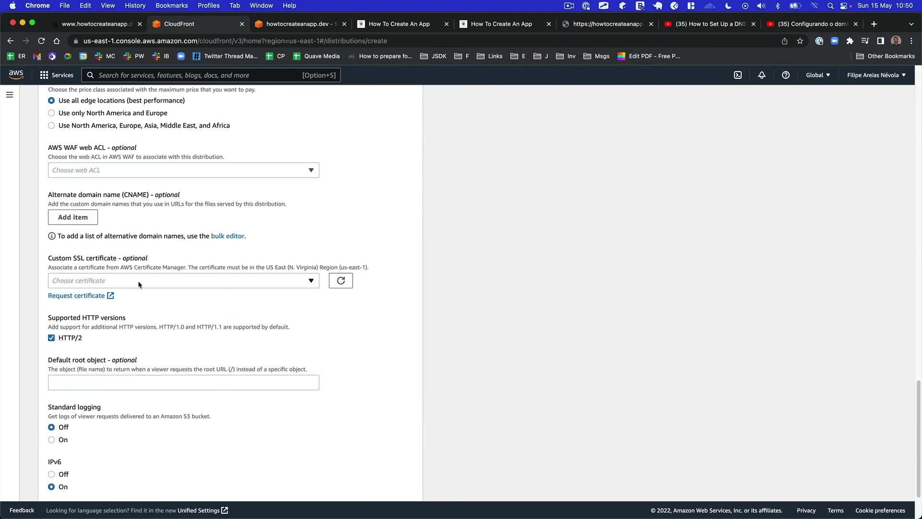
{"action": "left_click", "coordinate": [139, 282]}
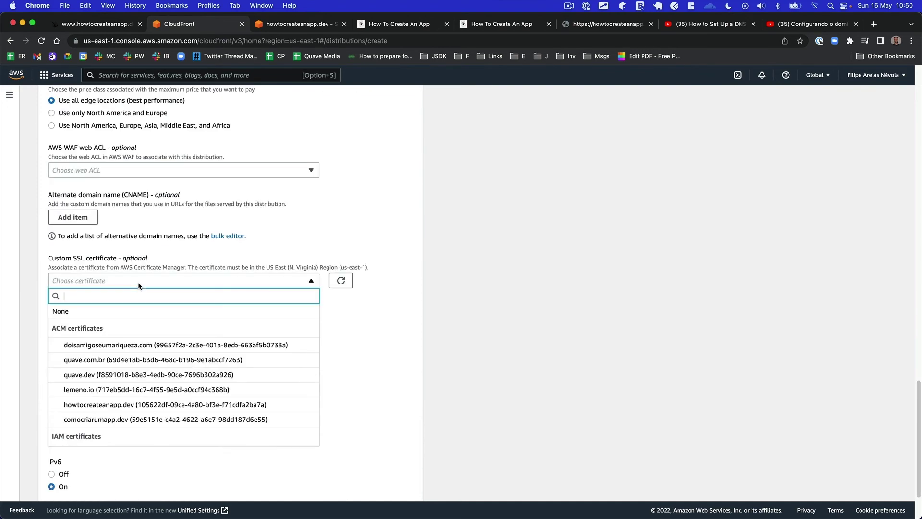
{"action": "left_click", "coordinate": [139, 406]}
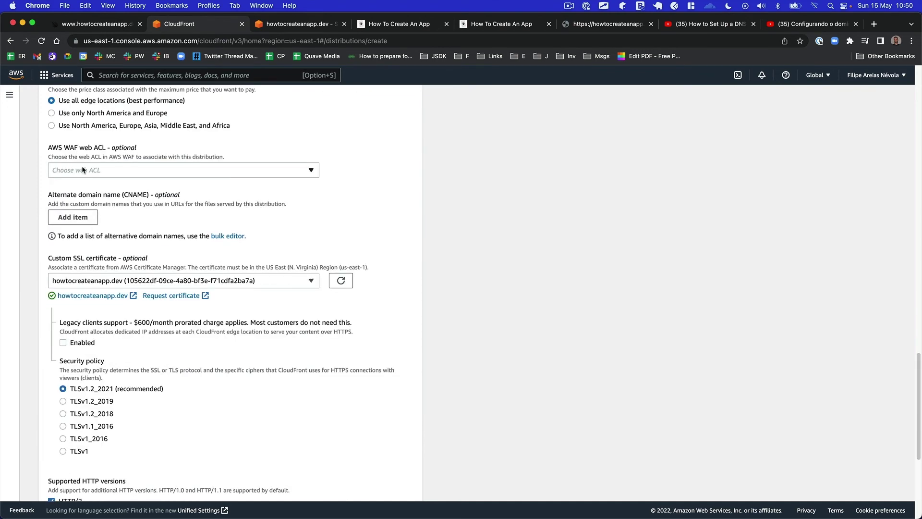
- Add howtocreateanapp.dev as an alternate domain name by trimming the pasted website endpoint, and copy the trimmed domain
{"action": "left_click", "coordinate": [81, 219]}
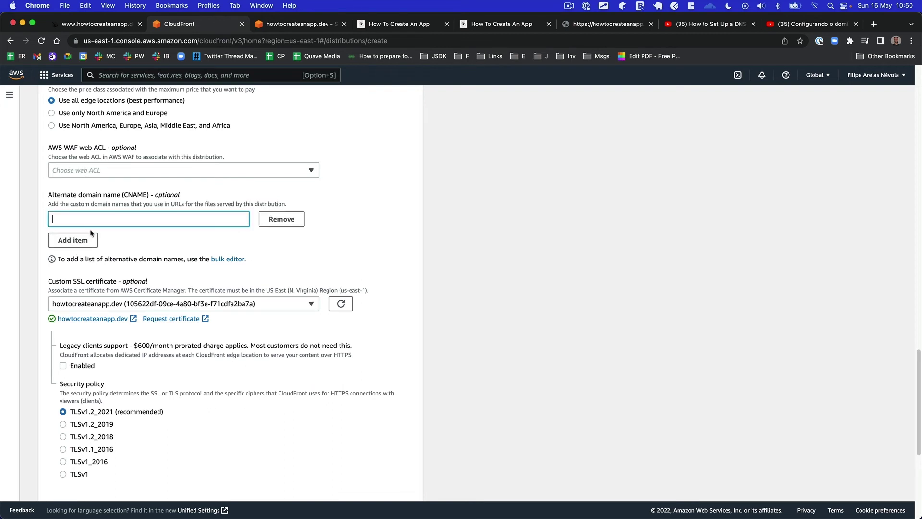
{"action": "key", "text": "super+v"}
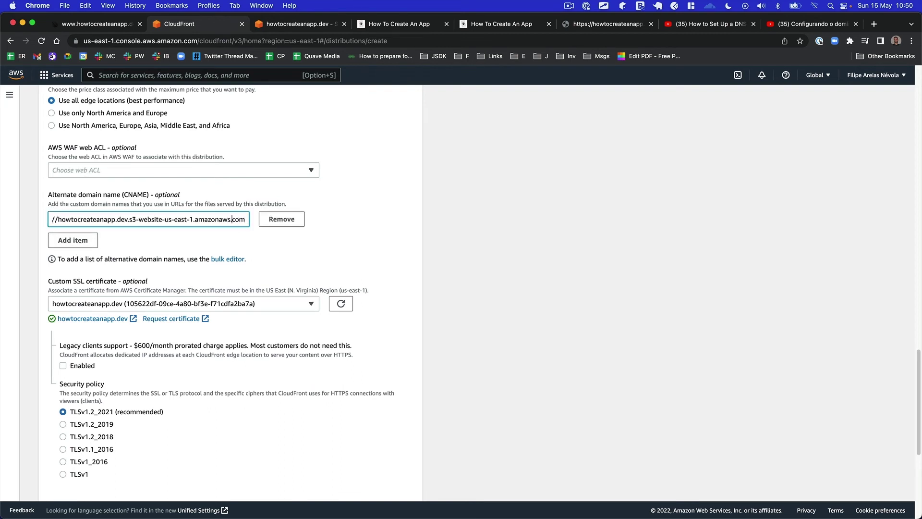
{"action": "key", "text": "shift+alt+Left"}
{"action": "key", "text": "shift+alt+Left"}
{"action": "key", "text": "shift+alt+Left"}
{"action": "key", "text": "shift+alt+Left"}
{"action": "key", "text": "shift+alt+Left"}
{"action": "key", "text": "BackSpace"}
{"action": "scroll", "coordinate": [231, 289], "scroll_direction": "up", "scroll_amount": 15}
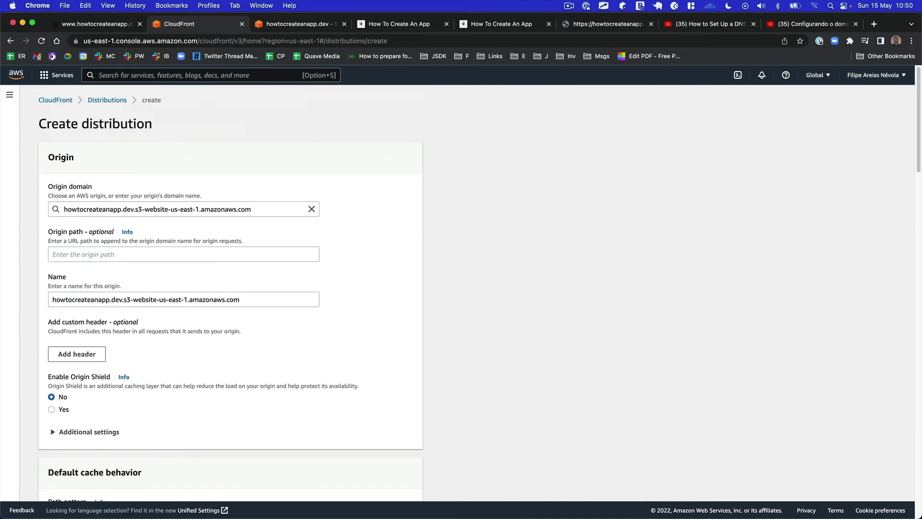
{"action": "key", "text": "Left"}
{"action": "key", "text": "Left"}
{"action": "key", "text": "Left"}
{"action": "key", "text": "Left"}
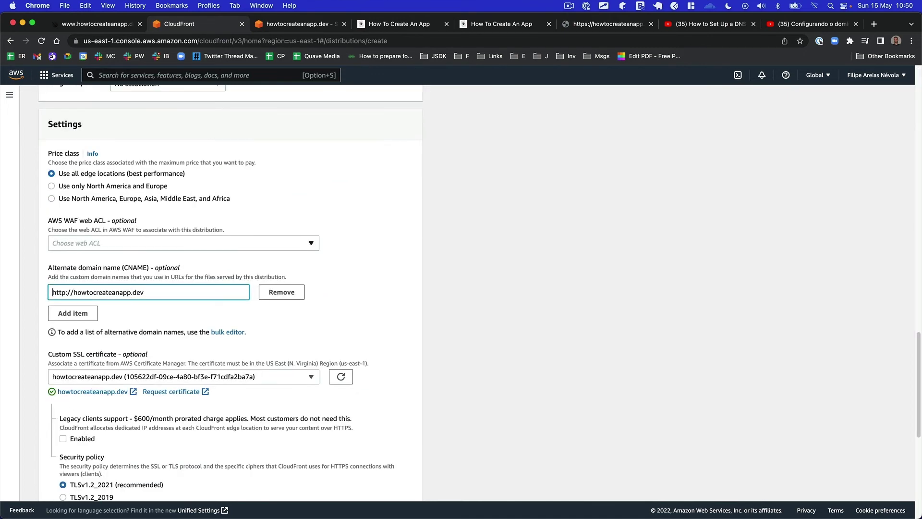
{"action": "key", "text": "shift+alt+Left"}
{"action": "key", "text": "shift+alt+Left"}
{"action": "key", "text": "BackSpace"}
{"action": "key", "text": "super+a"}
{"action": "key", "text": "super+c"}
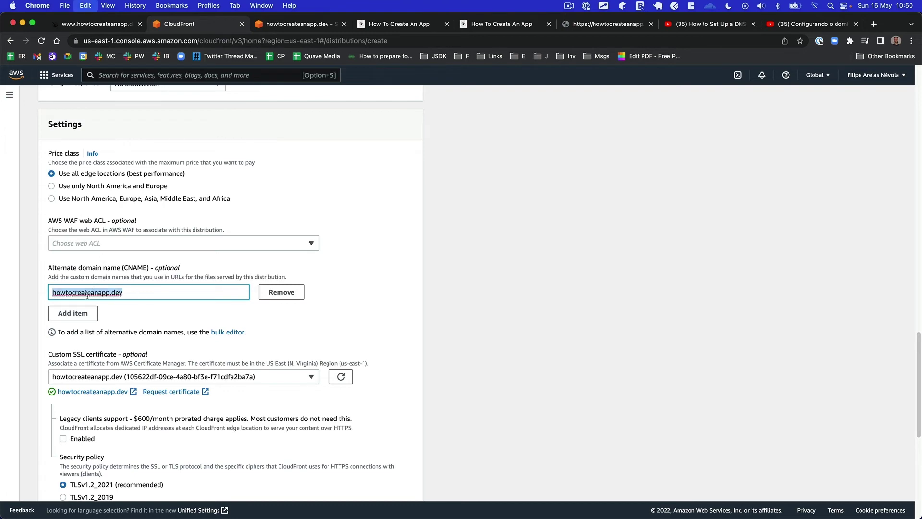
{"action": "left_click", "coordinate": [83, 314]}
{"action": "type", "text": "www."}
{"action": "key", "text": "super+v"}
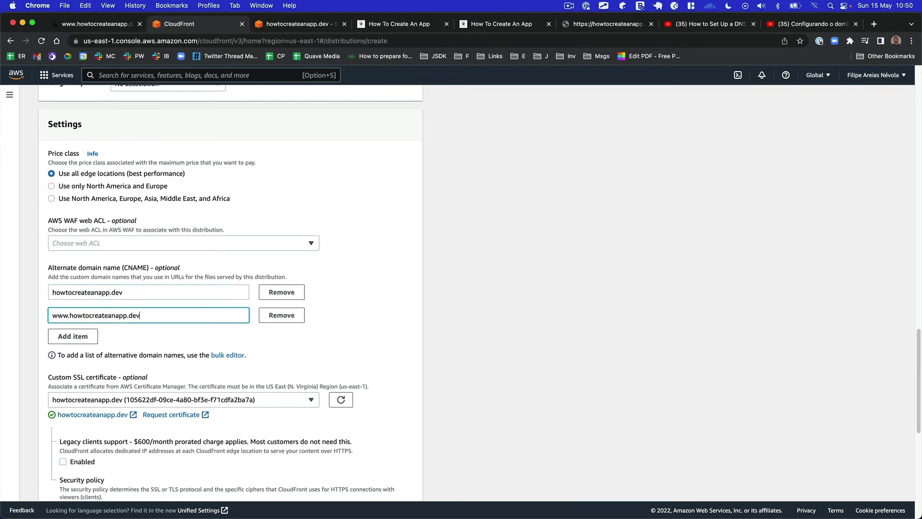
- Try to create the distribution with the entered settings, and review its alternate domain names
{"action": "scroll", "coordinate": [139, 353], "scroll_direction": "down", "scroll_amount": 10}
{"action": "left_click", "coordinate": [368, 482]}
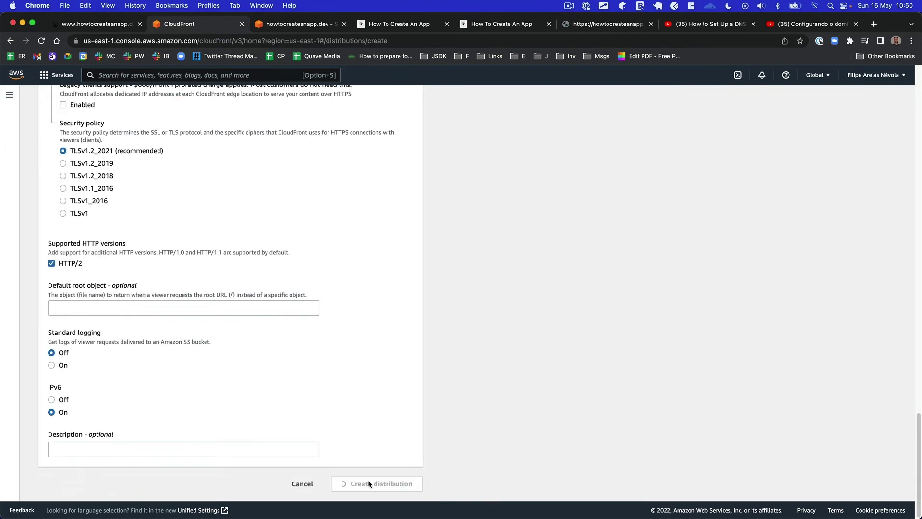
{"action": "scroll", "coordinate": [321, 368], "scroll_direction": "down", "scroll_amount": 2}
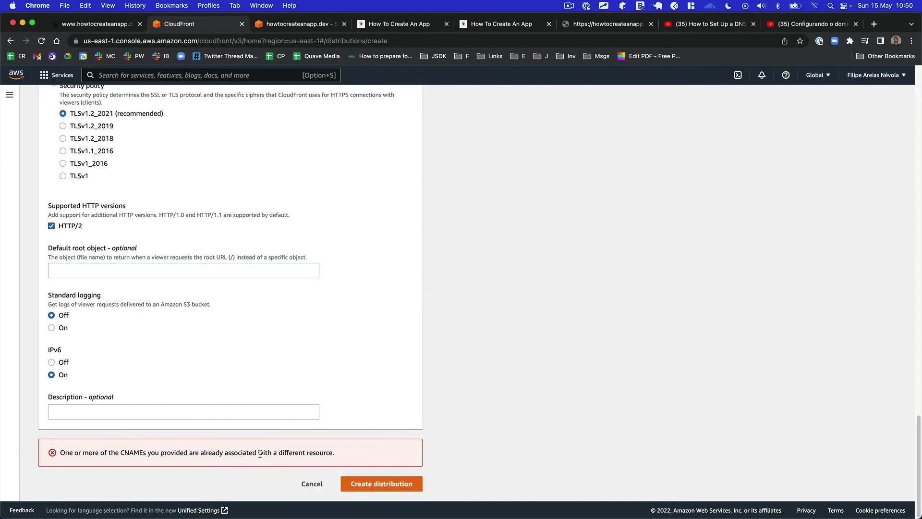
{"action": "scroll", "coordinate": [261, 454], "scroll_direction": "up", "scroll_amount": 10}
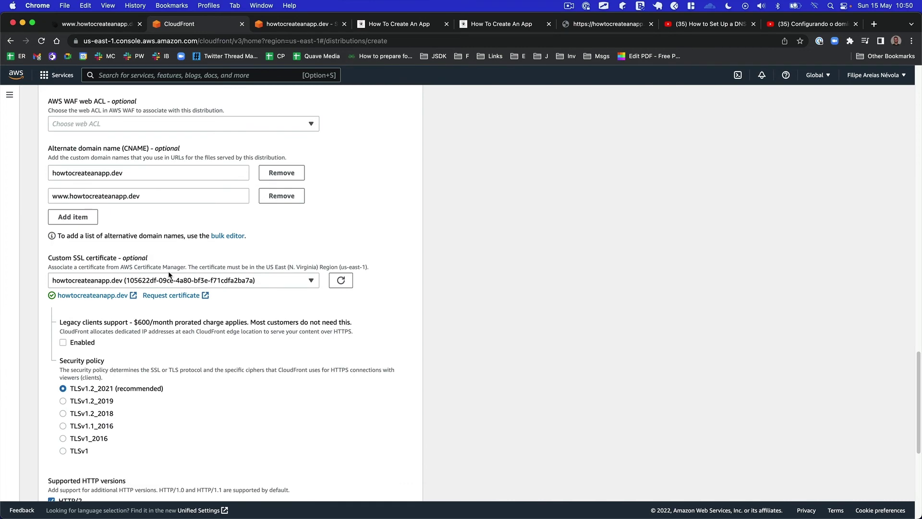
- Open the CloudFront distributions list in the S3 browser tab and refresh it to check the disabled howtocreateanapp.dev distribution's deployment
{"action": "left_click", "coordinate": [276, 25]}
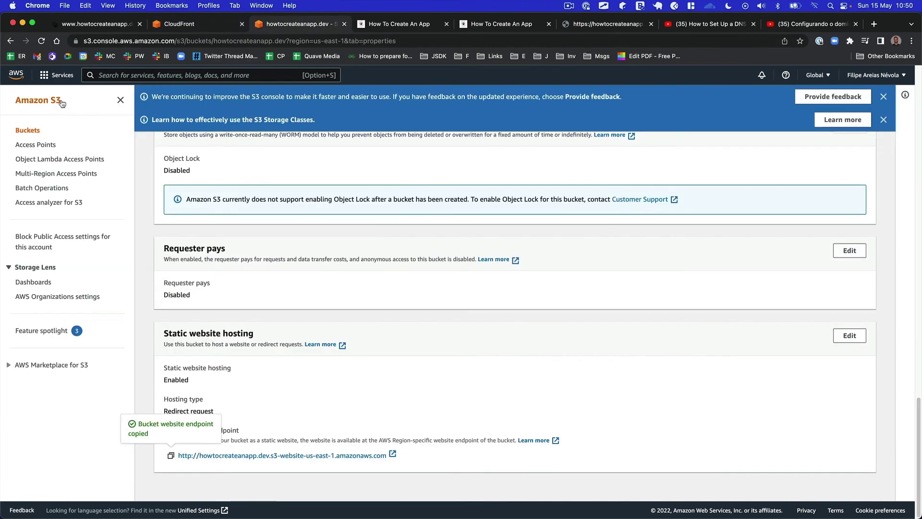
{"action": "left_click", "coordinate": [57, 75]}
{"action": "left_click", "coordinate": [238, 222]}
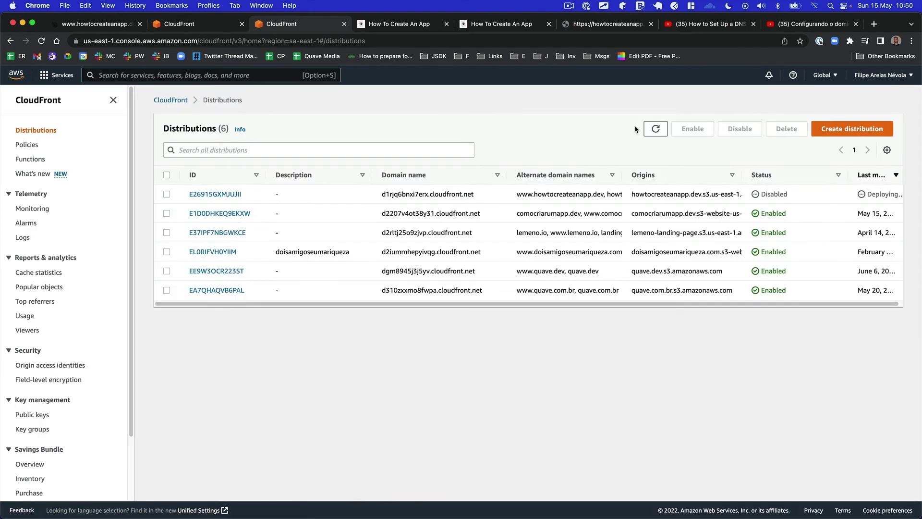
{"action": "left_click", "coordinate": [664, 131]}
{"action": "left_click", "coordinate": [167, 194]}
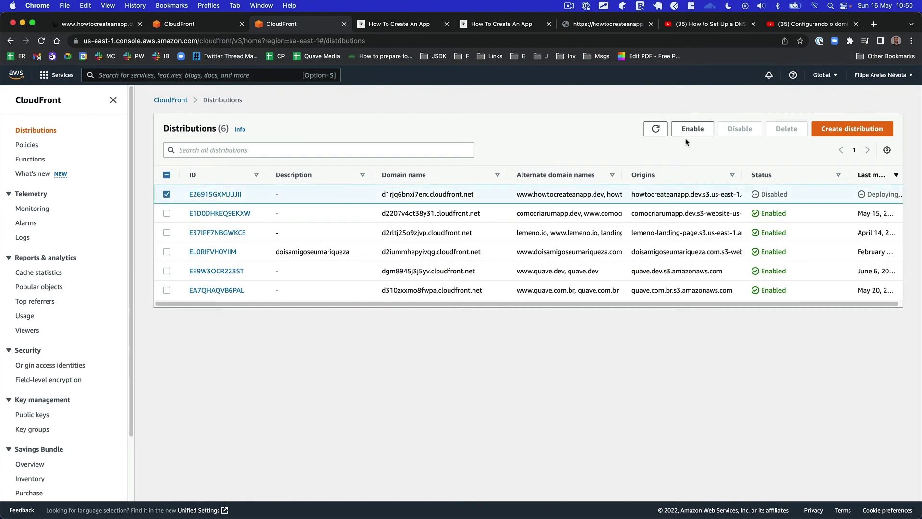
{"action": "left_click", "coordinate": [655, 129]}
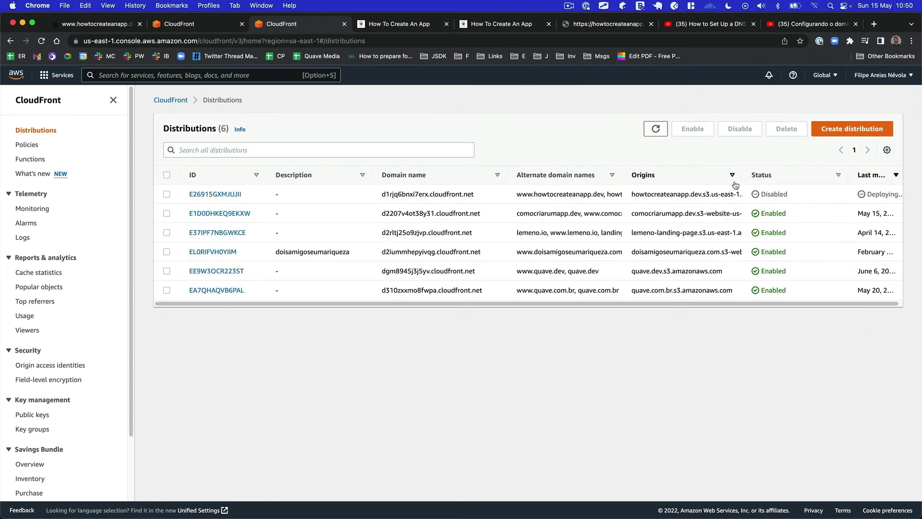
{"action": "left_click_drag", "start_coordinate": [506, 175], "coordinate": [493, 174]}
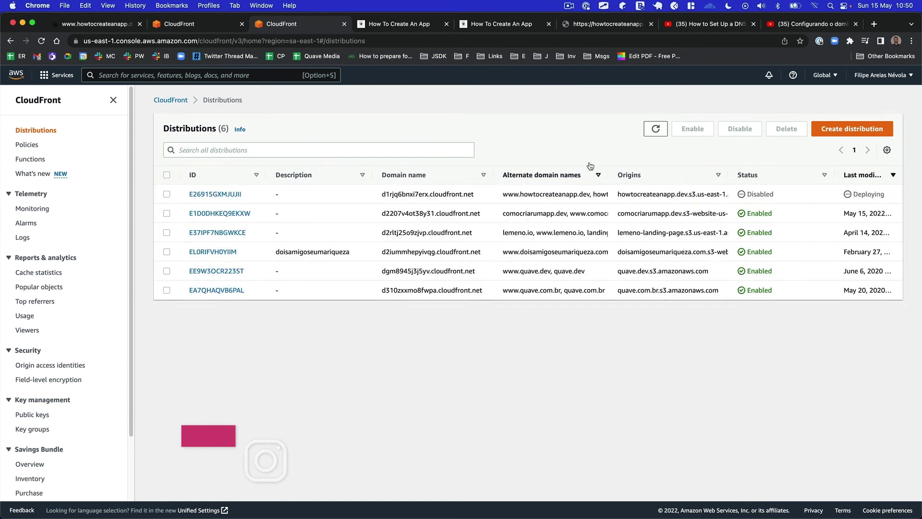
{"action": "left_click", "coordinate": [655, 129]}
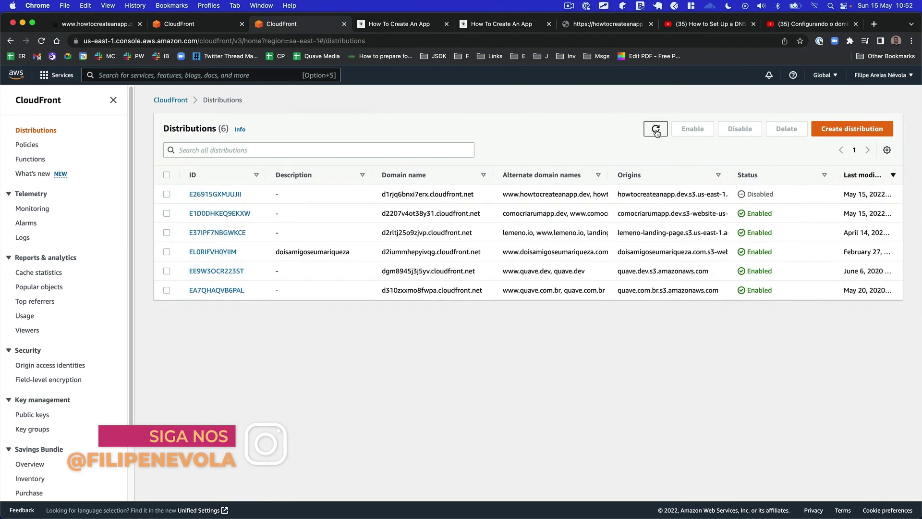
- Delete the disabled howtocreateanapp.dev distribution and refresh the list of distributions
{"action": "left_click", "coordinate": [167, 195]}
{"action": "left_click", "coordinate": [166, 194]}
{"action": "left_click", "coordinate": [166, 194]}
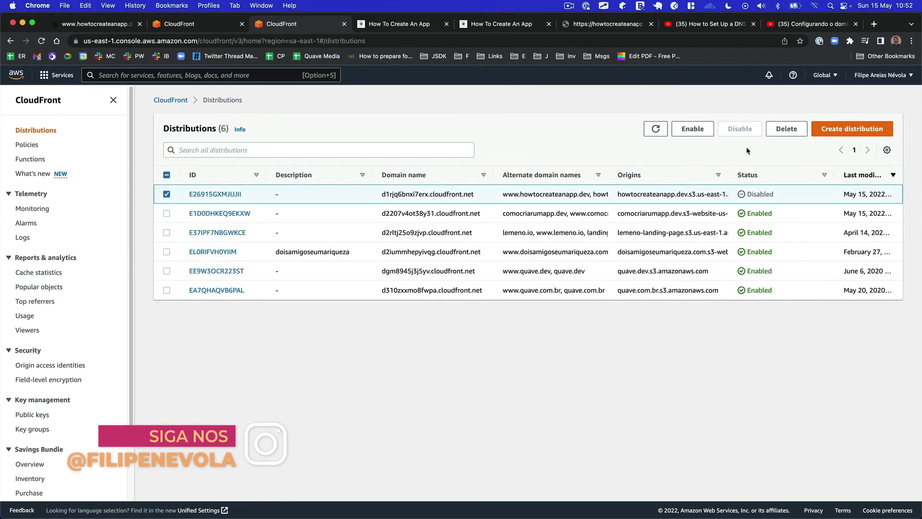
{"action": "left_click", "coordinate": [786, 129]}
{"action": "left_click", "coordinate": [571, 333]}
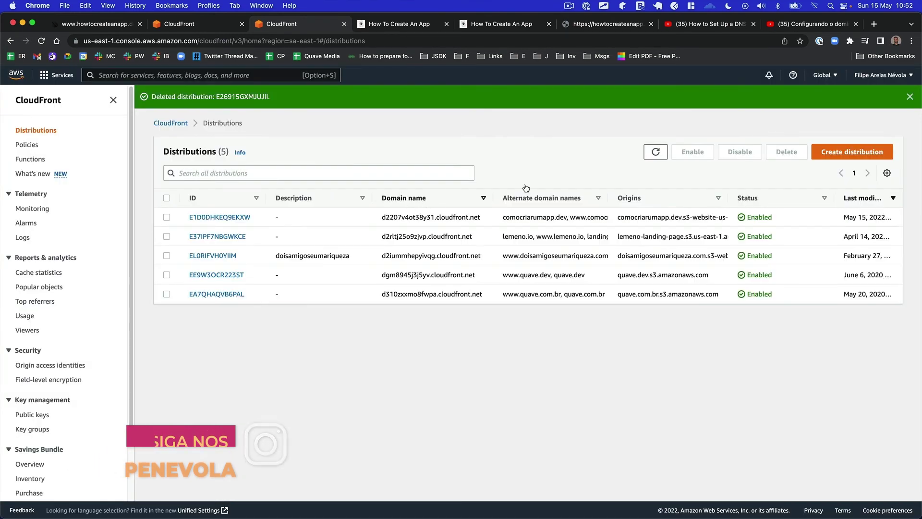
{"action": "left_click", "coordinate": [652, 155]}
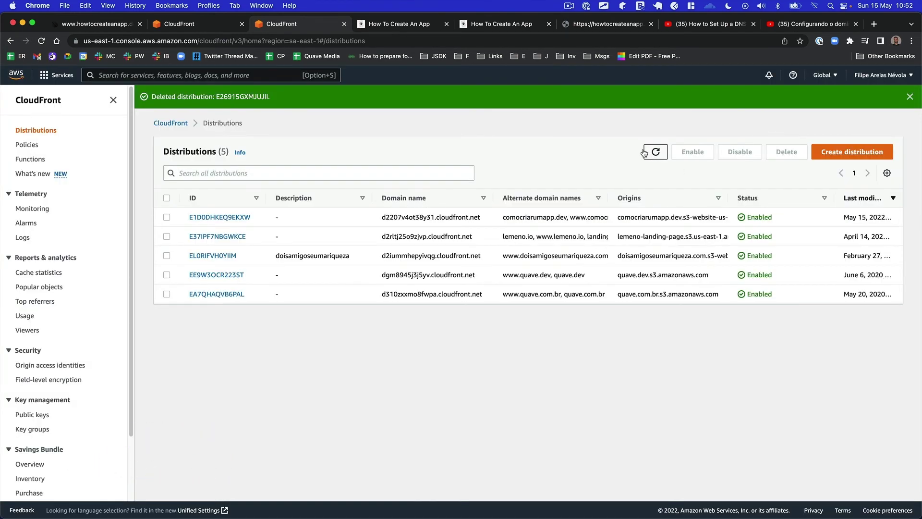
- Return to the filled-in distribution form and create the new howtocreateanapp.dev distribution
{"action": "left_click", "coordinate": [223, 24]}
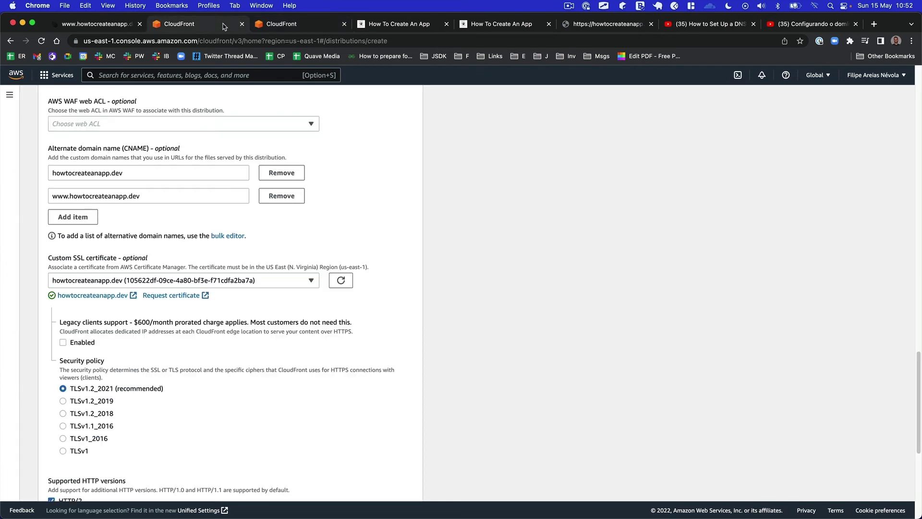
{"action": "scroll", "coordinate": [141, 317], "scroll_direction": "down", "scroll_amount": 1}
{"action": "scroll", "coordinate": [140, 338], "scroll_direction": "down", "scroll_amount": 5}
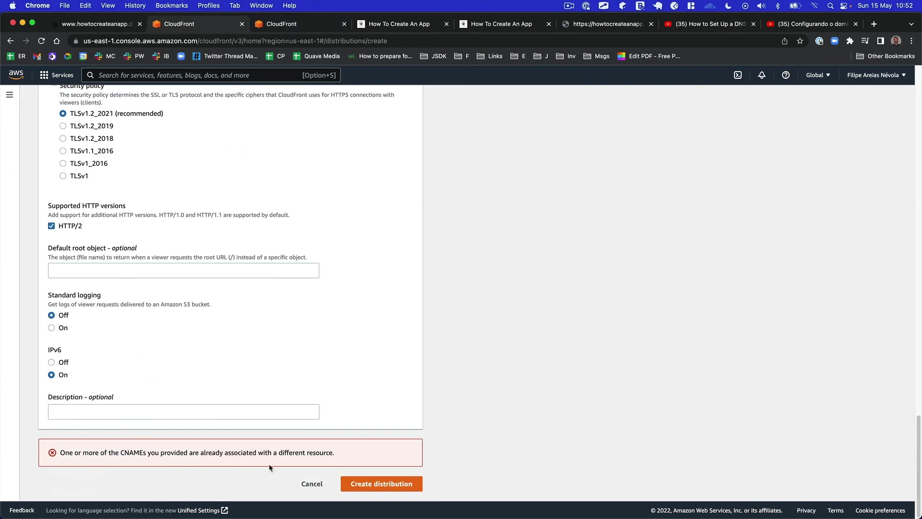
{"action": "left_click", "coordinate": [372, 484]}
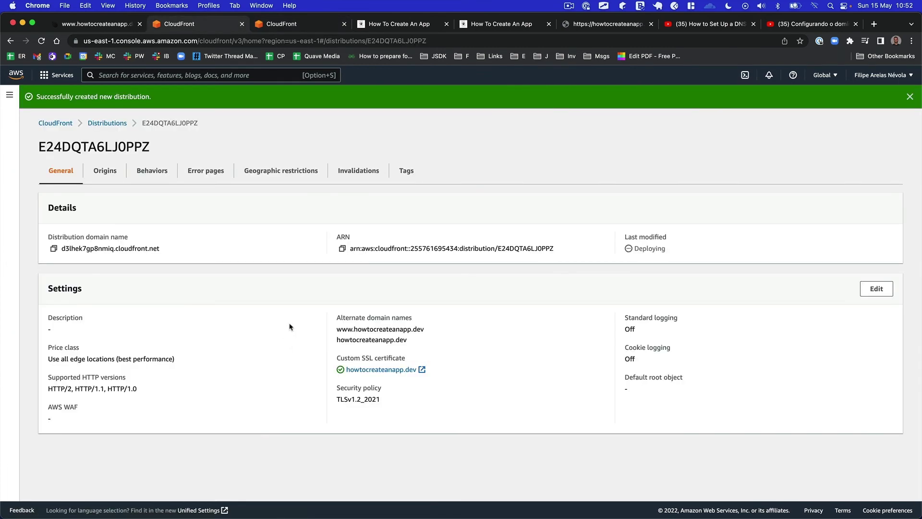
- Check the new distribution's origins, and copy its distribution domain name from the general details
{"action": "left_click", "coordinate": [104, 170]}
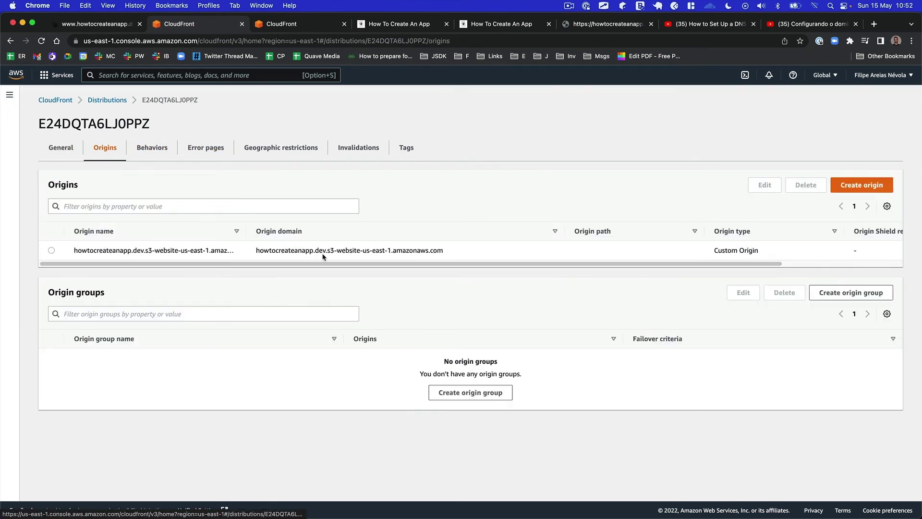
{"action": "left_click", "coordinate": [61, 148]}
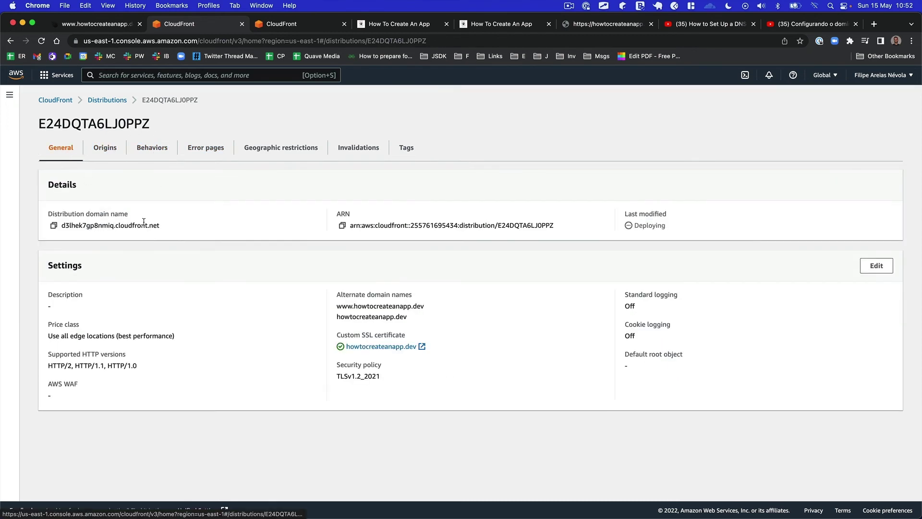
{"action": "left_click", "coordinate": [52, 226]}
- Open the S3 console in the browser tab that shows the distributions list
{"action": "left_click", "coordinate": [269, 25]}
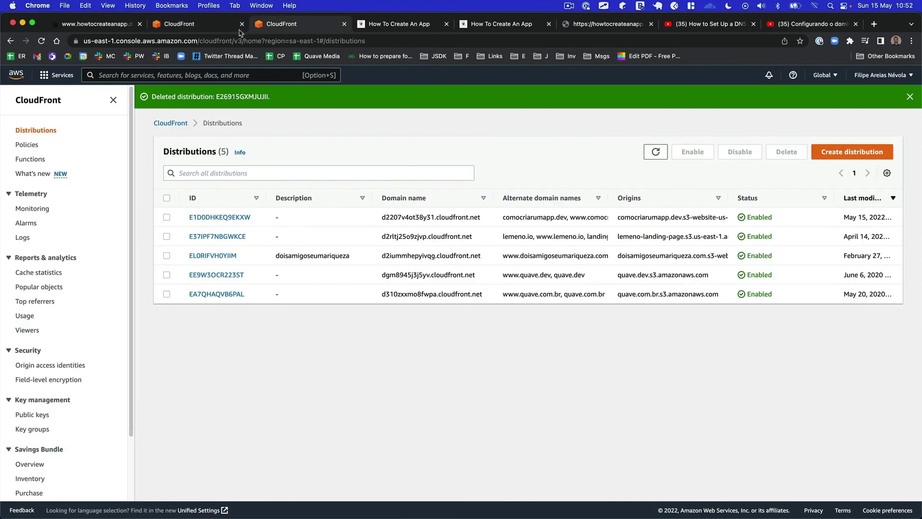
{"action": "left_click", "coordinate": [74, 77]}
{"action": "left_click", "coordinate": [218, 186]}
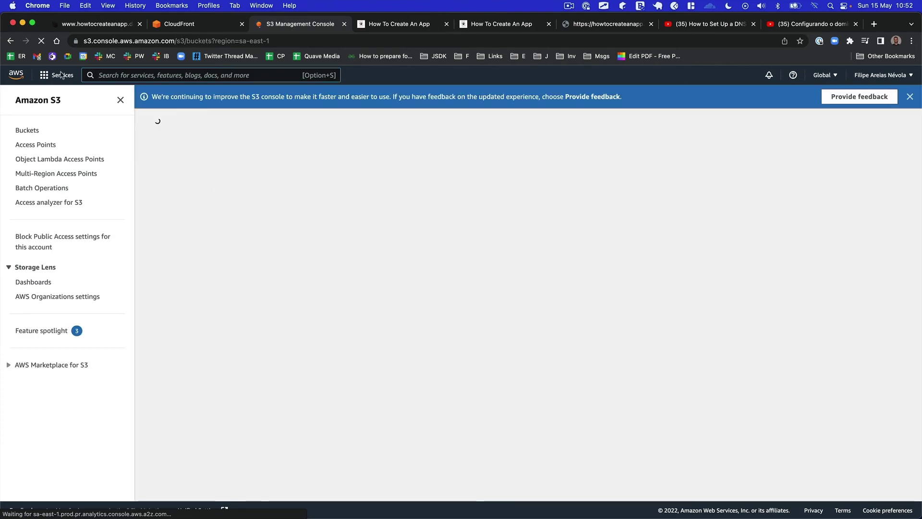
- Switch to Route 53, filter the hosted zones by "howto" and open the howtocreateanapp.dev zone
{"action": "left_click", "coordinate": [61, 76]}
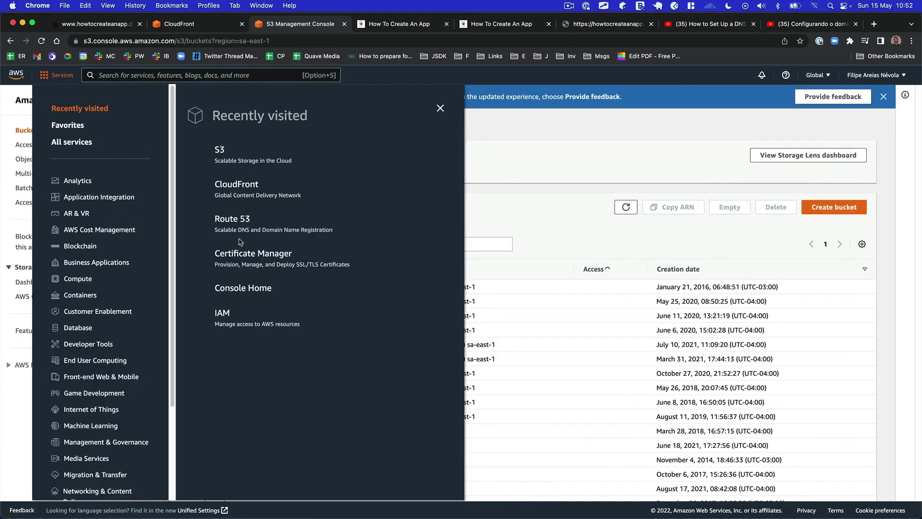
{"action": "left_click", "coordinate": [242, 219]}
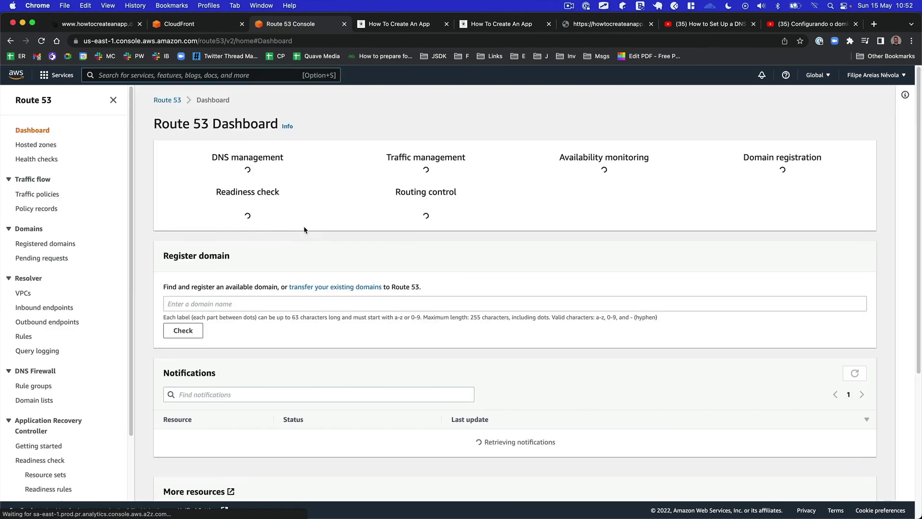
{"action": "scroll", "coordinate": [247, 169], "scroll_direction": "down", "scroll_amount": 3}
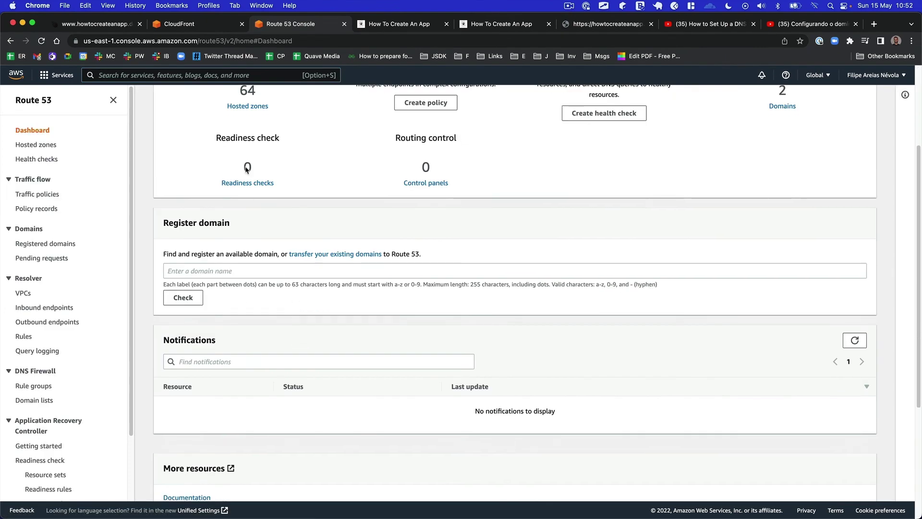
{"action": "left_click", "coordinate": [244, 107]}
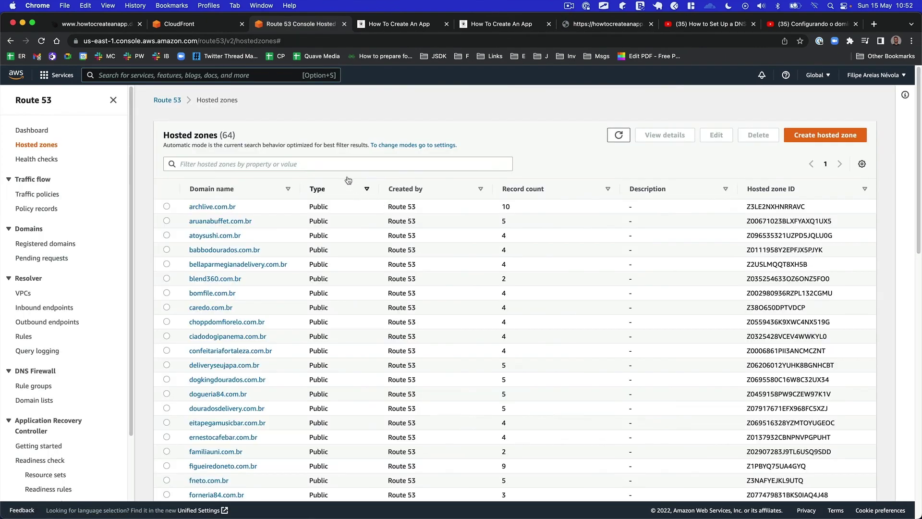
{"action": "left_click", "coordinate": [347, 165]}
{"action": "type", "text": "howto"}
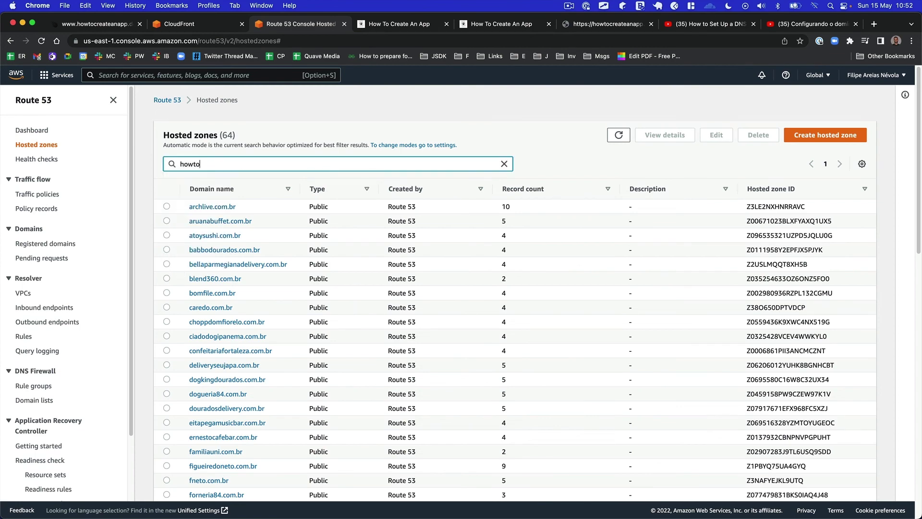
{"action": "key", "text": "Return"}
{"action": "left_click", "coordinate": [252, 226]}
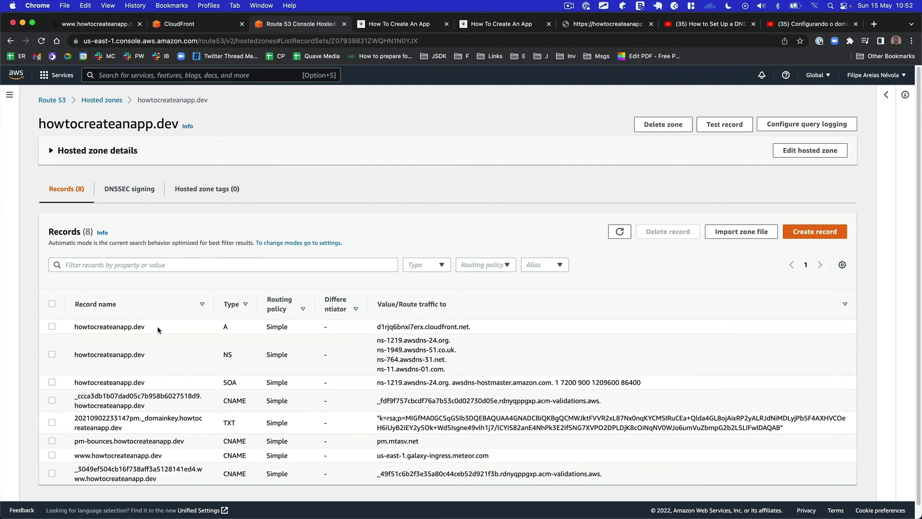
- Point the root howtocreateanapp.dev A record's alias to the d3lhek7gp8nmiq.cloudfront.net distribution and save the record
{"action": "left_click", "coordinate": [52, 326]}
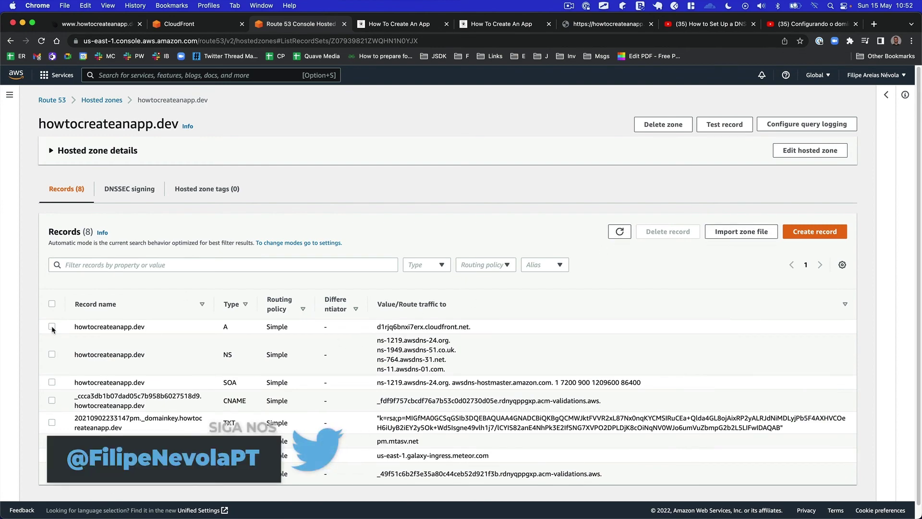
{"action": "left_click", "coordinate": [742, 124]}
{"action": "left_click", "coordinate": [769, 277]}
{"action": "key", "text": "super+a"}
{"action": "key", "text": "super+v"}
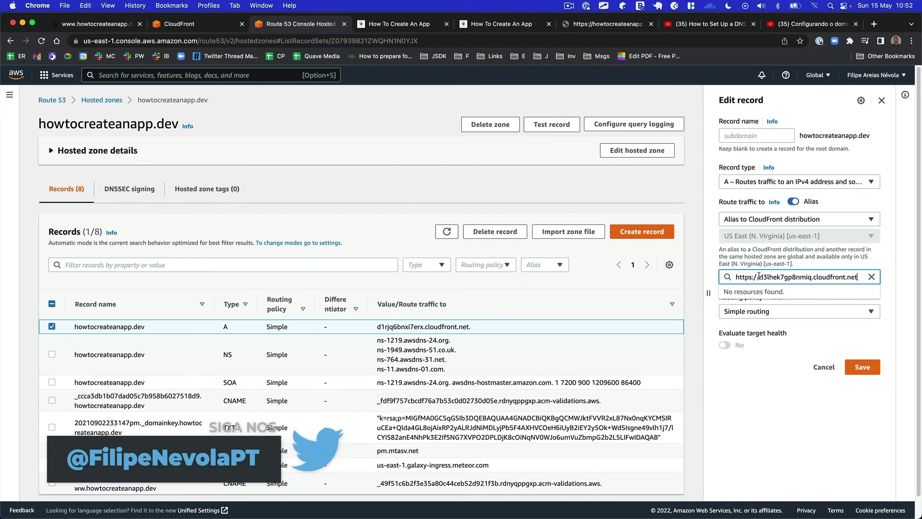
{"action": "left_click_drag", "start_coordinate": [743, 274], "coordinate": [693, 267]}
{"action": "key", "text": "BackSpace"}
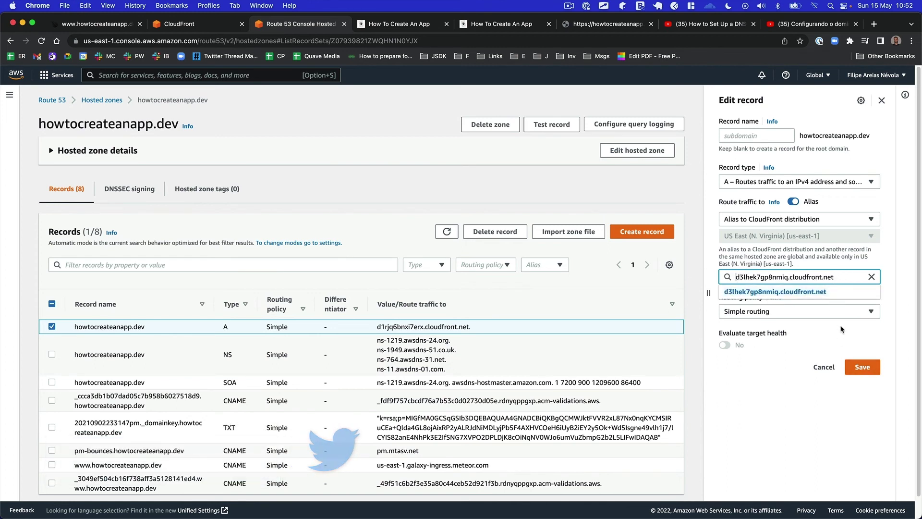
{"action": "left_click", "coordinate": [803, 292]}
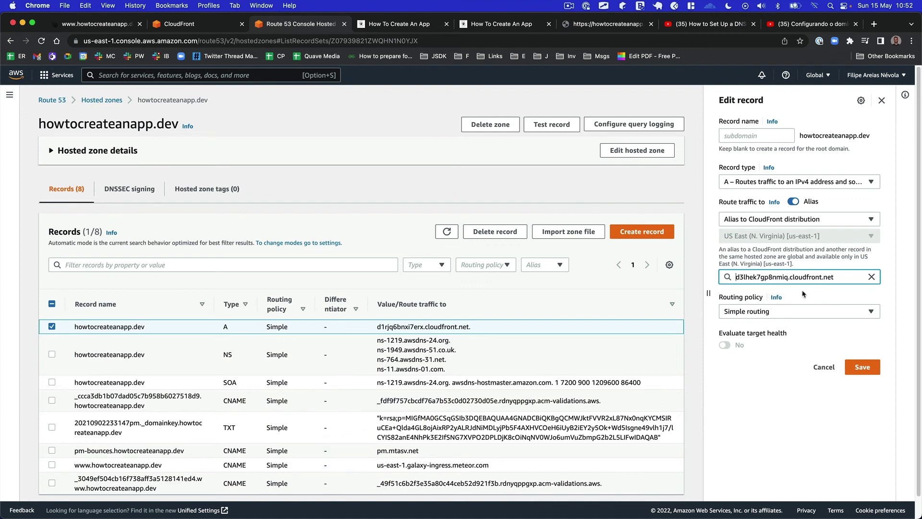
{"action": "left_click", "coordinate": [865, 366]}
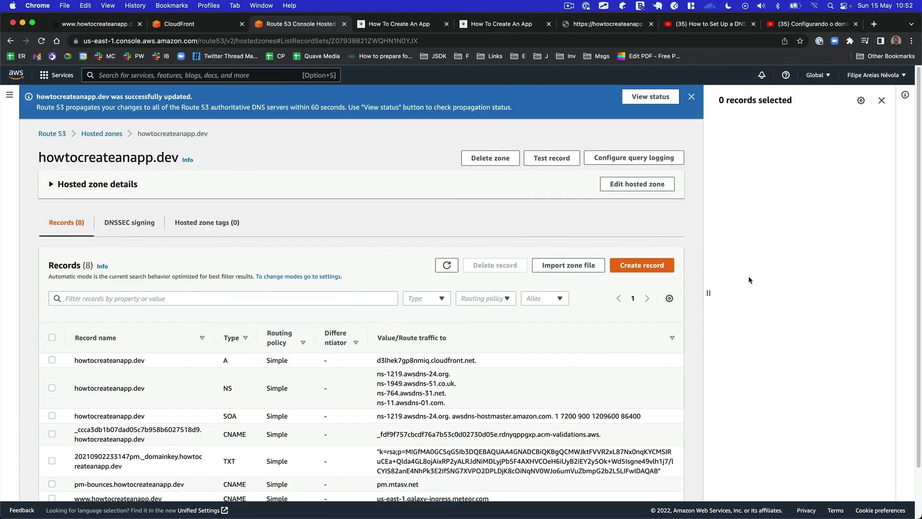
{"action": "left_click", "coordinate": [882, 100]}
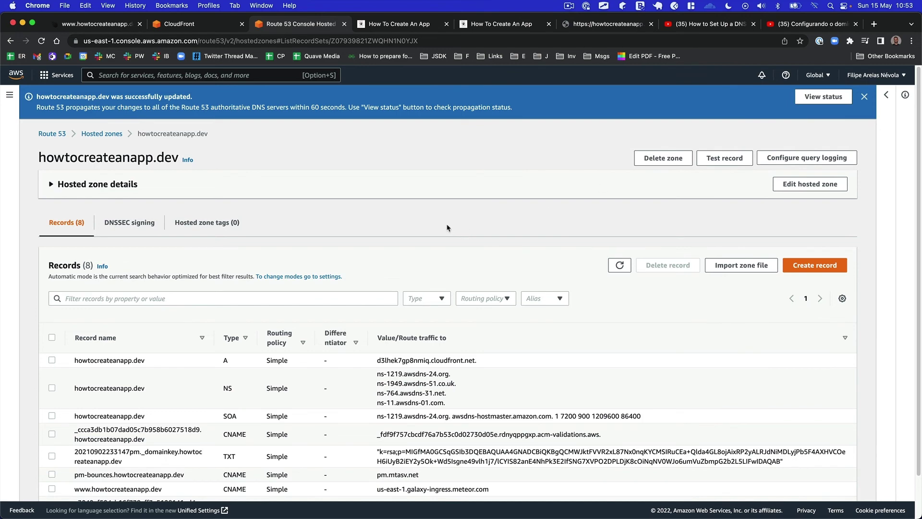
- Review the howtocreateanapp.dev zone's records and refresh the record list
{"action": "scroll", "coordinate": [350, 318], "scroll_direction": "down", "scroll_amount": 2}
{"action": "scroll", "coordinate": [351, 317], "scroll_direction": "up", "scroll_amount": 2}
{"action": "left_click", "coordinate": [619, 266]}
- Return to the CloudFront distributions list and refresh it to check the new distribution's deployment status
{"action": "left_click", "coordinate": [190, 27]}
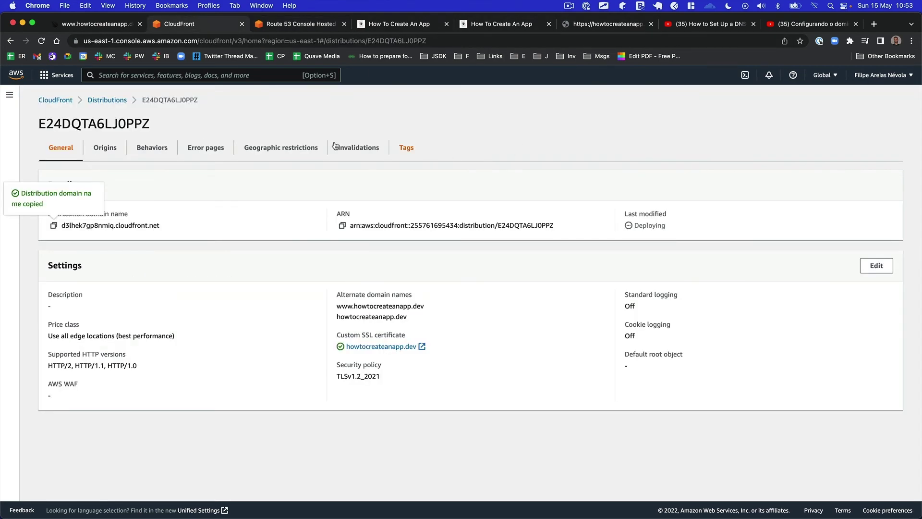
{"action": "left_click", "coordinate": [108, 100]}
{"action": "left_click", "coordinate": [656, 128]}
{"action": "left_click", "coordinate": [656, 128]}
- Load the howtocreateanapp.dev test page, and refresh the CloudFront distributions list again
{"action": "left_click", "coordinate": [607, 24]}
{"action": "key", "text": "Return"}
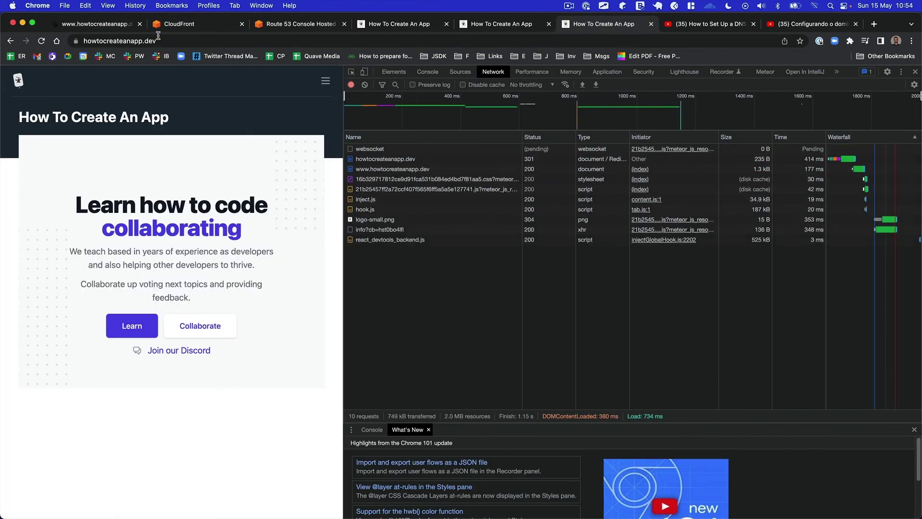
{"action": "left_click", "coordinate": [221, 23]}
{"action": "left_click", "coordinate": [656, 129]}
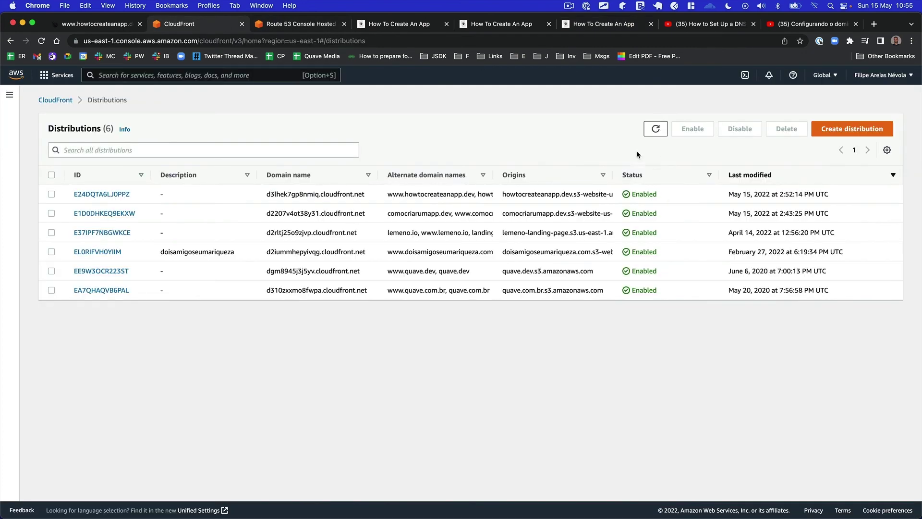
- Load howtocreateanapp.dev without the www prefix over HTTPS and check where the address redirects
{"action": "left_click", "coordinate": [583, 26]}
{"action": "left_click", "coordinate": [182, 43]}
{"action": "left_click", "coordinate": [183, 42]}
{"action": "key", "text": "shift+alt+Left"}
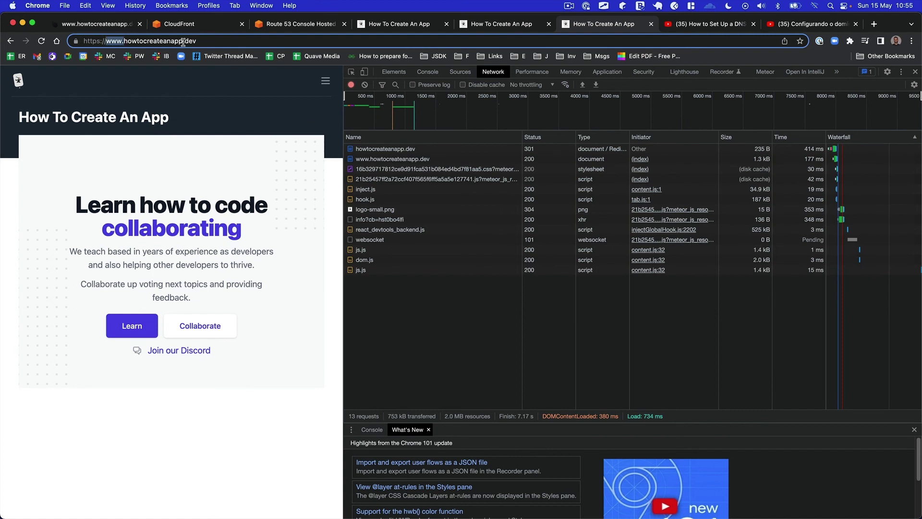
{"action": "key", "text": "BackSpace"}
{"action": "key", "text": "super+a"}
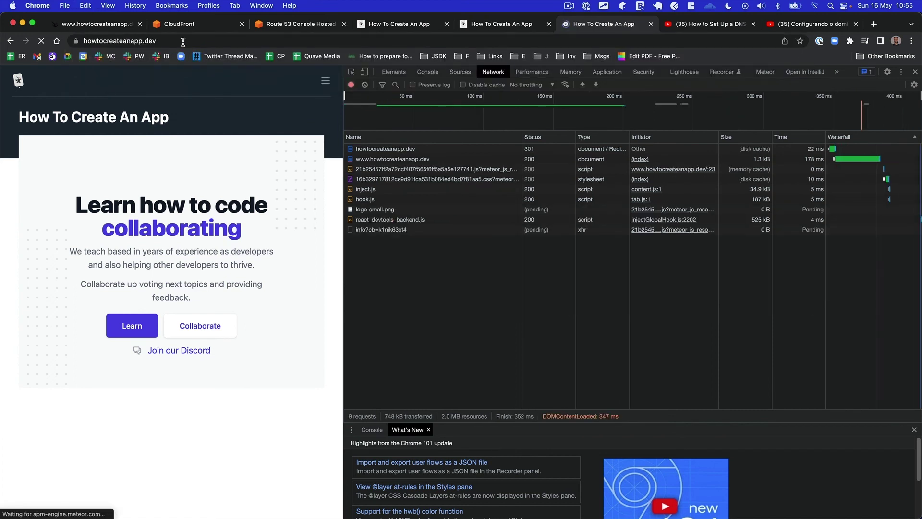
{"action": "left_click", "coordinate": [175, 40]}
{"action": "left_click", "coordinate": [175, 40]}
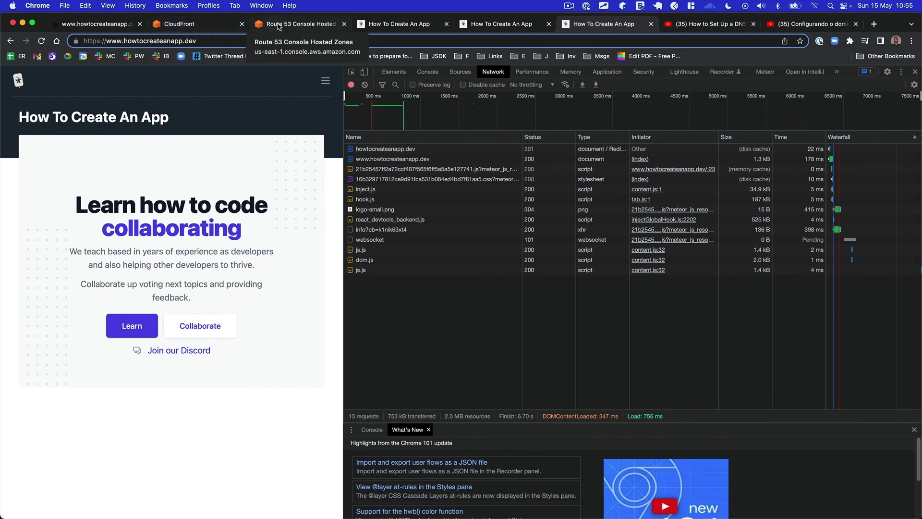
- Reopen the howtocreateanapp.dev hosted zone by filtering for "howto" and review where its A record routes traffic
{"action": "left_click", "coordinate": [294, 24]}
{"action": "left_click", "coordinate": [97, 136]}
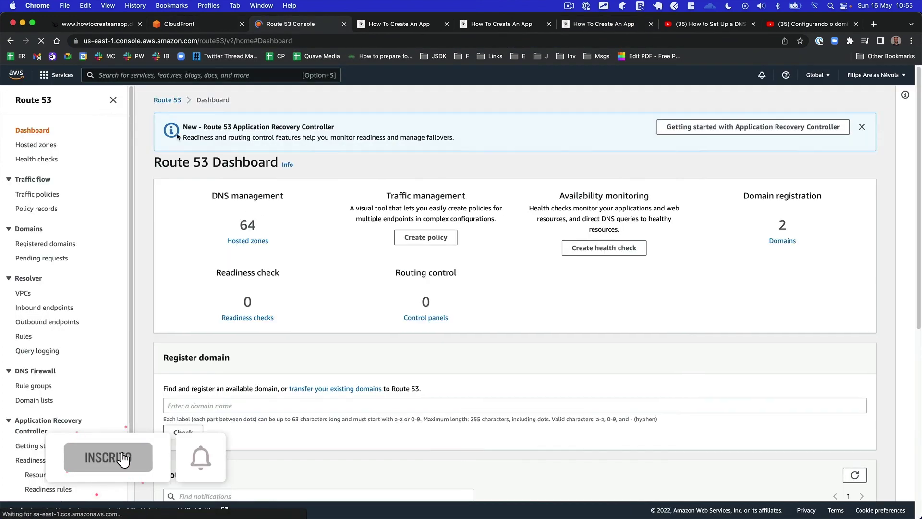
{"action": "left_click", "coordinate": [242, 244]}
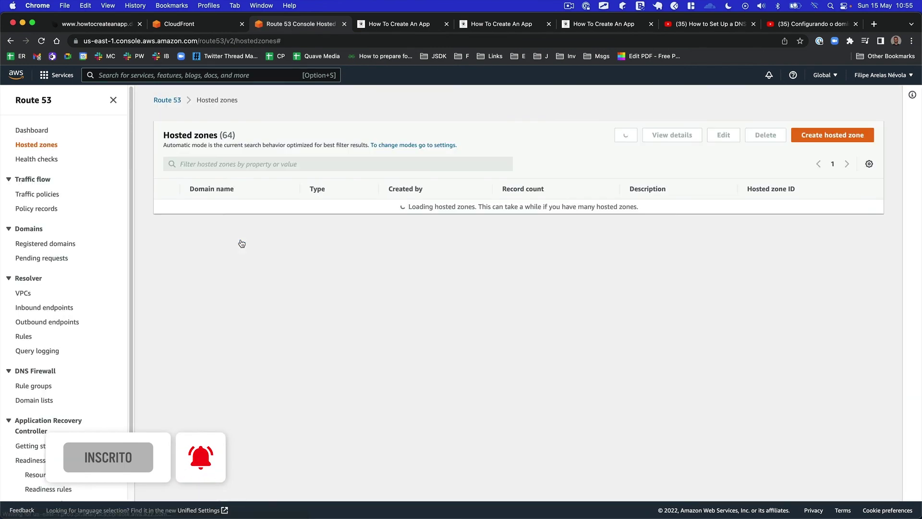
{"action": "left_click", "coordinate": [229, 164]}
{"action": "type", "text": "howto"}
{"action": "key", "text": "Return"}
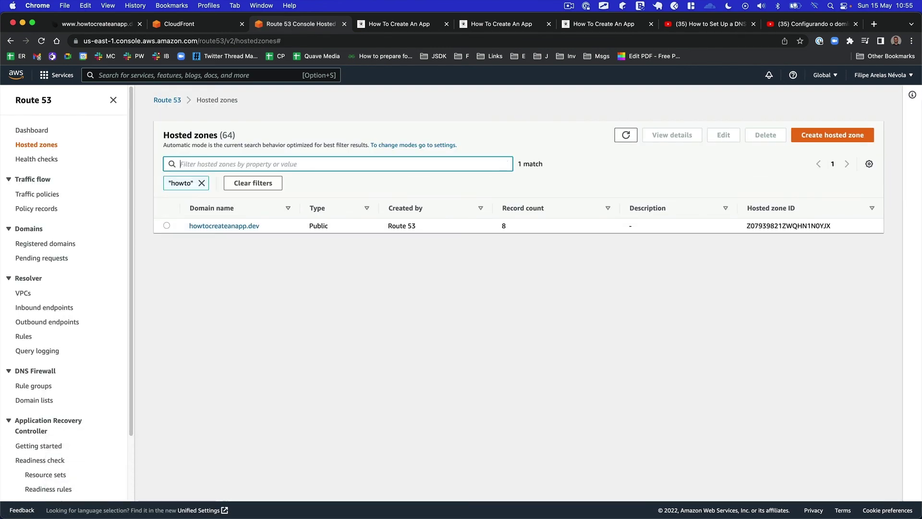
{"action": "left_click", "coordinate": [245, 222]}
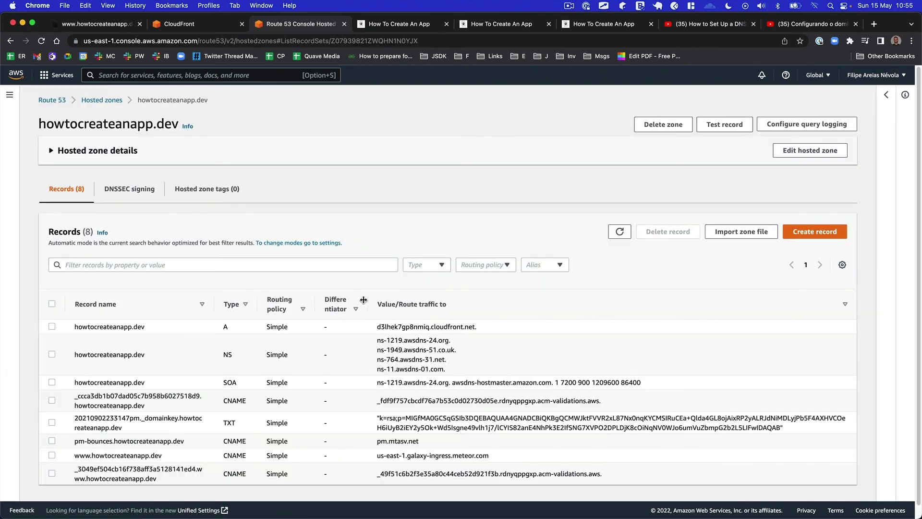
- Check the CloudFront distributions list, and open the howtocreateanapp.dev bucket in S3 by searching for "howto"
{"action": "left_click", "coordinate": [200, 23]}
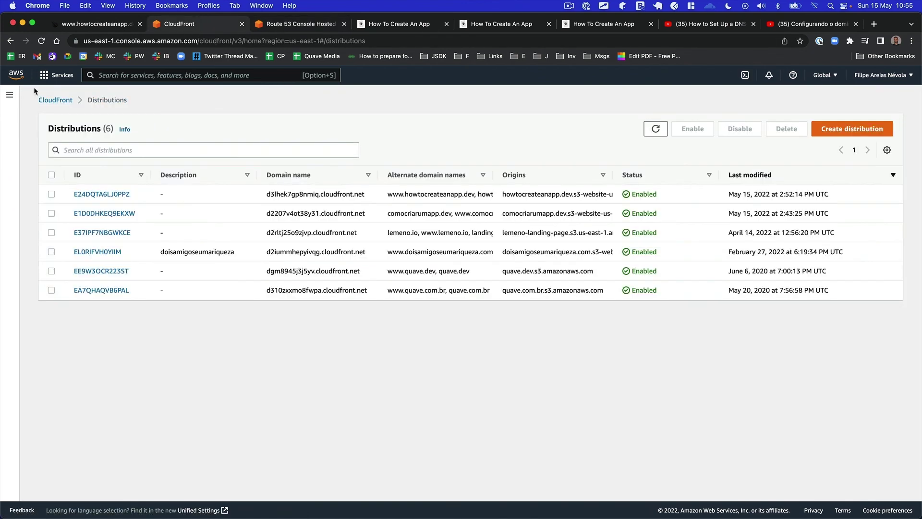
{"action": "left_click", "coordinate": [45, 75]}
{"action": "left_click", "coordinate": [219, 191]}
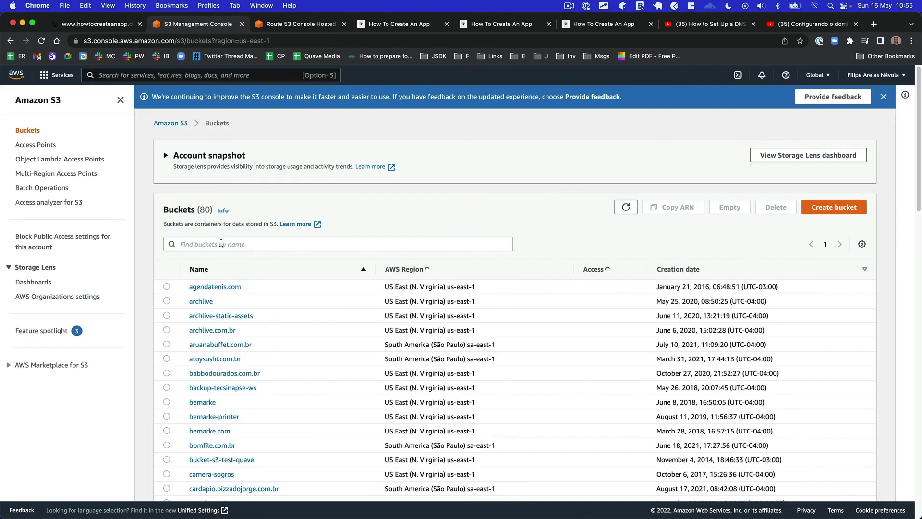
{"action": "left_click", "coordinate": [221, 243]}
{"action": "type", "text": "howto"}
{"action": "left_click", "coordinate": [237, 302]}
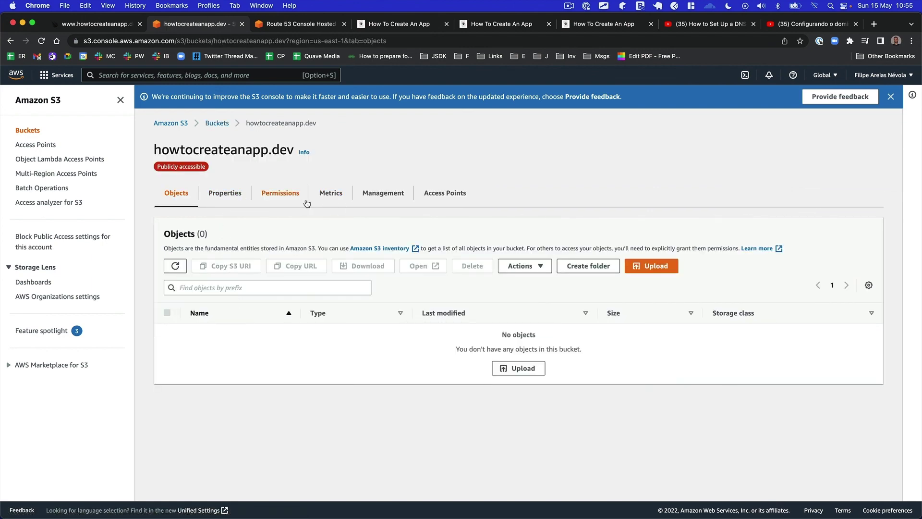
- Open the static website hosting settings in the howtocreateanapp.dev bucket's properties for editing
{"action": "left_click", "coordinate": [243, 196]}
{"action": "scroll", "coordinate": [281, 250], "scroll_direction": "down", "scroll_amount": 15}
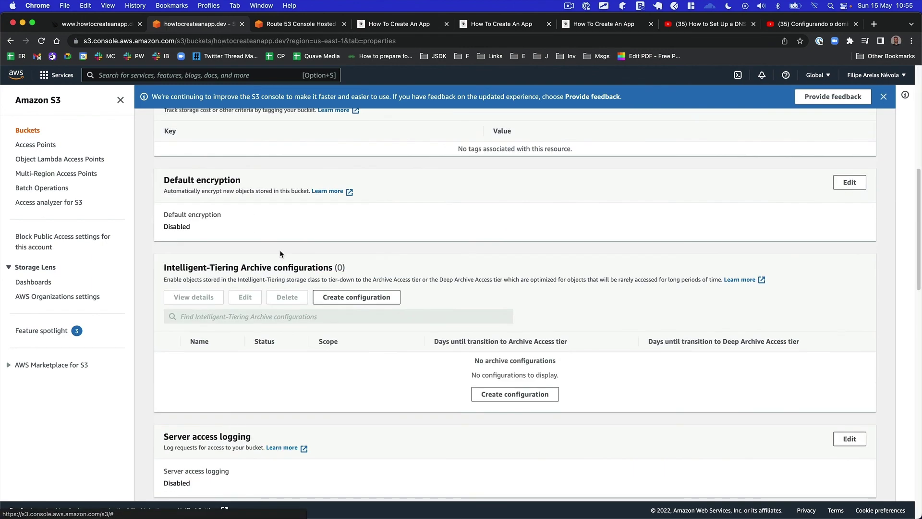
{"action": "scroll", "coordinate": [286, 256], "scroll_direction": "down", "scroll_amount": 10}
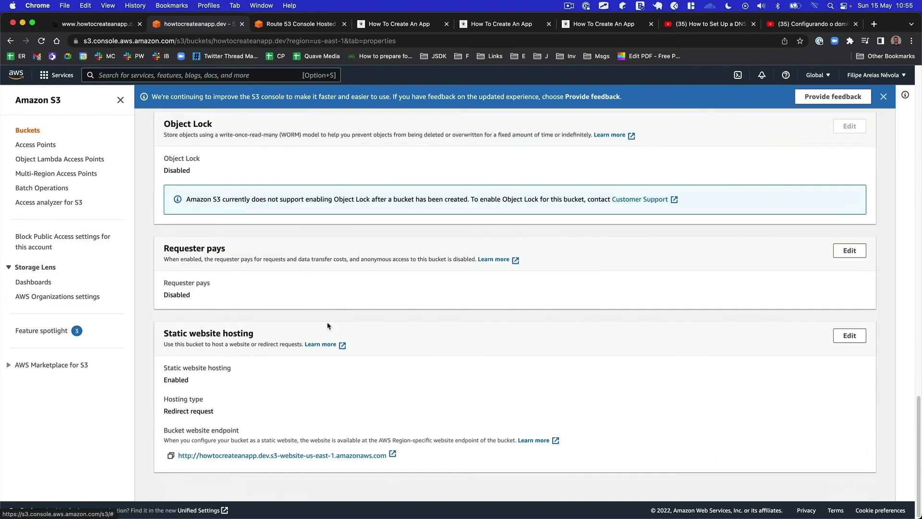
{"action": "left_click", "coordinate": [851, 336]}
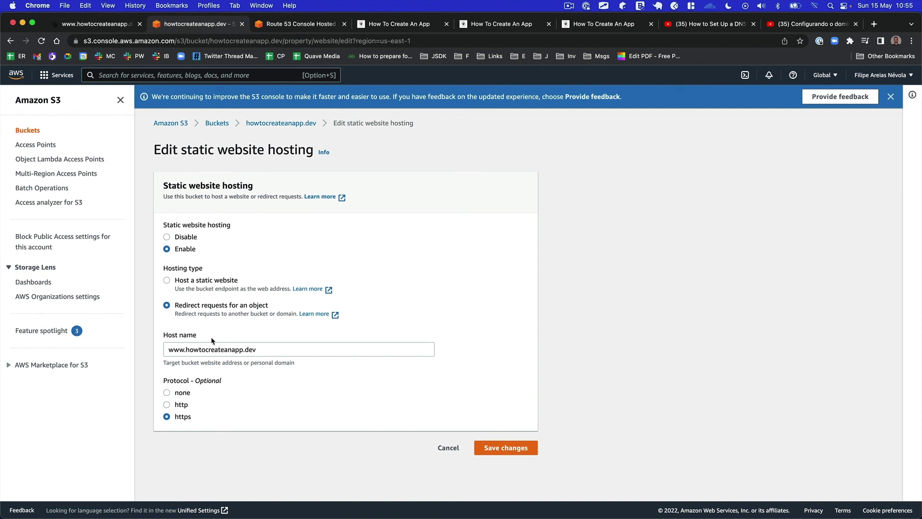
- Examine the bucket's redirect host name, and compare it with the domains in the Galaxy app's Domains & Encryption settings
{"action": "left_click_drag", "start_coordinate": [170, 349], "coordinate": [316, 348]}
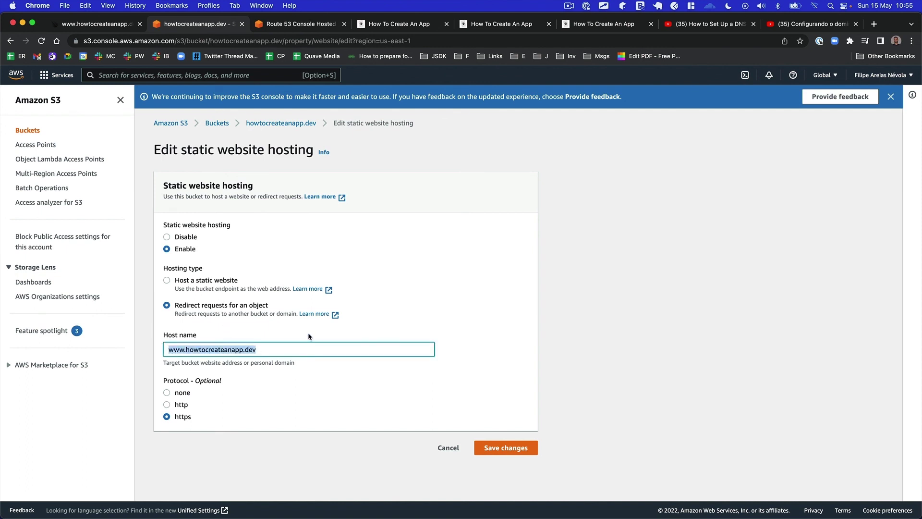
{"action": "left_click", "coordinate": [268, 350]}
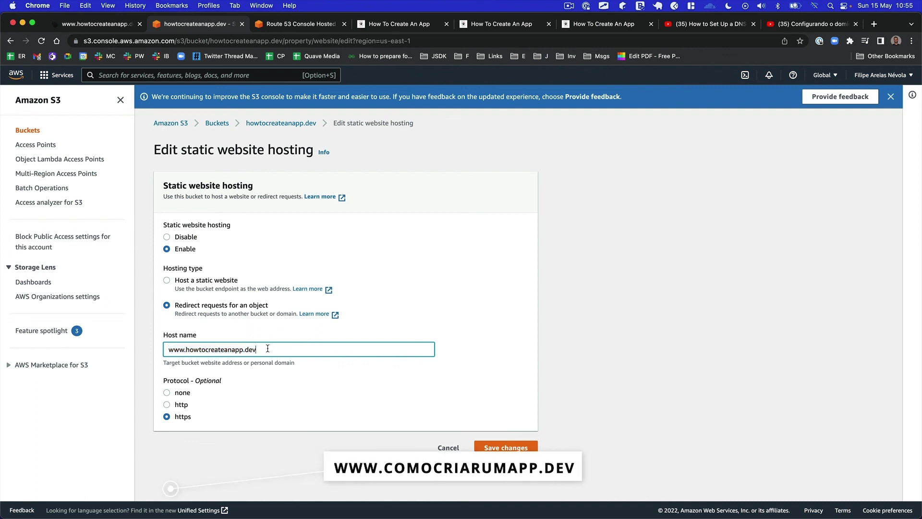
{"action": "triple_click", "coordinate": [268, 350]}
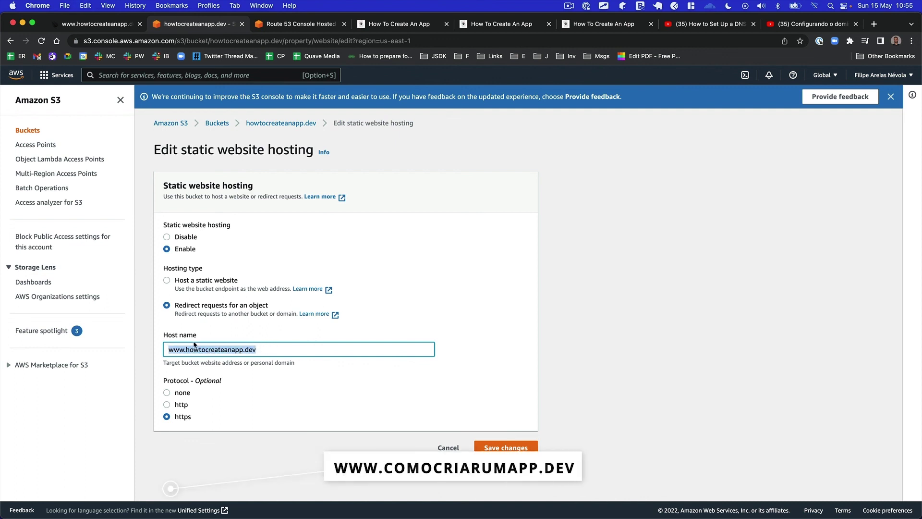
{"action": "left_click", "coordinate": [98, 27]}
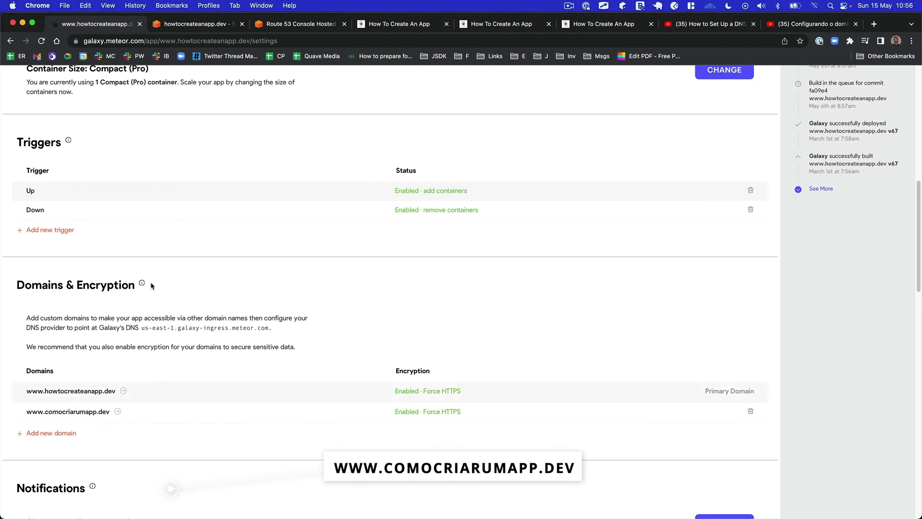
{"action": "left_click", "coordinate": [159, 26]}
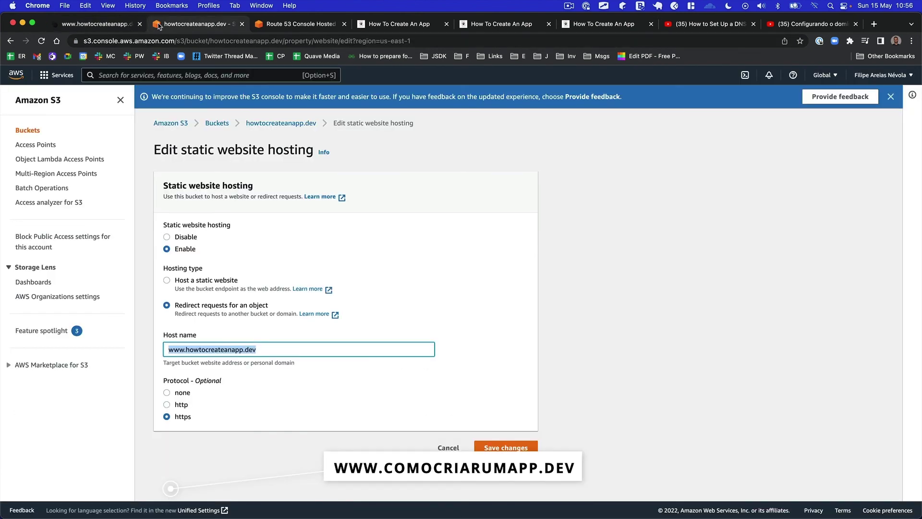